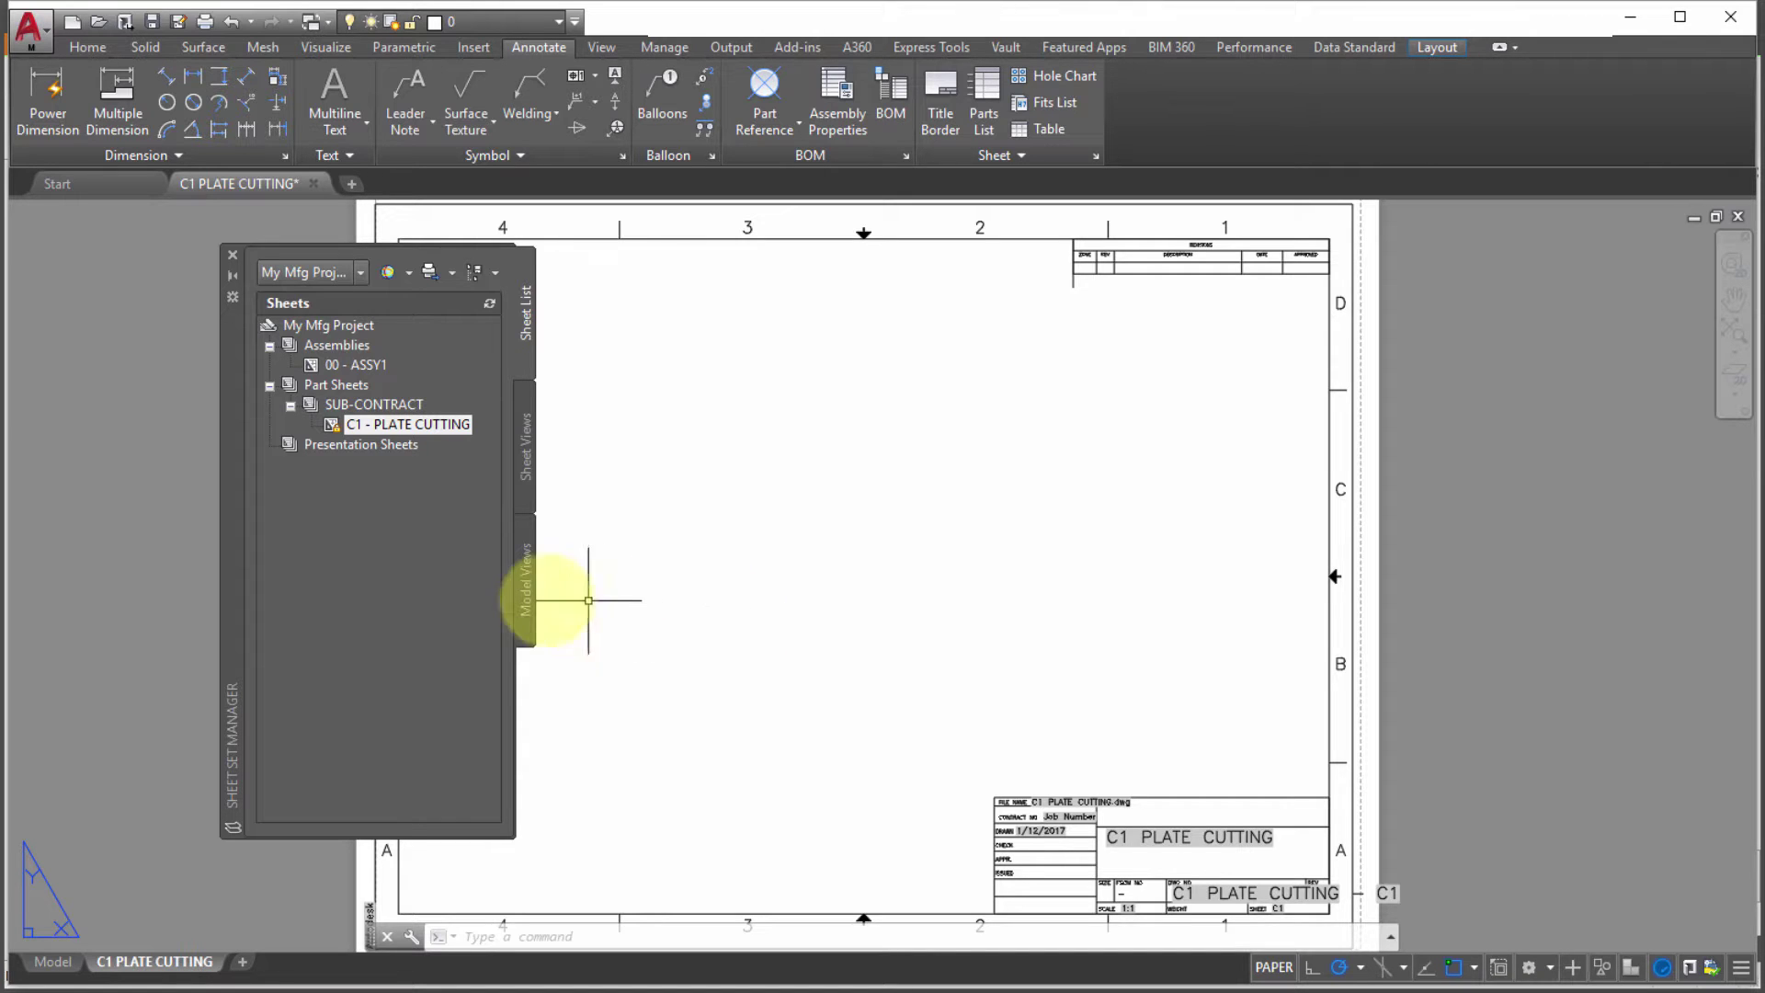
# Step: Add the AutoCAD M folder inside the ACAD folder of _Vault Working Folder as a model views location for the sheet set
pyautogui.click(525, 590)
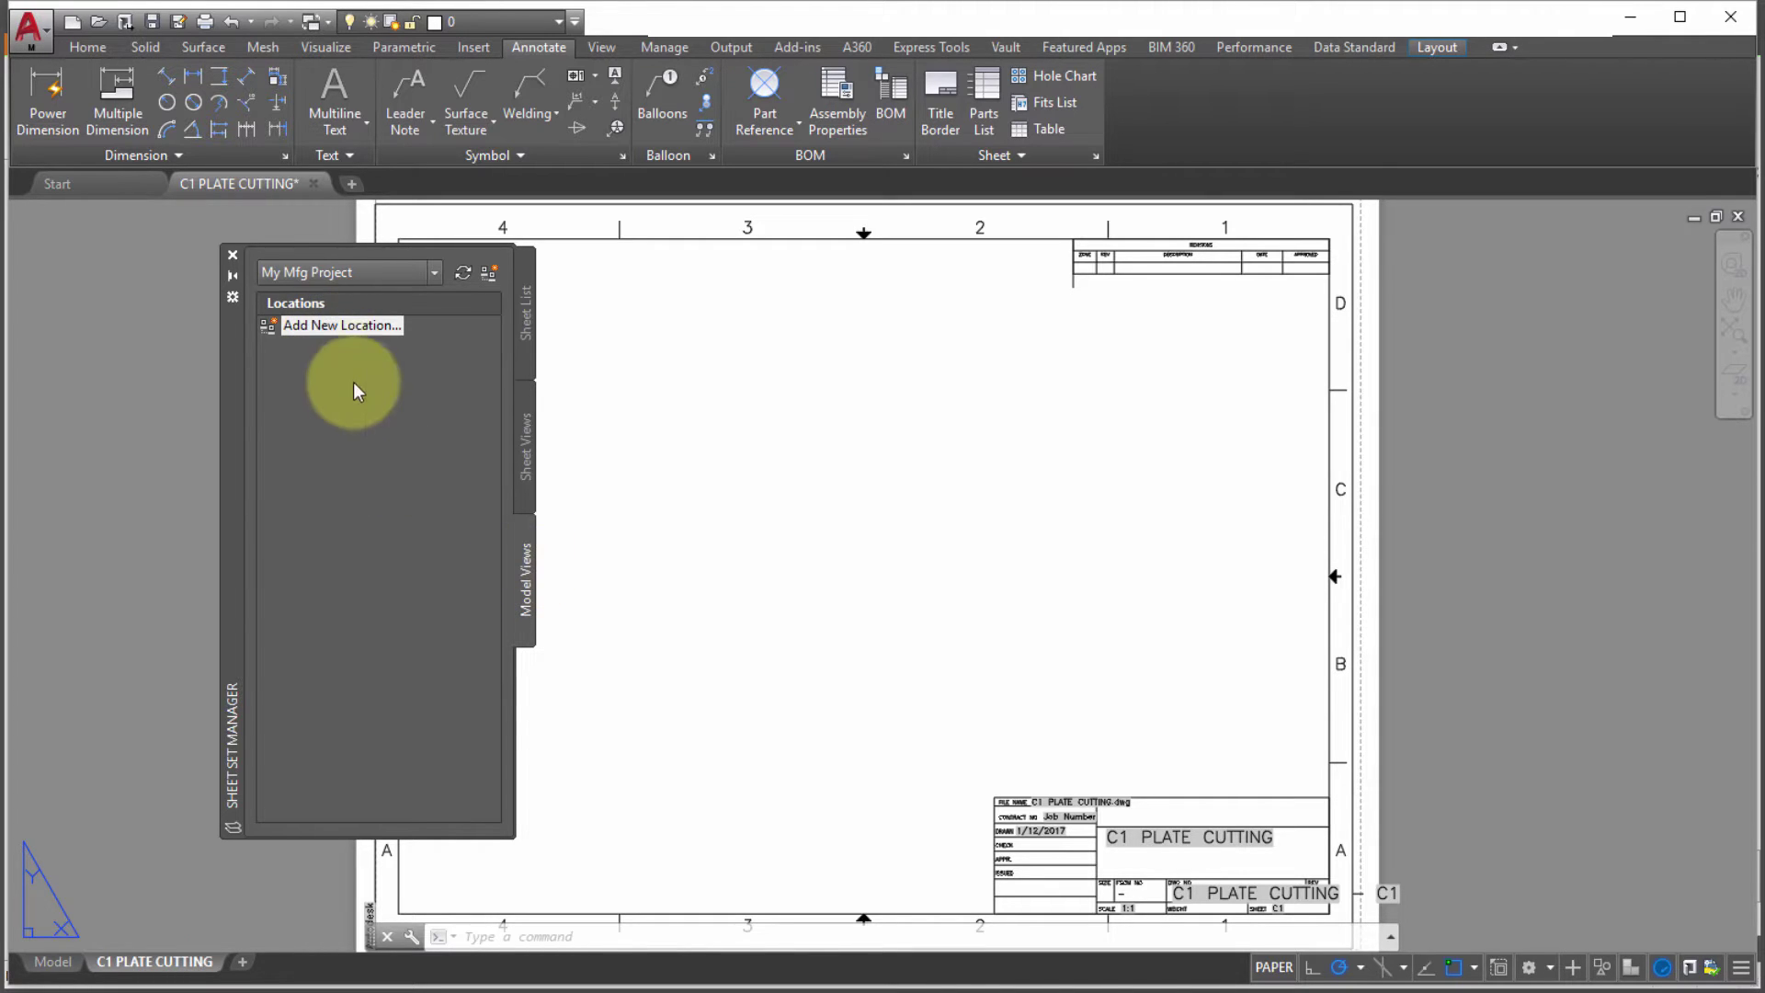
pyautogui.doubleClick(342, 327)
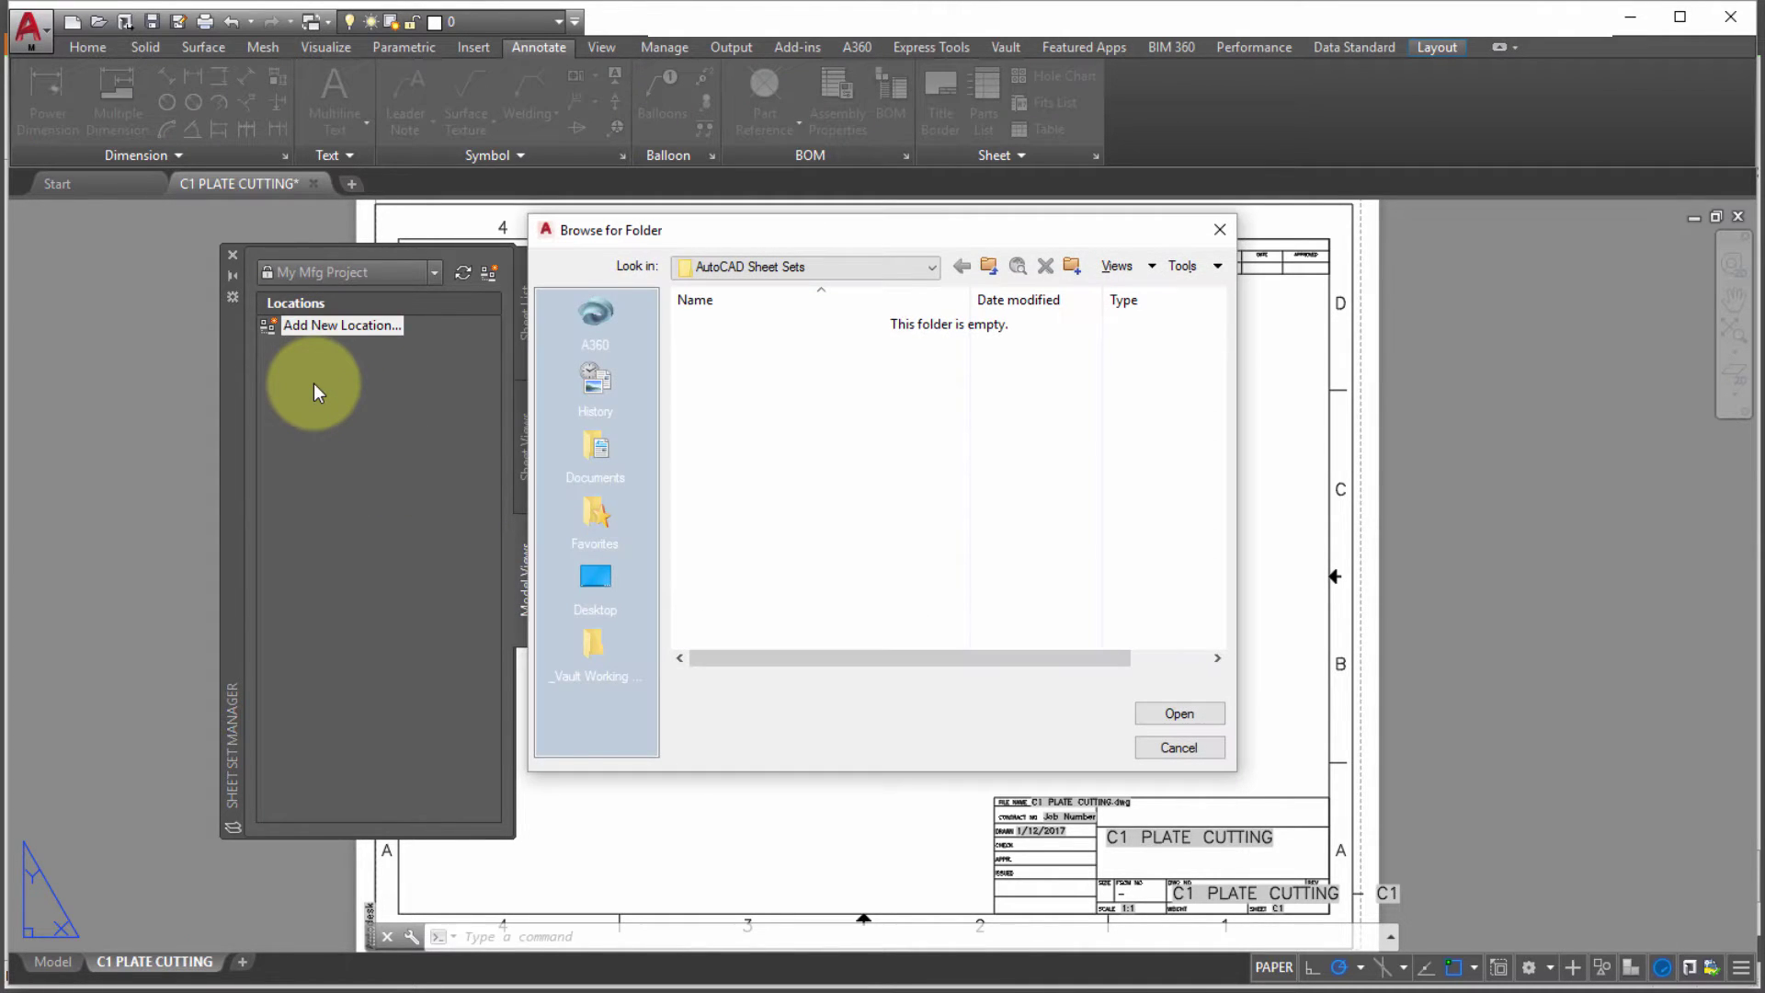
pyautogui.click(988, 266)
pyautogui.click(590, 651)
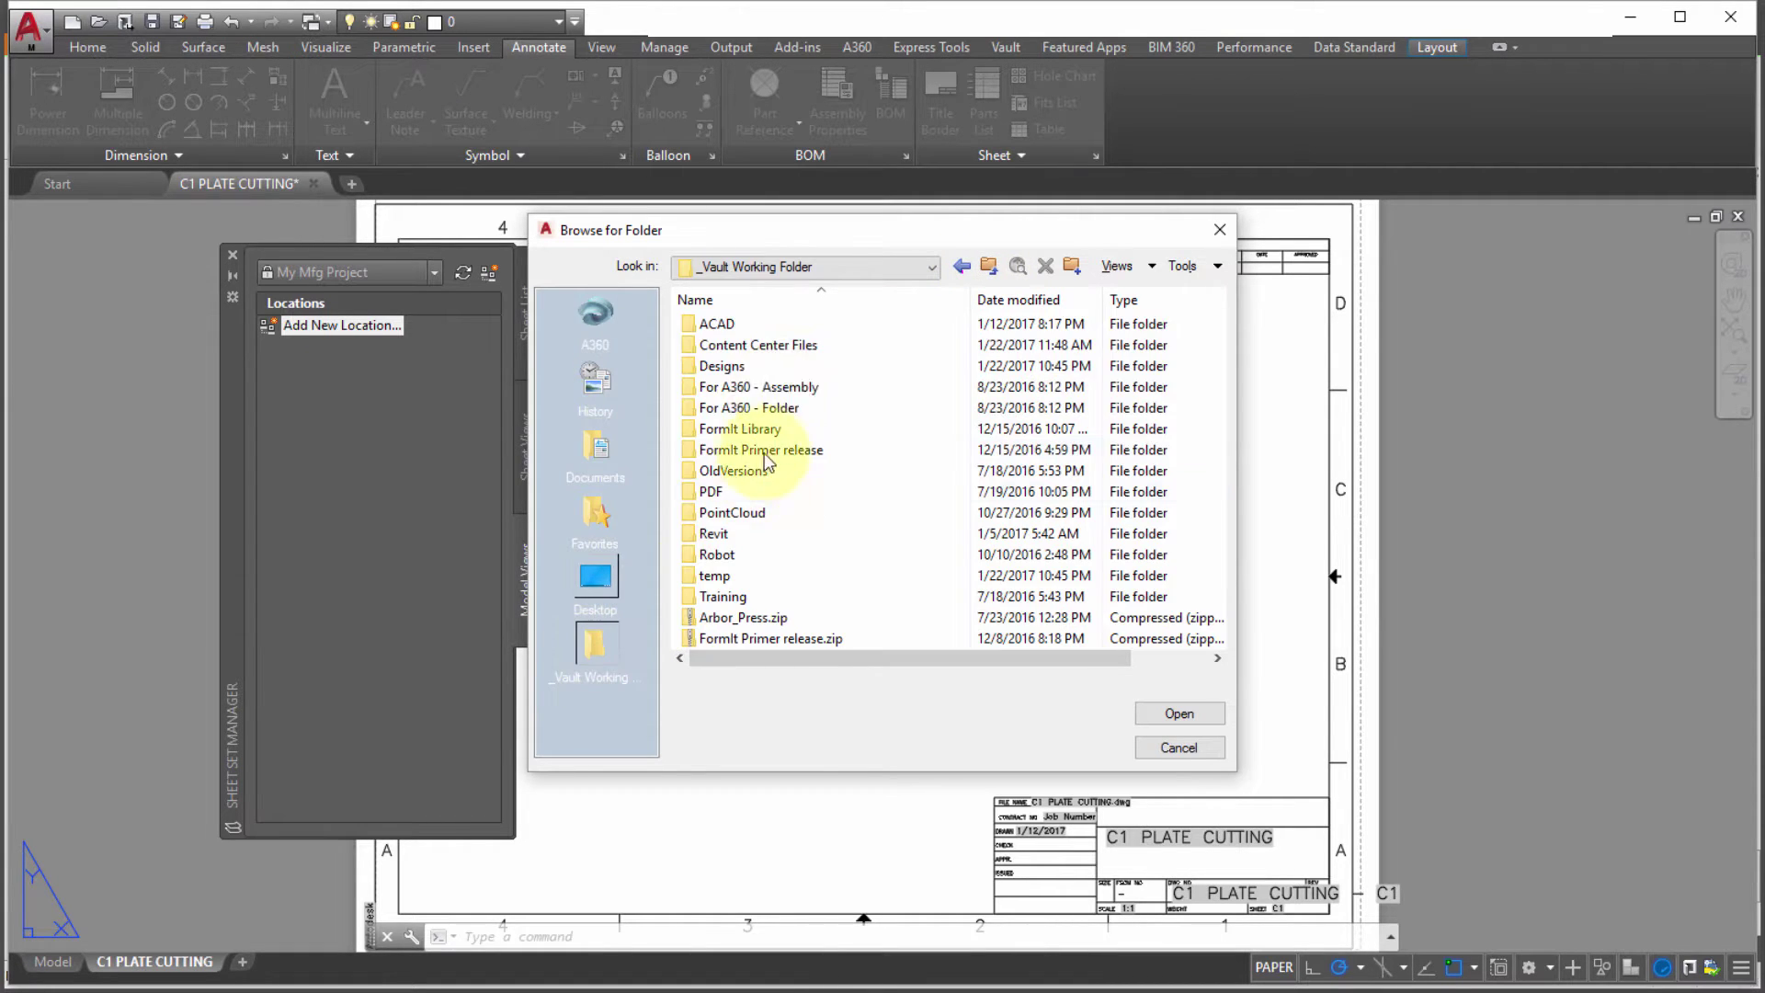
pyautogui.doubleClick(712, 324)
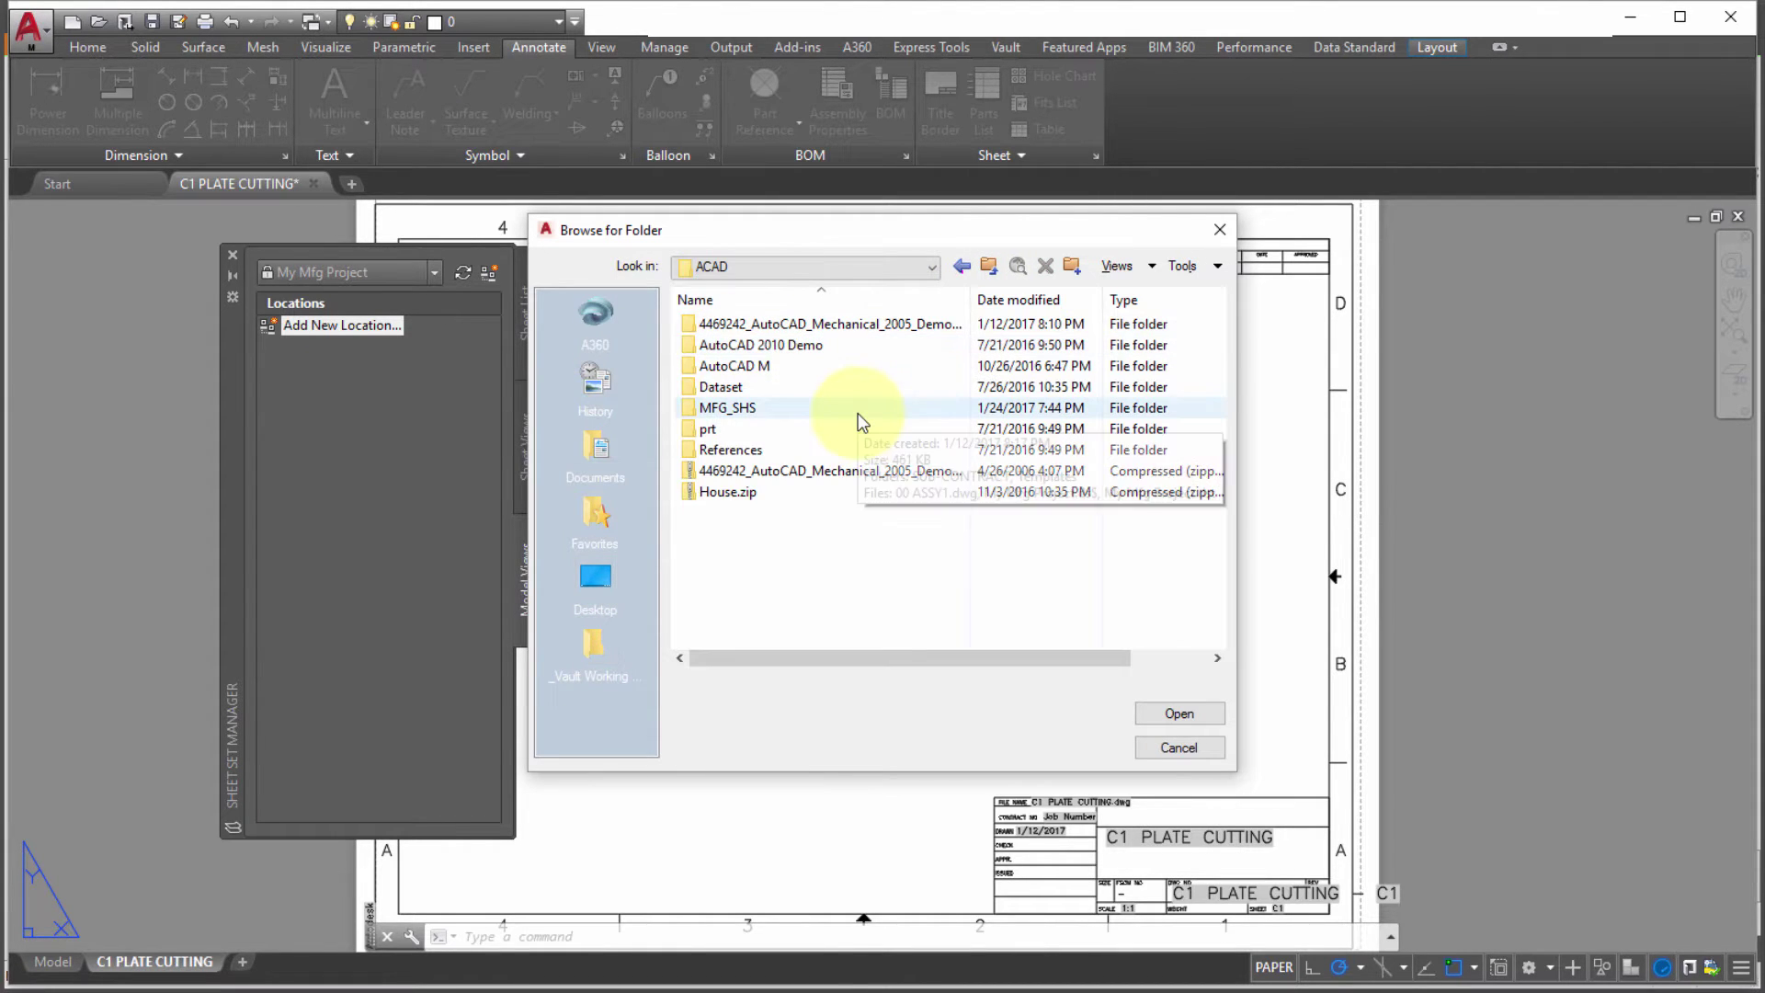
pyautogui.doubleClick(761, 366)
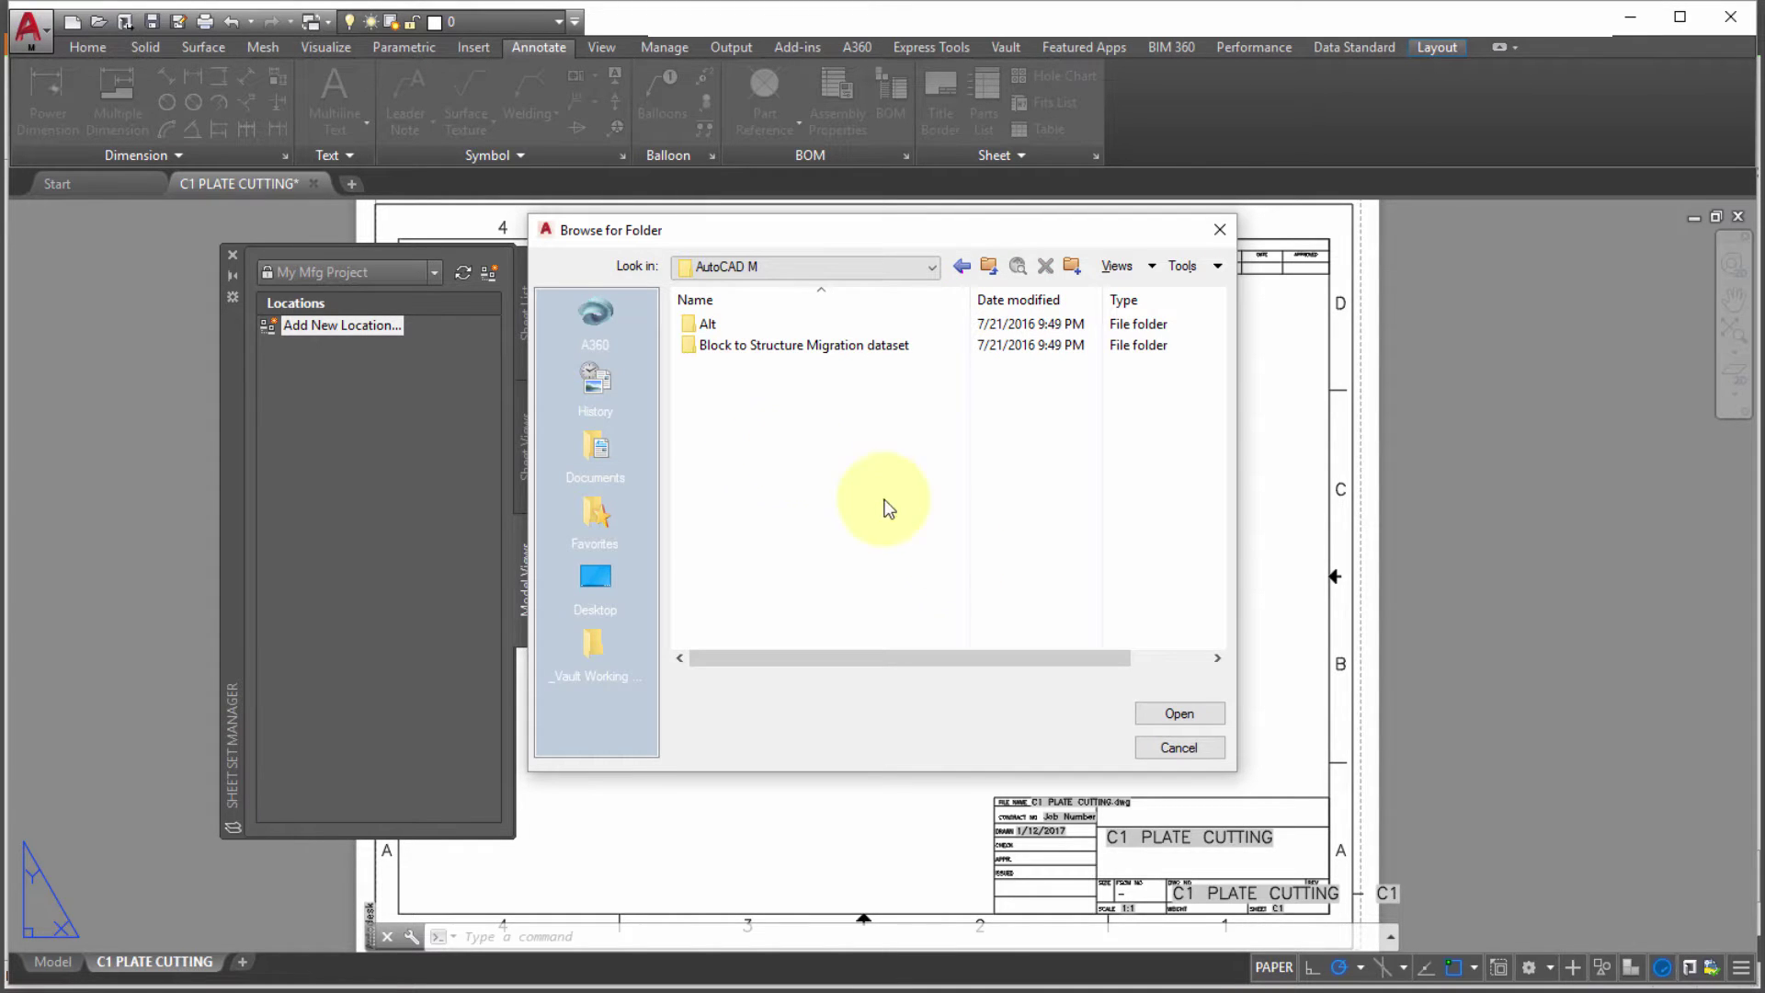
pyautogui.click(1195, 714)
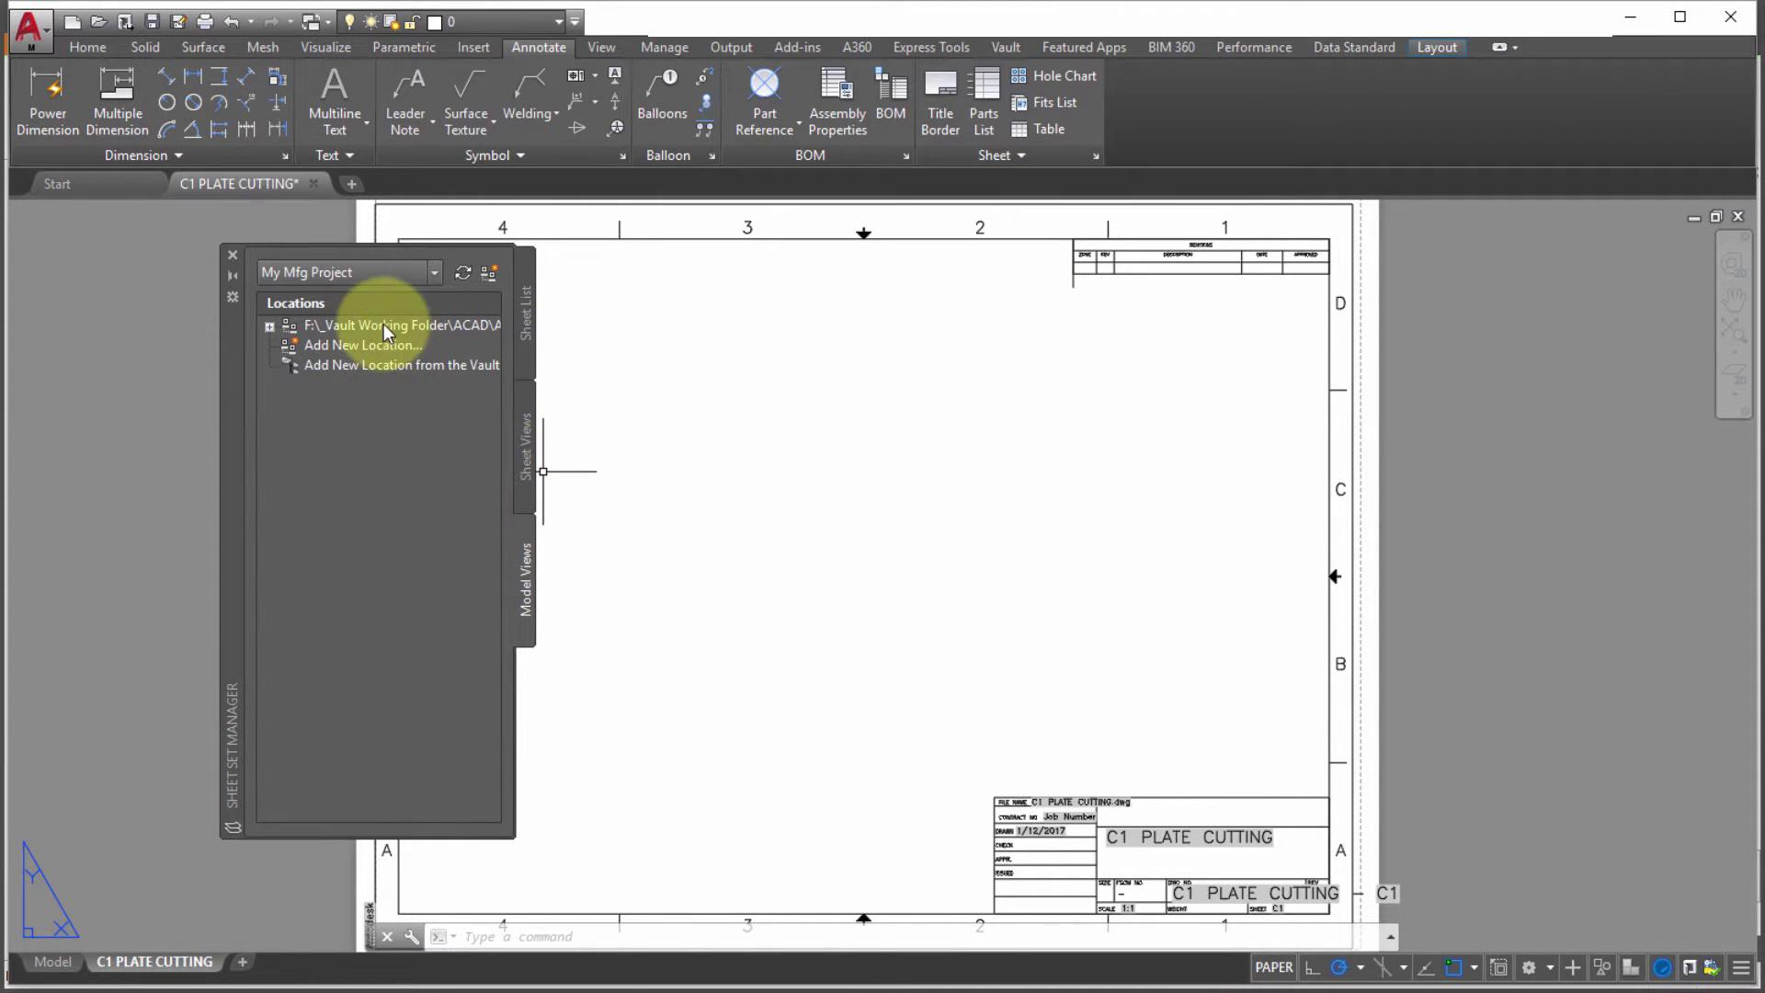
# Step: Expand the added folder location and list the model space views of Base - 4 port.dwg
pyautogui.click(268, 325)
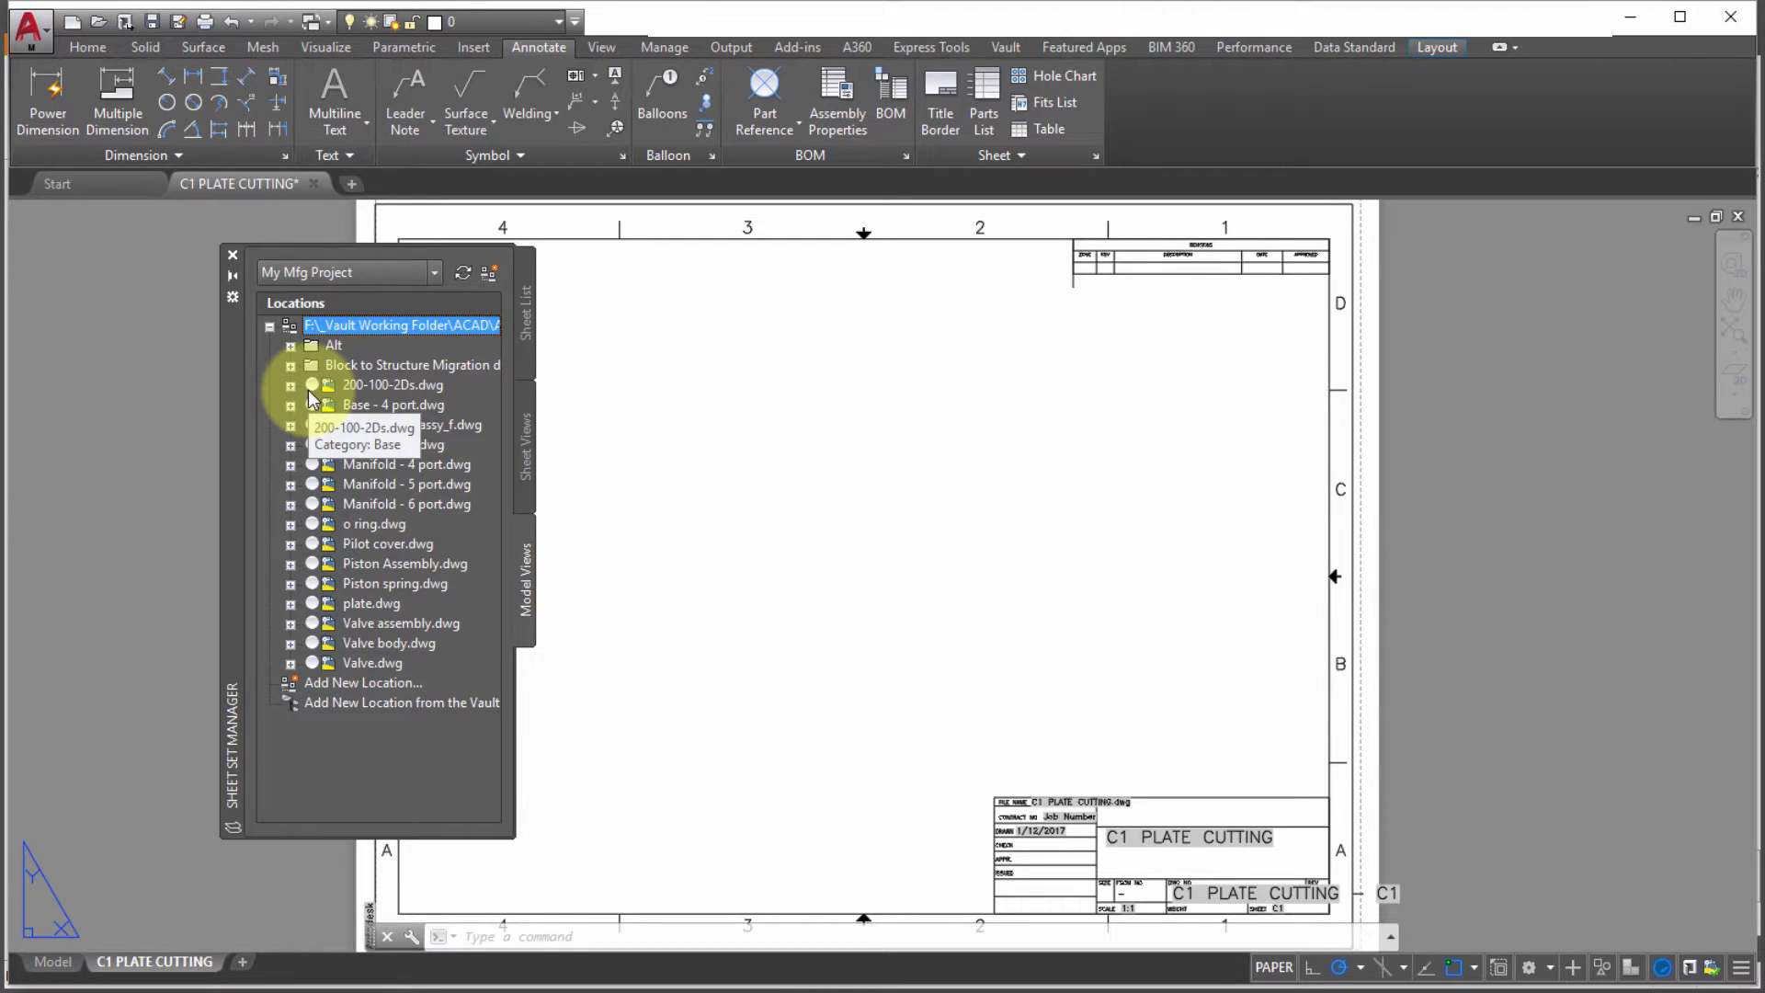
pyautogui.rightClick(350, 327)
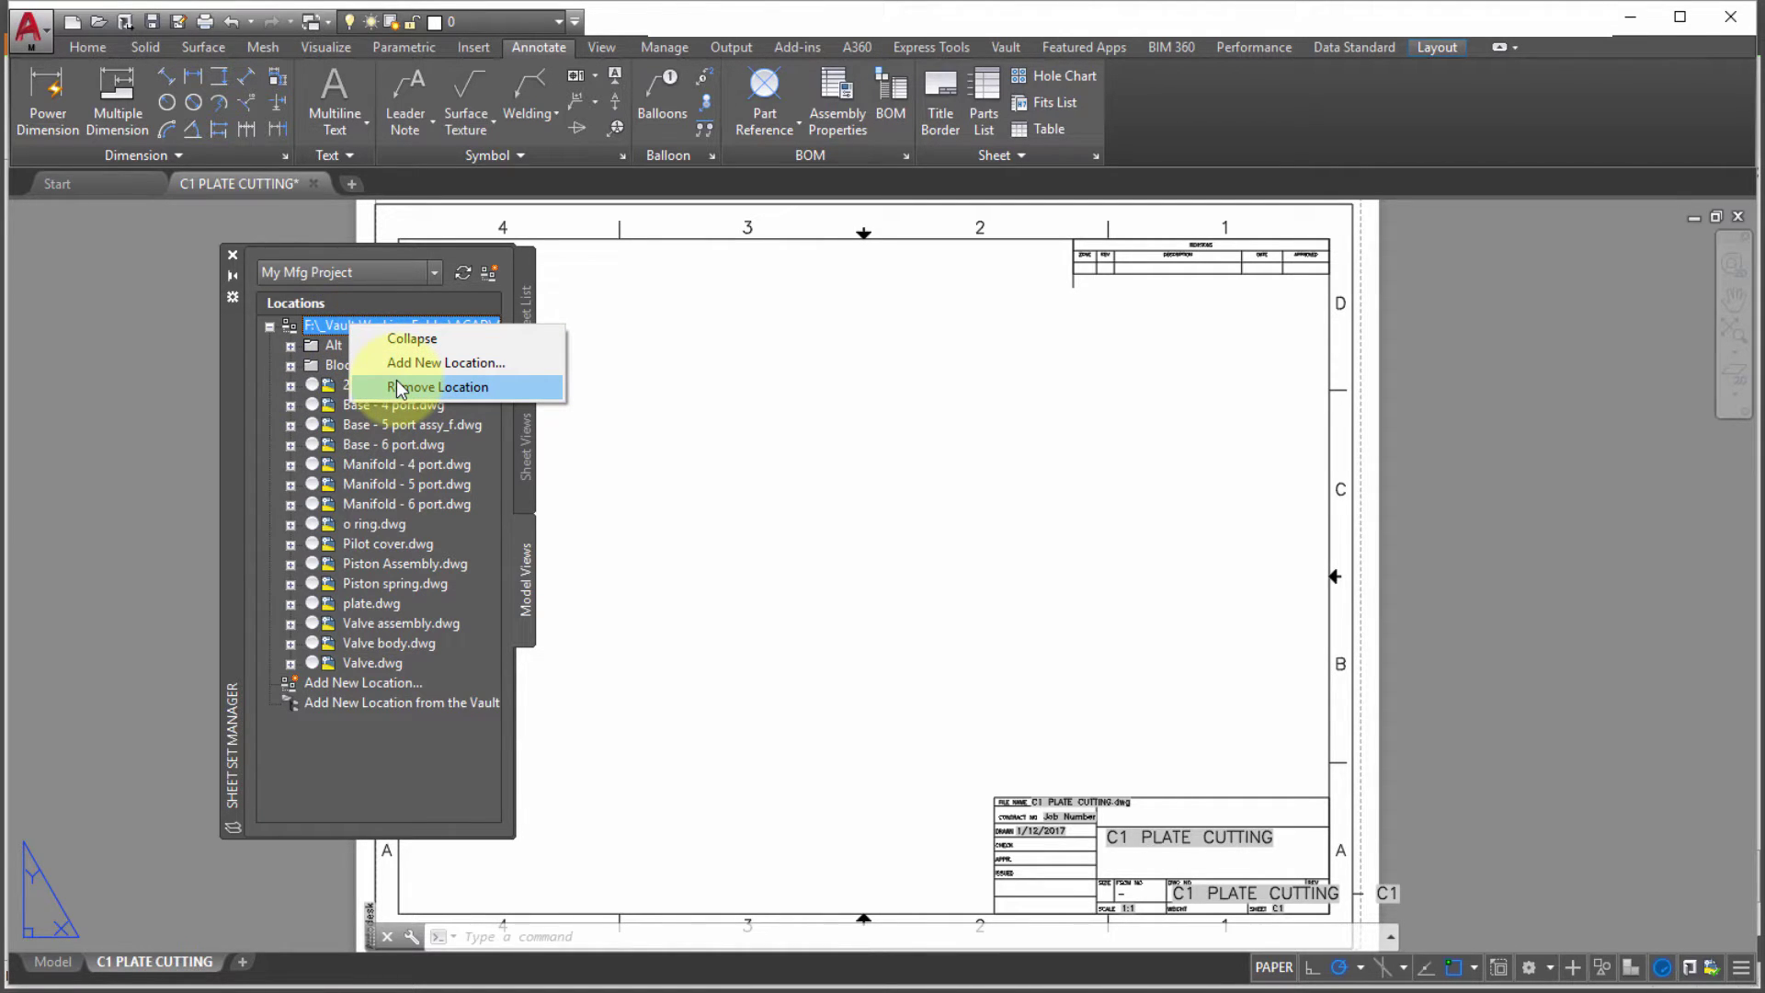
pyautogui.rightClick(377, 445)
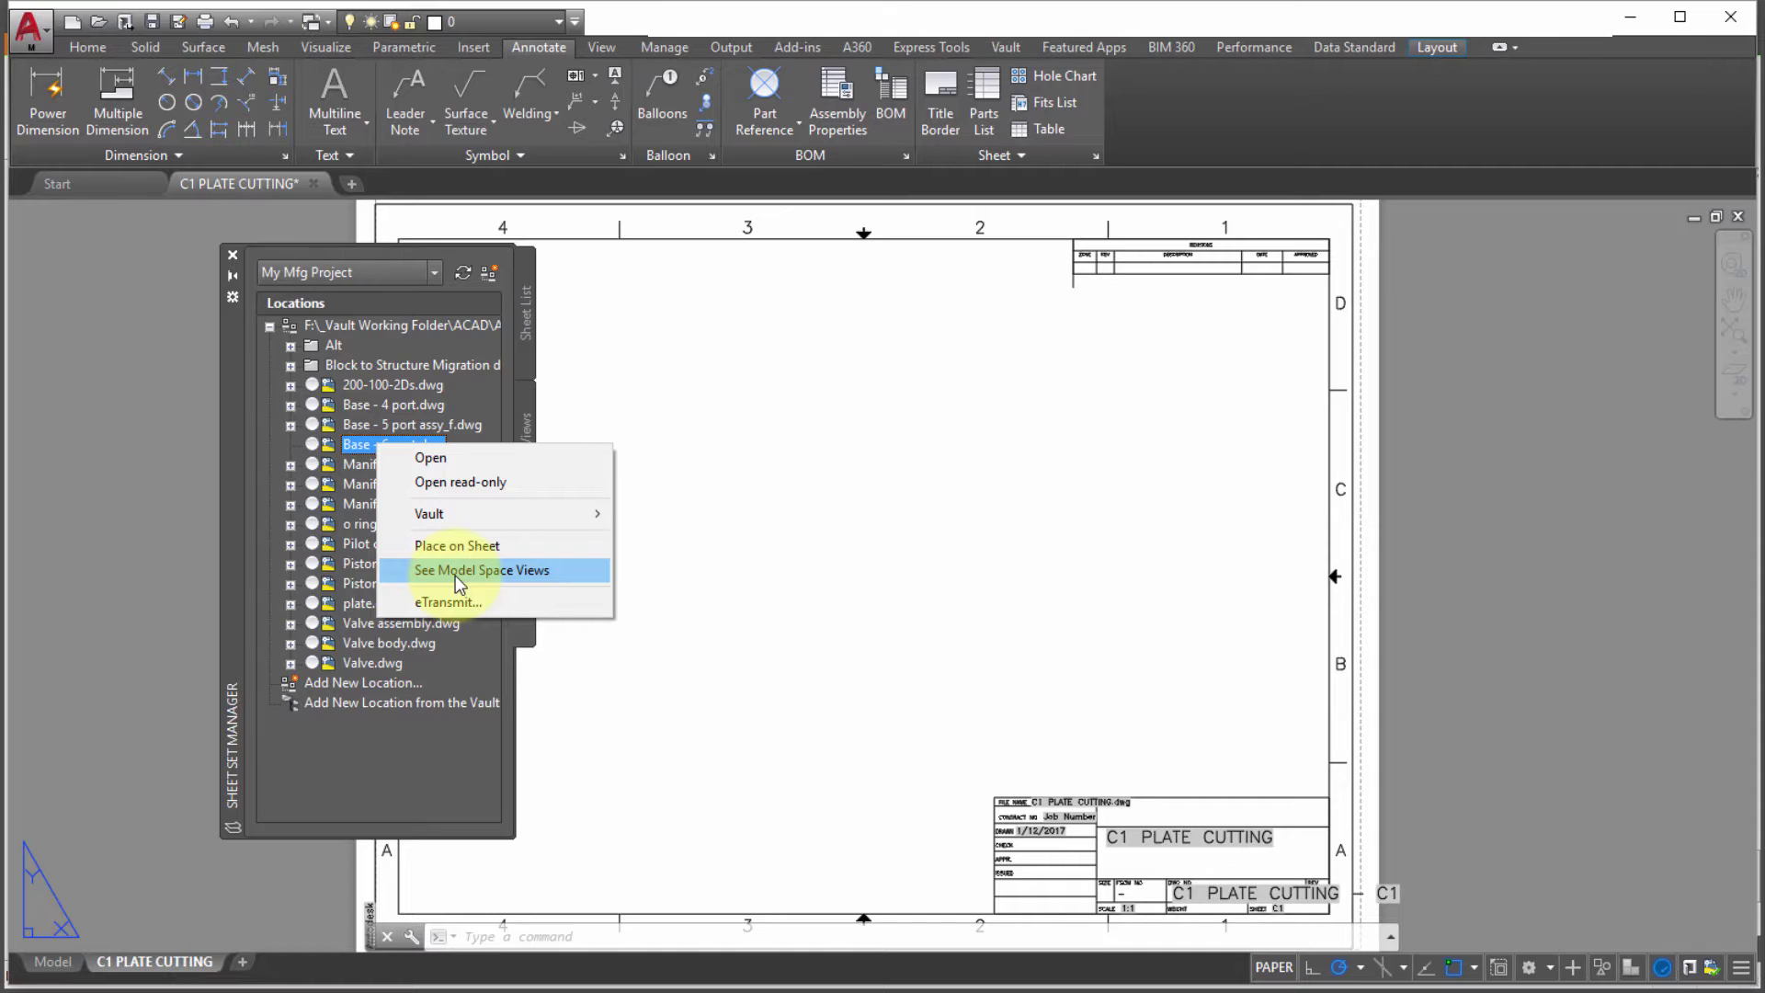
pyautogui.press('Escape')
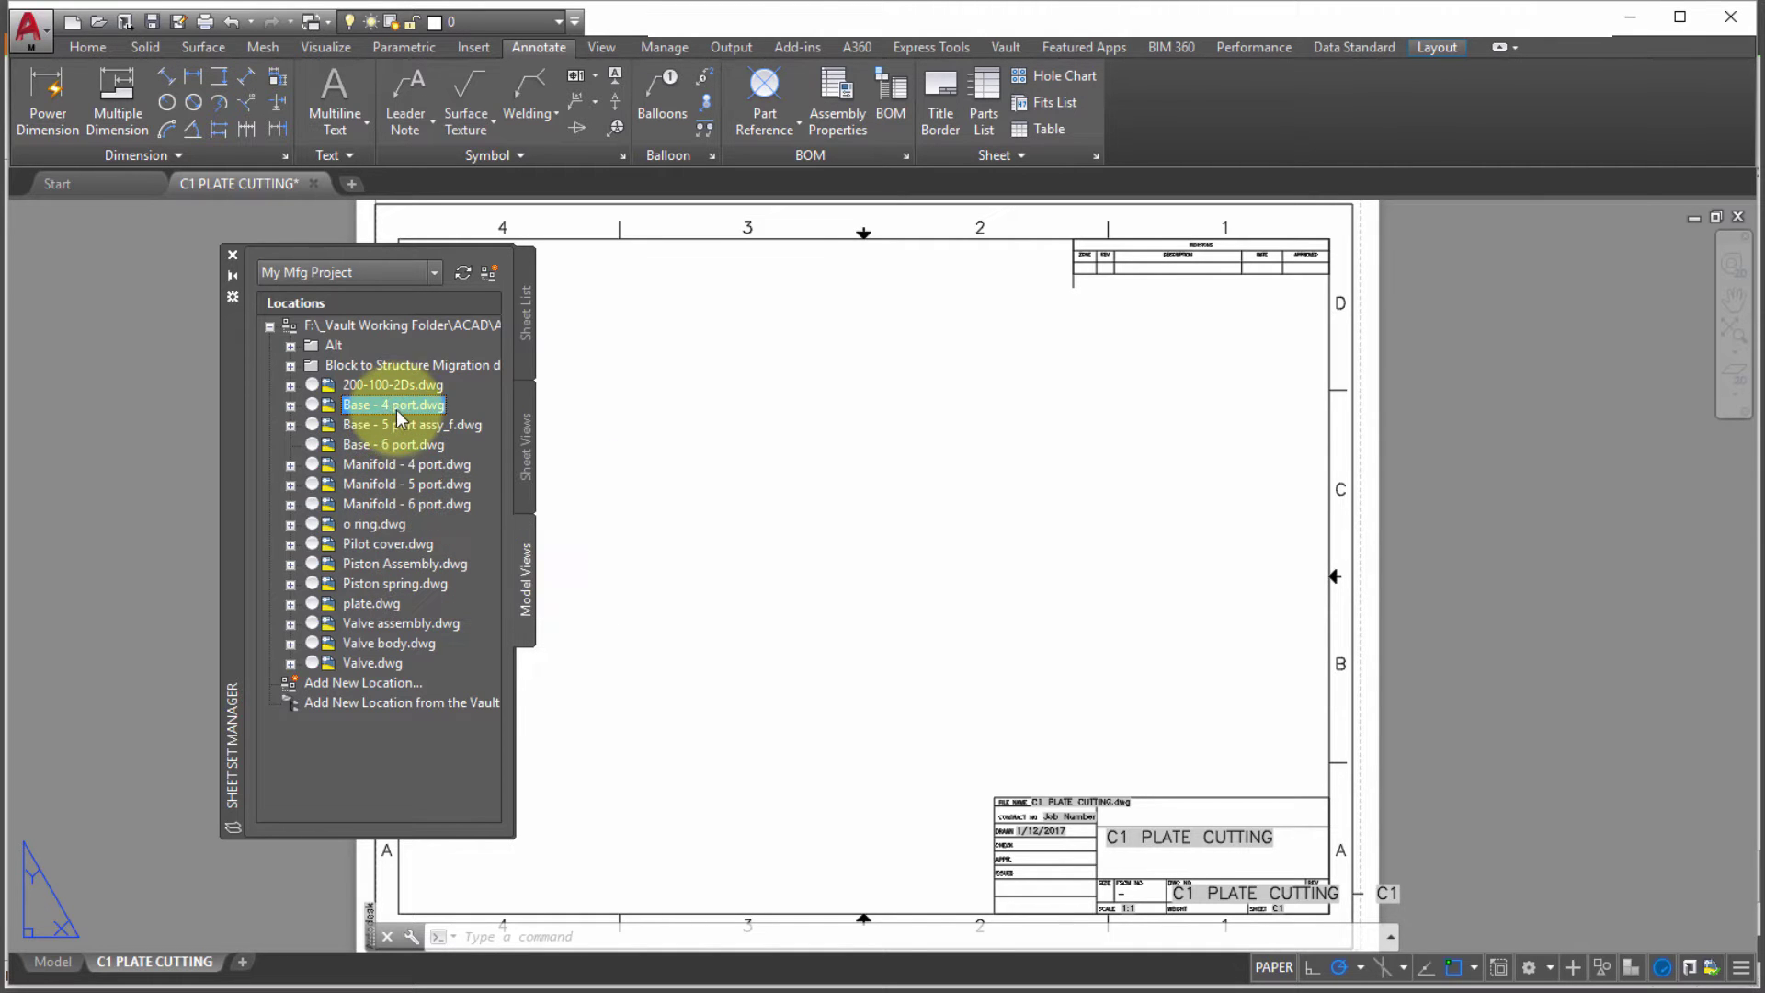
pyautogui.rightClick(395, 406)
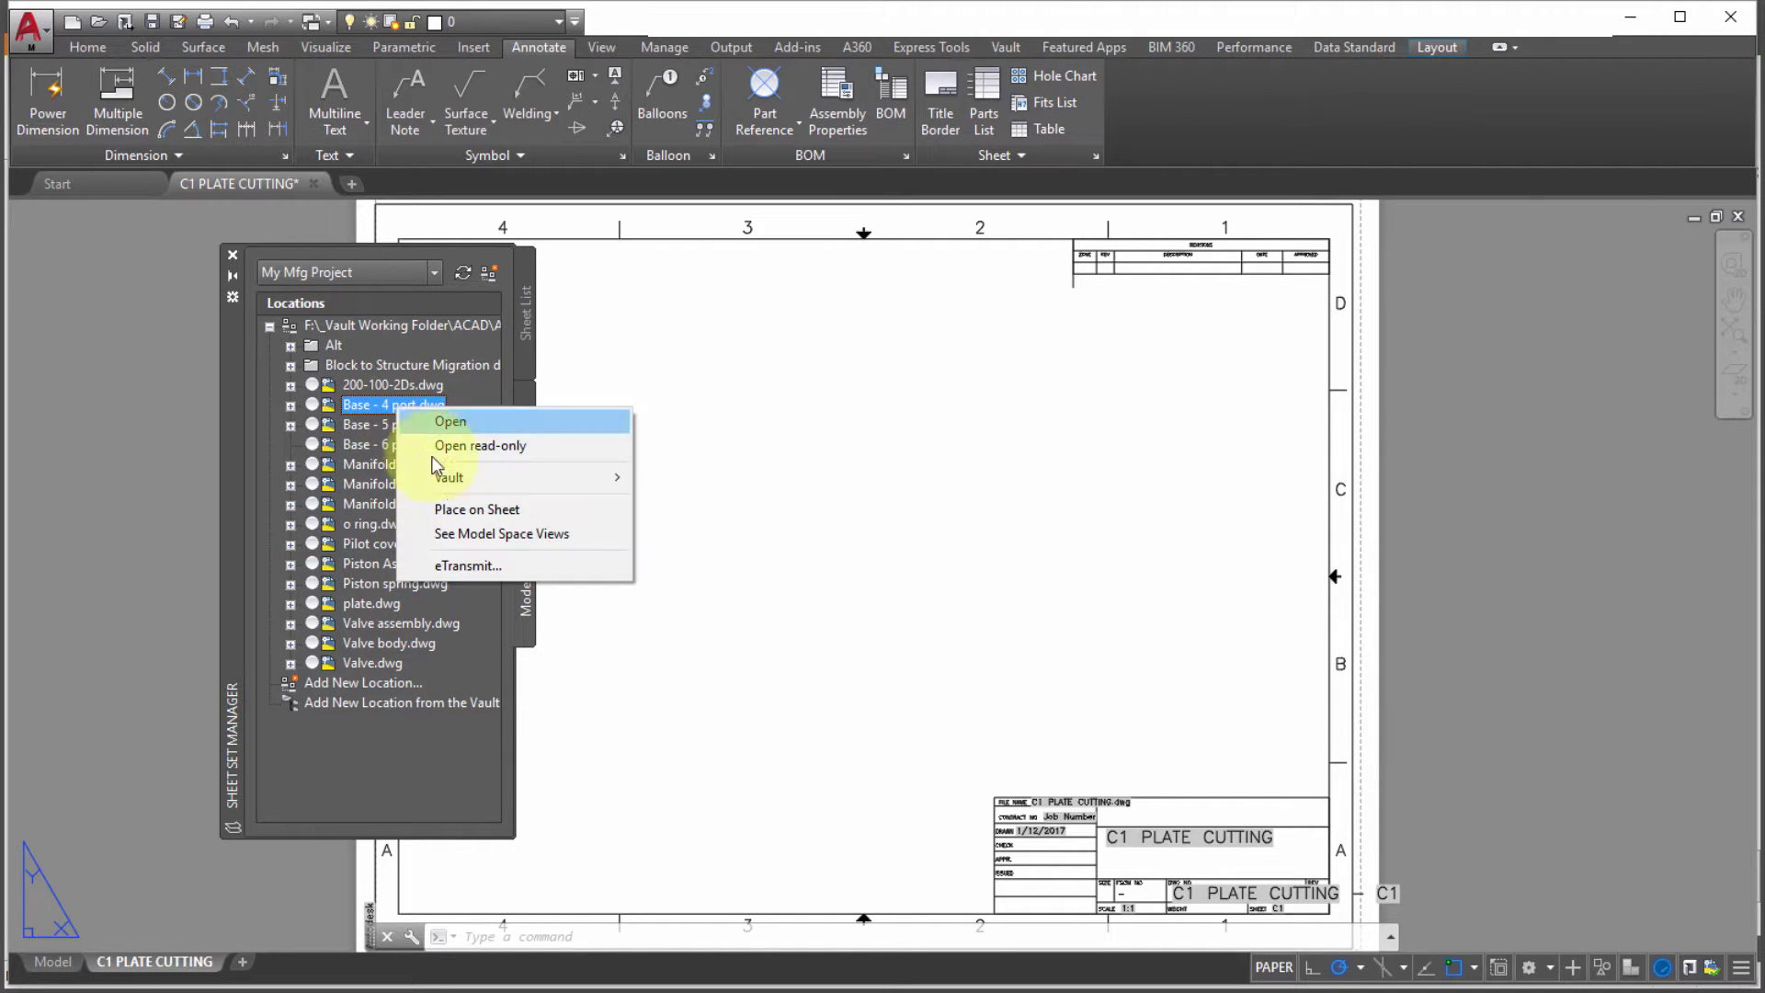
pyautogui.click(450, 533)
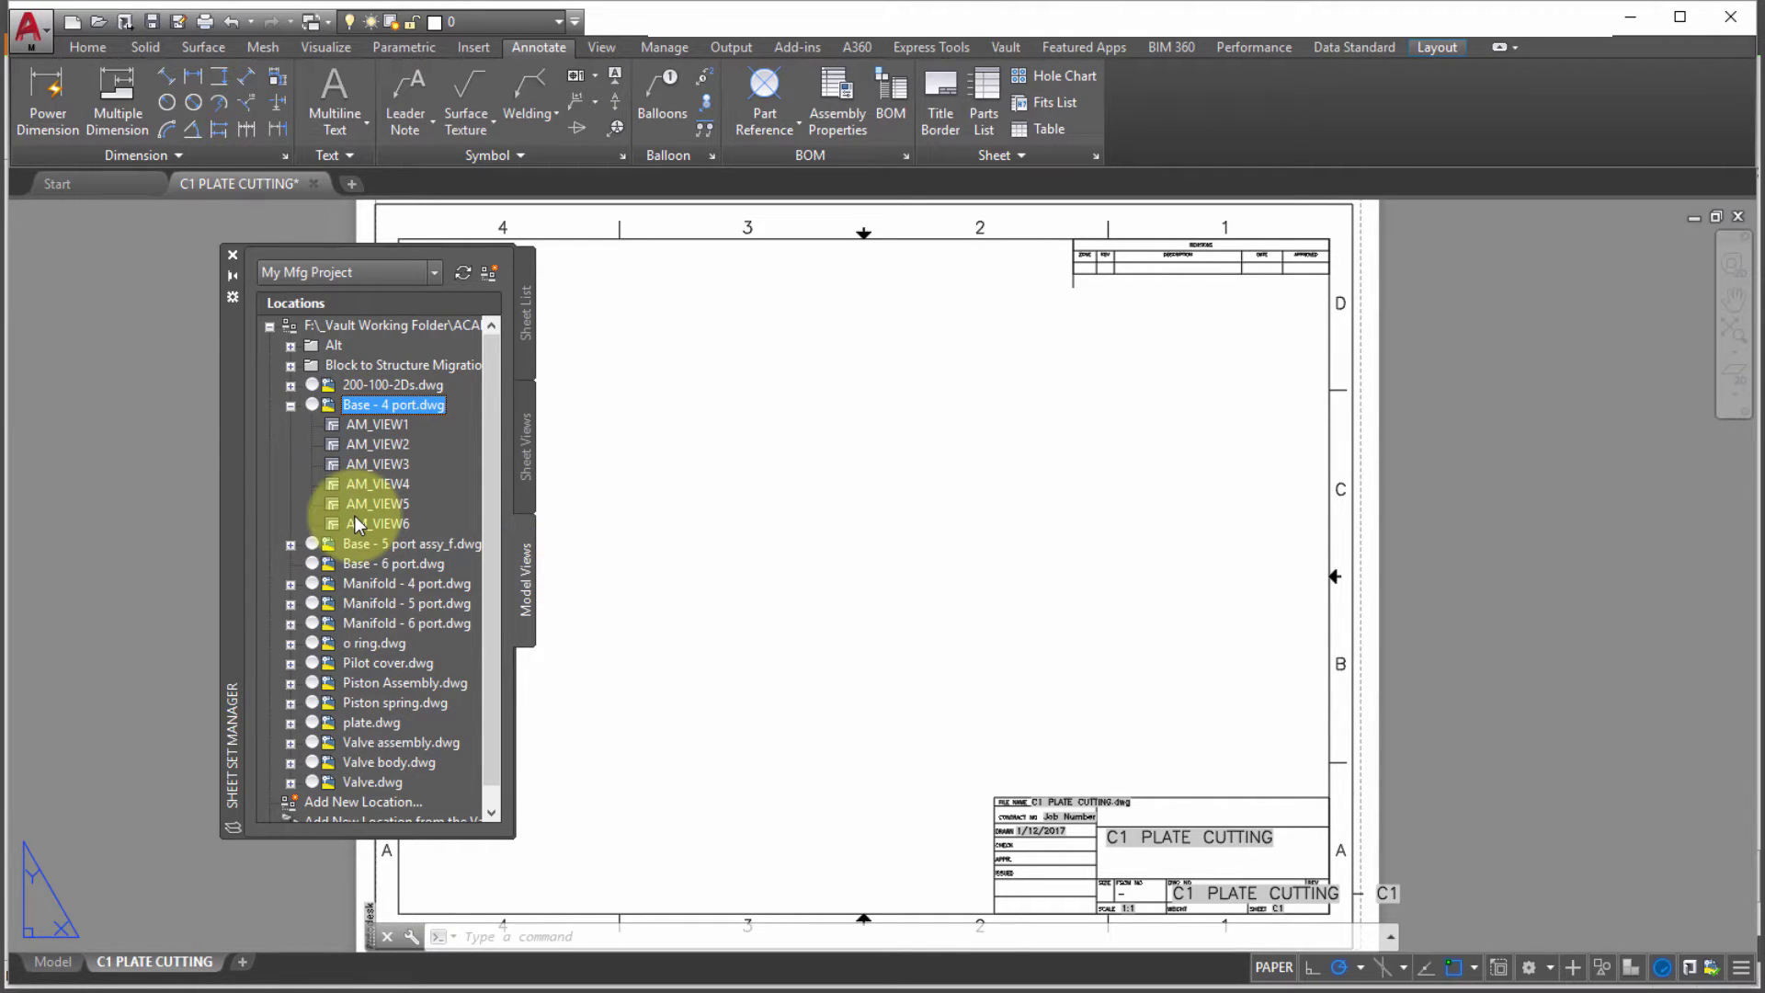
# Step: Check Base - 5 port assy_f.dwg and Manifold - 4 port.dwg for model space views
pyautogui.click(294, 543)
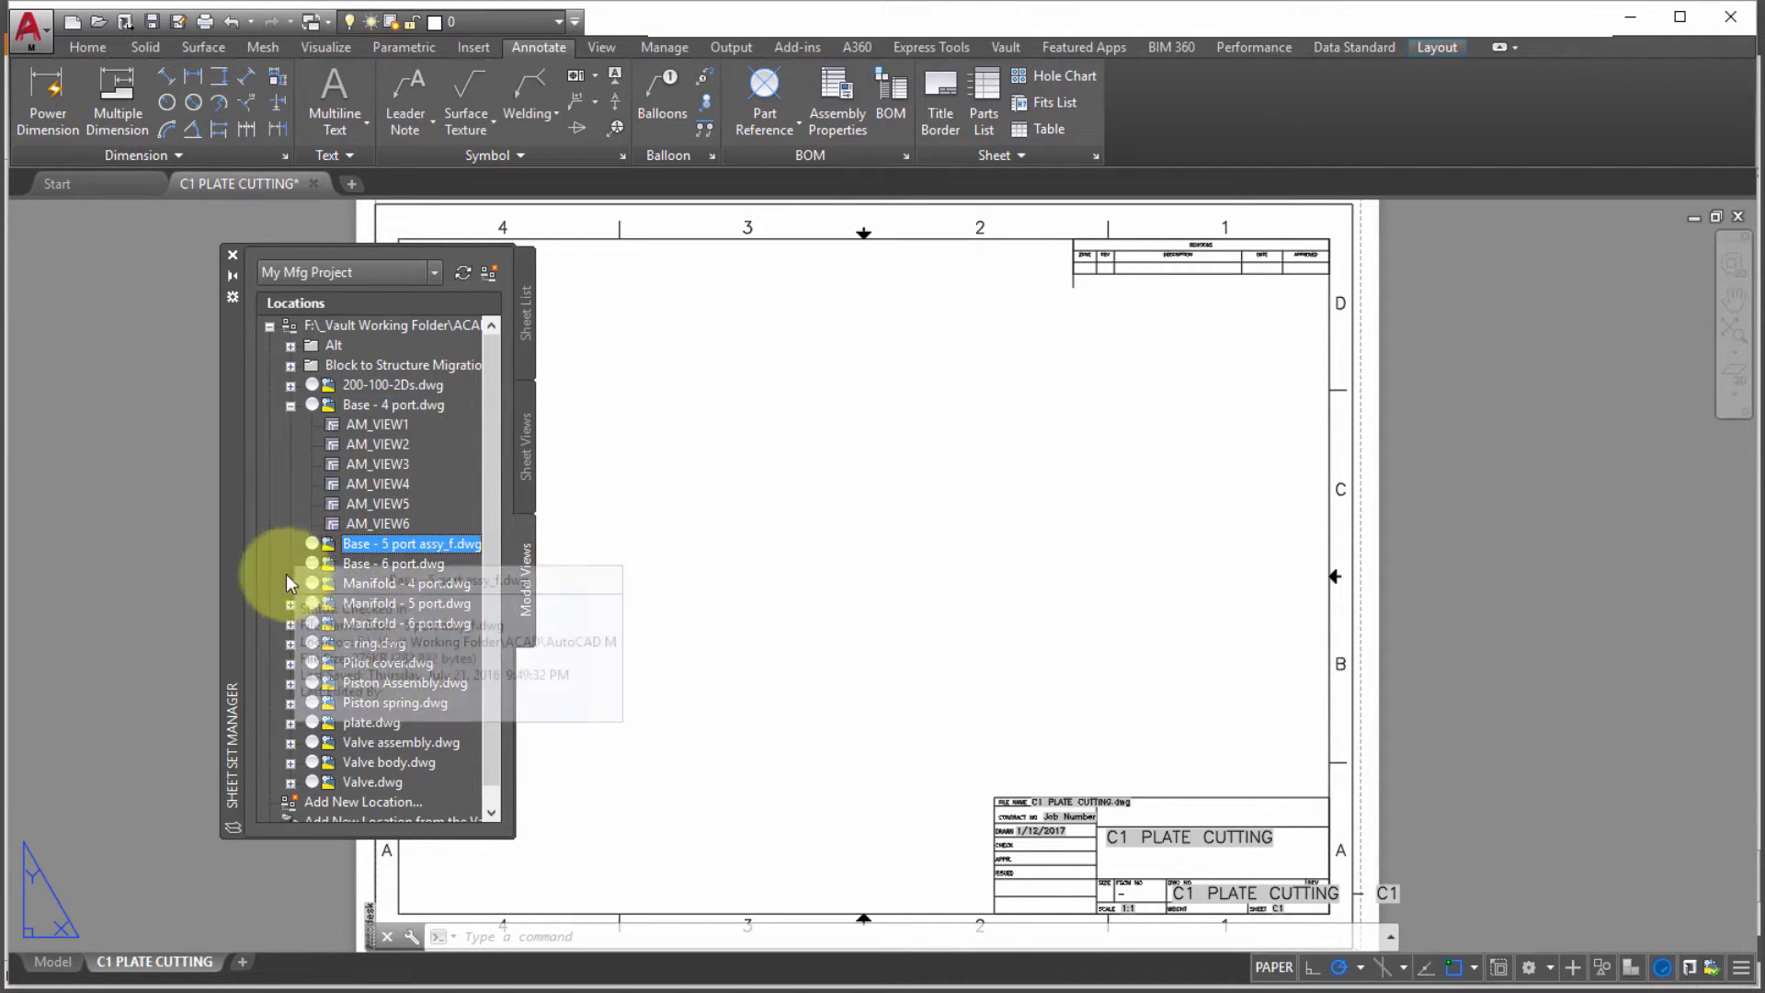
pyautogui.click(289, 585)
pyautogui.rightClick(353, 544)
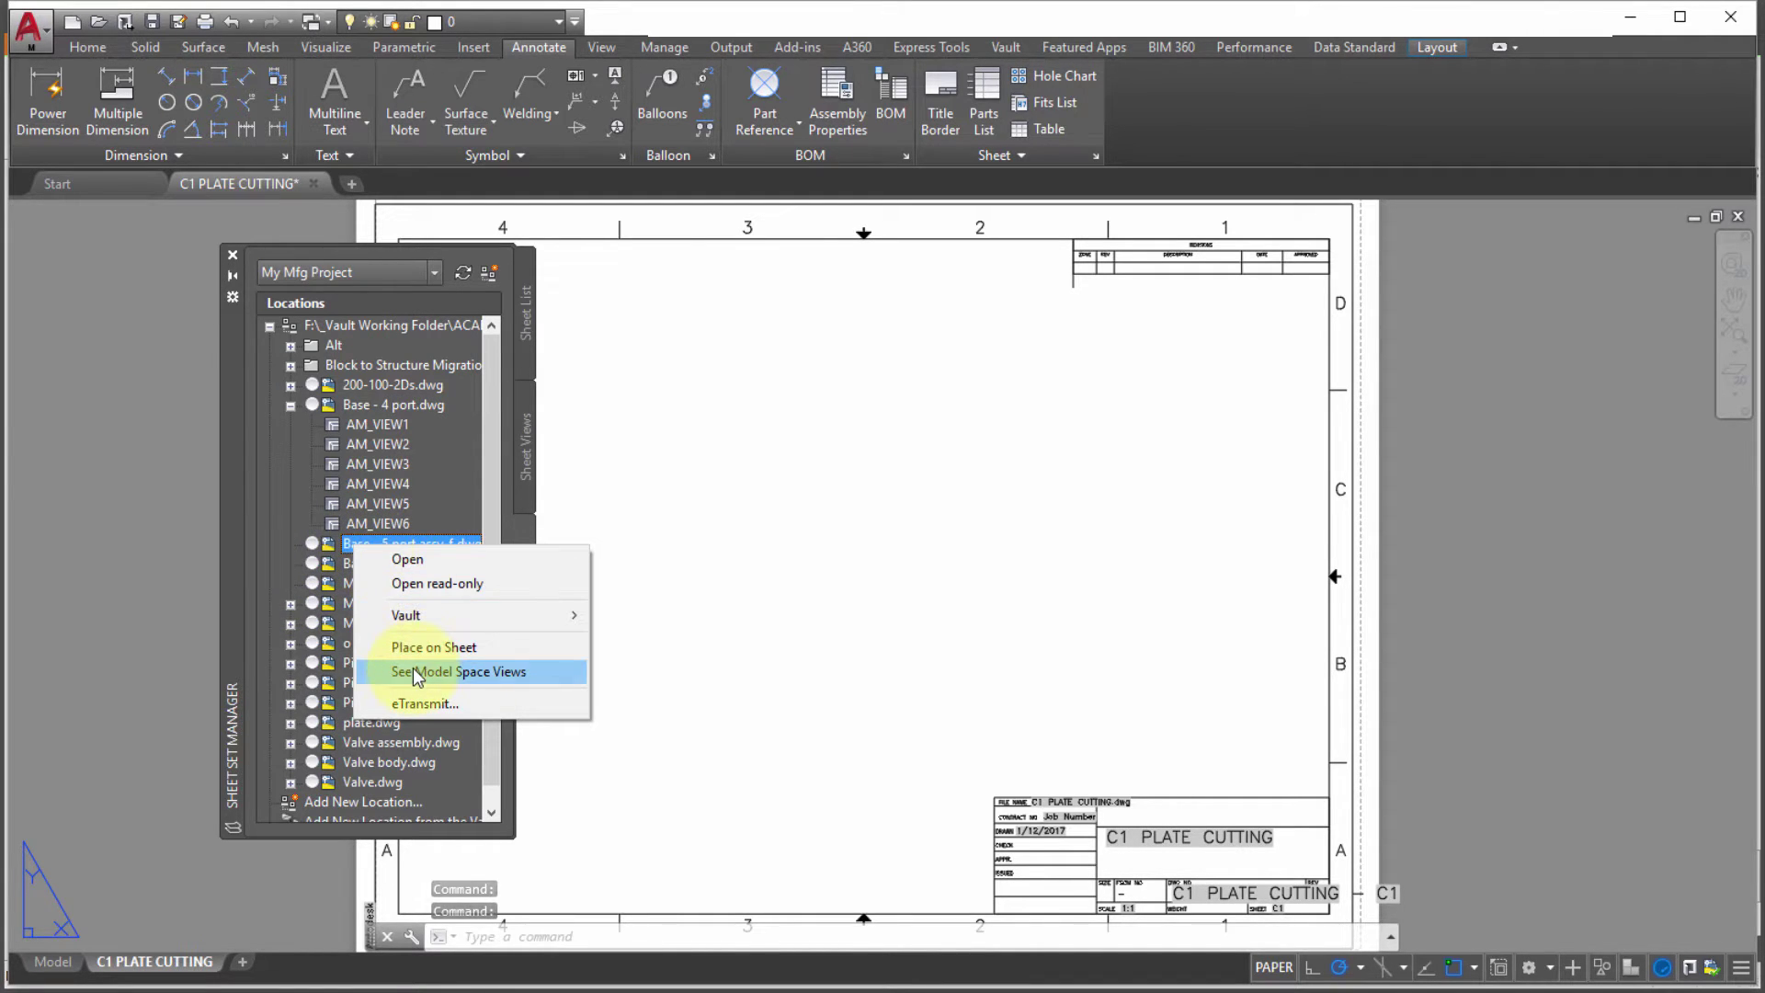
pyautogui.click(423, 671)
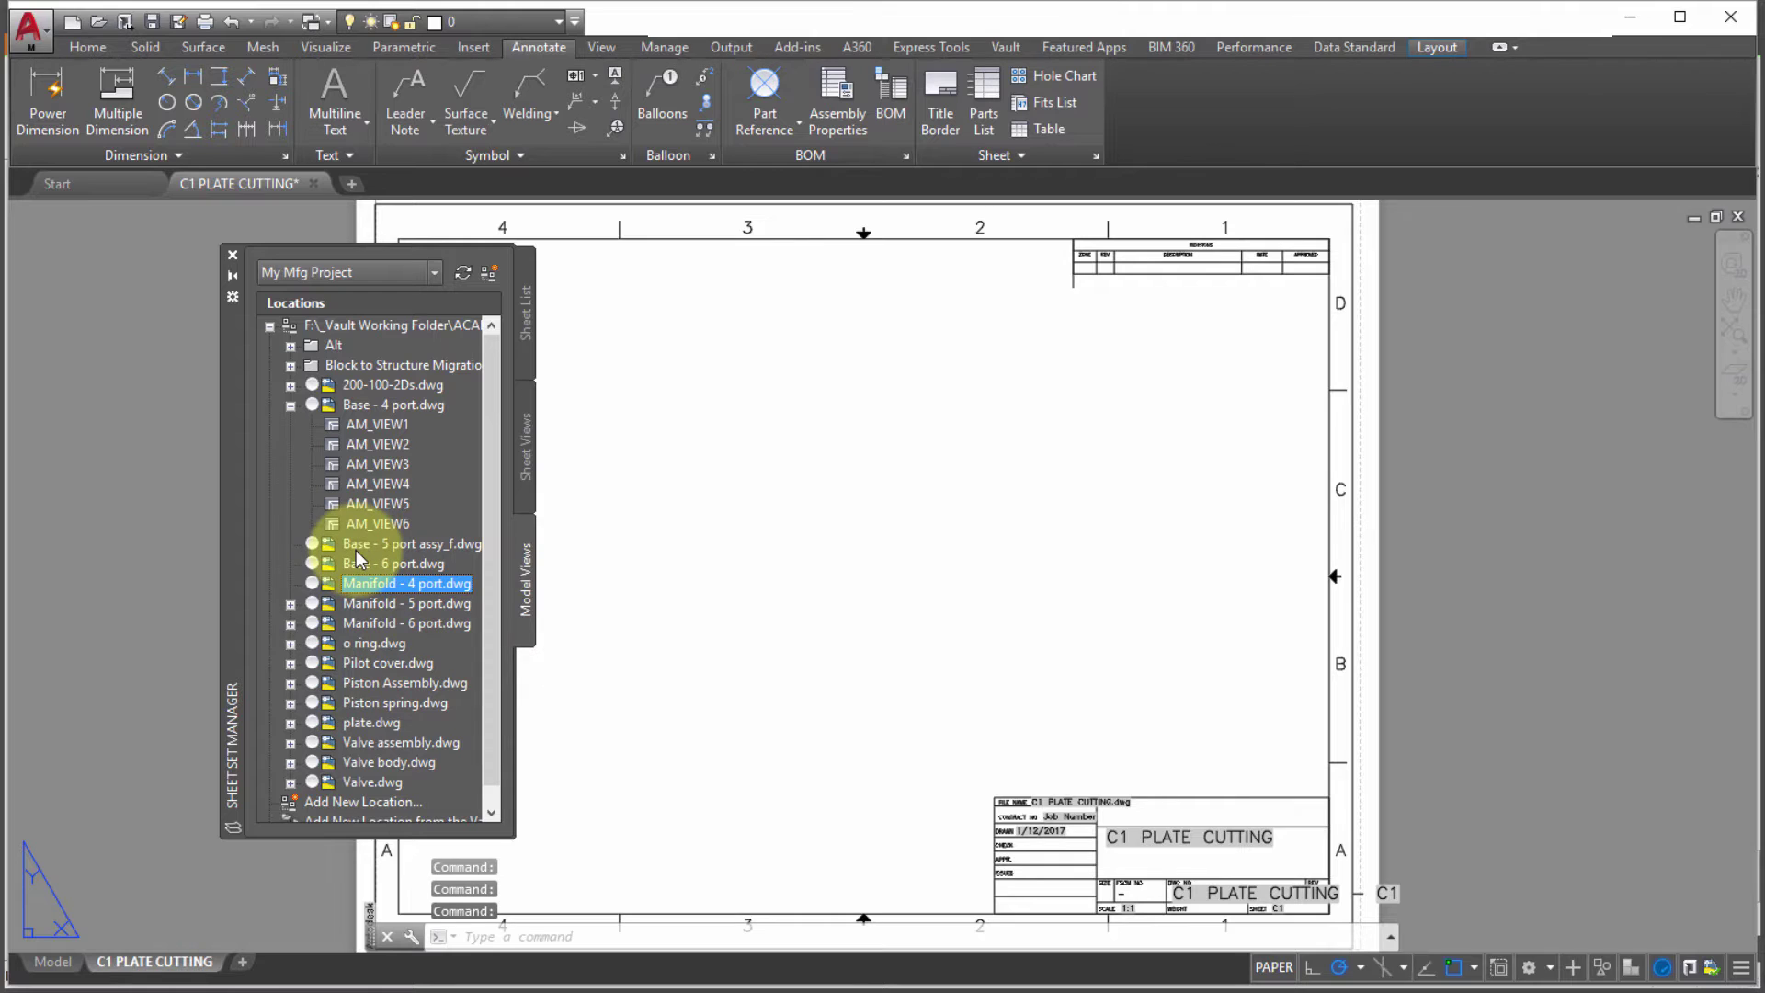
pyautogui.moveTo(360, 549)
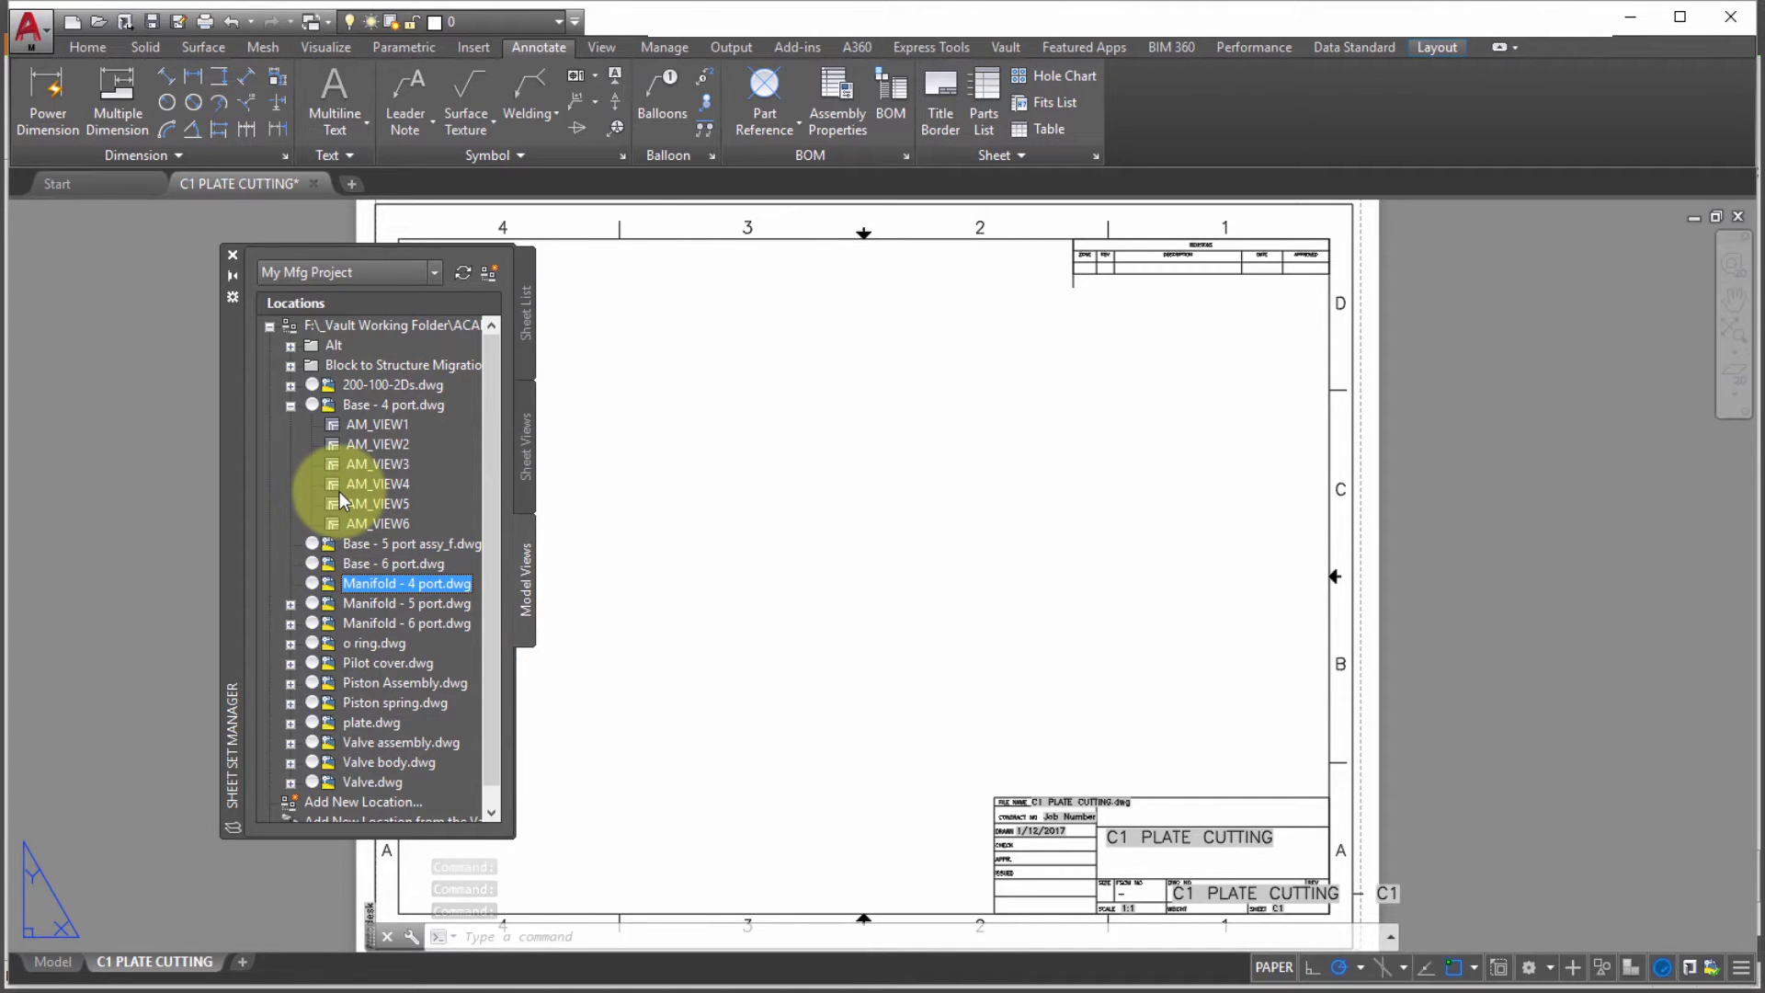
pyautogui.moveTo(339, 491)
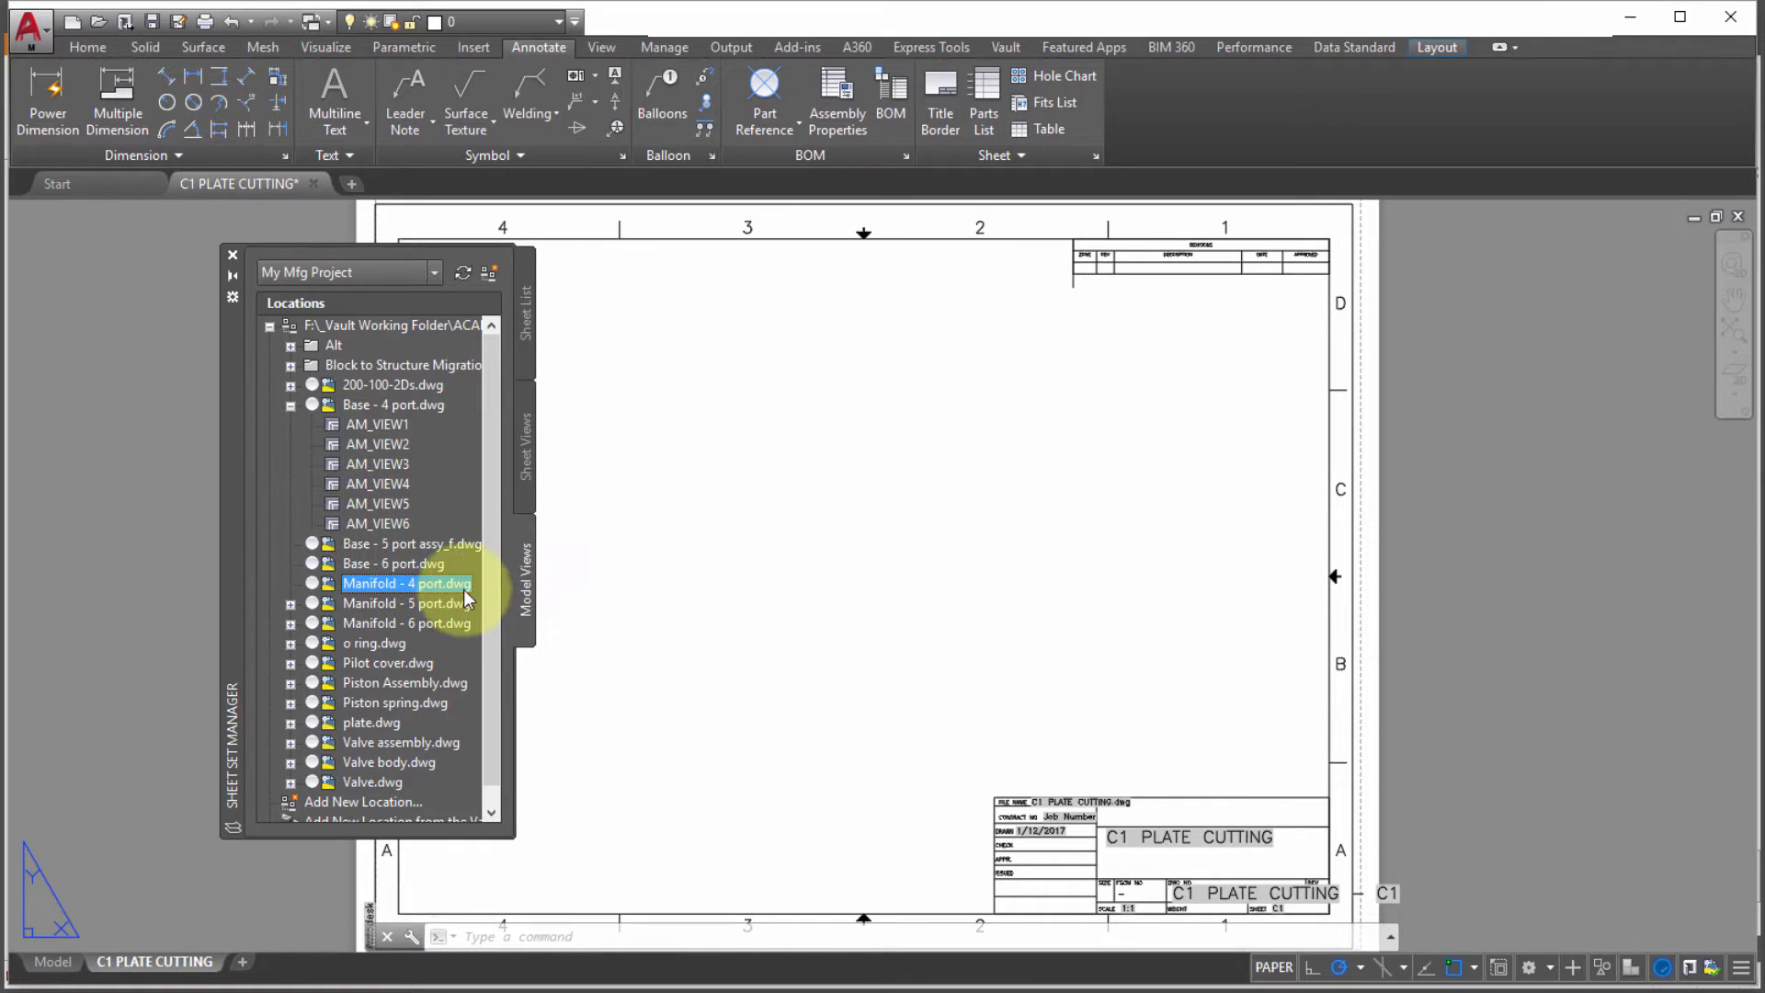
# Step: Place AM_VIEW1 of Base - 4 port.dwg at 1:20 scale in the empty area above the C1 PLATE CUTTING sheet
pyautogui.click(526, 481)
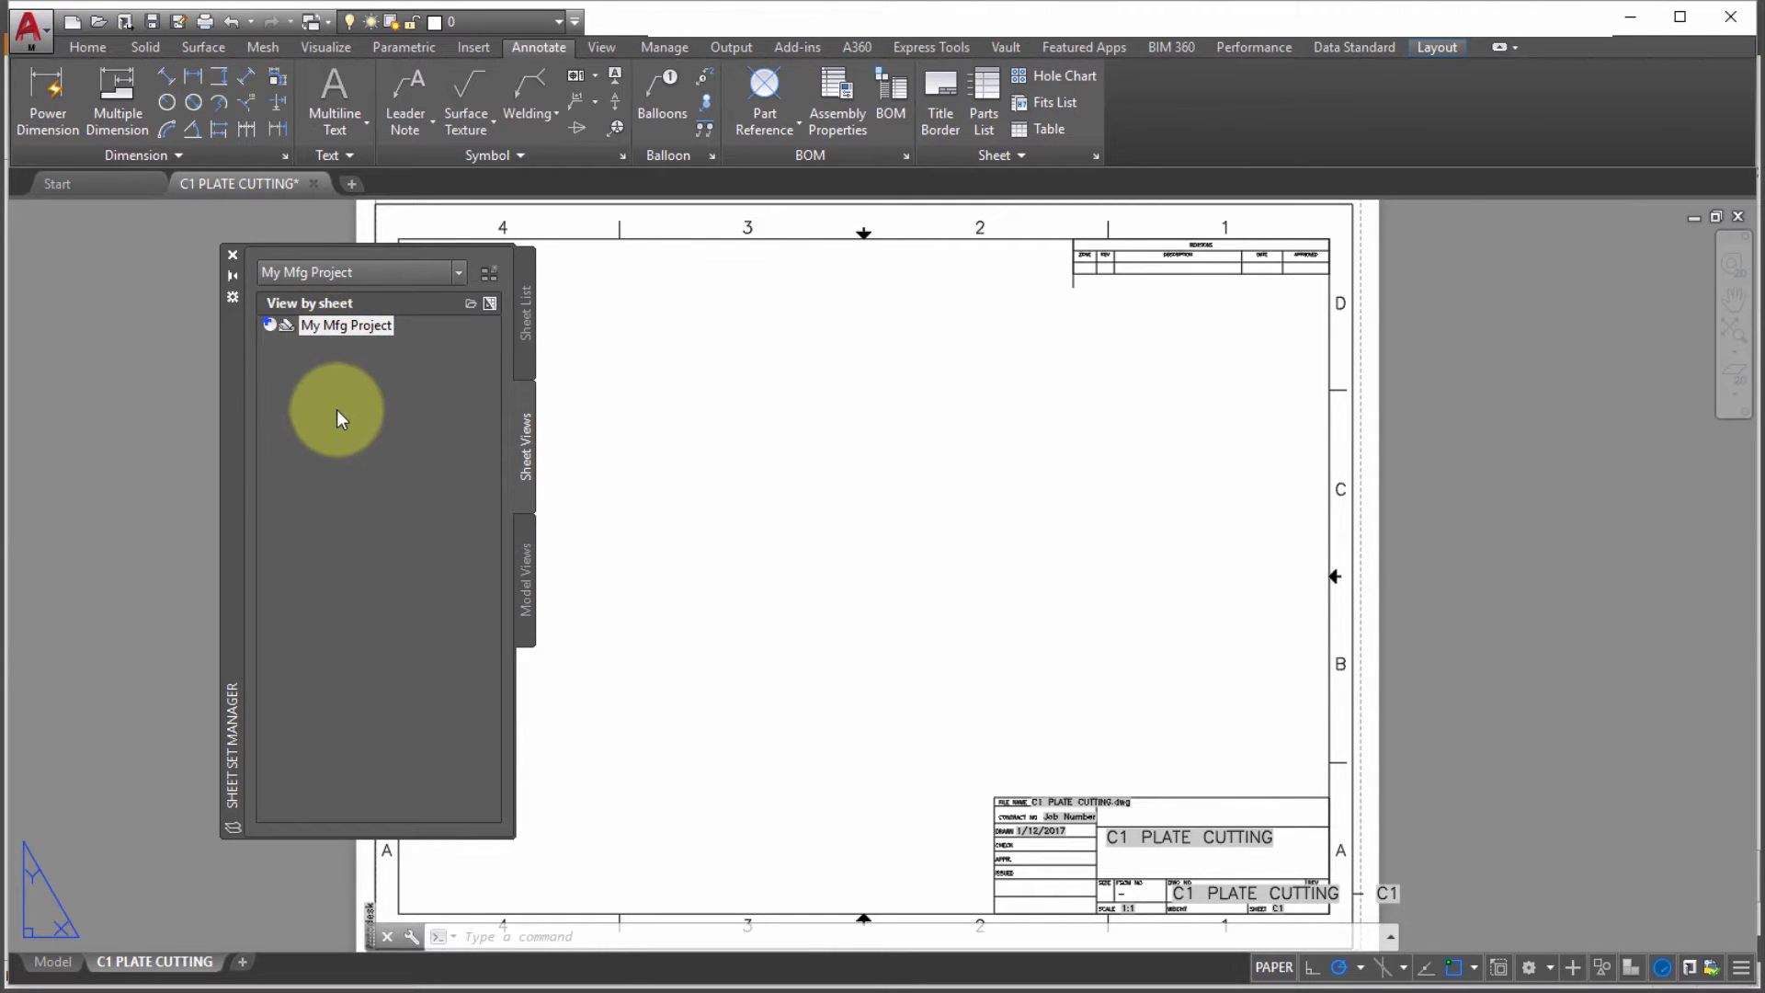
pyautogui.click(522, 552)
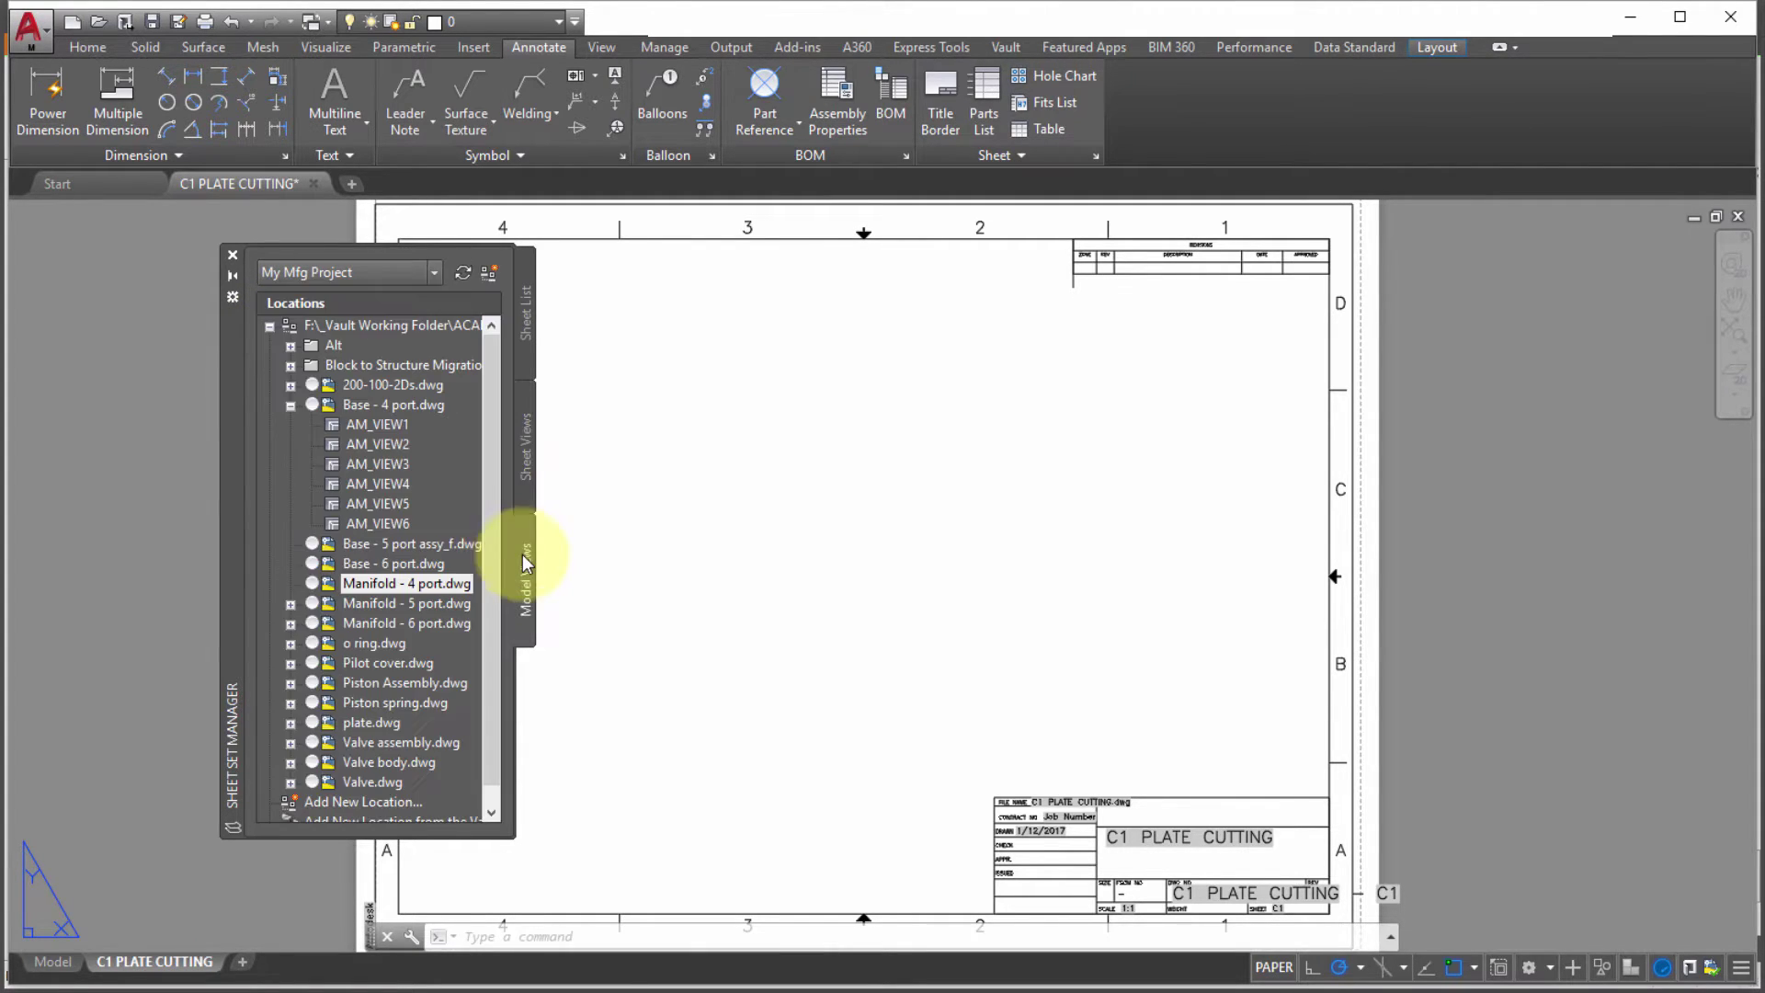
pyautogui.click(371, 427)
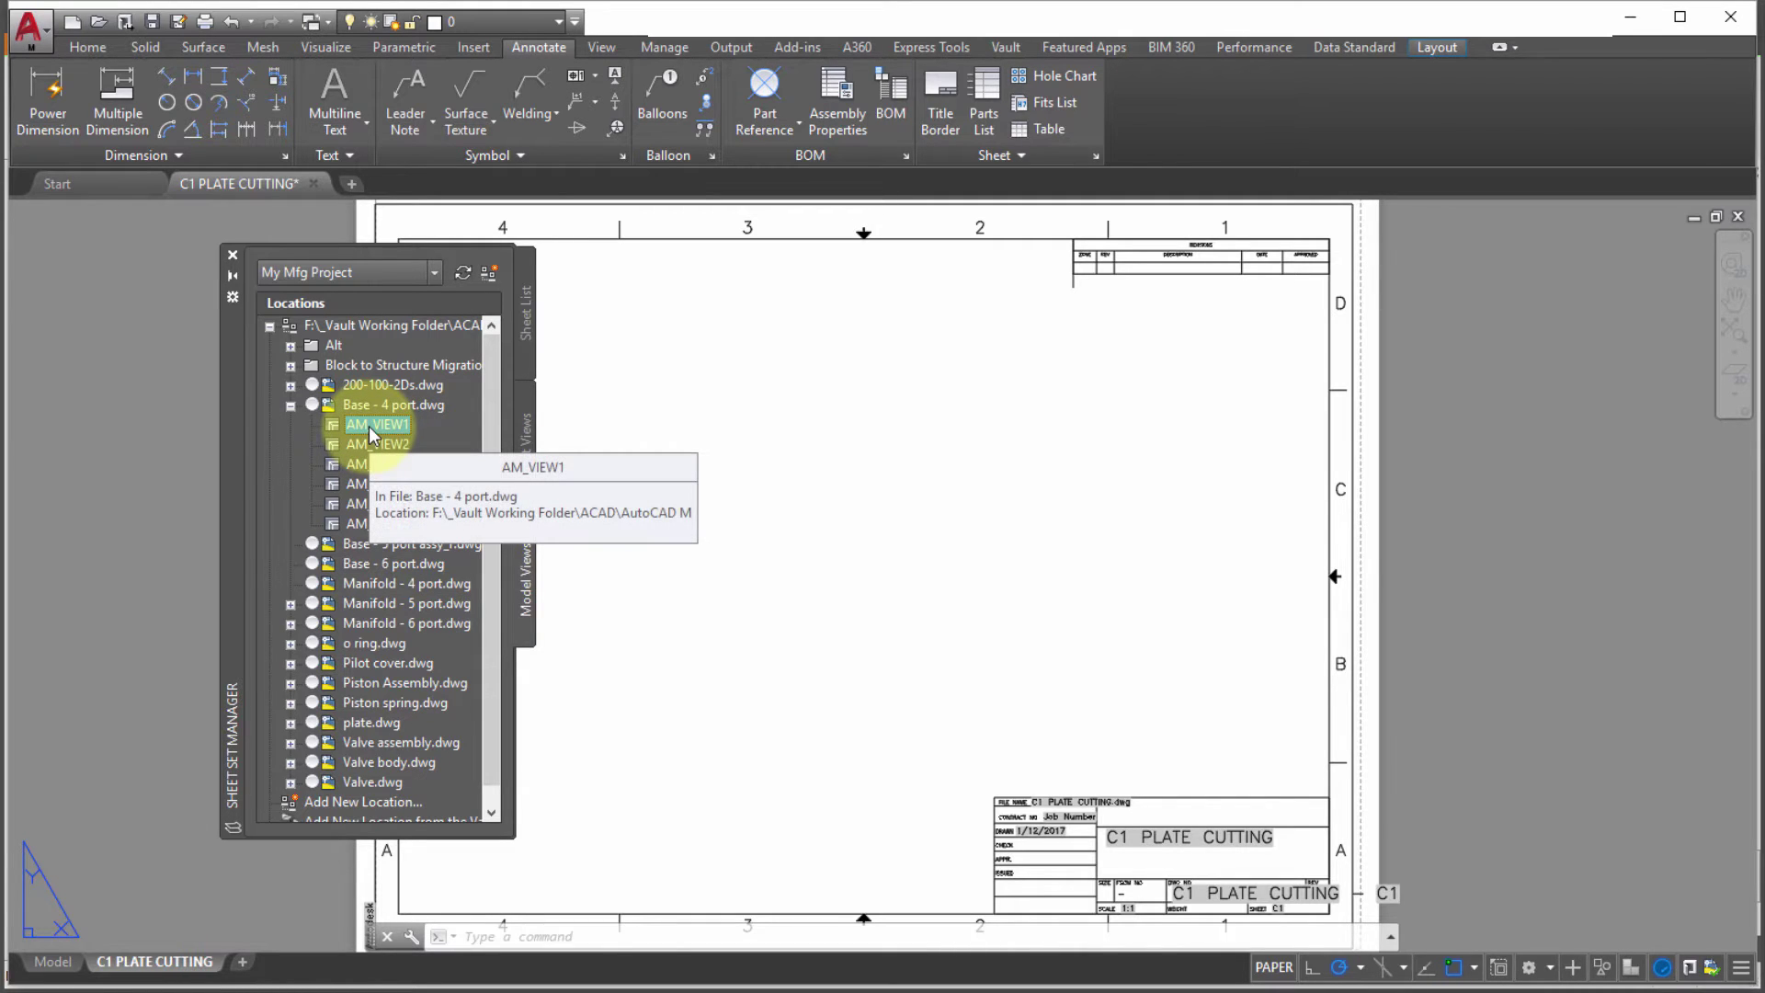
pyautogui.moveTo(373, 423); pyautogui.dragTo(745, 455)
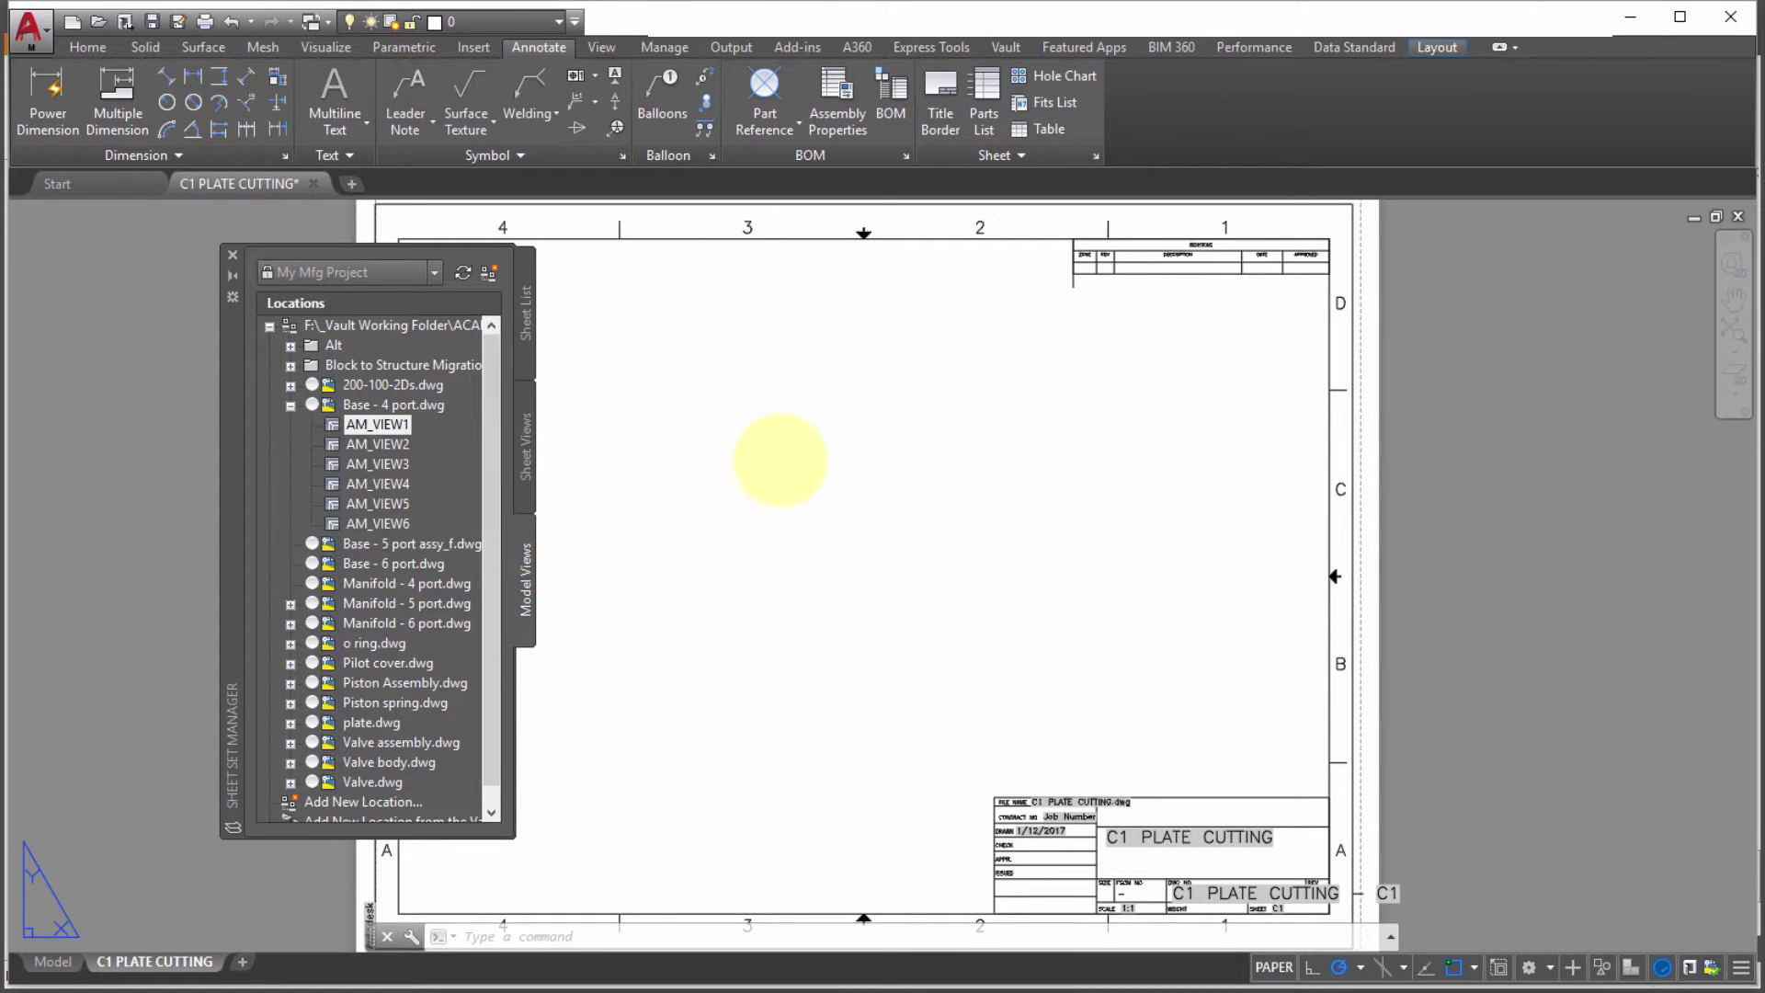
pyautogui.scroll(-4, 602, 629)
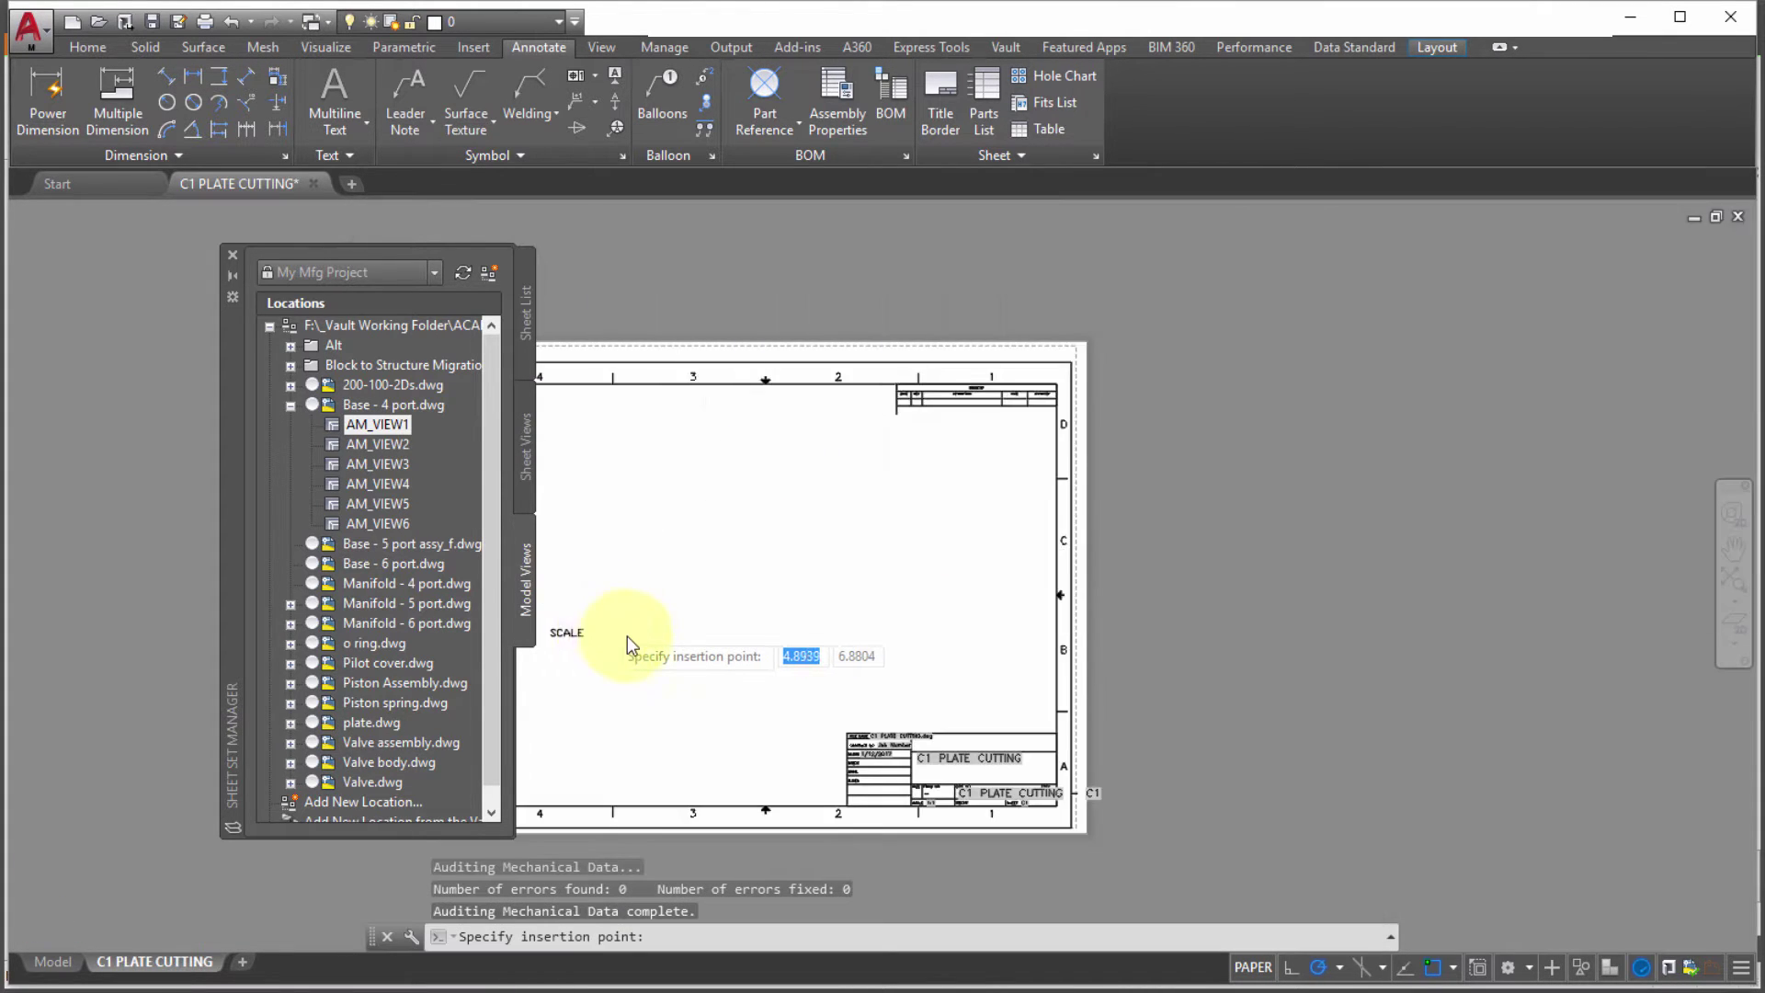
pyautogui.rightClick(647, 638)
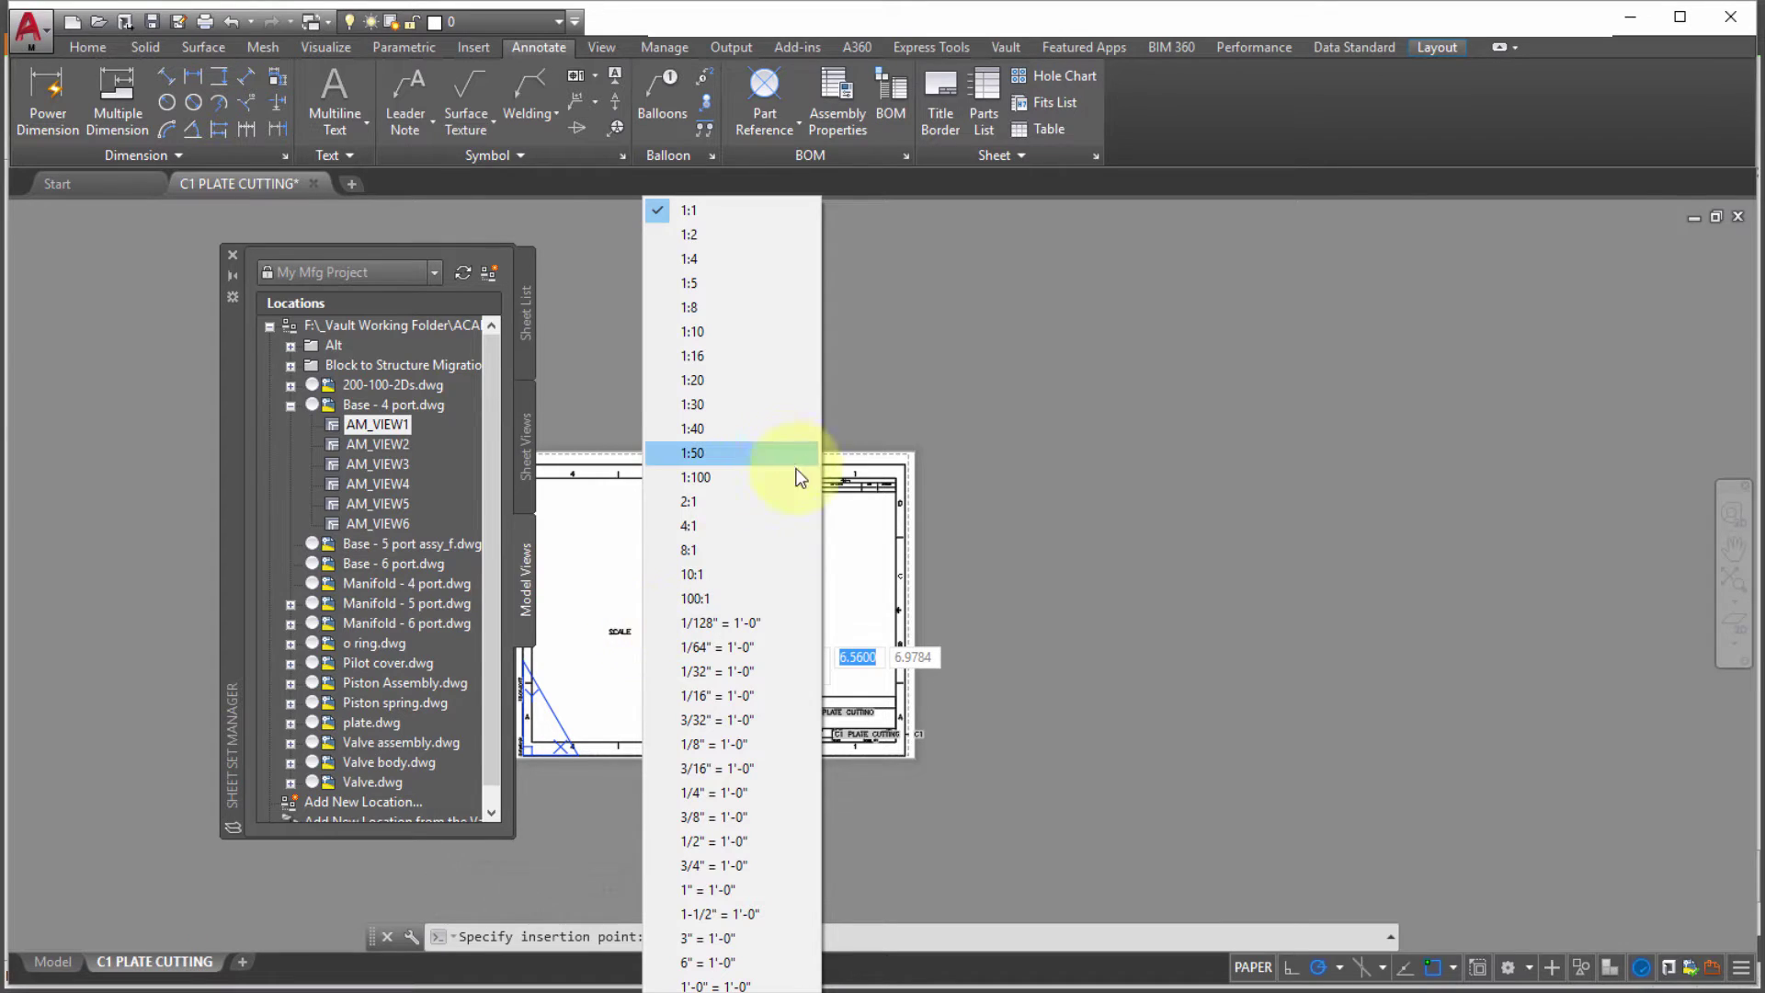
pyautogui.click(739, 334)
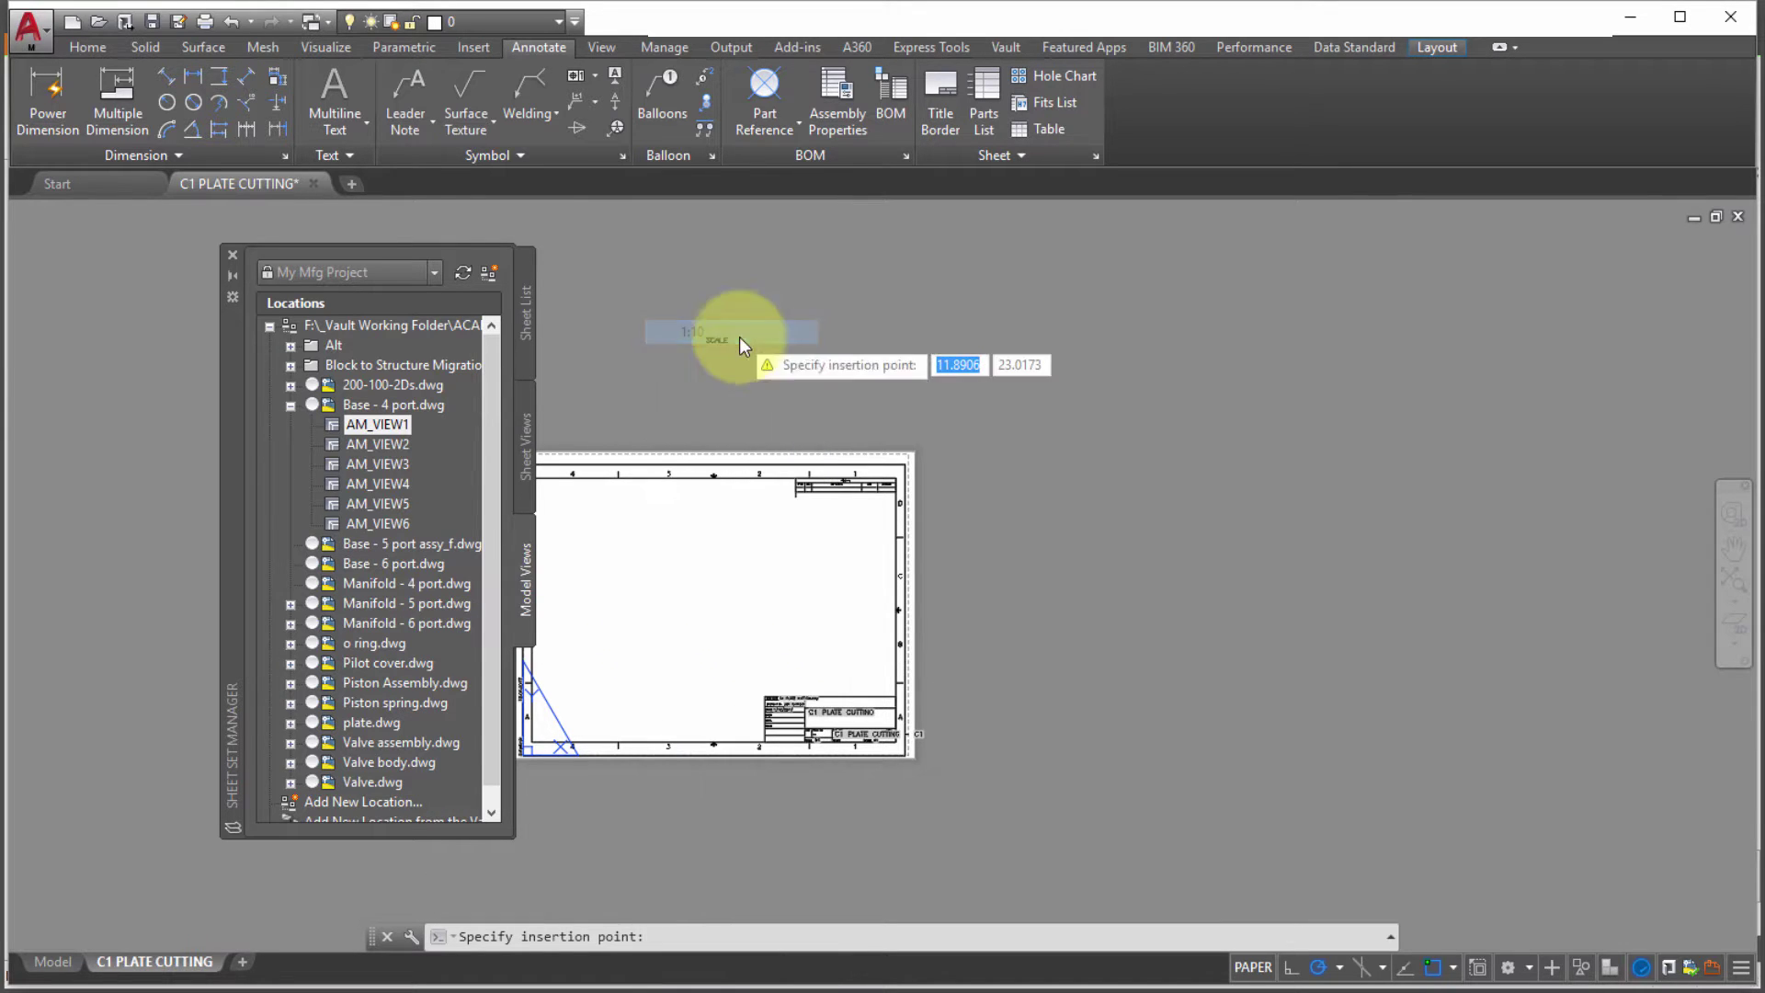
pyautogui.rightClick(629, 635)
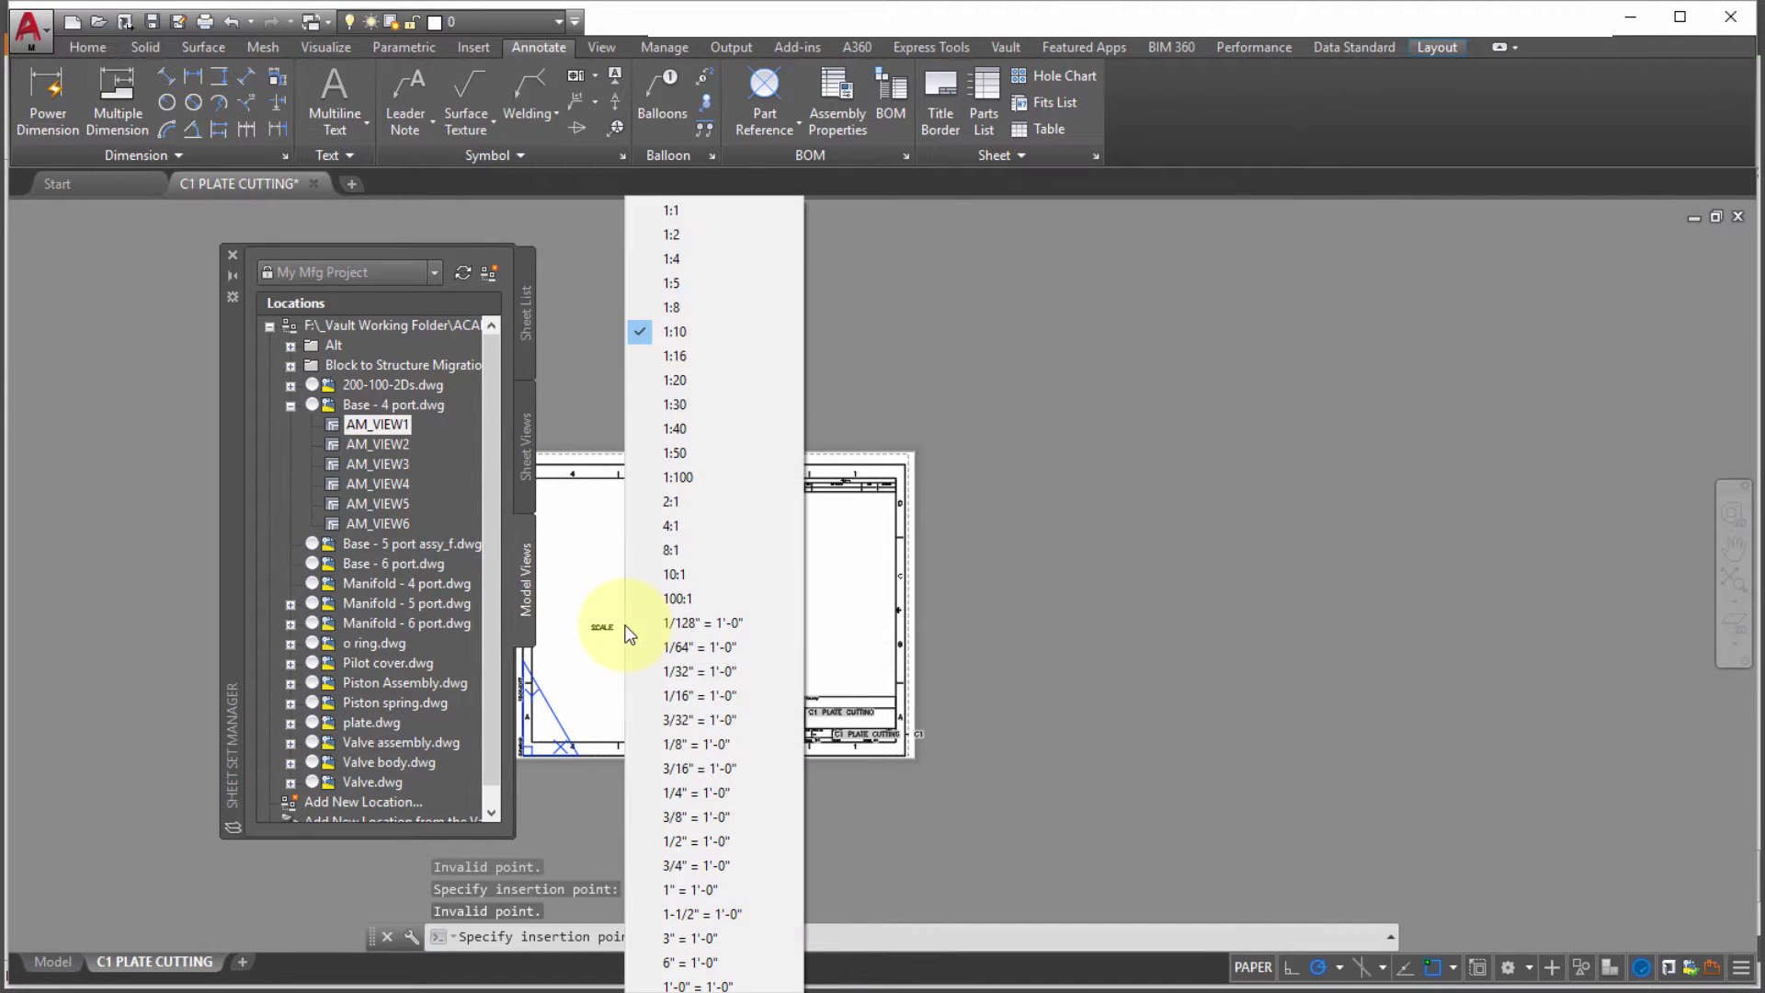
pyautogui.click(658, 391)
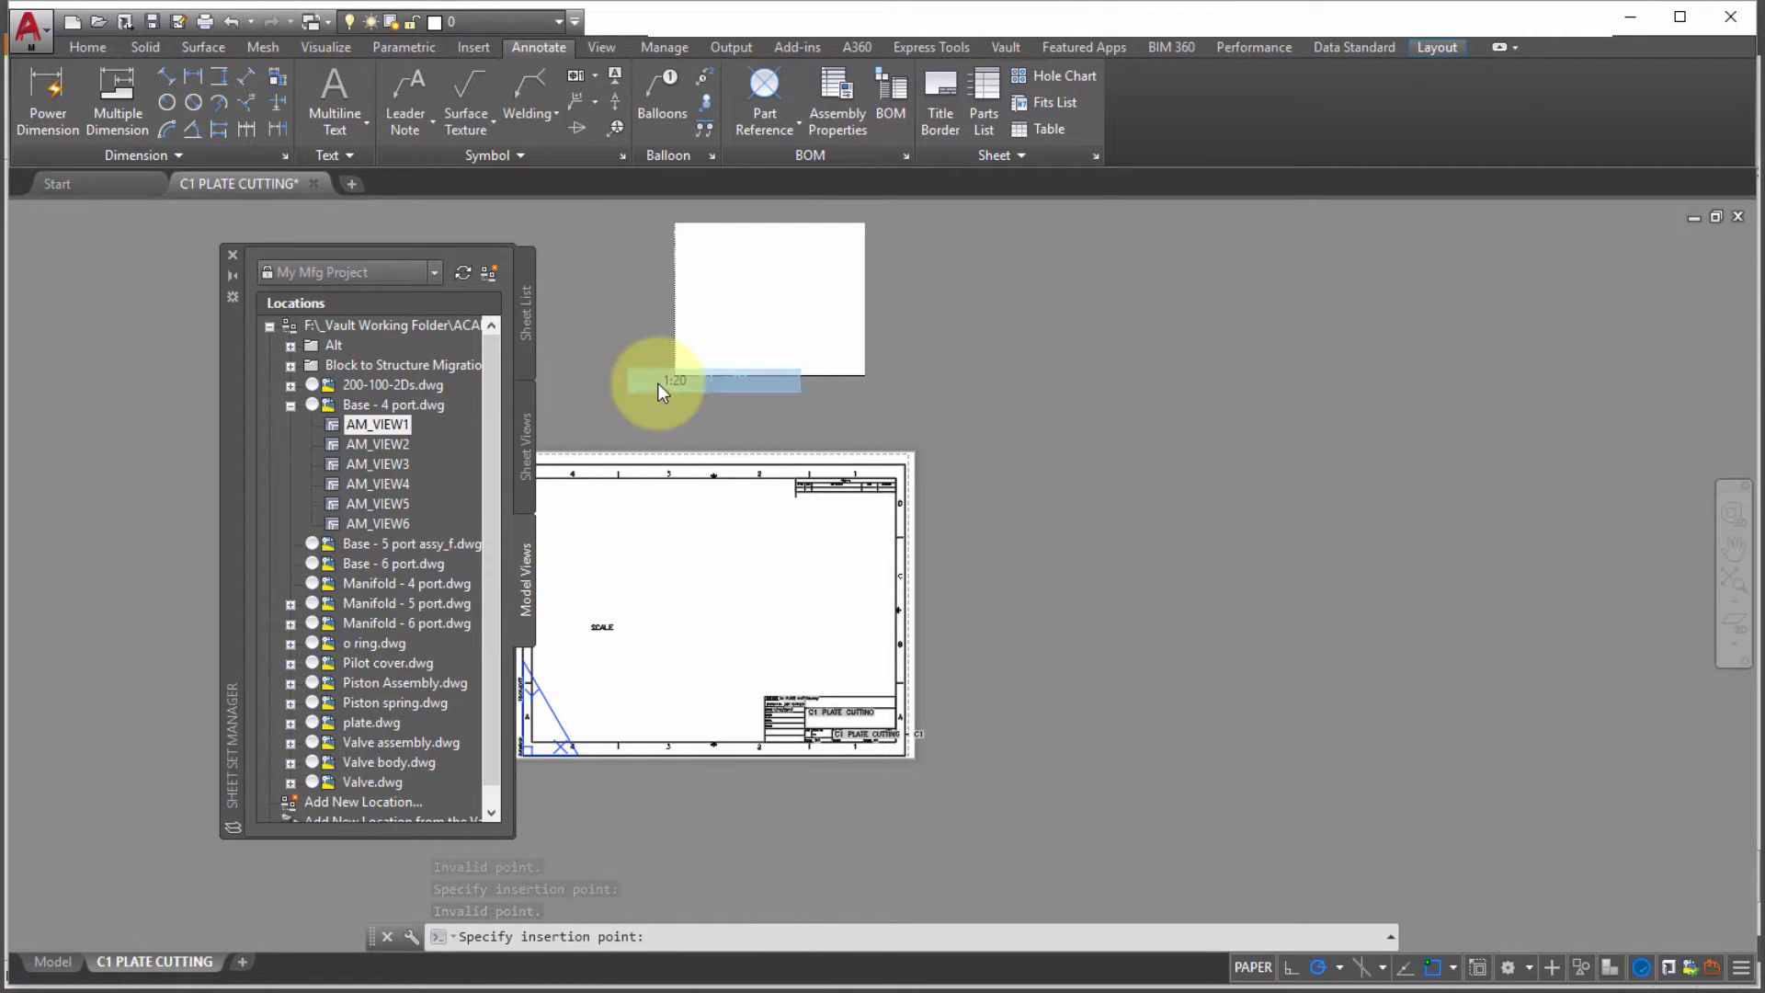
# Step: Move the placed AM_VIEW1 viewport together with its label inside the sheet border, above the title block
pyautogui.click(632, 213)
pyautogui.click(900, 413)
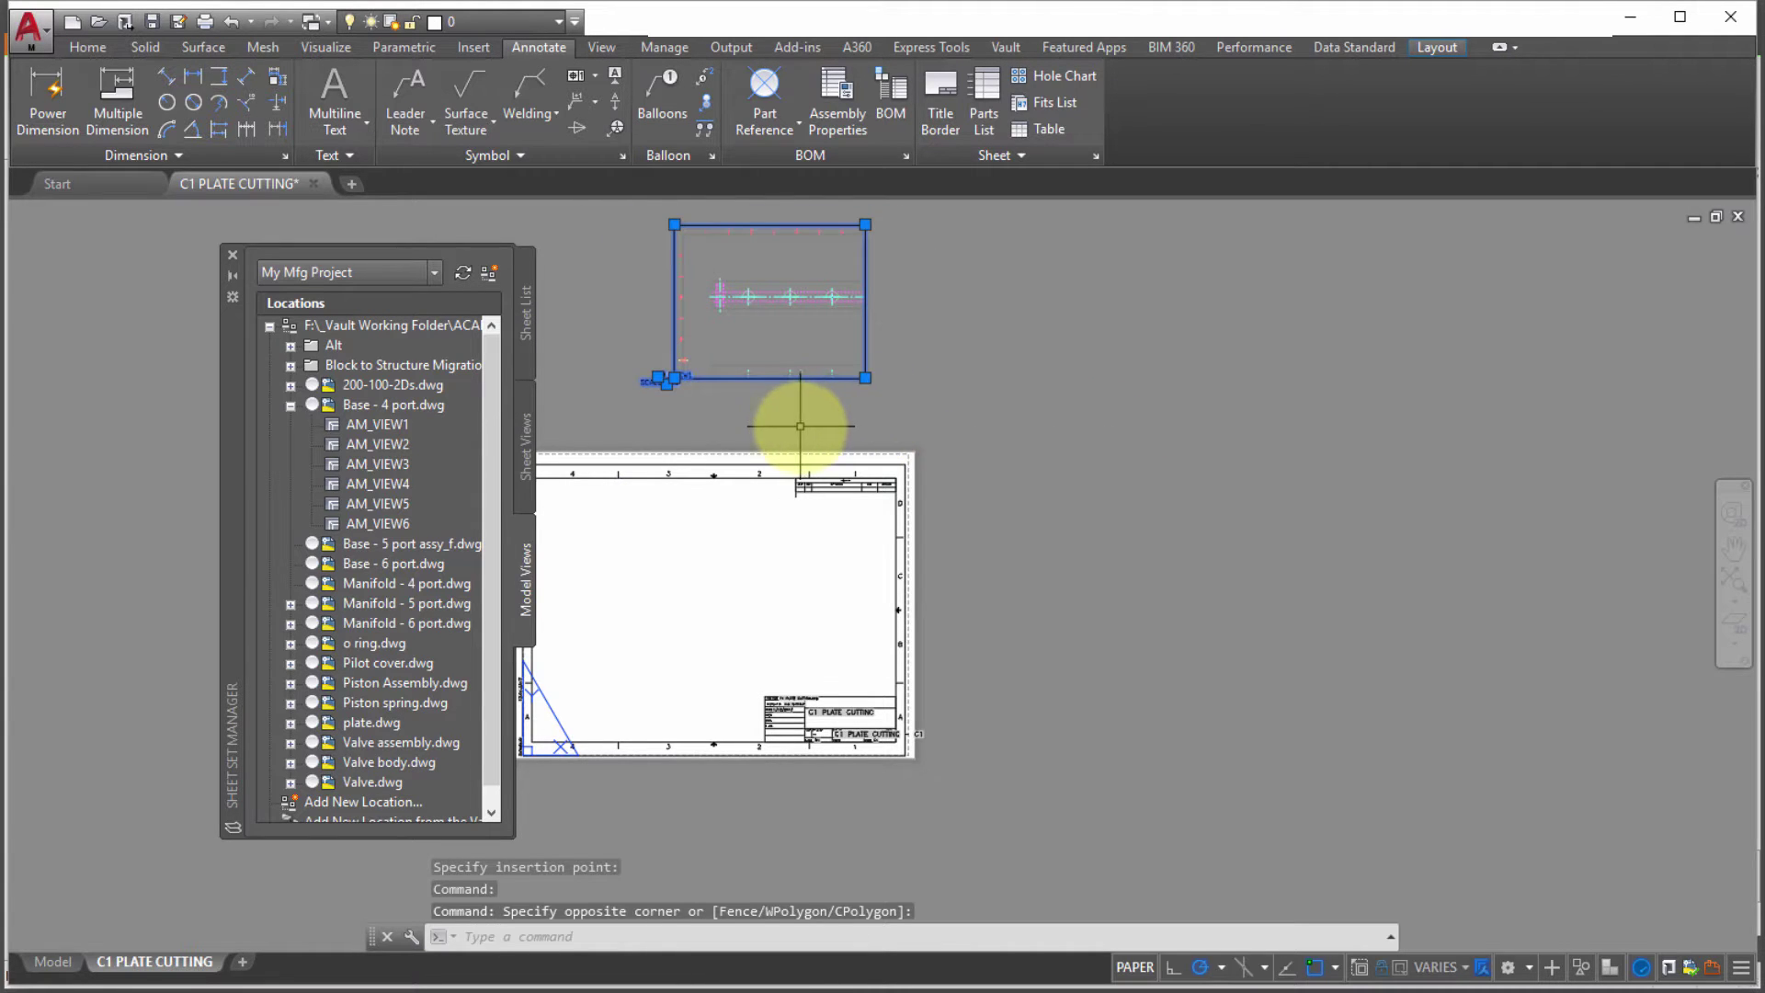
pyautogui.write('M')
pyautogui.press('Return')
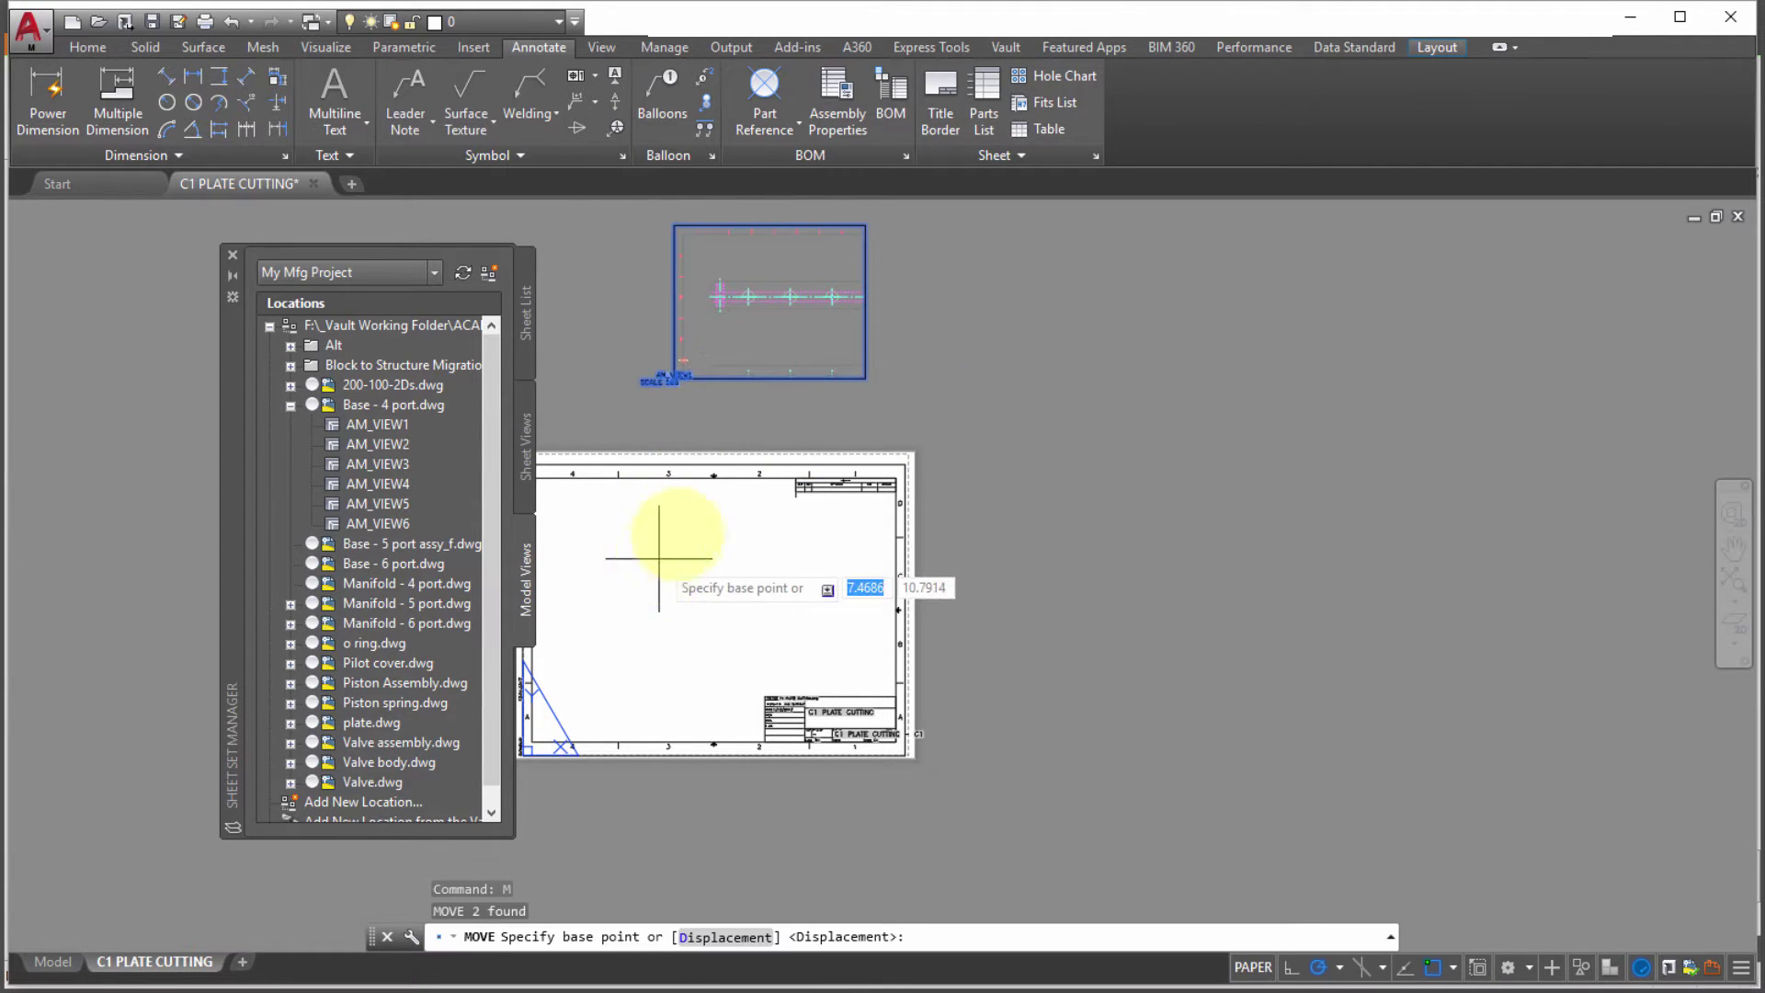
pyautogui.click(682, 360)
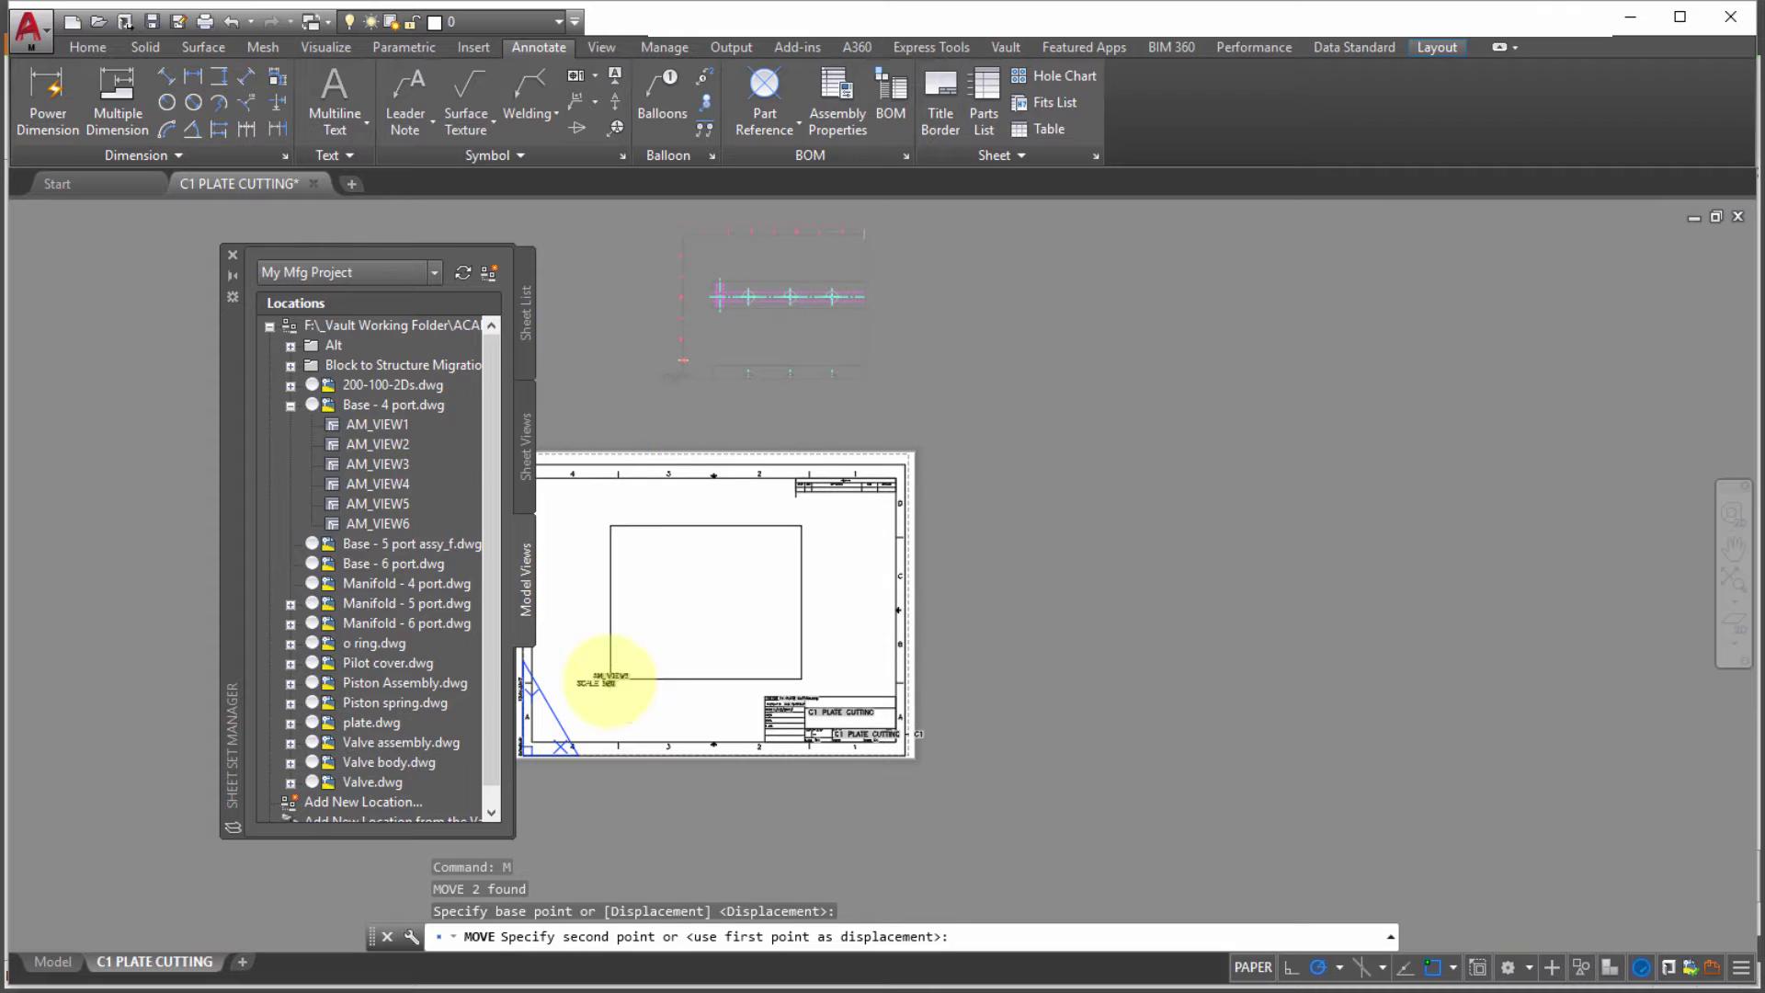
pyautogui.click(608, 676)
pyautogui.scroll(3, 713, 726)
pyautogui.press('Escape')
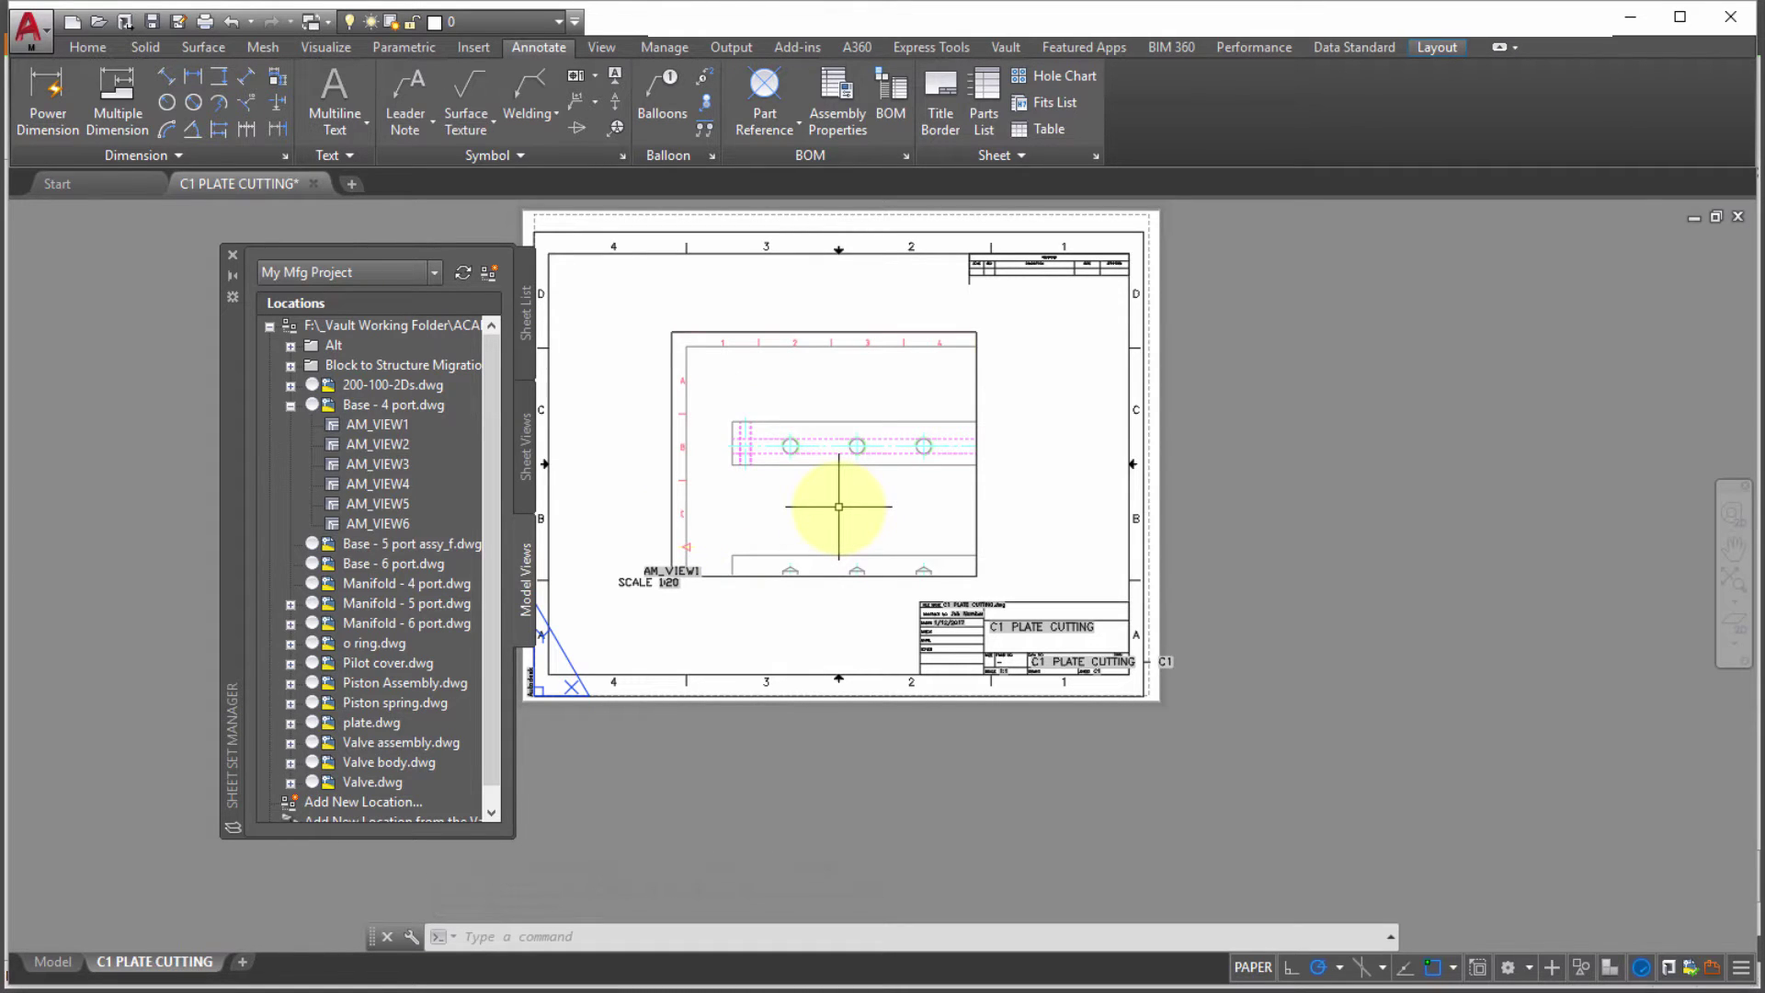
# Step: Open Base - 6 port.dwg from the model views location, checking it out of the vault and updating its properties
pyautogui.click(409, 567)
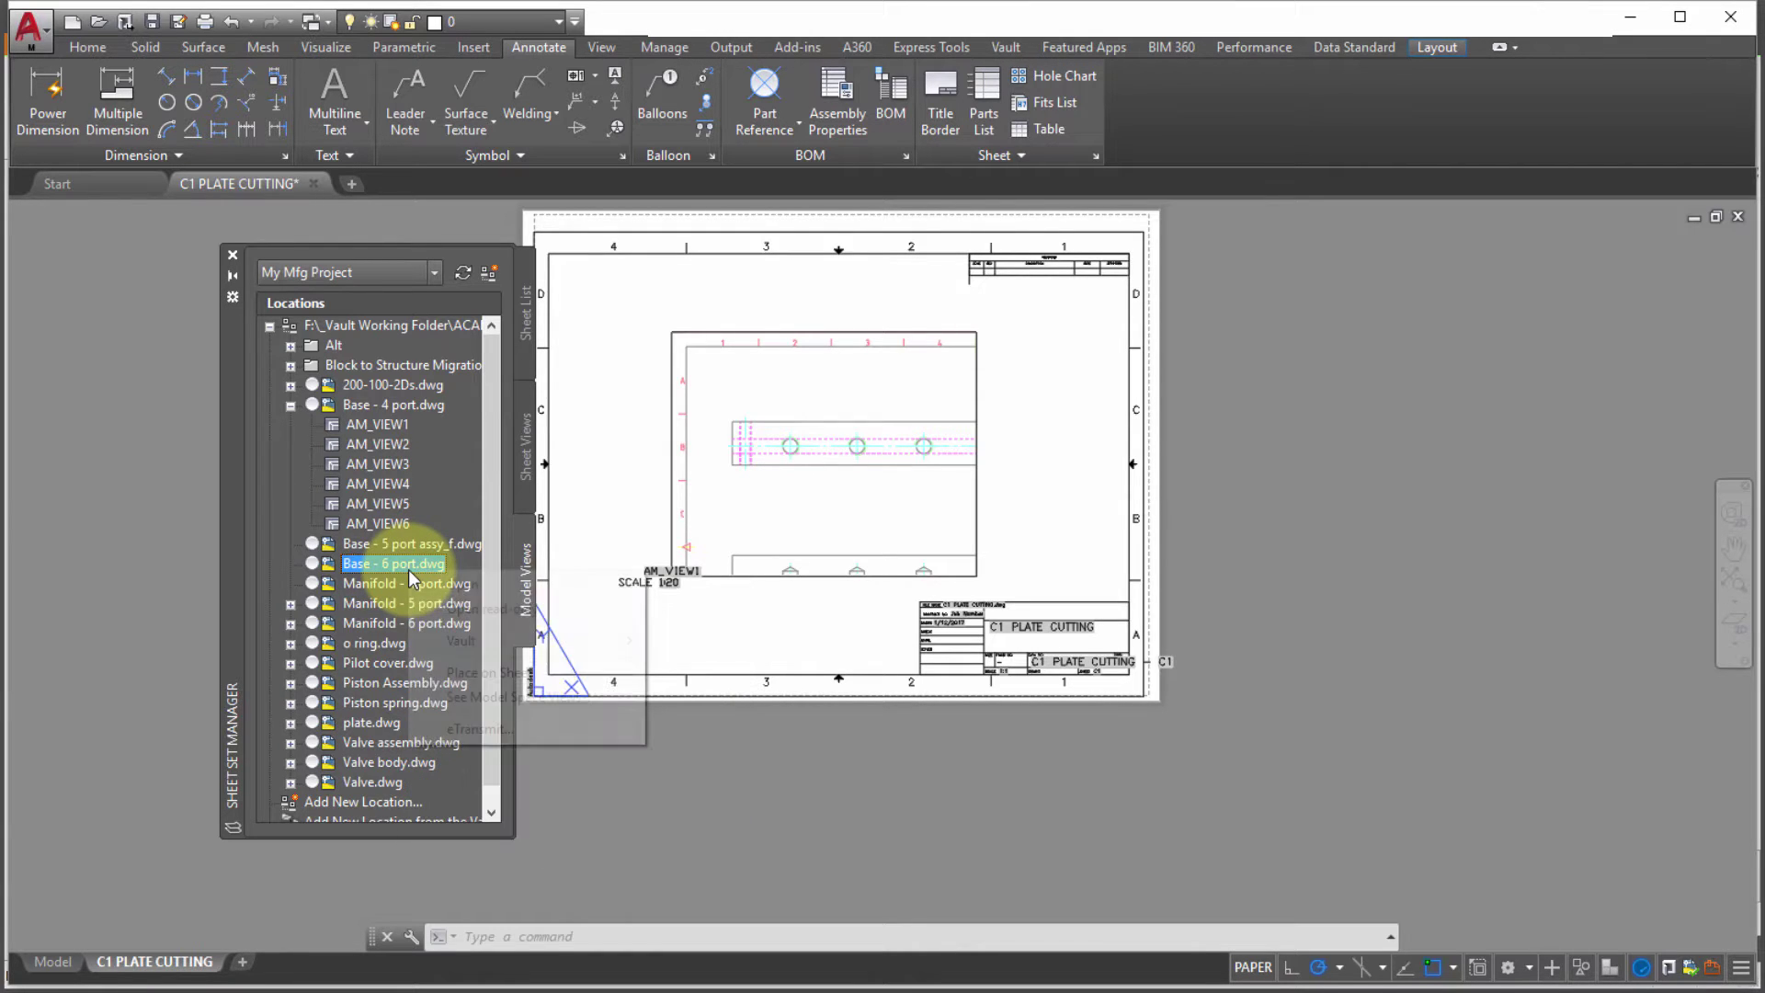
pyautogui.rightClick(409, 570)
pyautogui.click(457, 588)
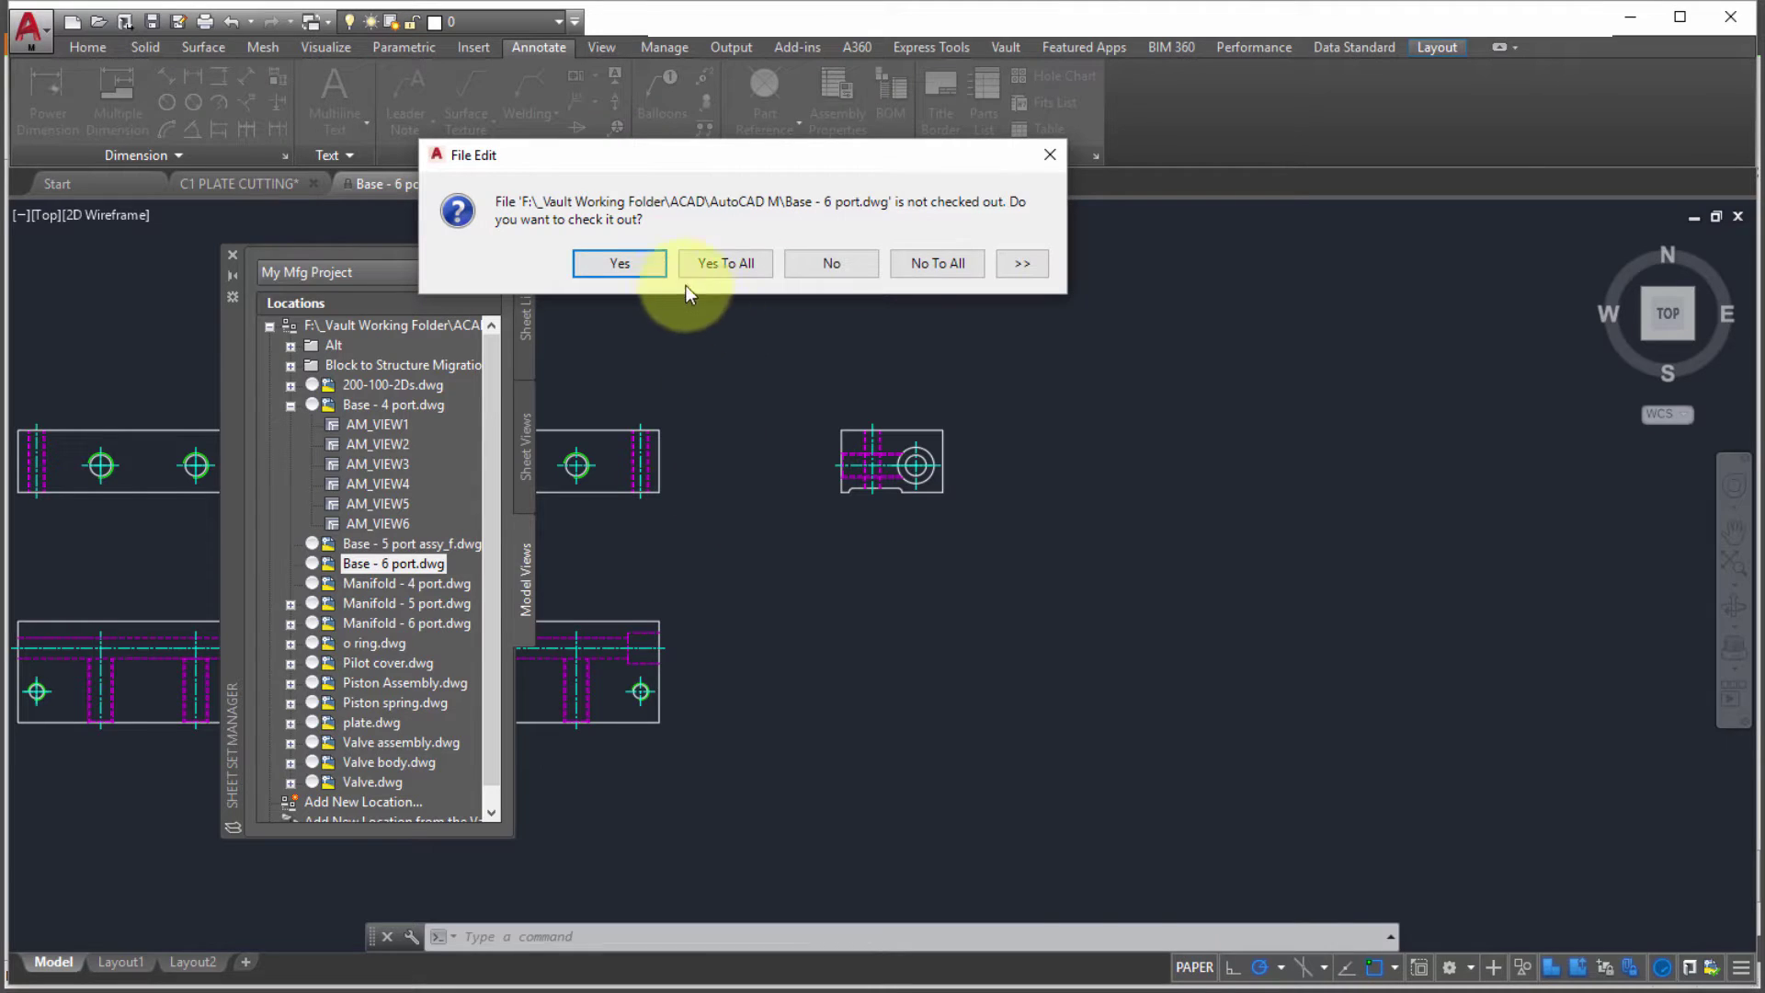
pyautogui.click(631, 264)
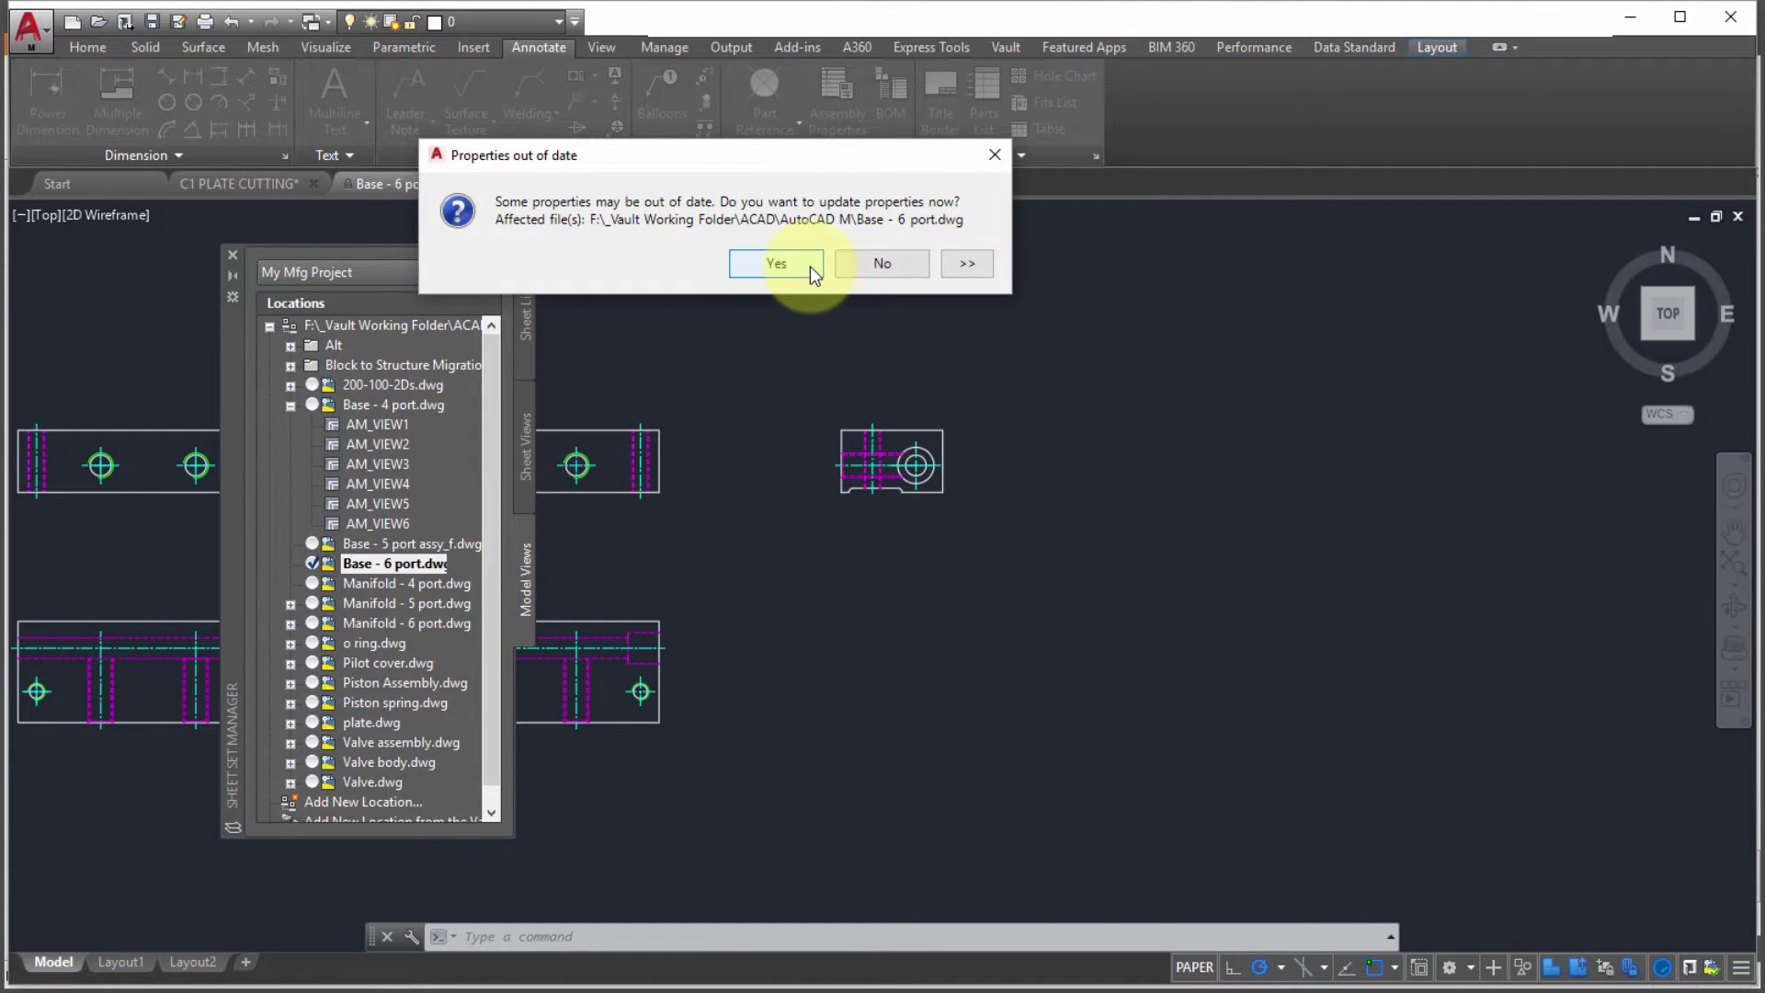
pyautogui.click(809, 267)
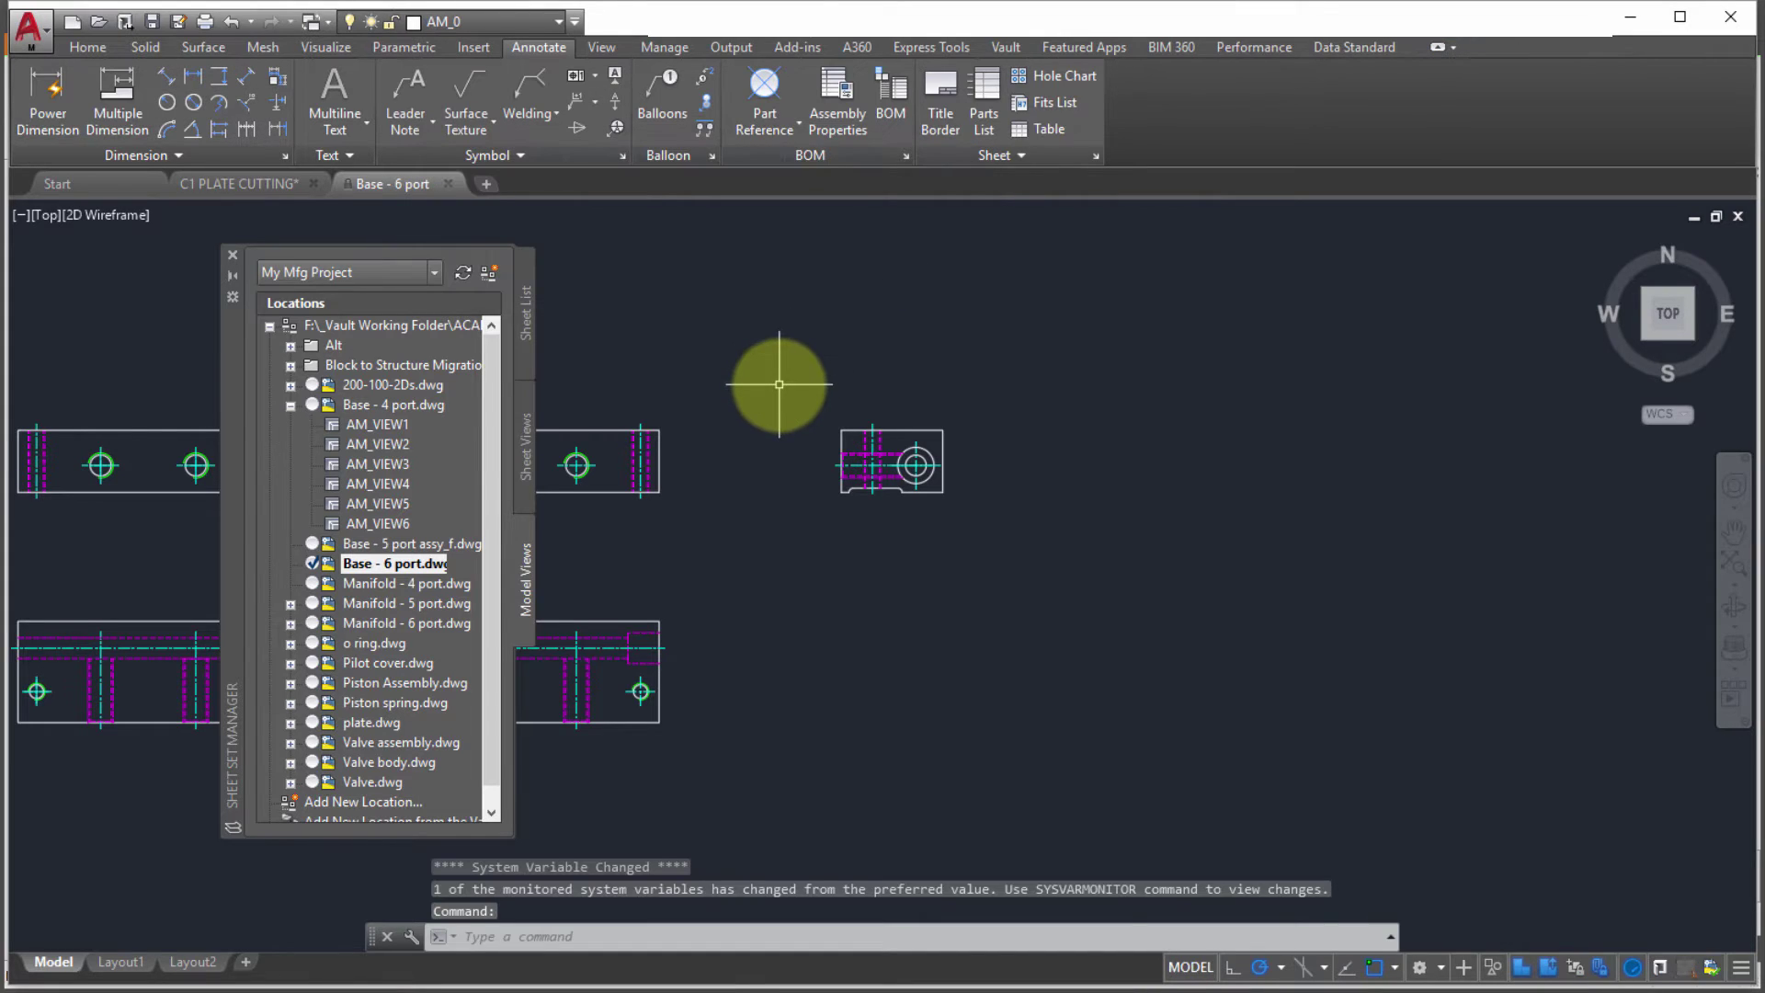
pyautogui.moveTo(736, 460); pyautogui.dragTo(965, 458, button='middle')
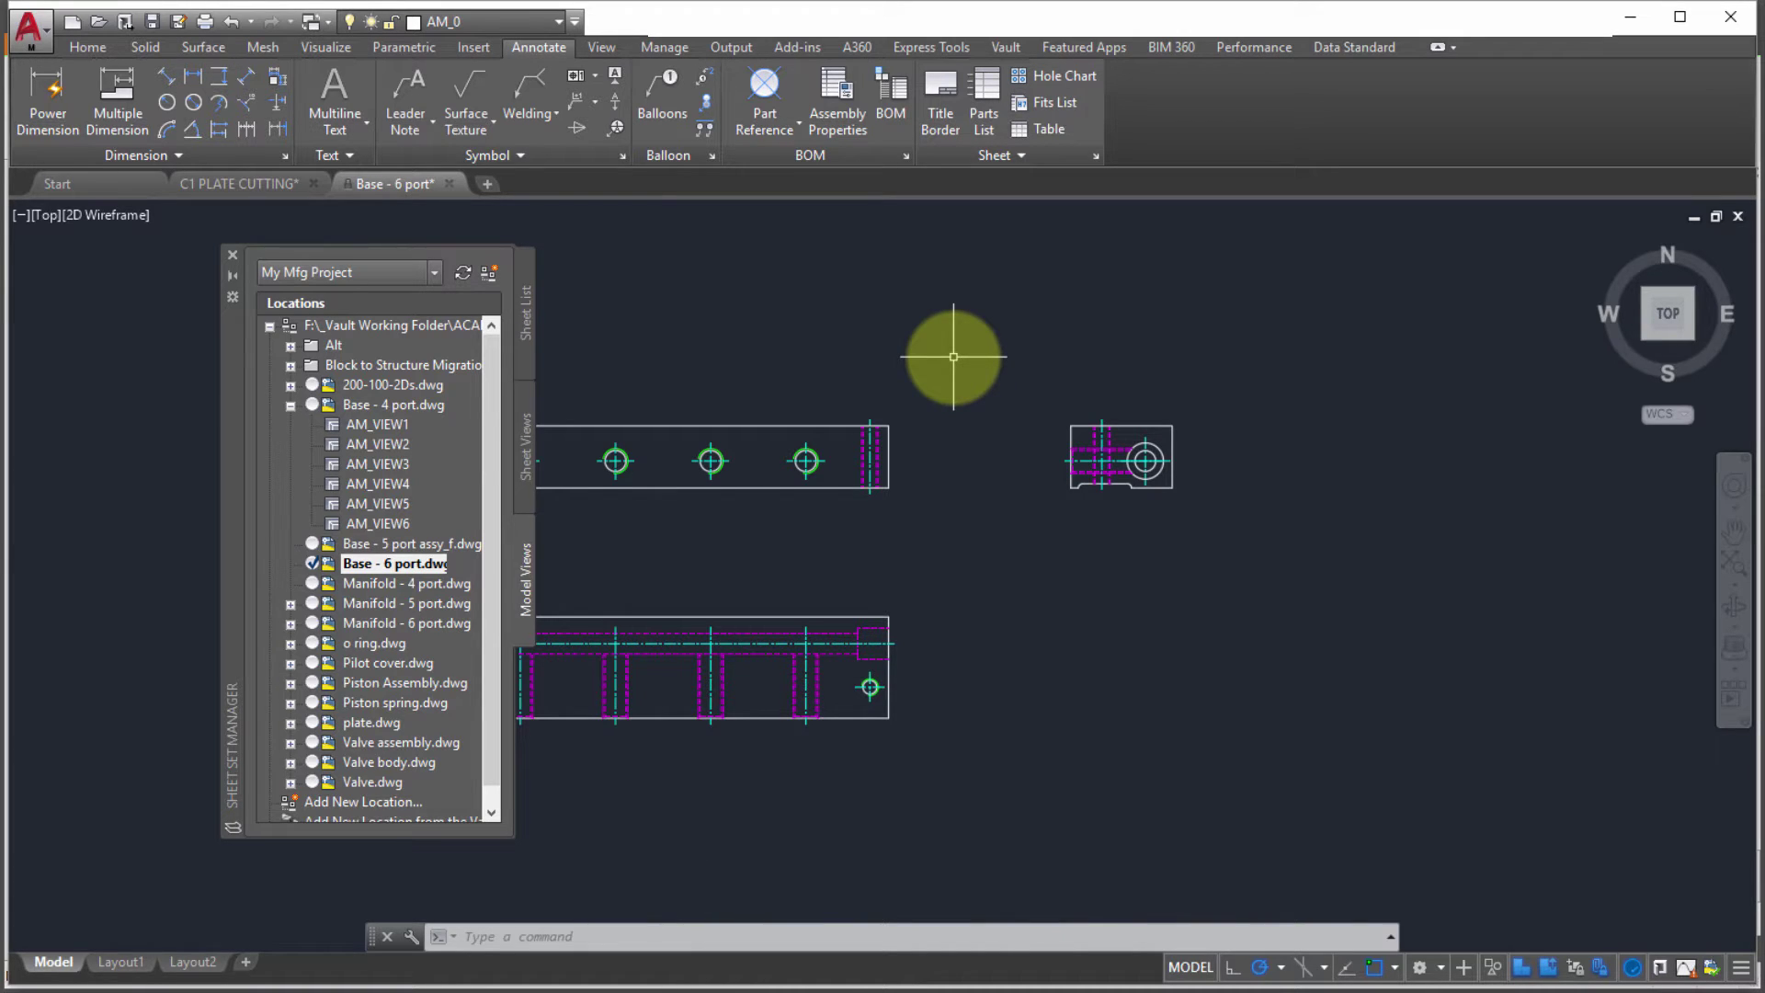
# Step: Set up a new model view named SIDE in the ORTHO category with the Still view type
pyautogui.write('MV')
pyautogui.press('Return')
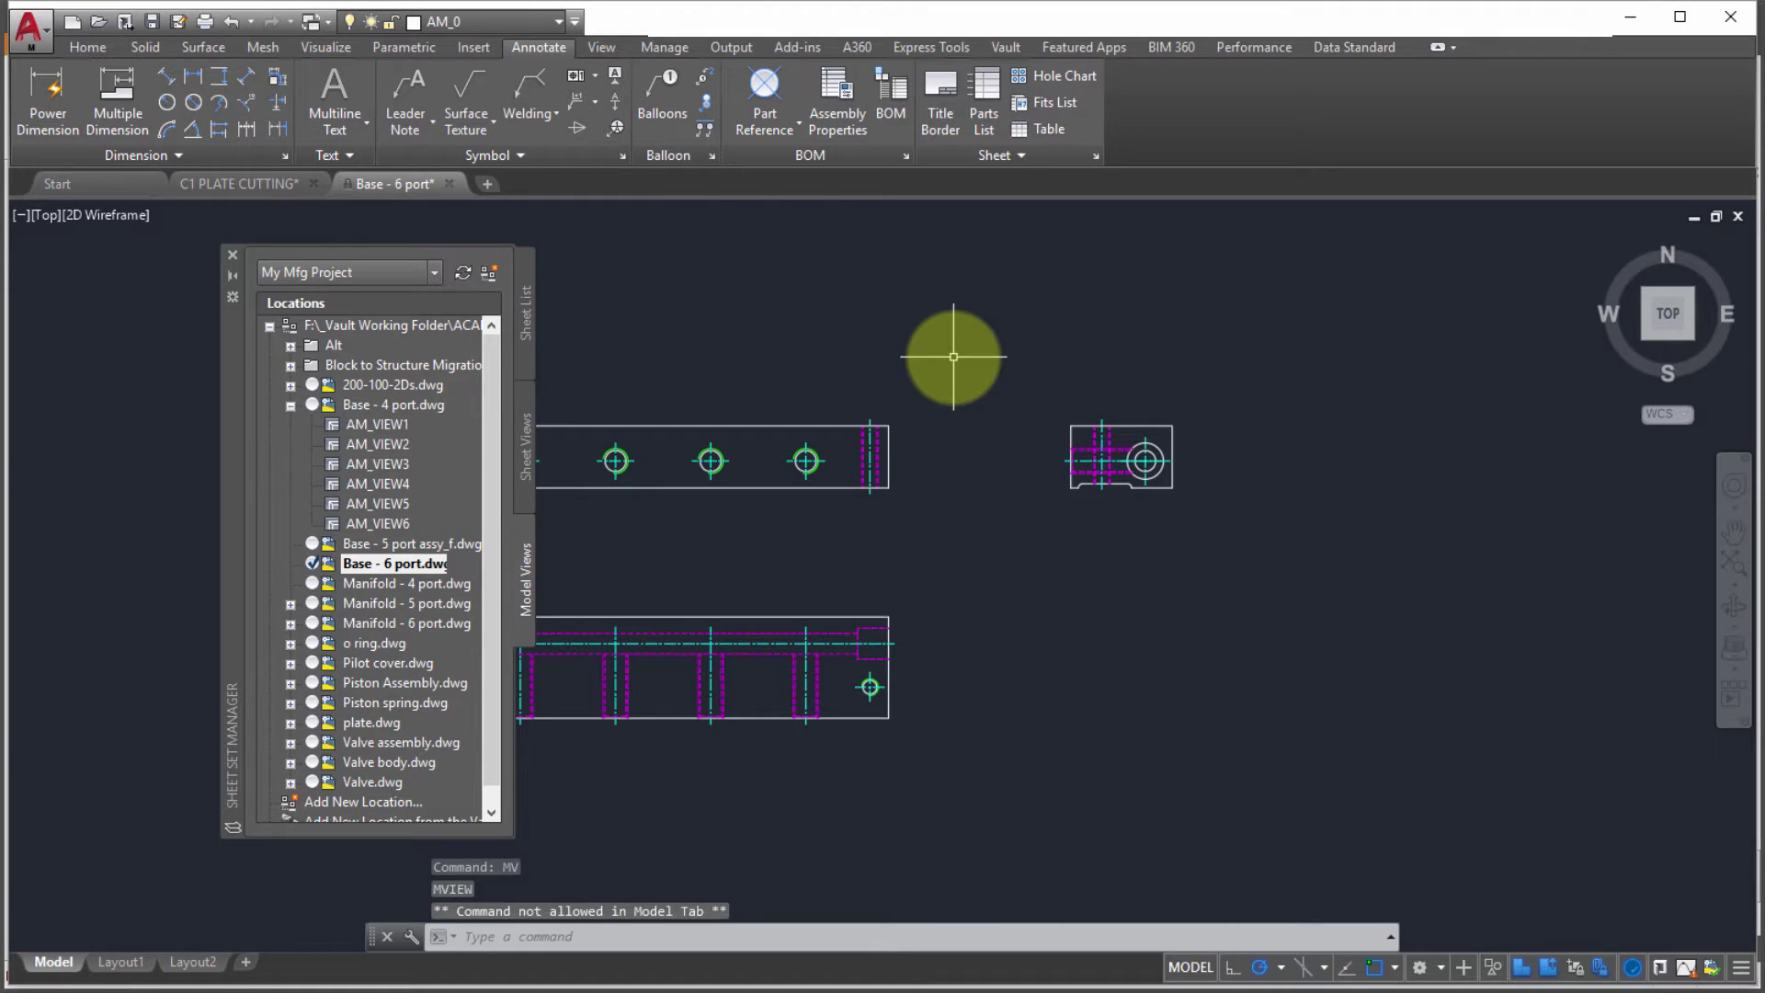
pyautogui.write('VIEW')
pyautogui.press('Return')
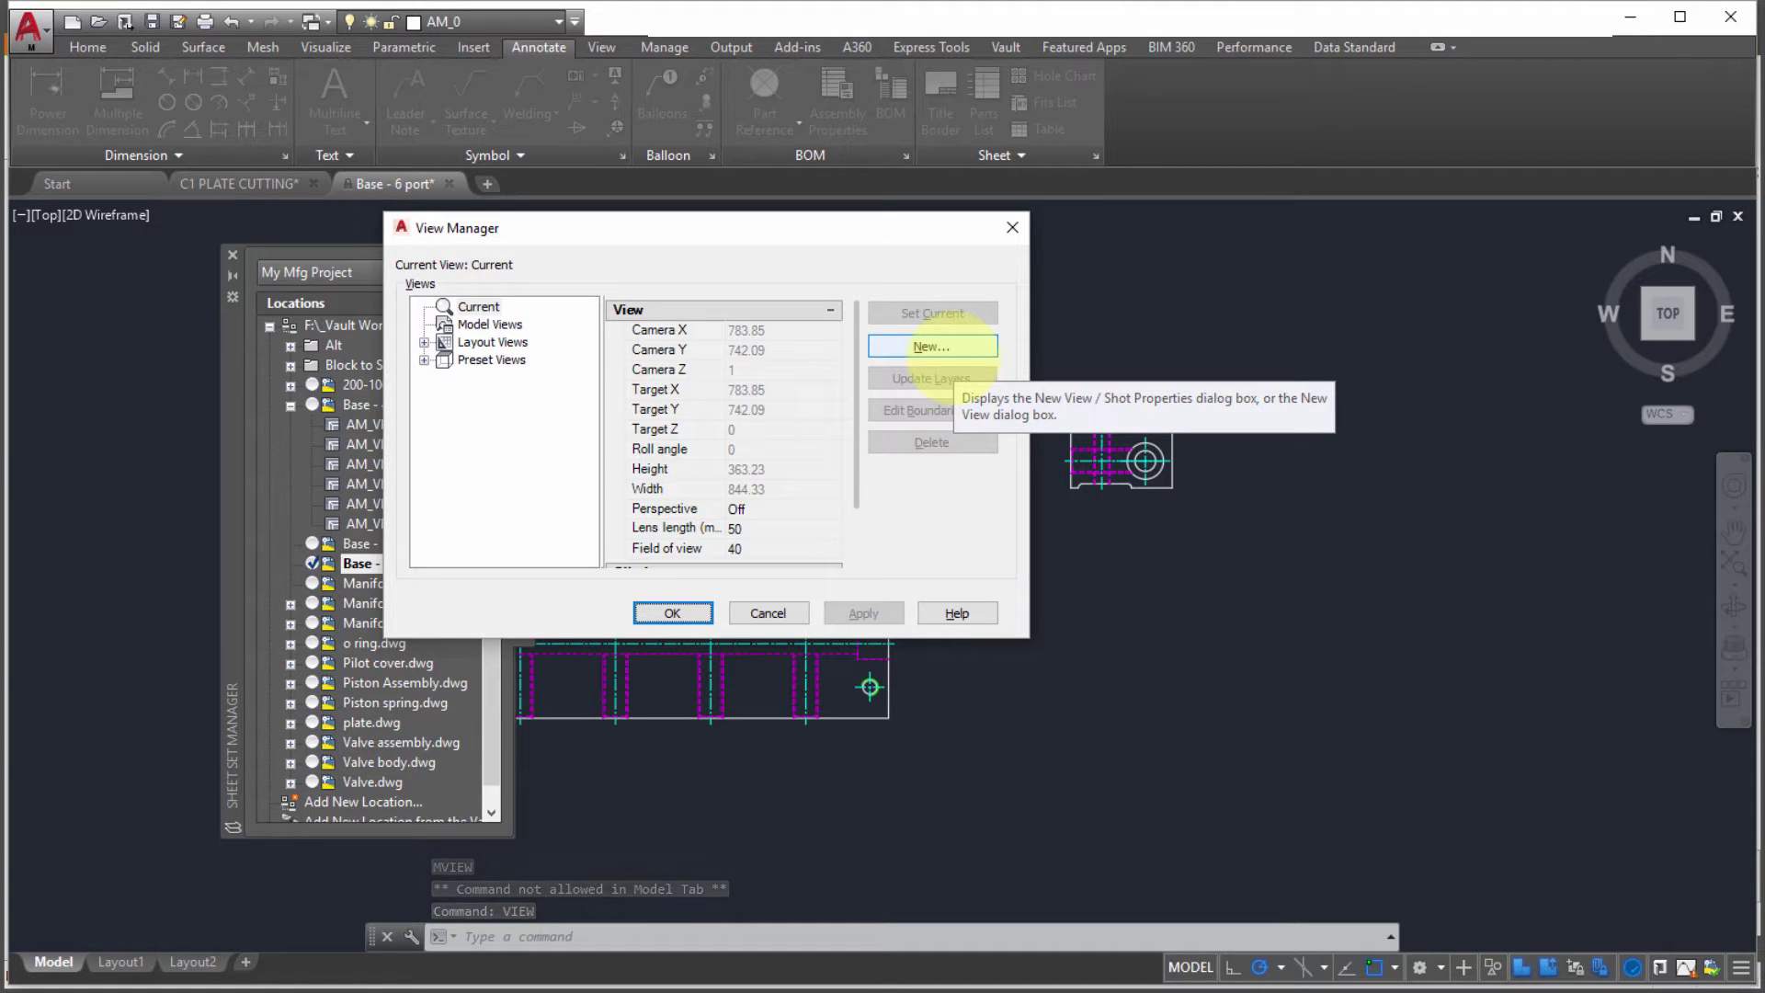
pyautogui.click(487, 325)
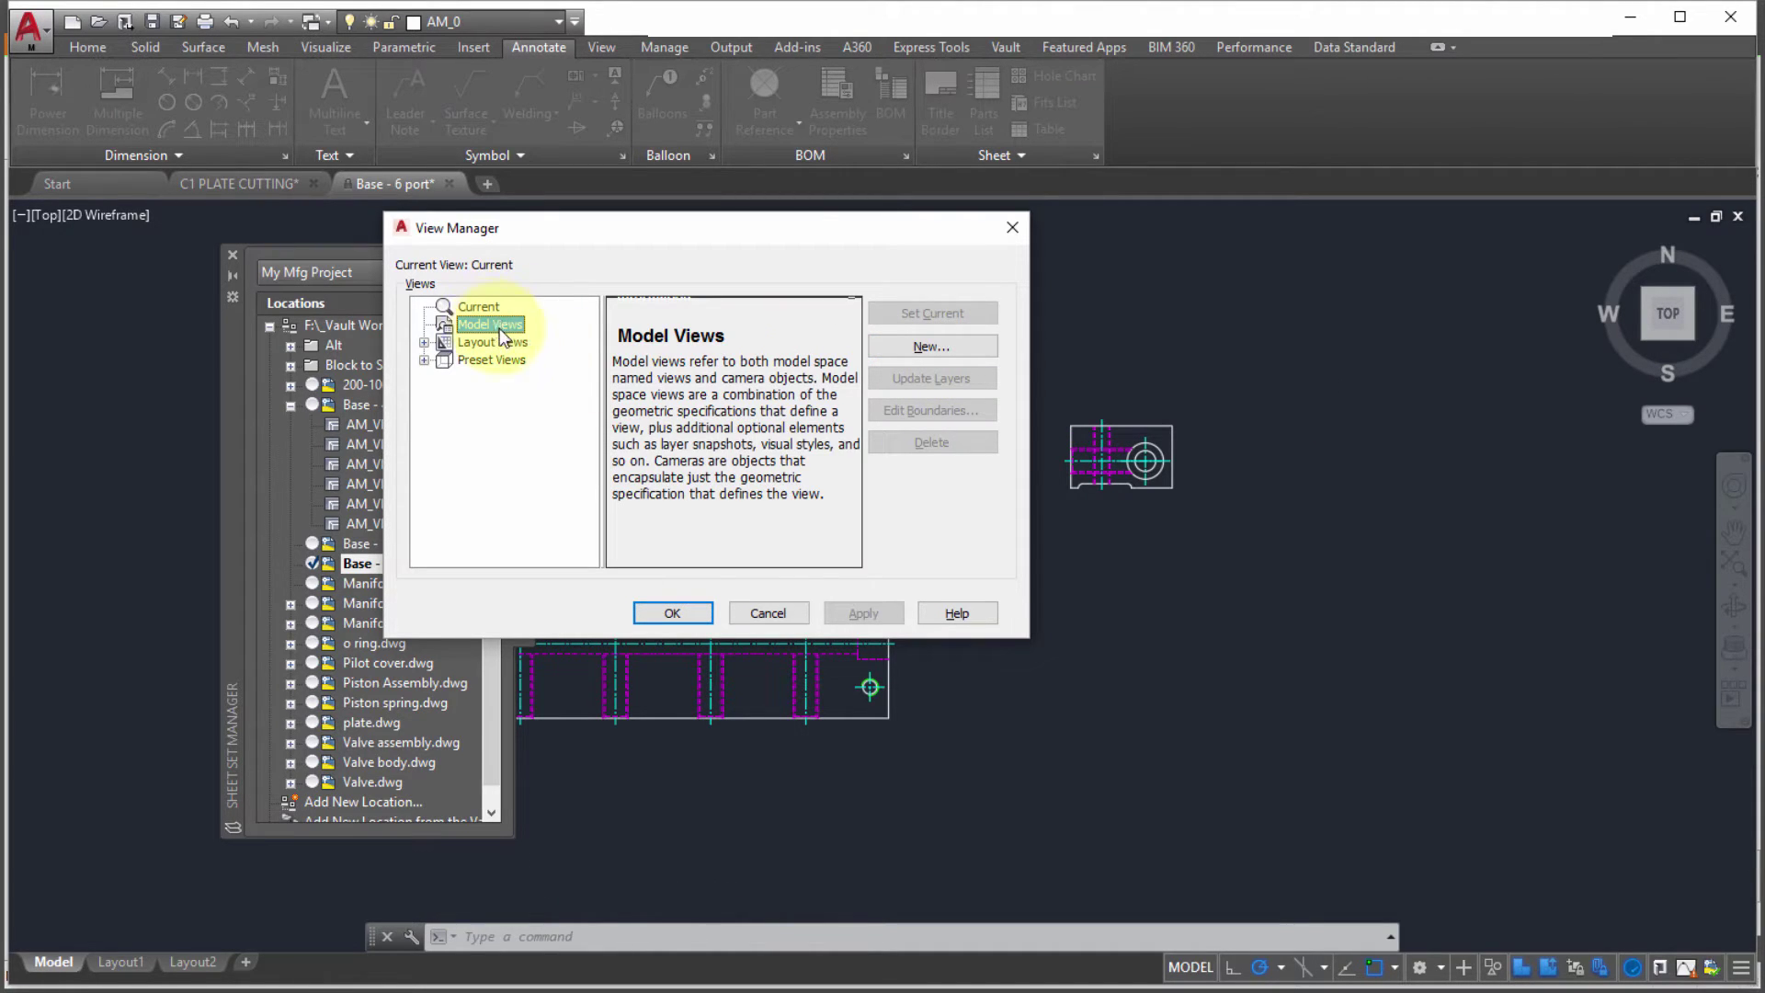
pyautogui.click(919, 346)
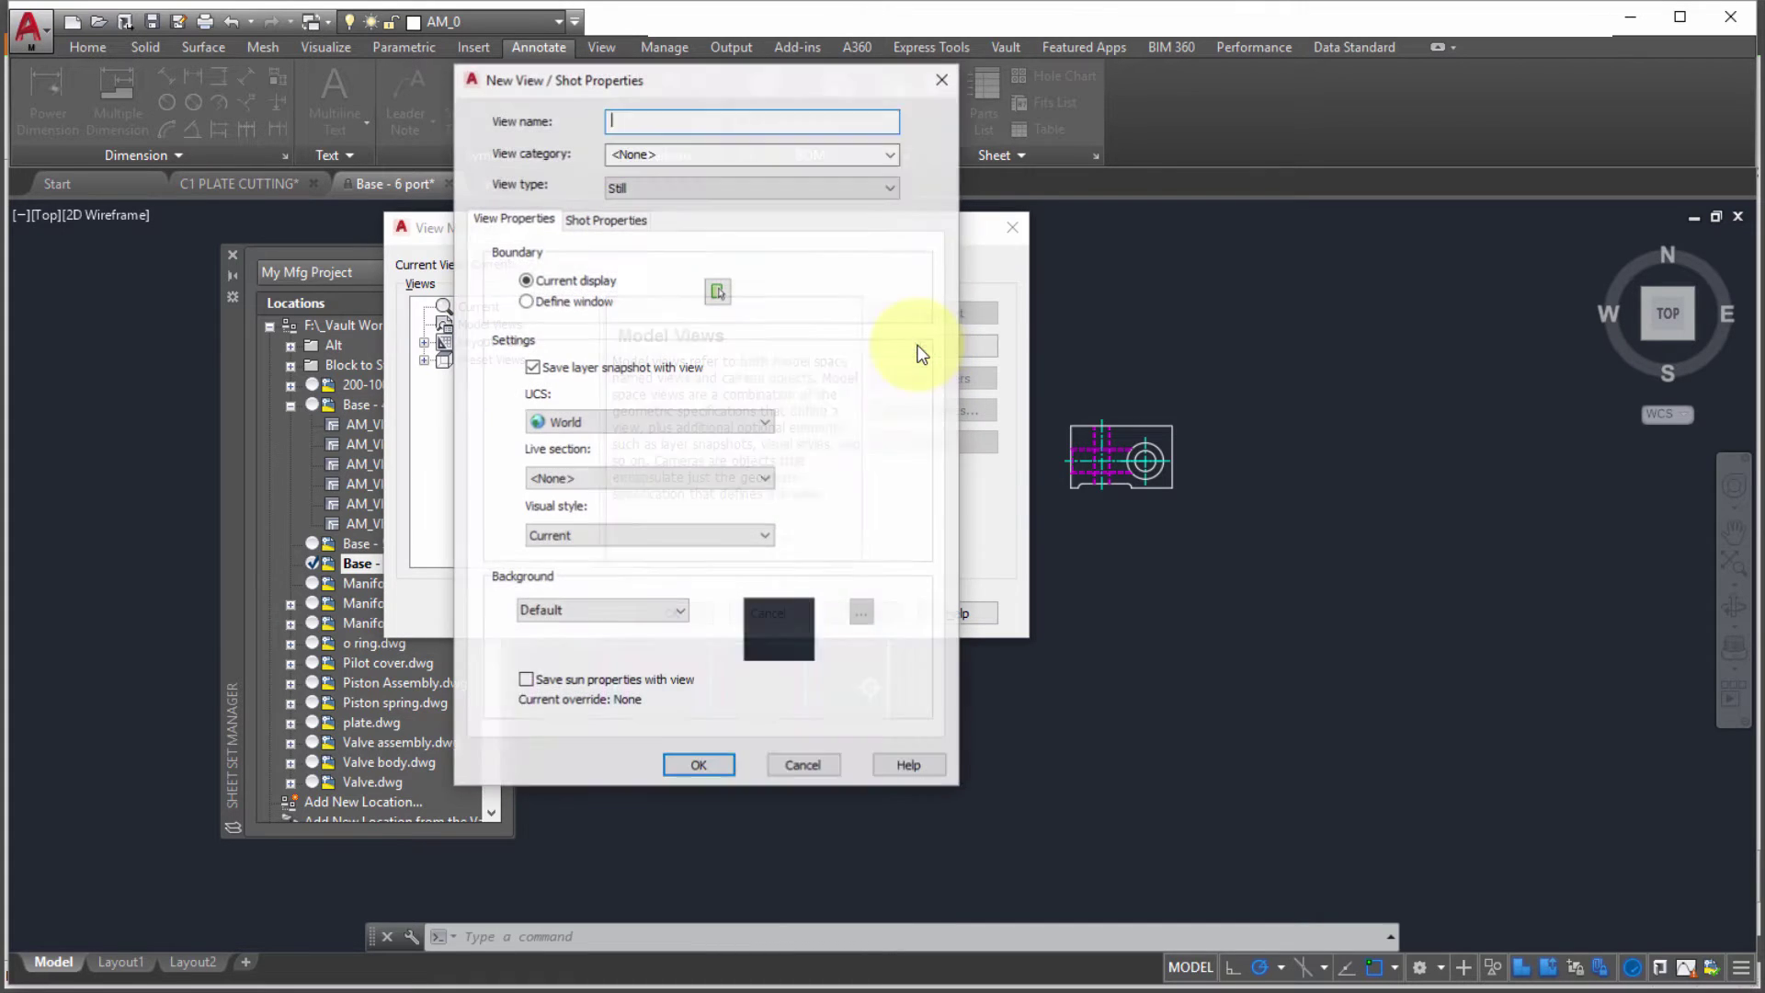
pyautogui.moveTo(665, 79); pyautogui.dragTo(714, 109)
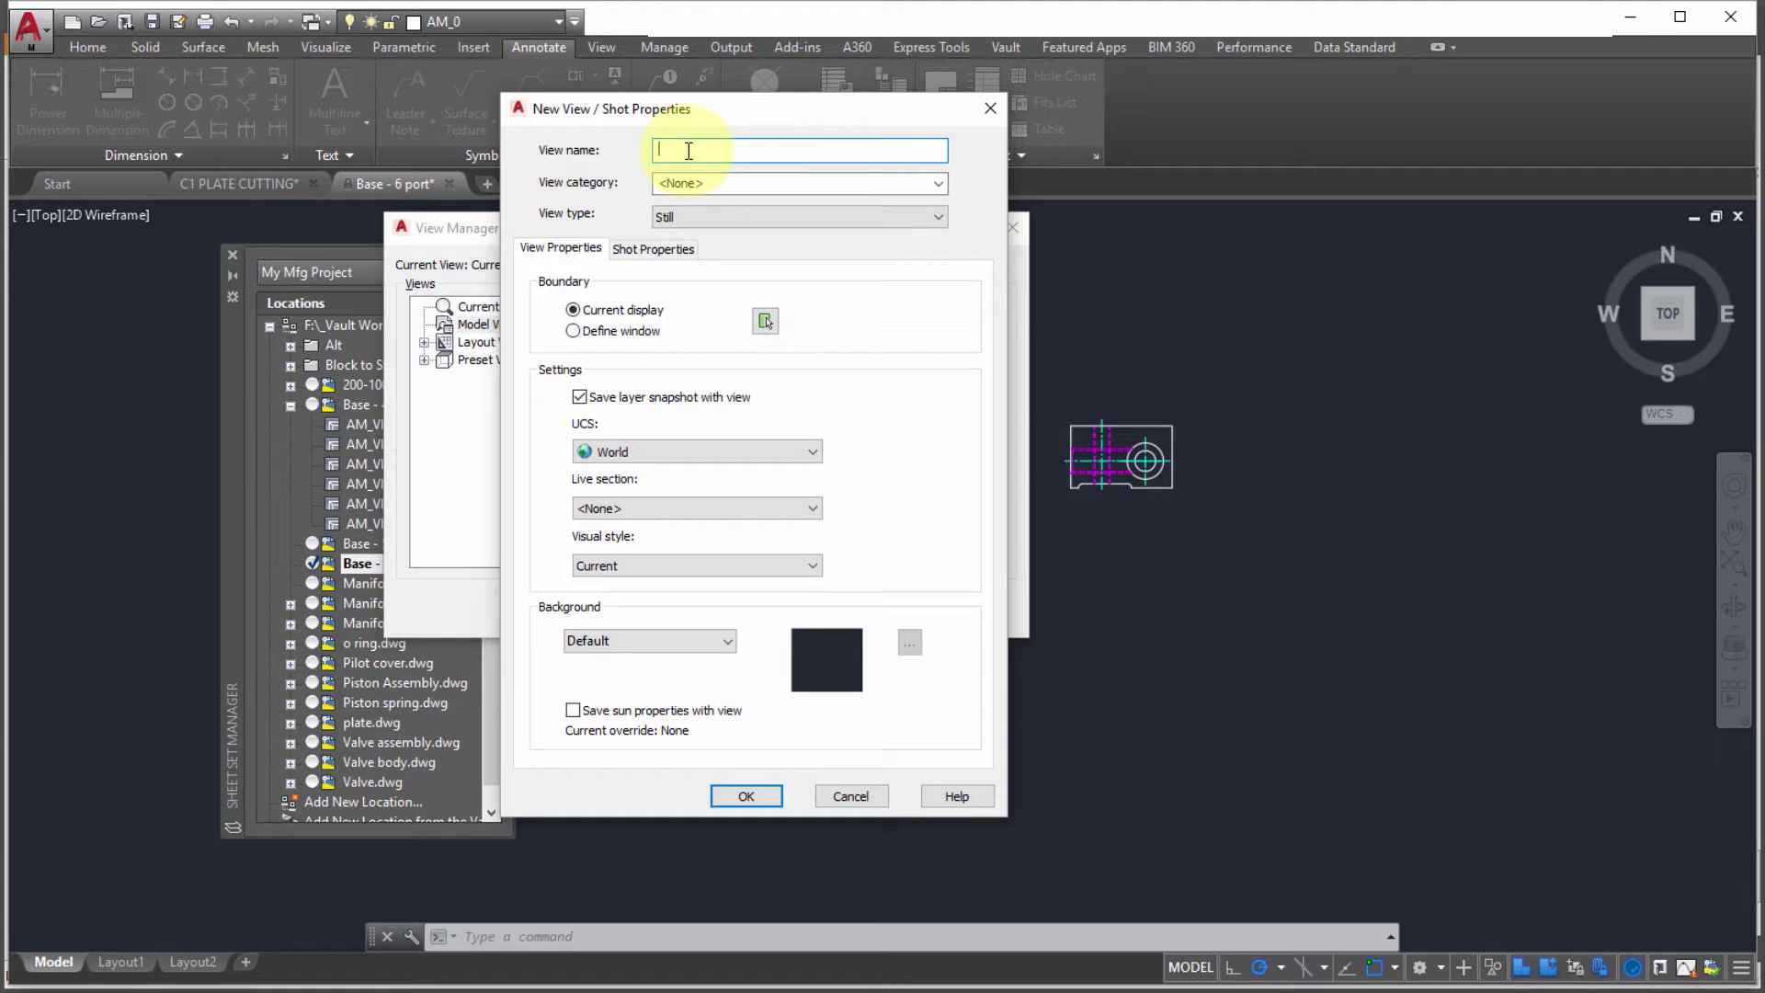
pyautogui.write('SIDE')
pyautogui.press('Tab')
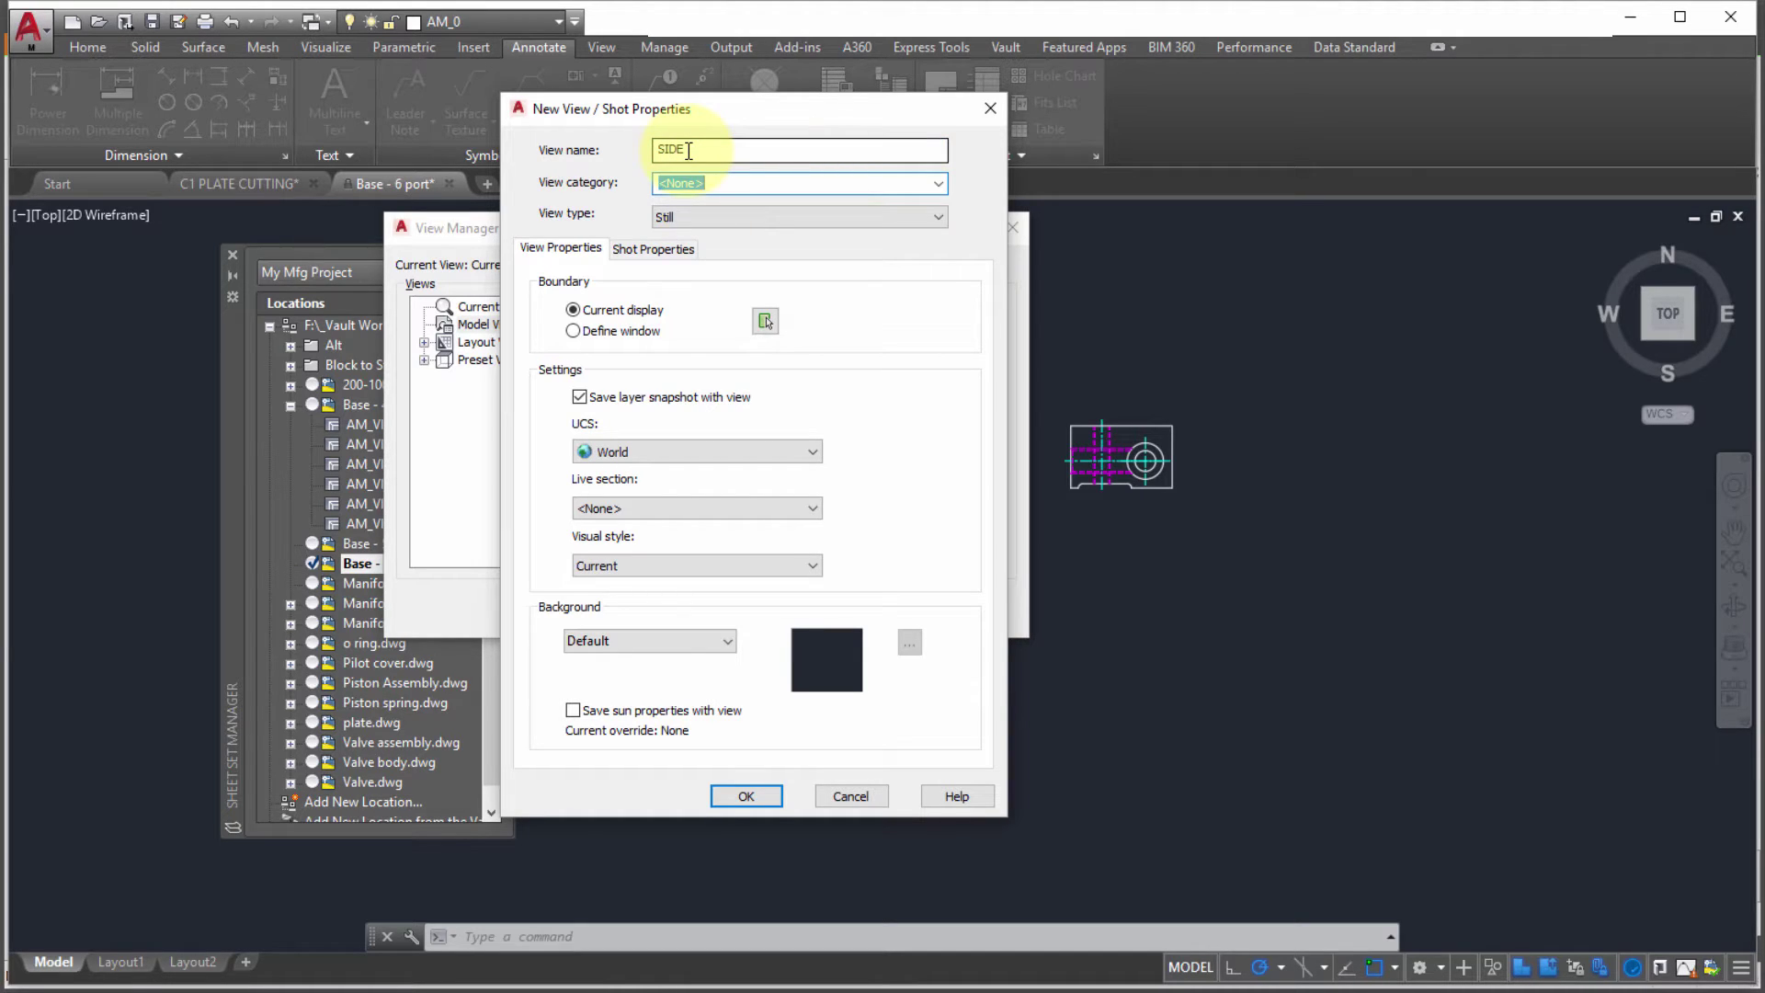
pyautogui.write('ORTHO')
pyautogui.press('Tab')
pyautogui.click(704, 217)
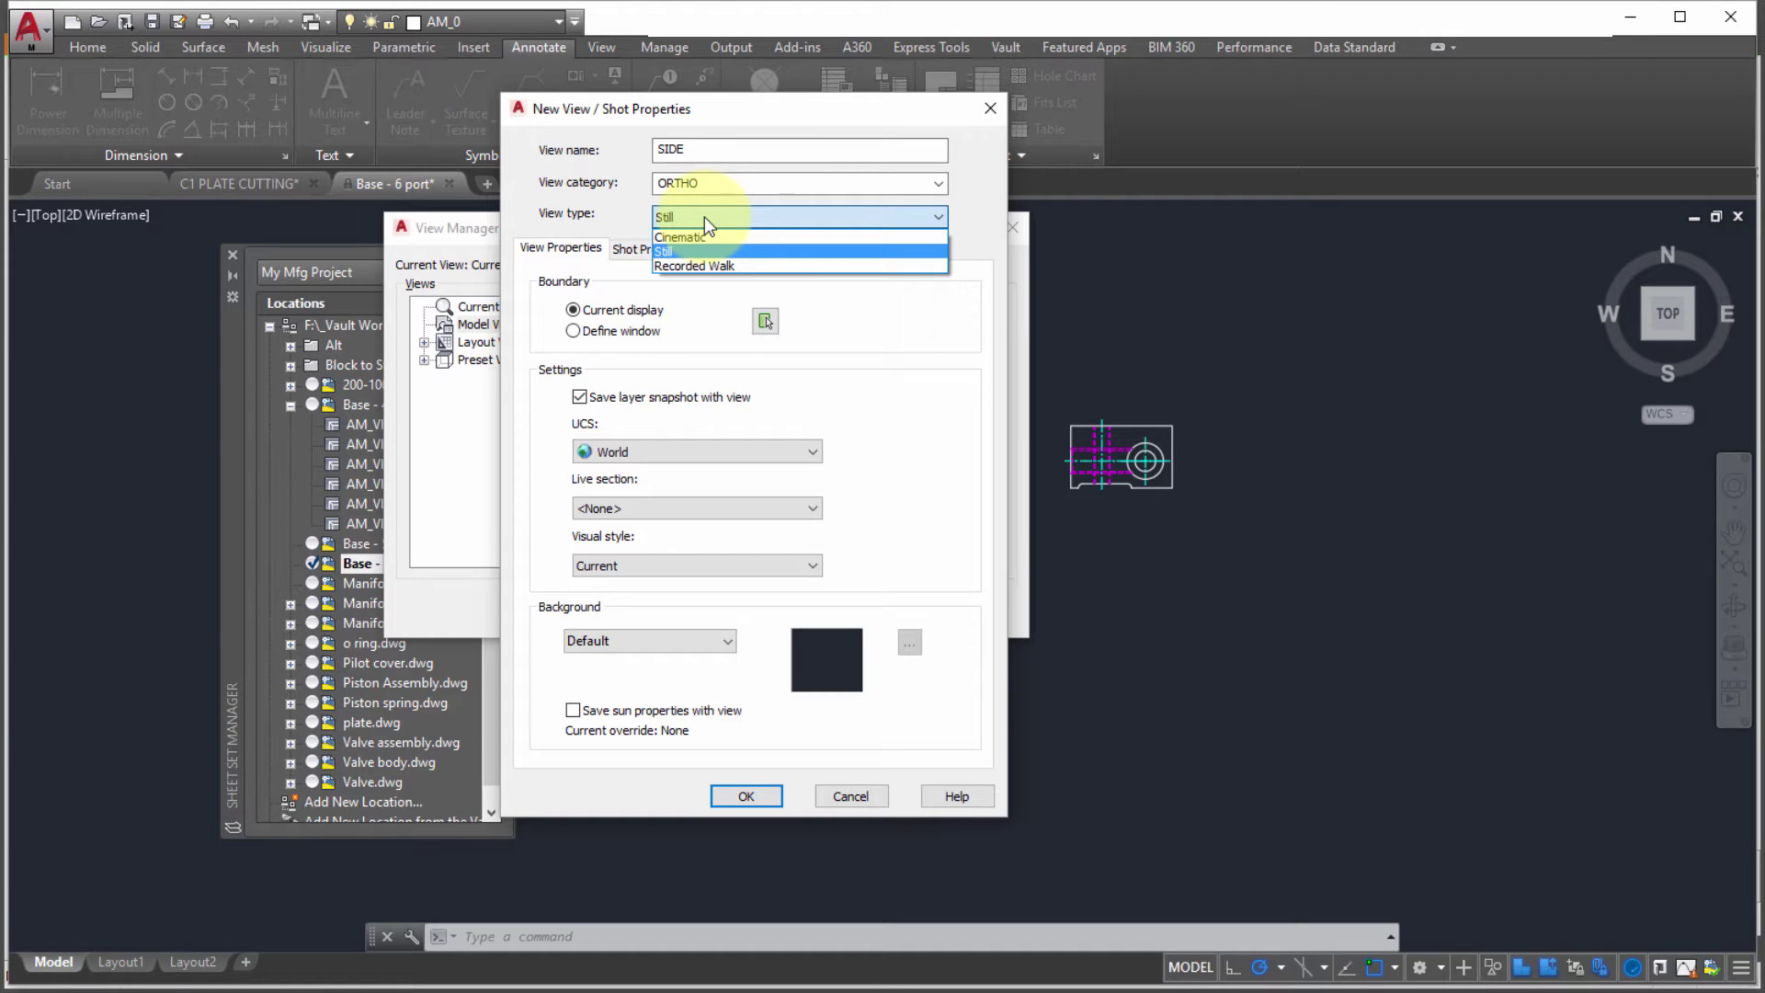
pyautogui.click(704, 217)
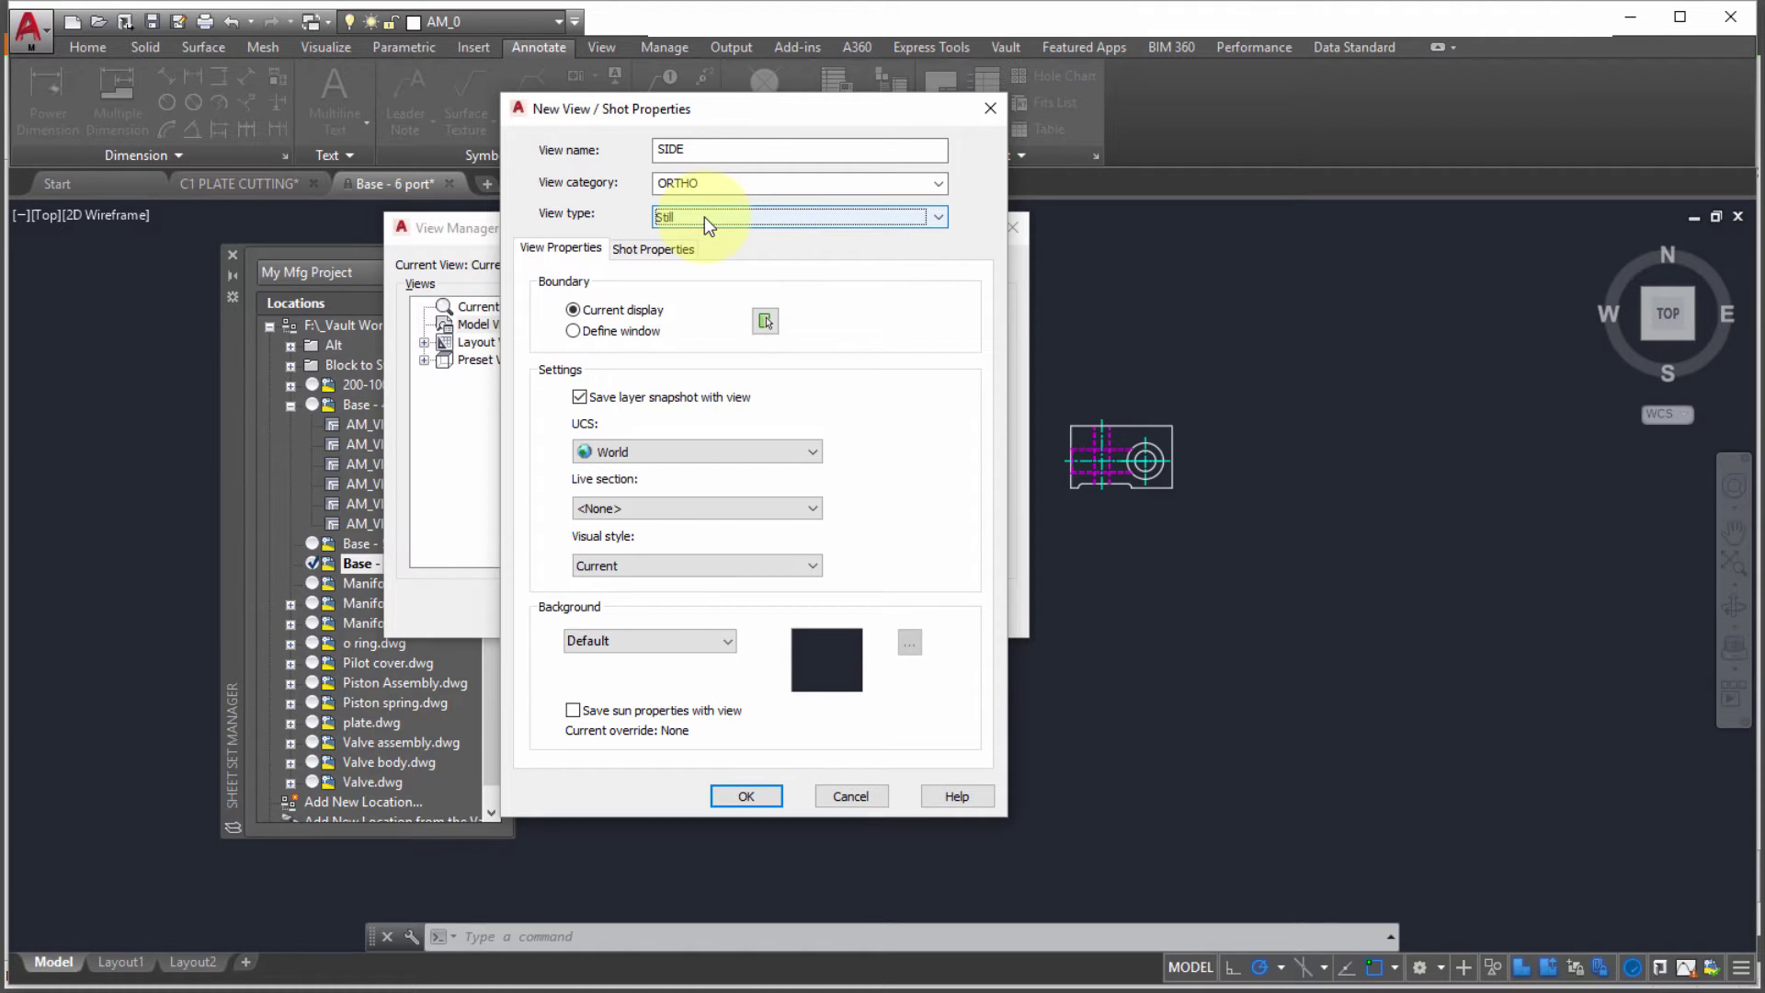
# Step: Define the SIDE view's boundary as a window around the base's small end view and save the view
pyautogui.click(606, 331)
pyautogui.scroll(5, 974, 519)
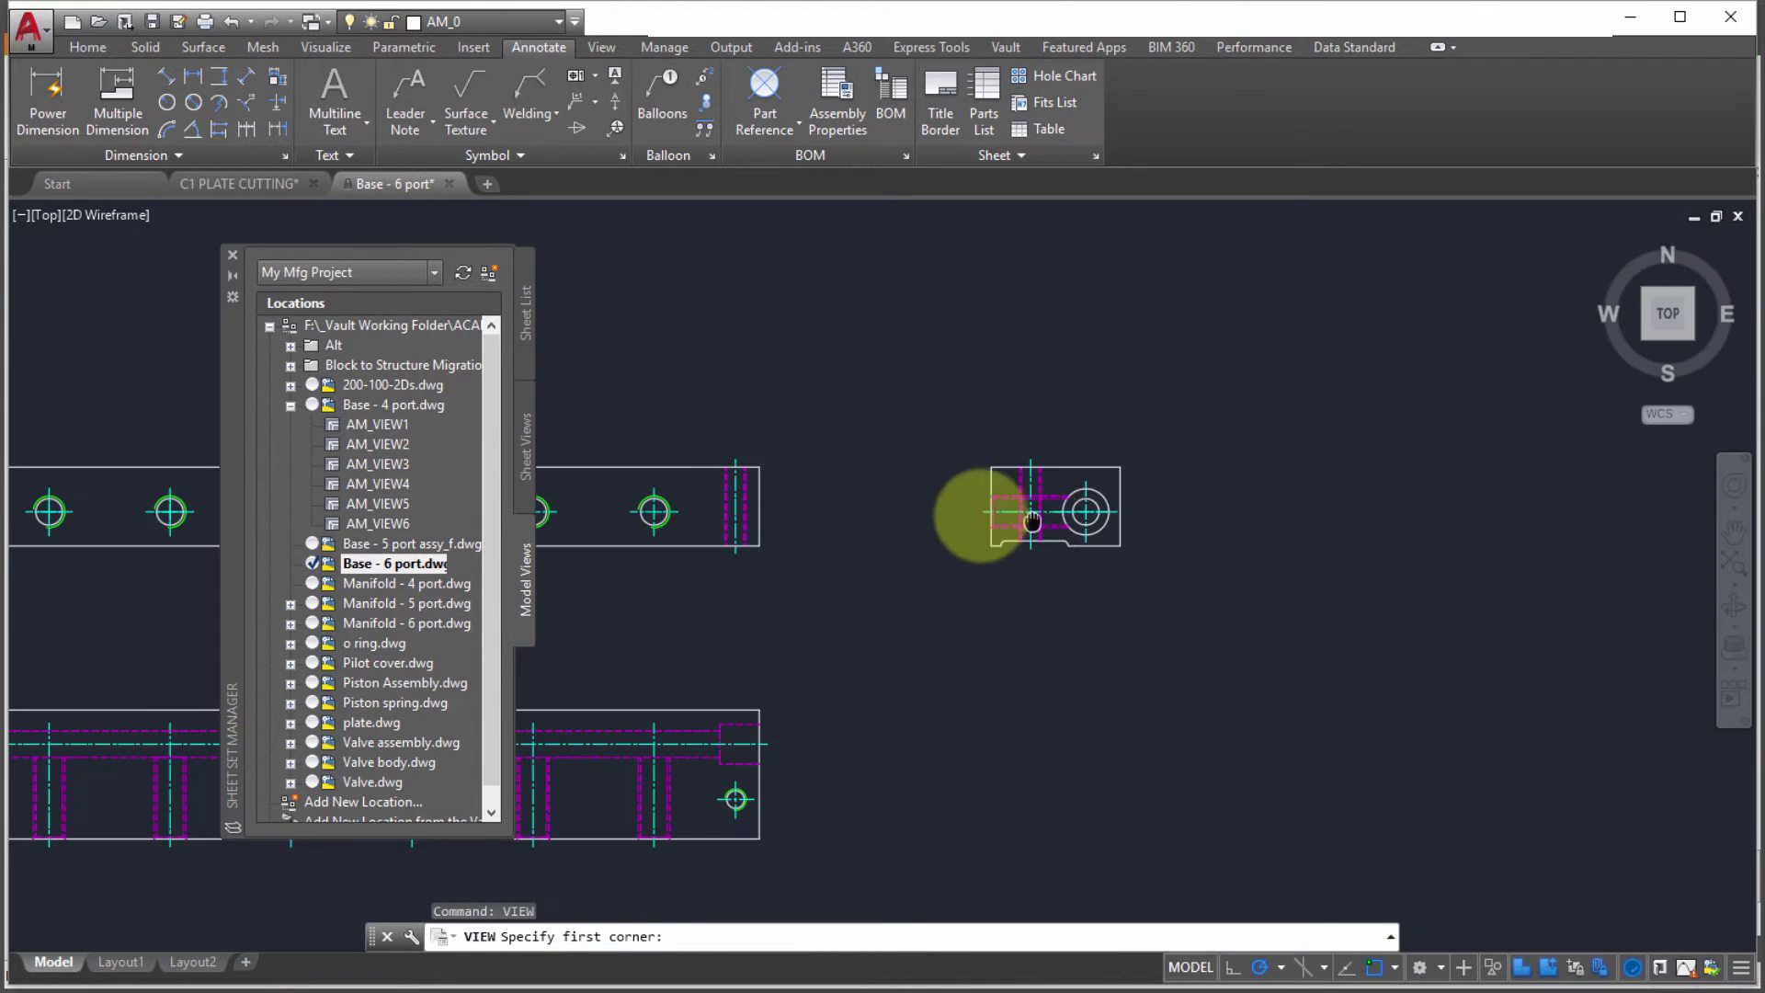
pyautogui.click(839, 392)
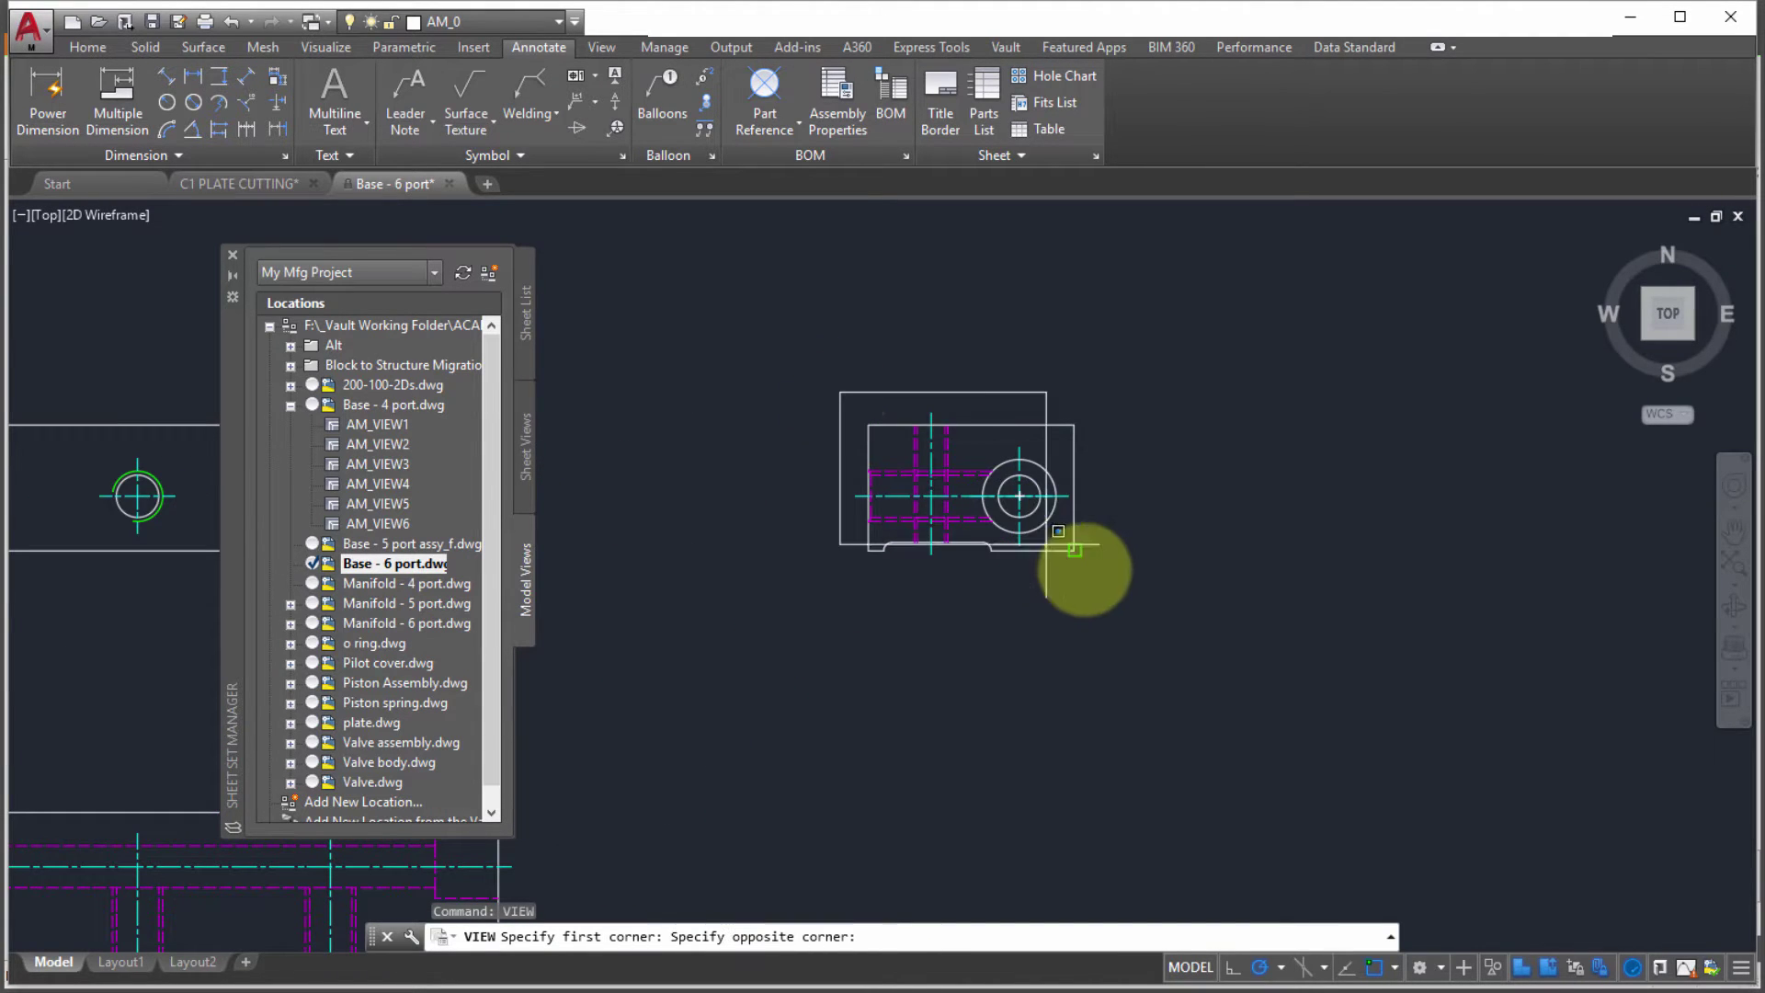
pyautogui.click(1099, 582)
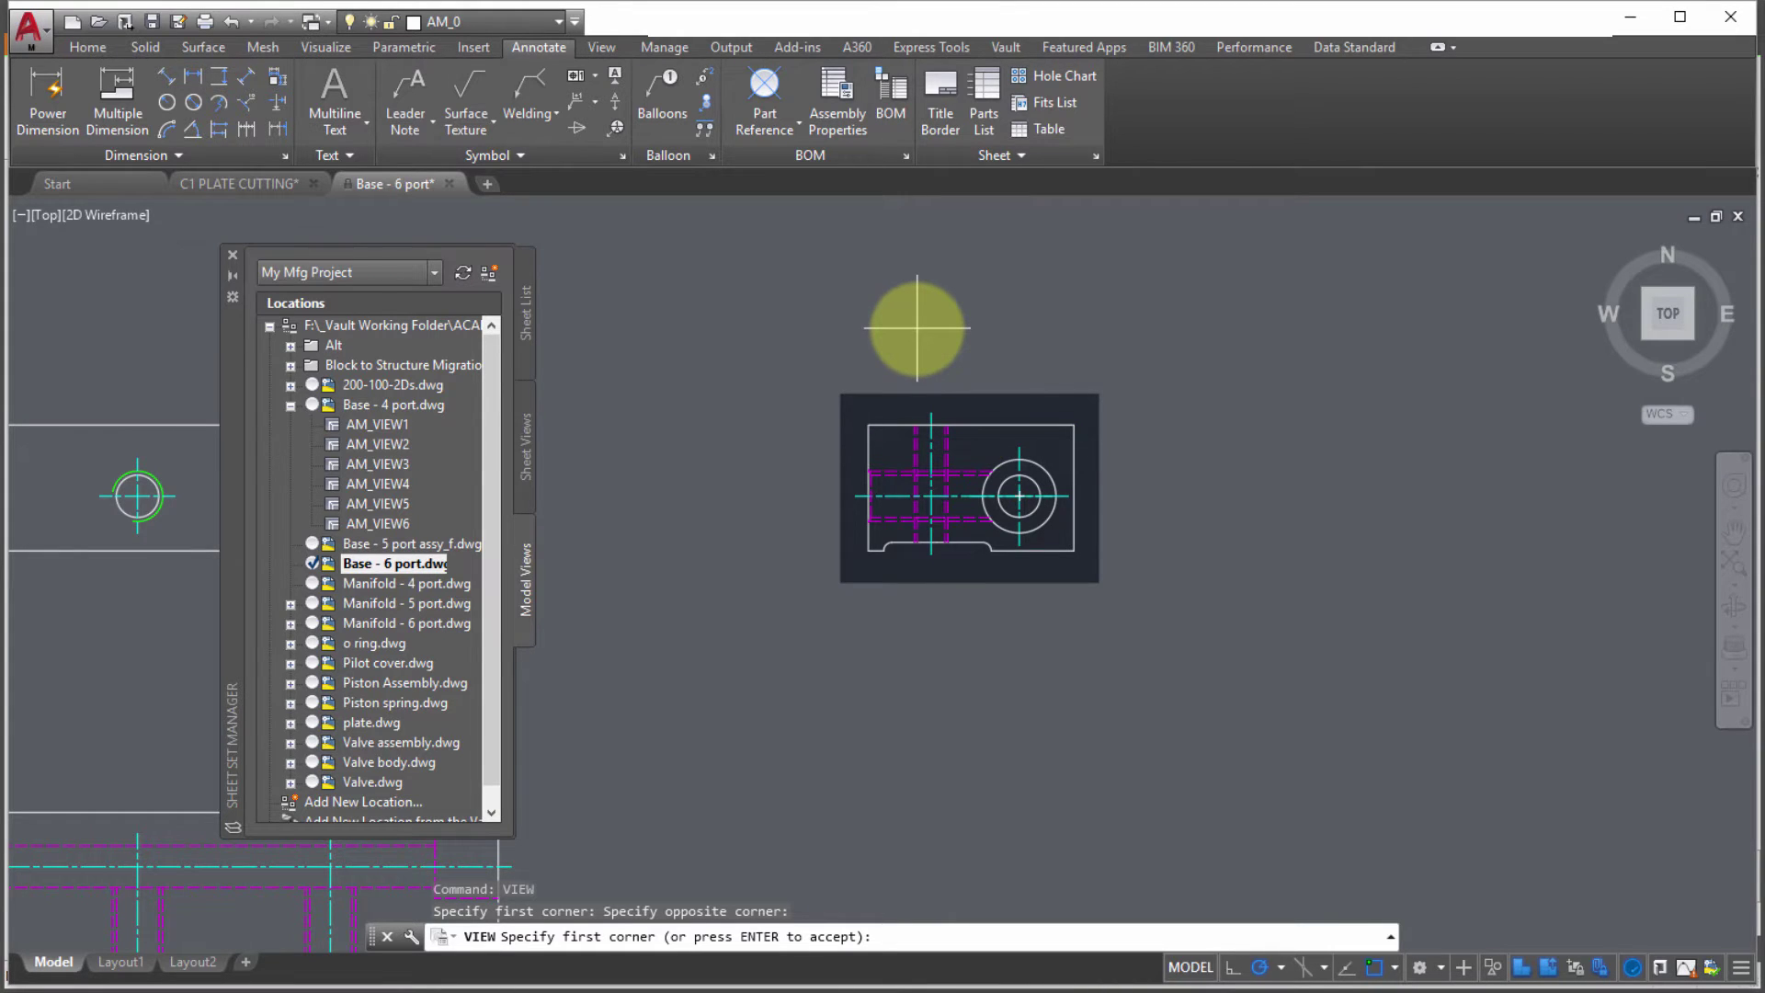
pyautogui.press('Return')
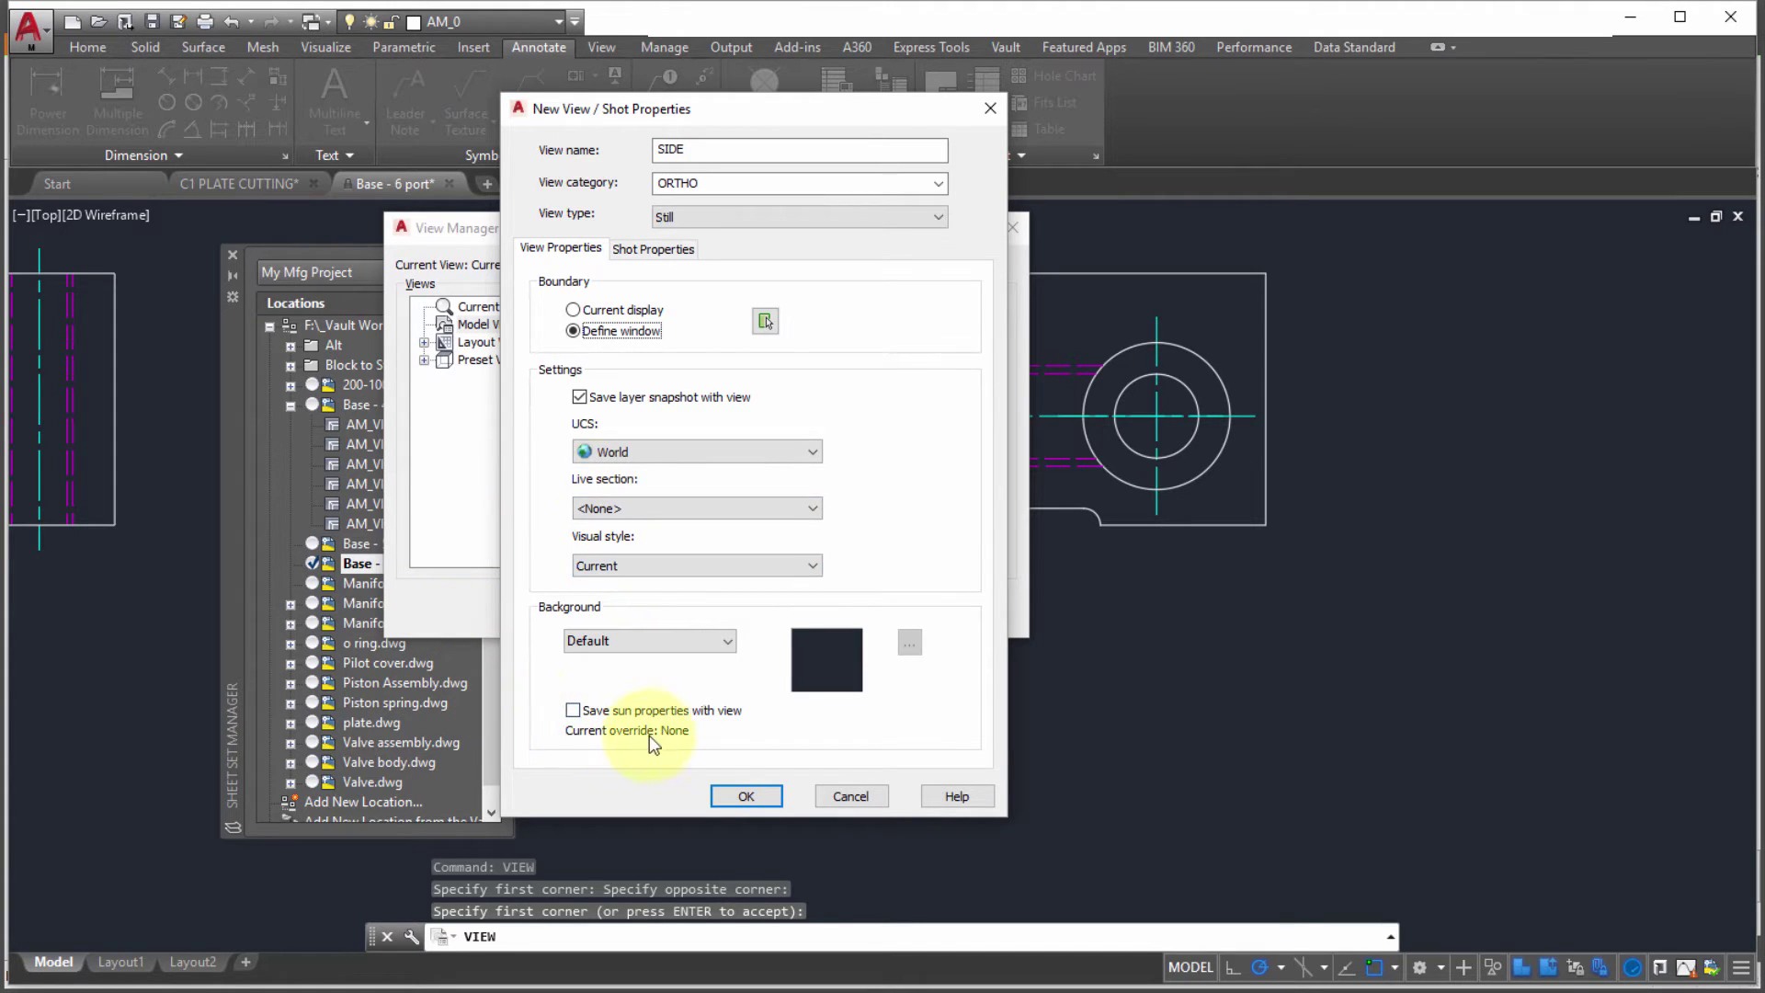
pyautogui.click(740, 793)
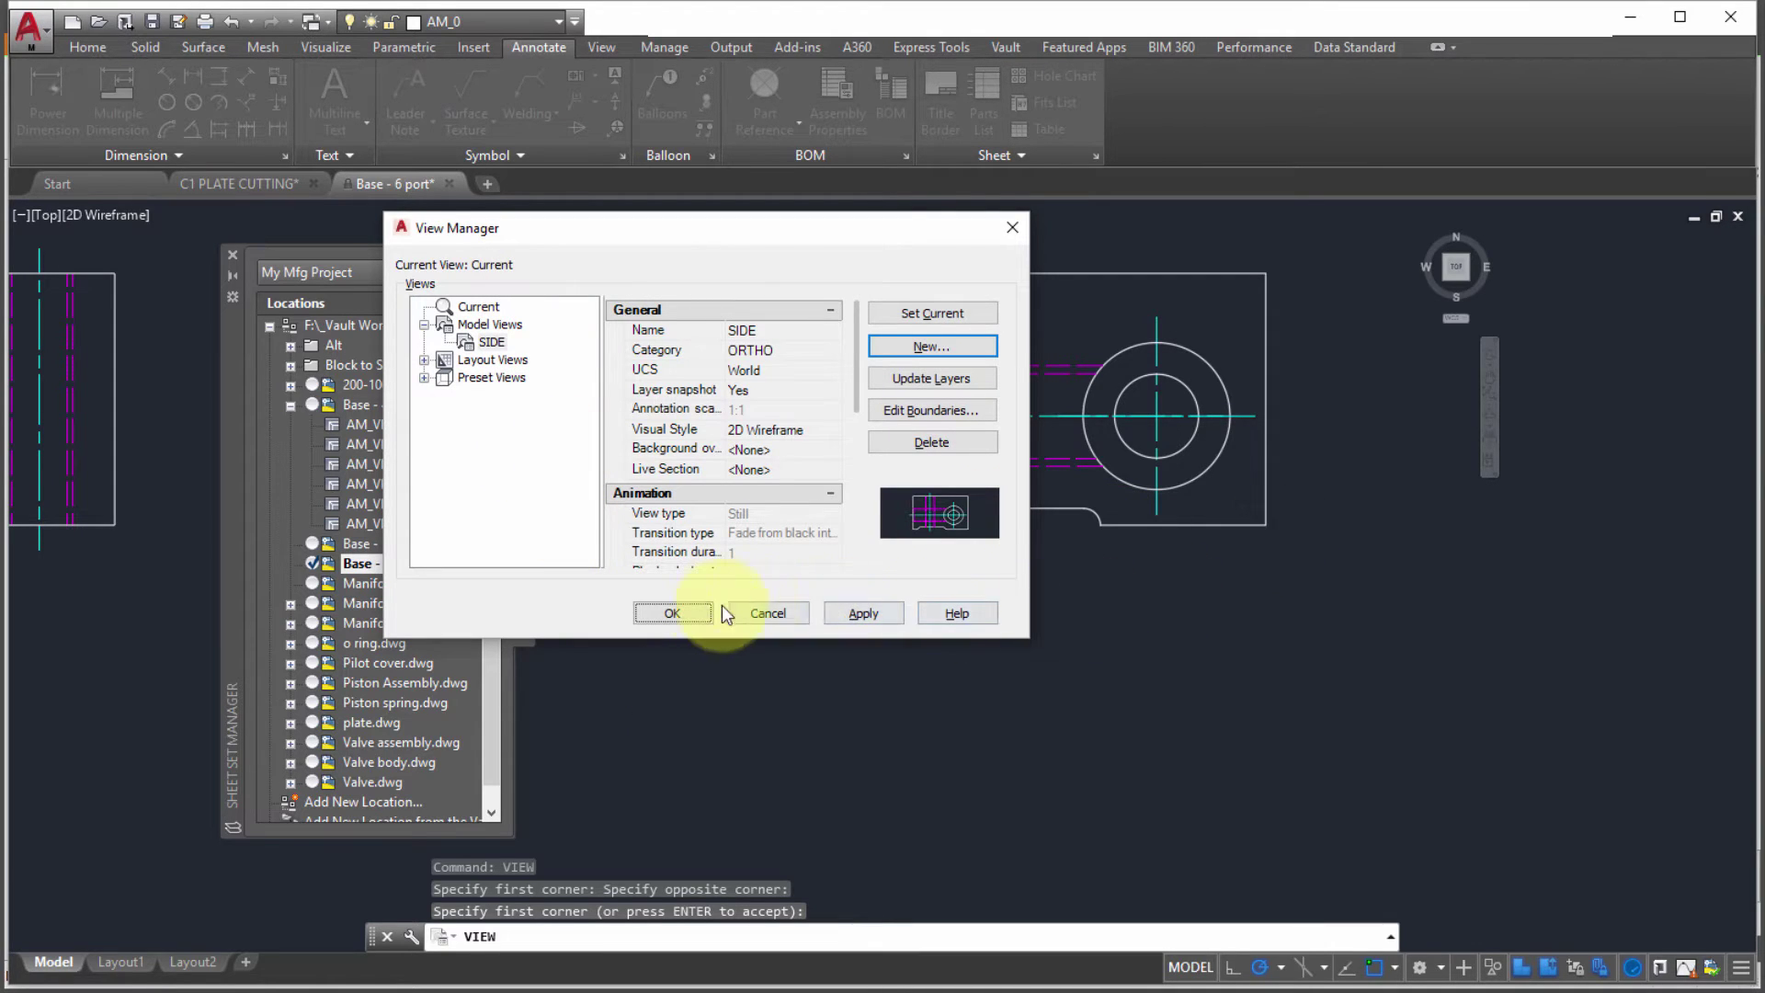
# Step: Set up another new model view named FRONT in the ORTHO category
pyautogui.rightClick(485, 323)
pyautogui.press('Escape')
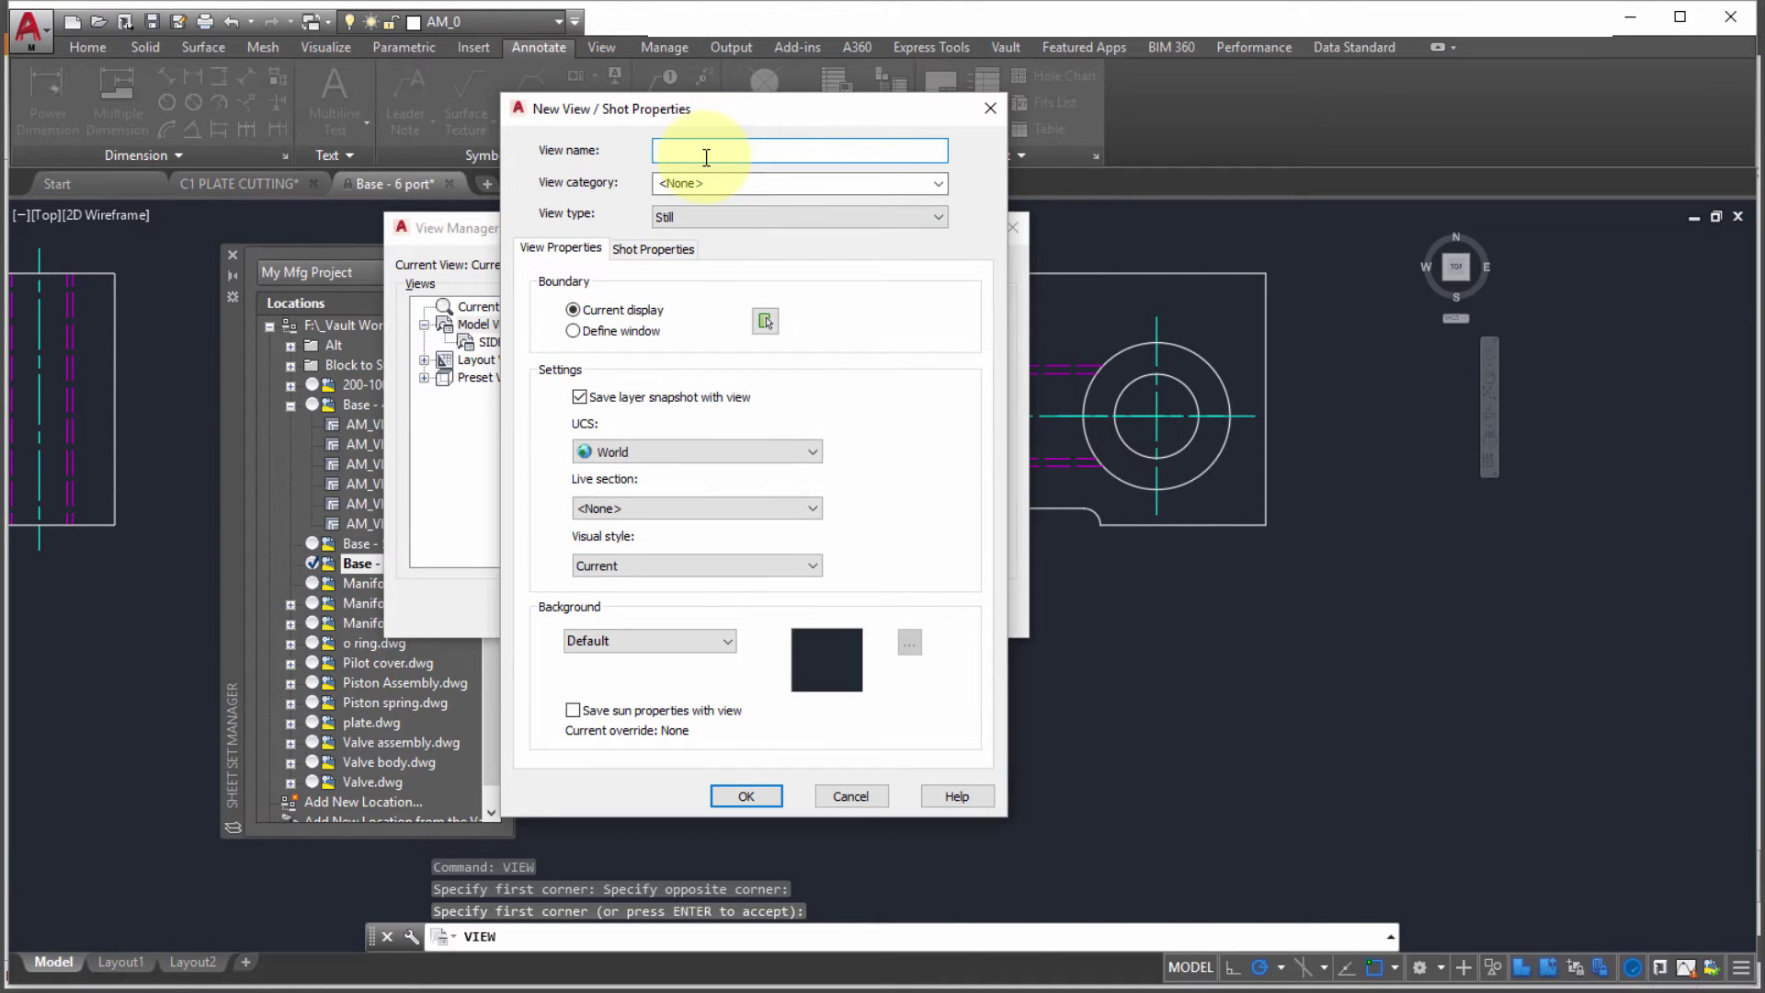
pyautogui.click(705, 158)
pyautogui.write('FRONT')
pyautogui.click(938, 183)
pyautogui.click(689, 213)
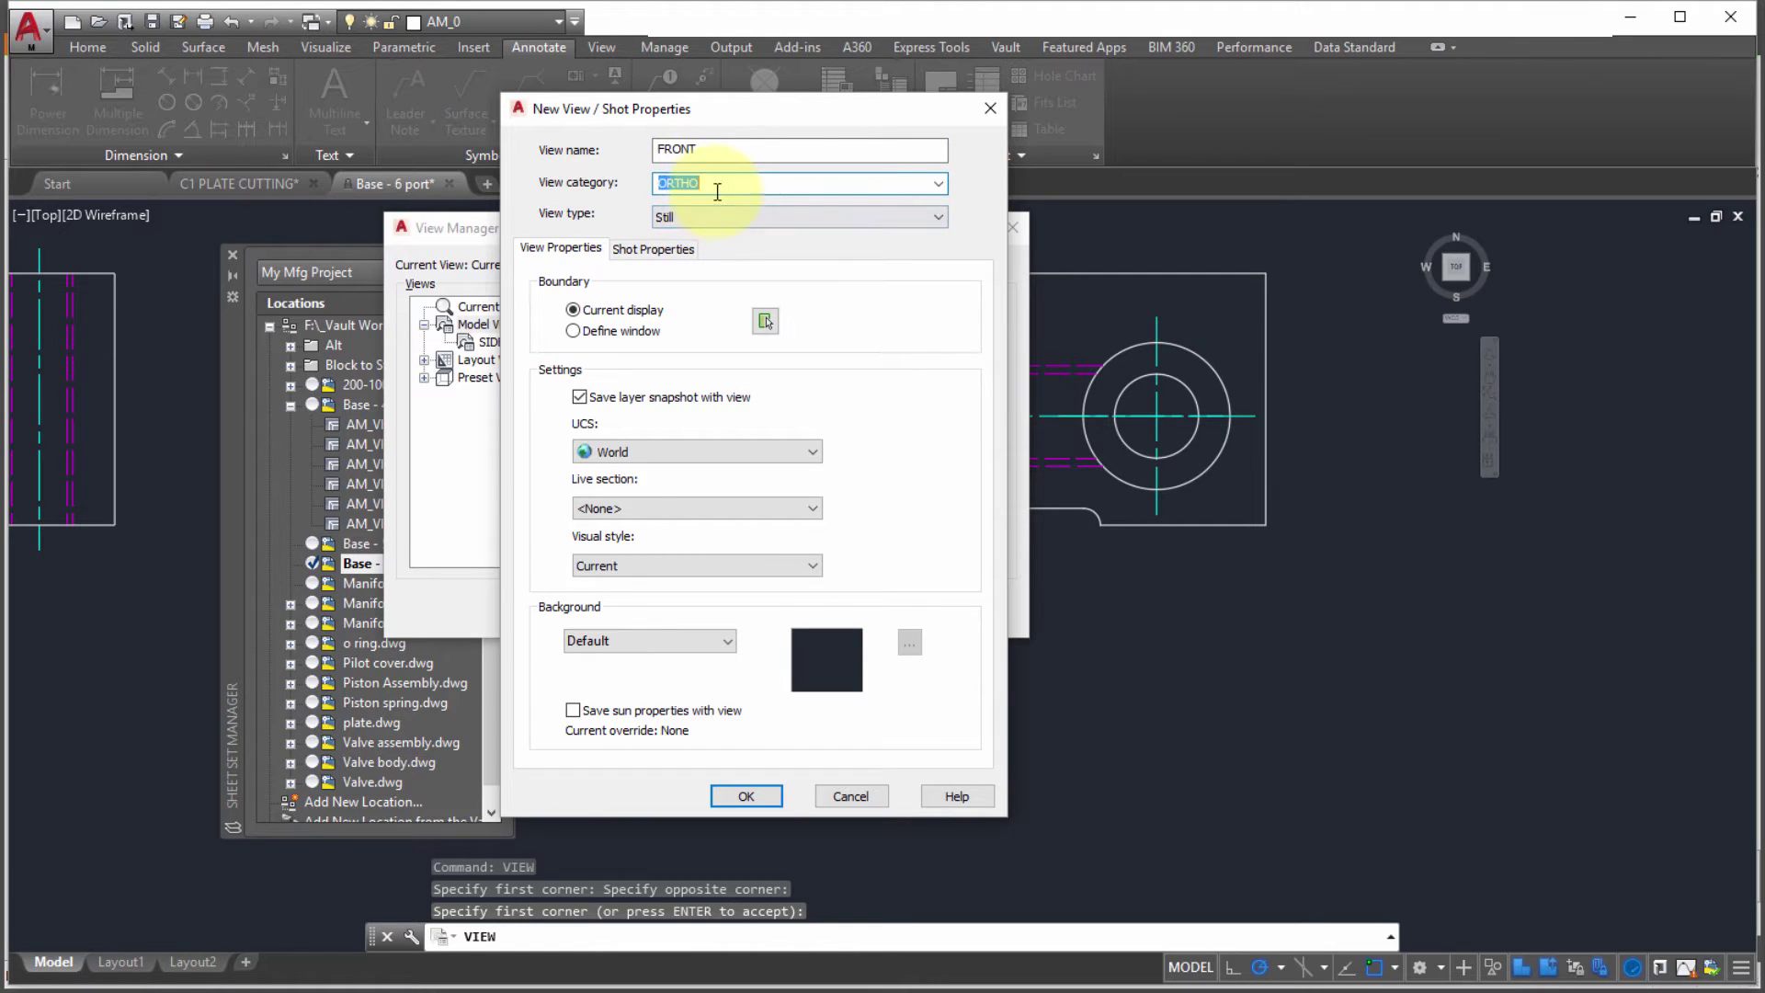
# Step: Define the FRONT view's boundary as a window around the lower long view of the base and save the view
pyautogui.click(627, 329)
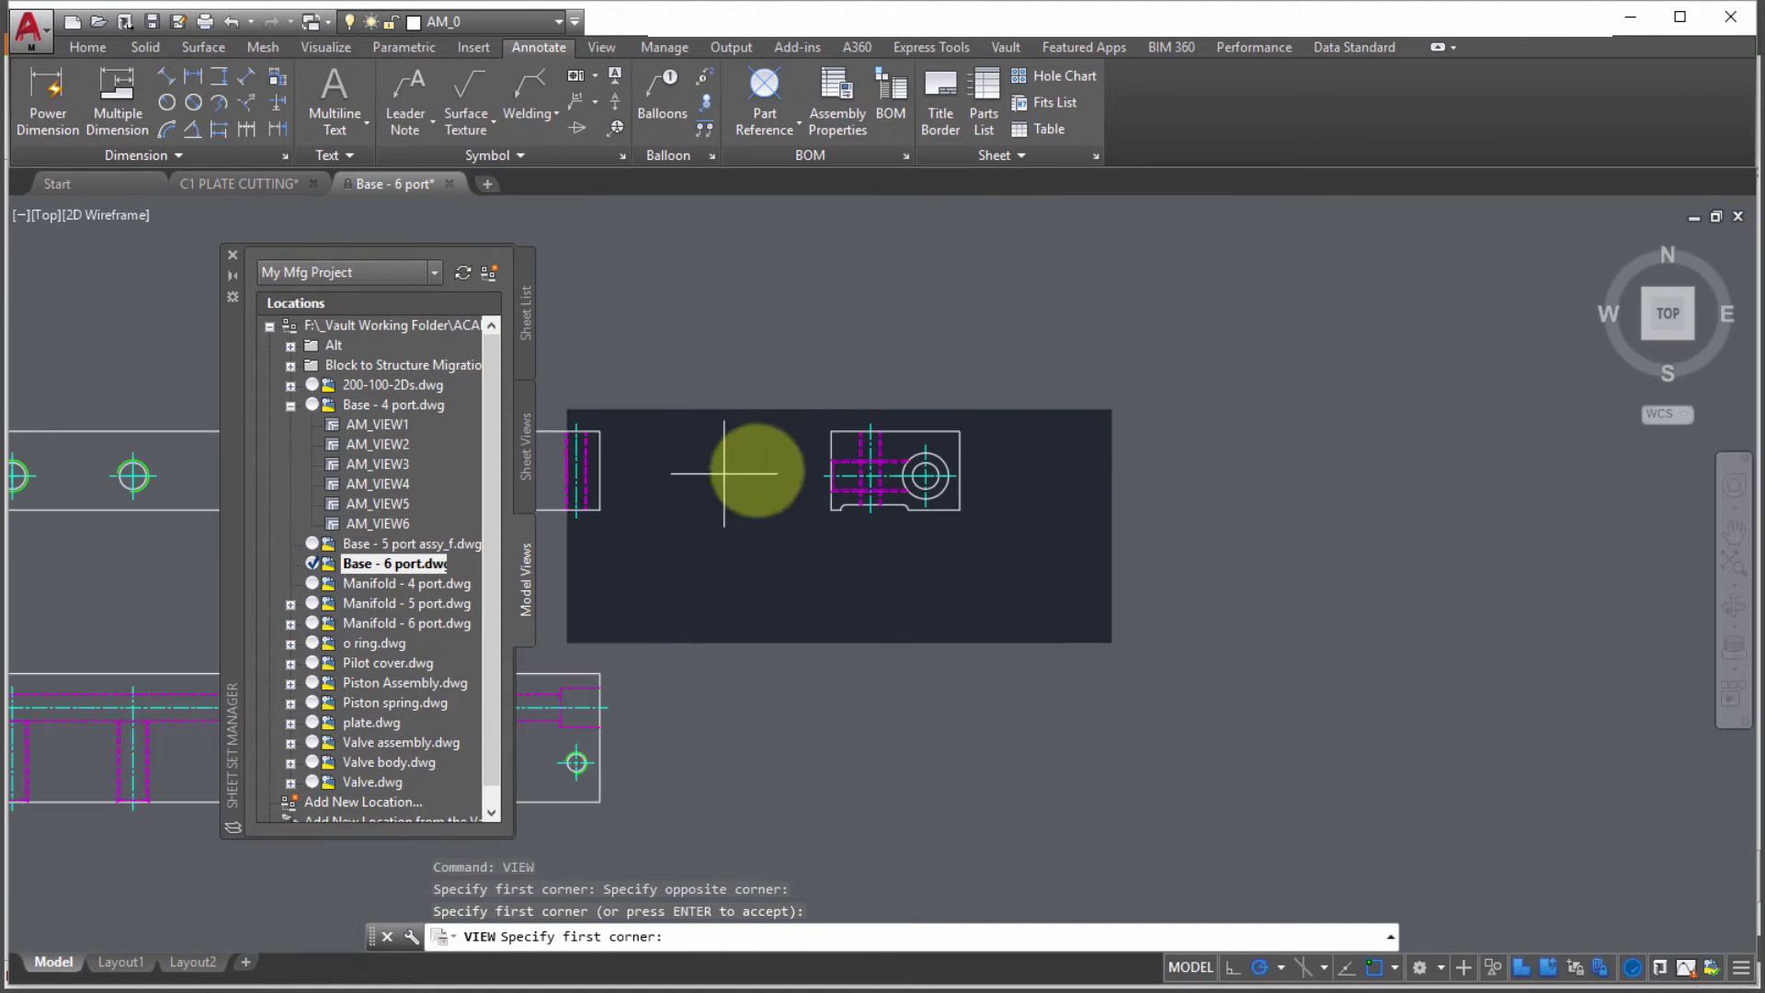
pyautogui.moveTo(724, 475); pyautogui.dragTo(1122, 386, button='middle')
pyautogui.scroll(-2, 949, 476)
pyautogui.moveTo(851, 497); pyautogui.dragTo(1017, 460, button='middle')
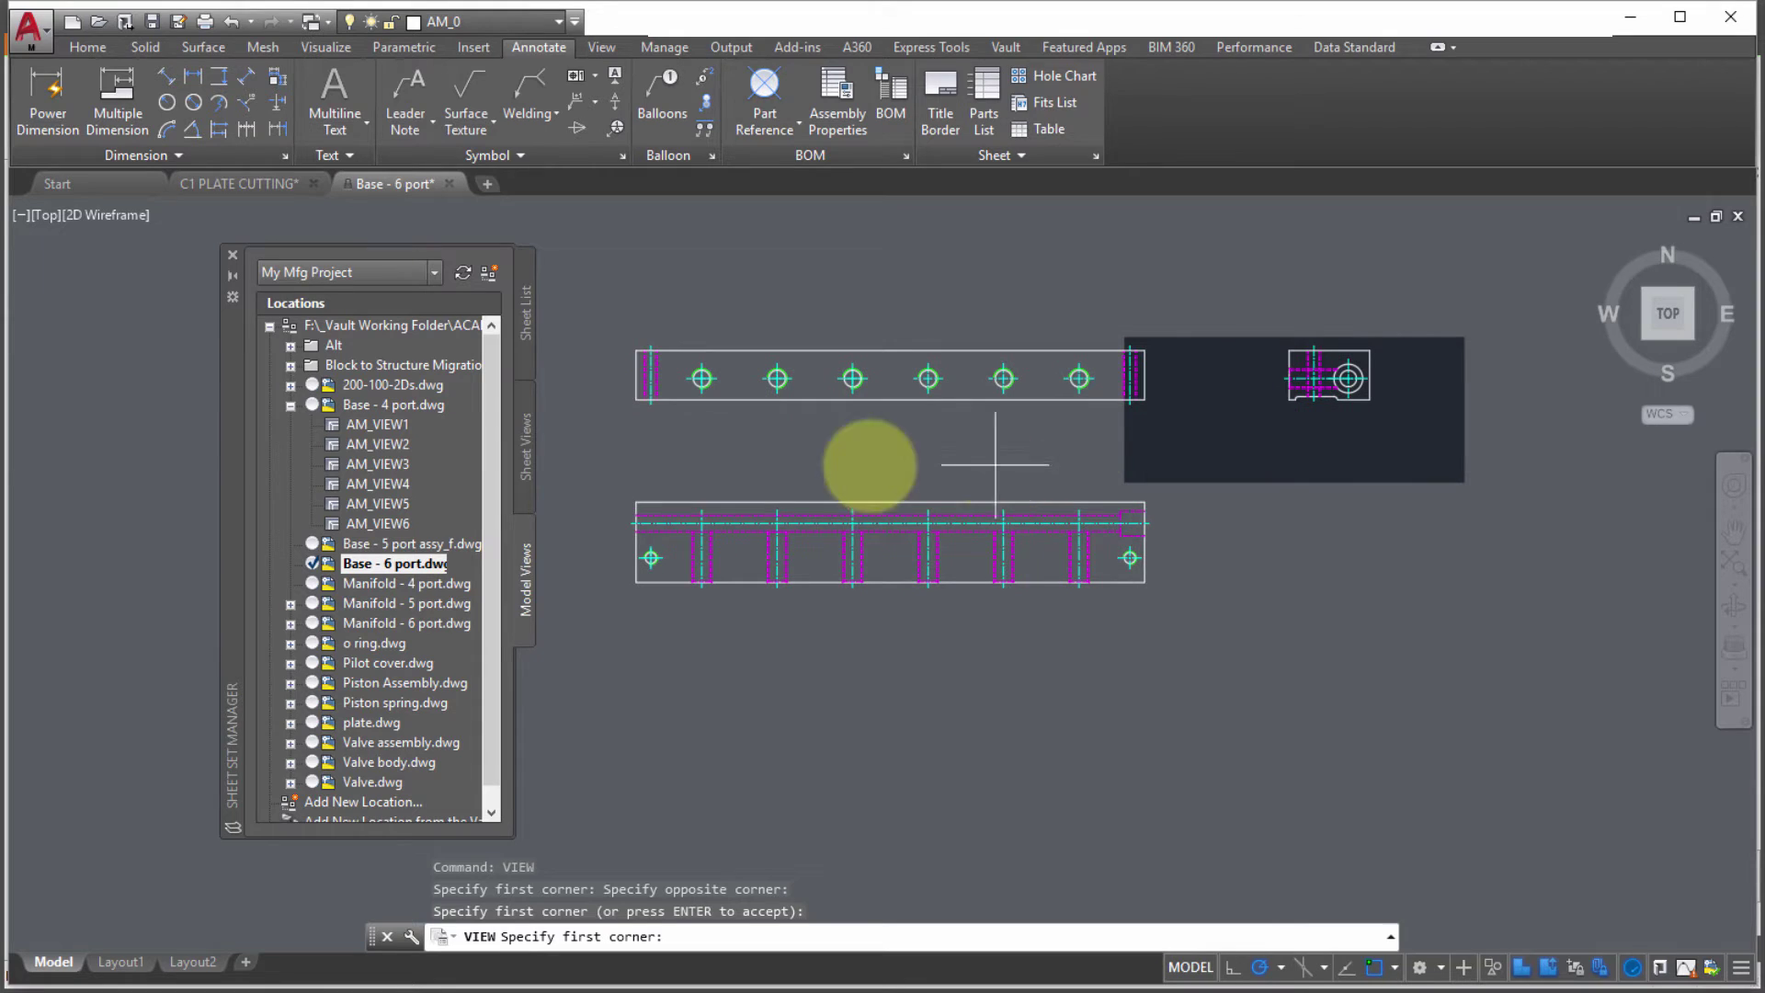
pyautogui.click(613, 483)
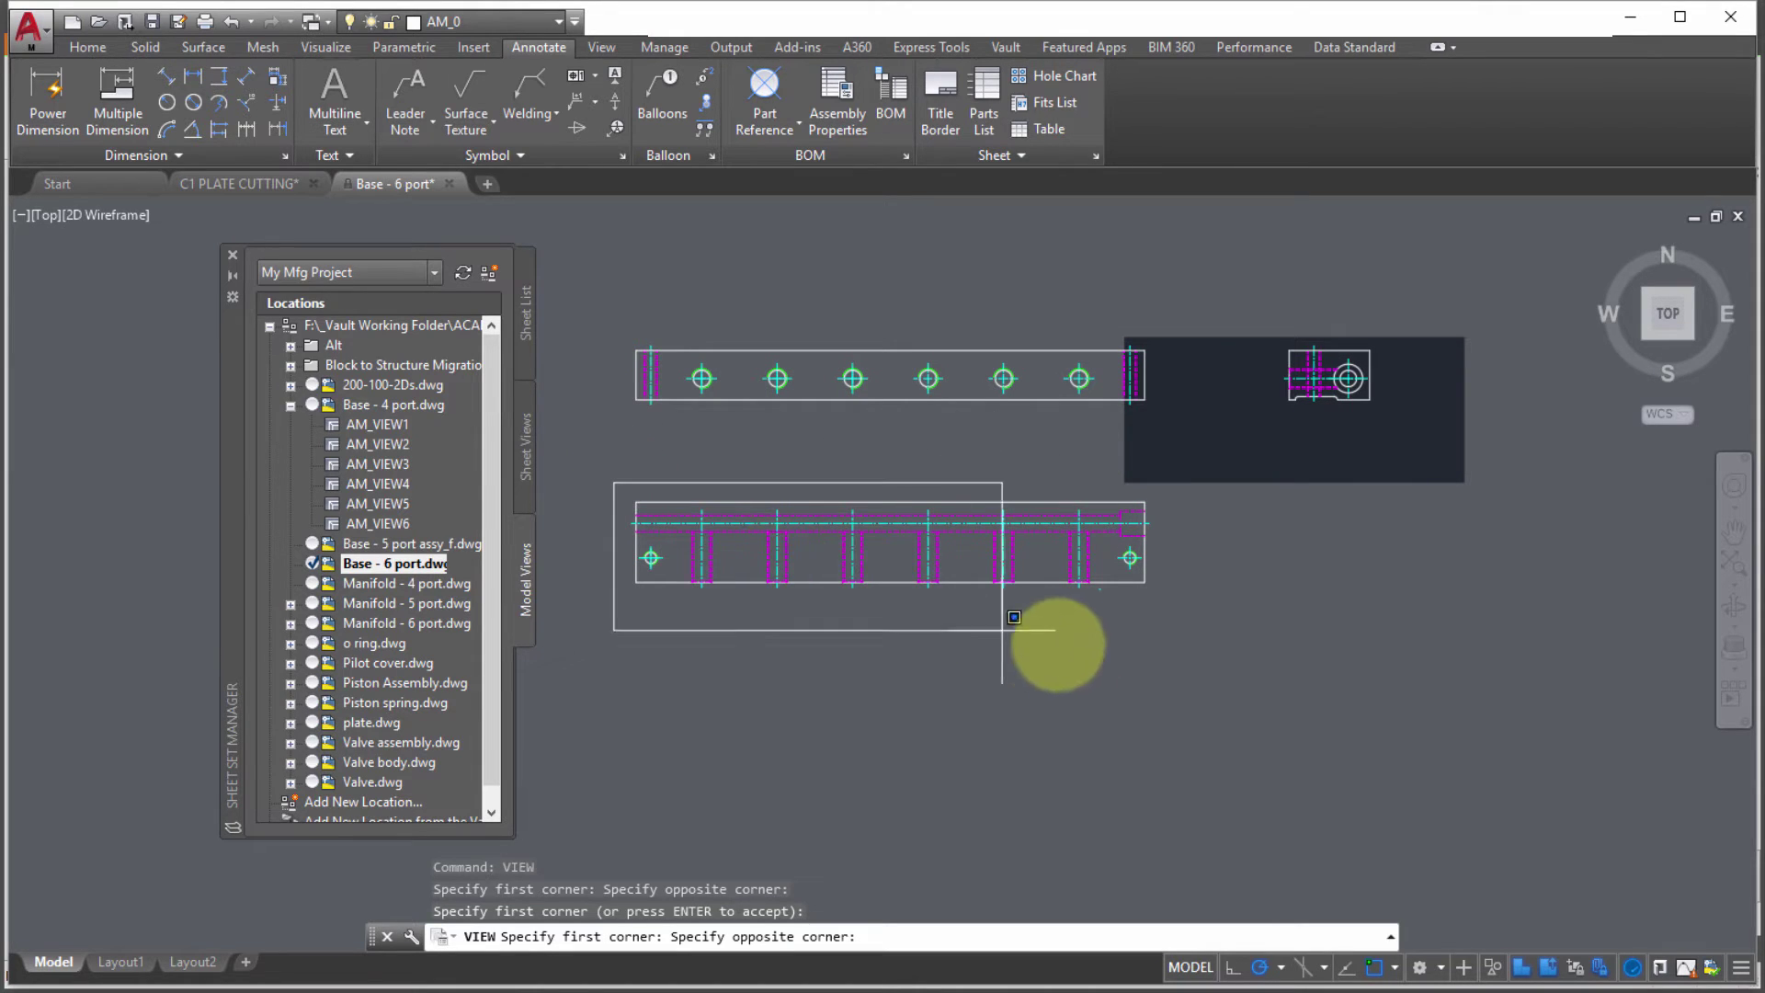
pyautogui.click(1169, 607)
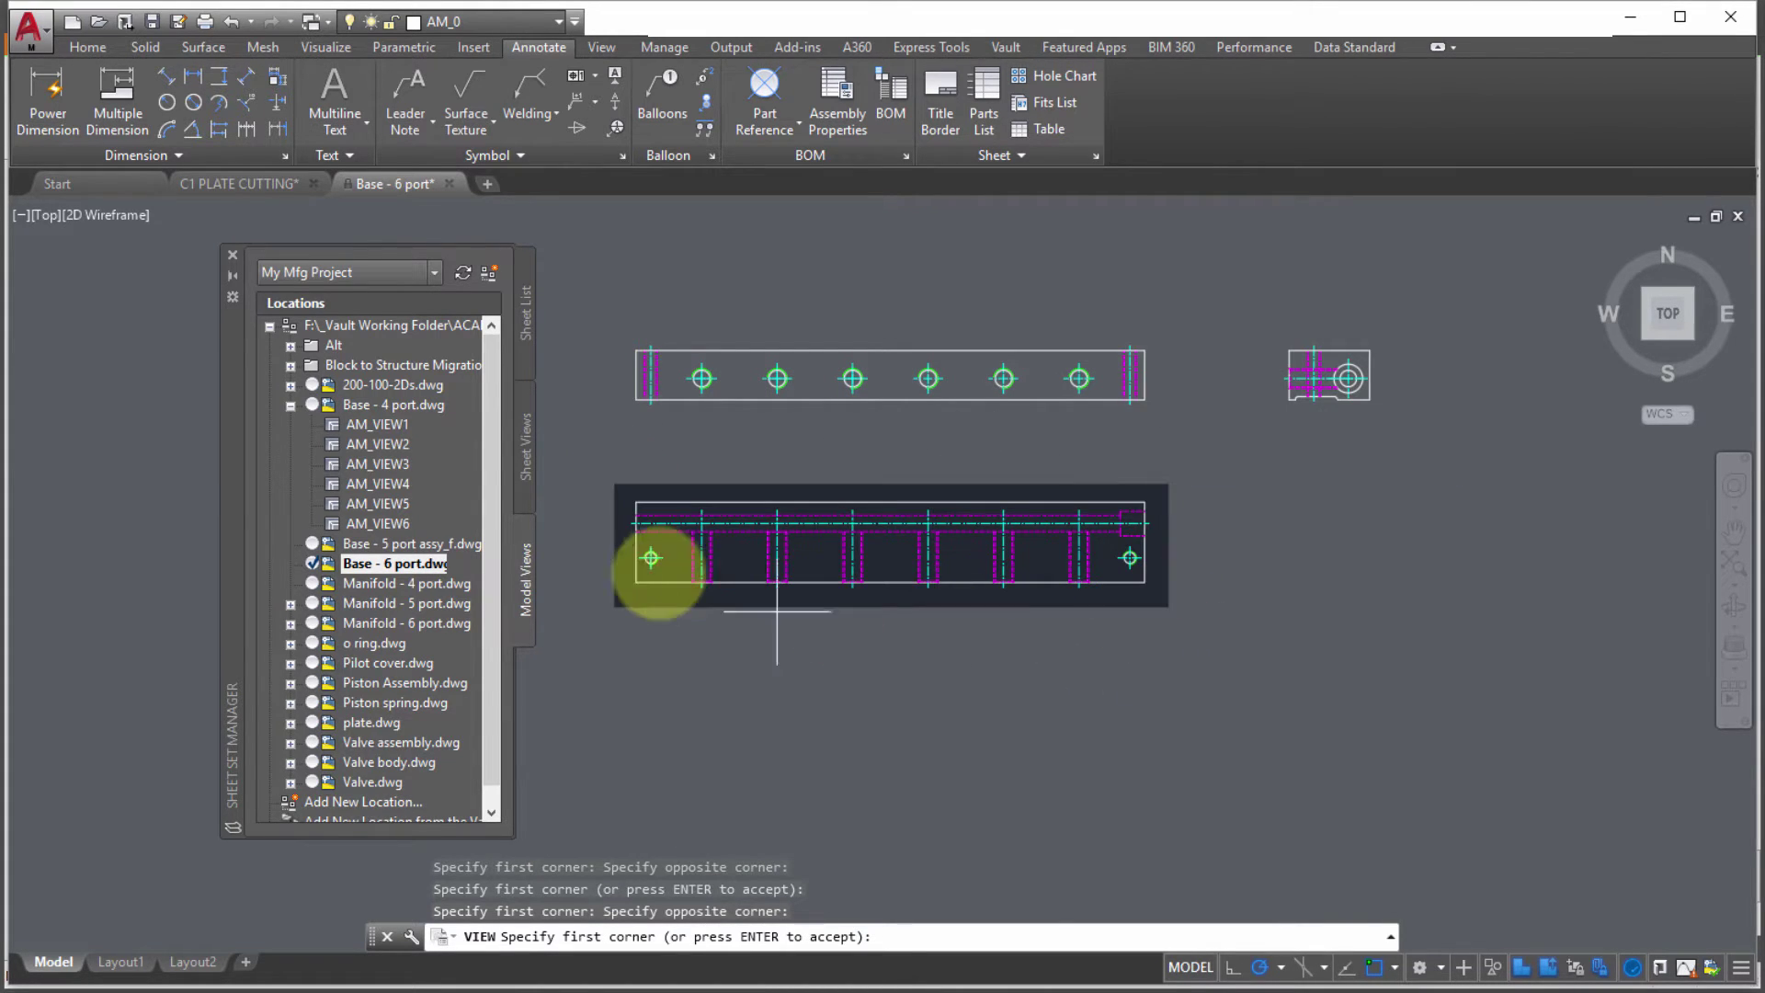
pyautogui.press('Return')
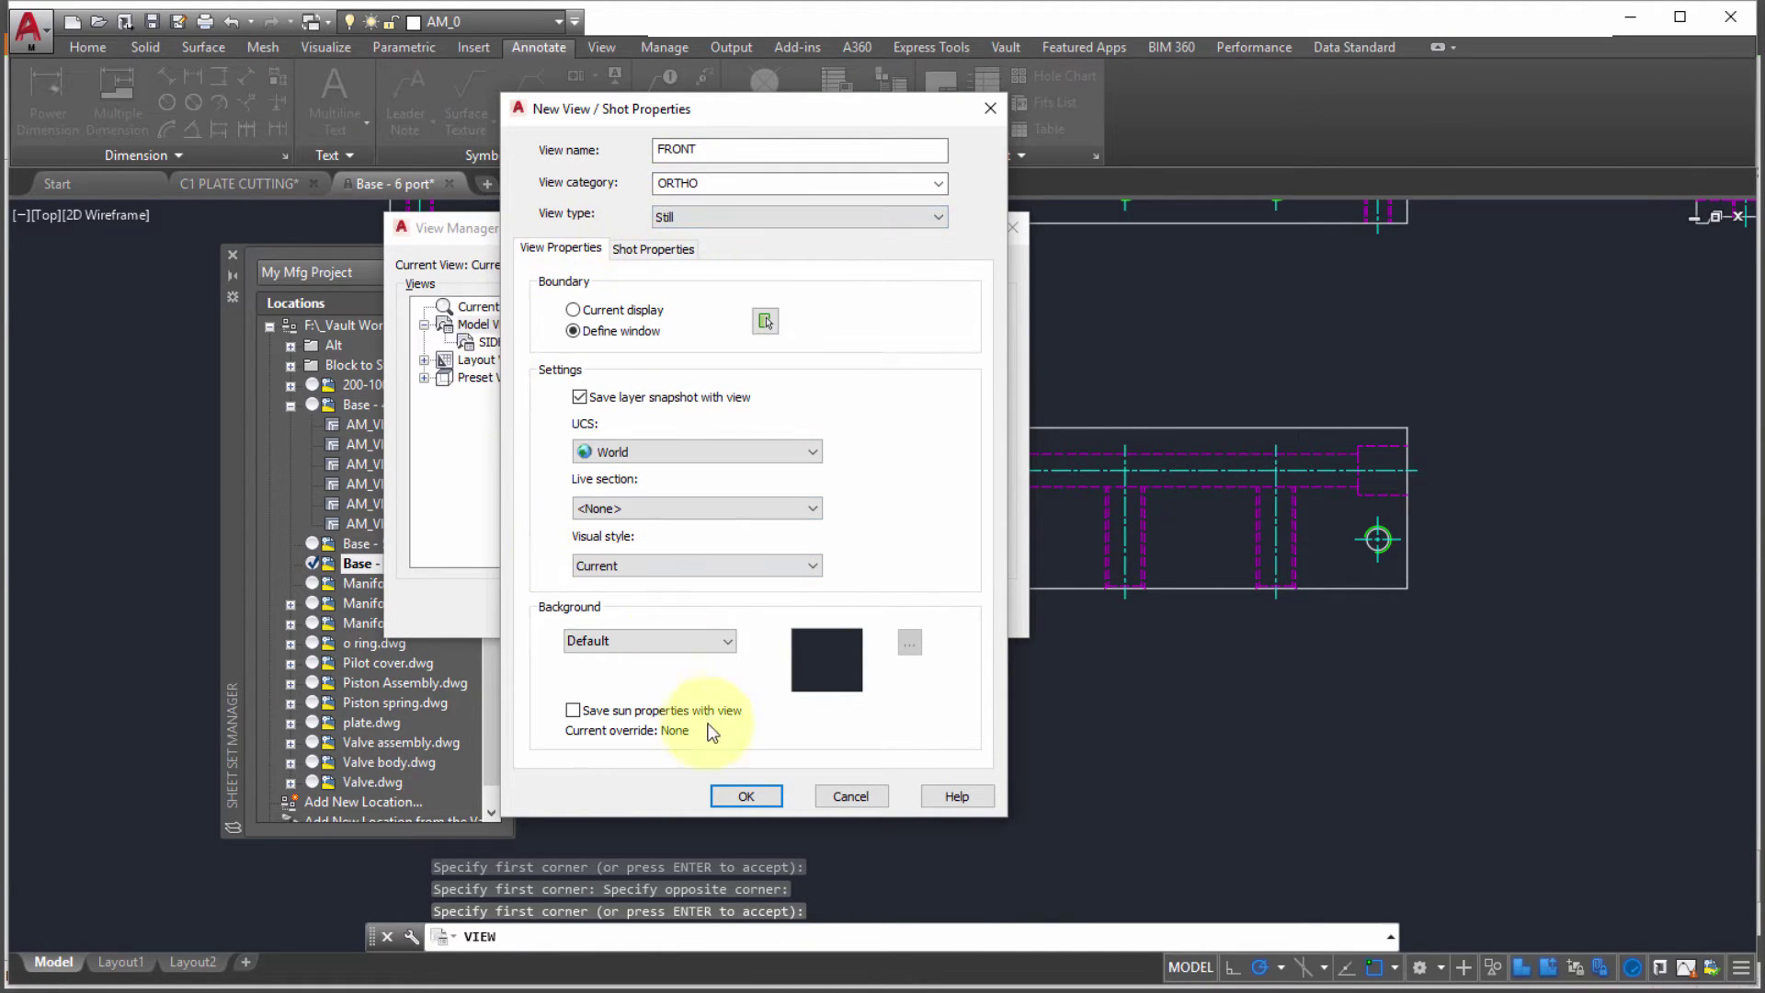
pyautogui.click(744, 792)
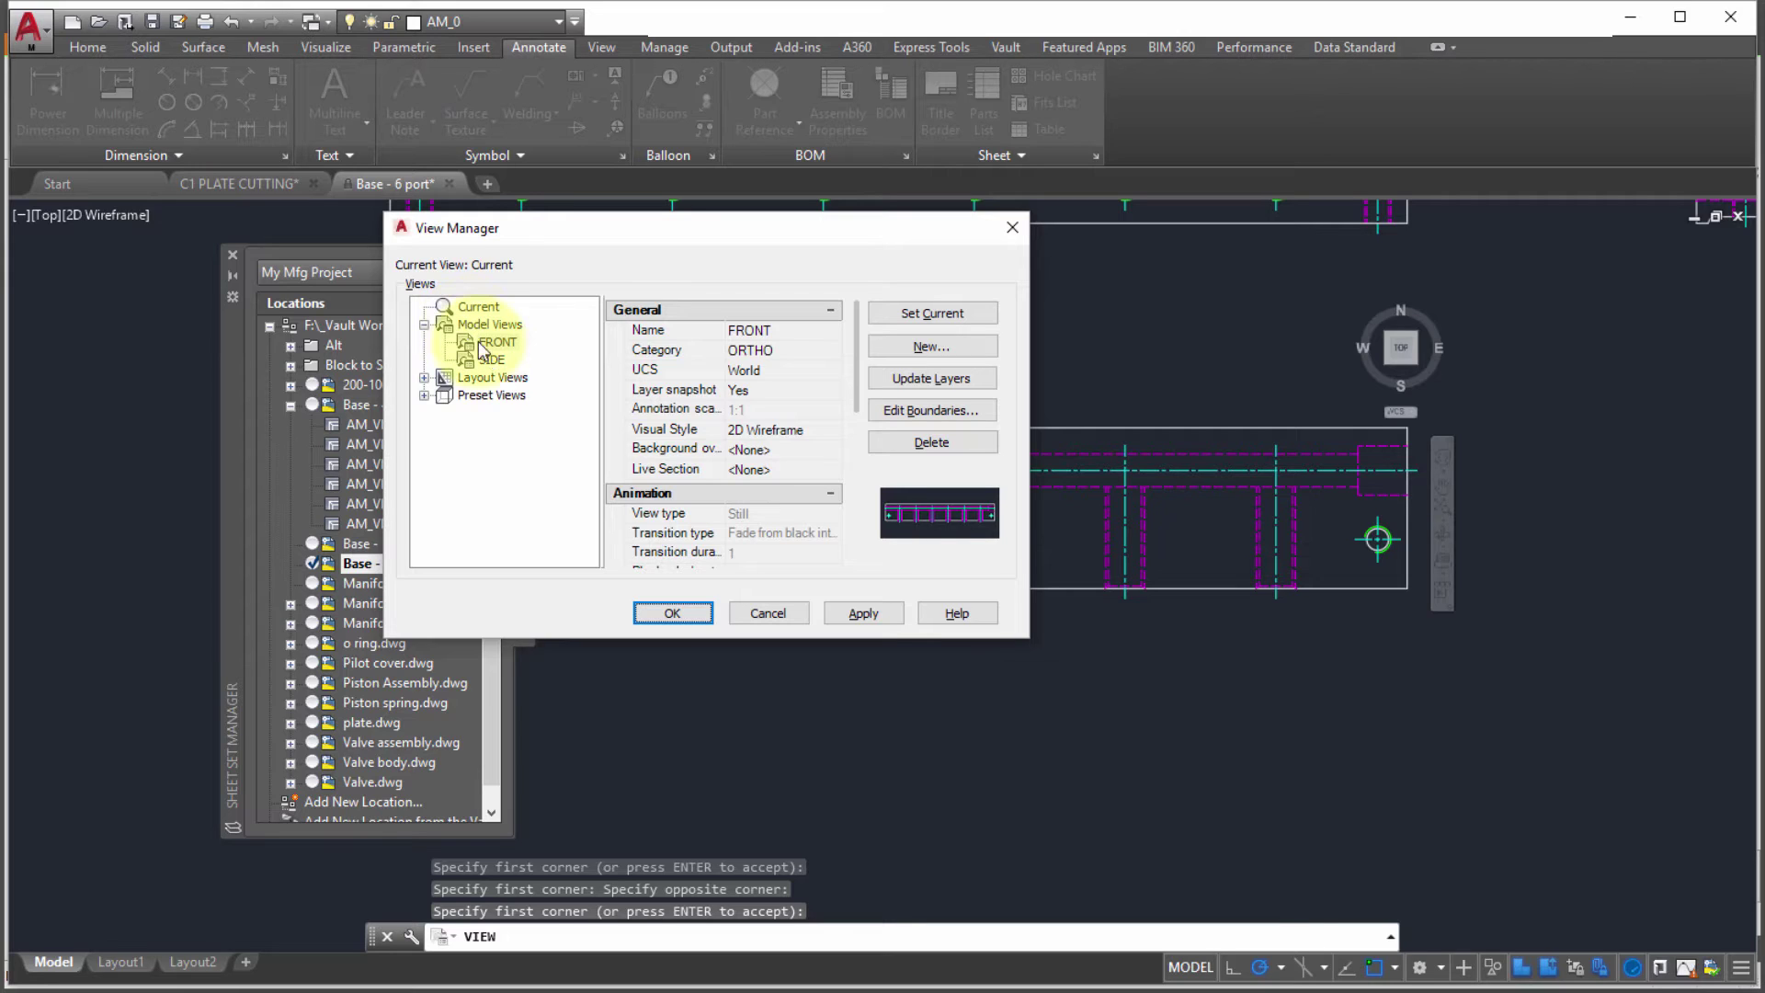
# Step: Edit the FRONT view's boundary to fit more tightly around the lower long view, and accept the view definitions
pyautogui.click(497, 342)
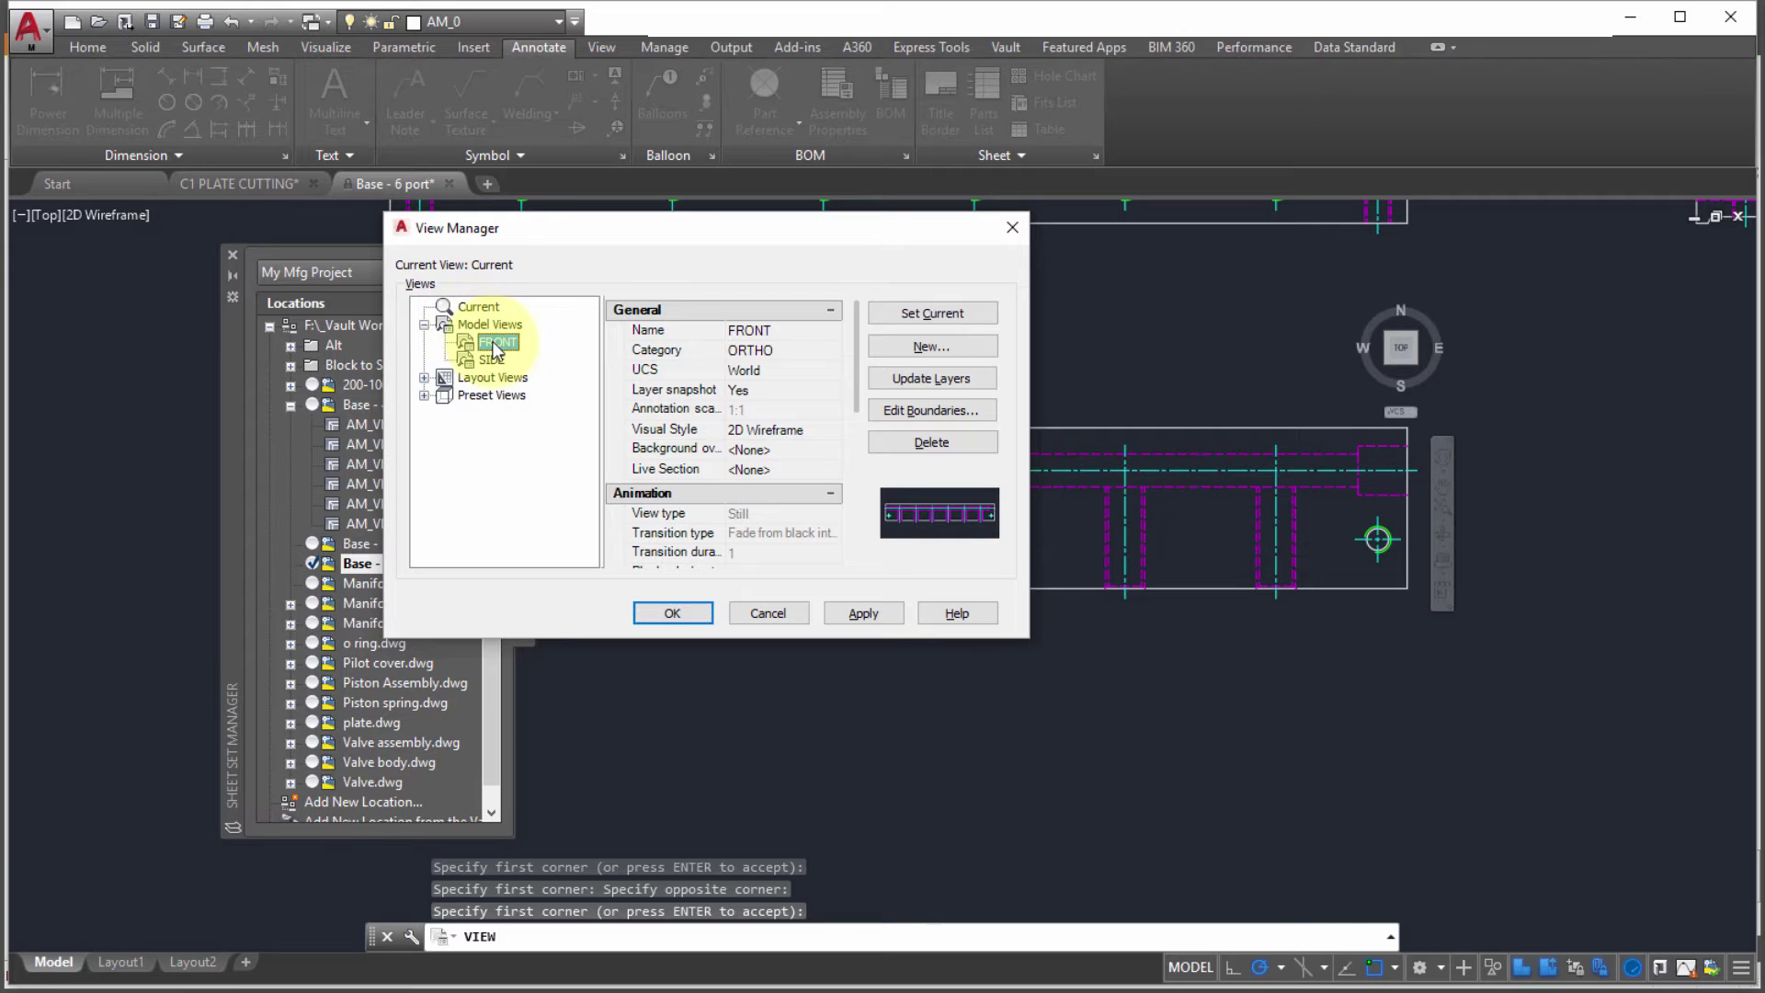
pyautogui.click(786, 331)
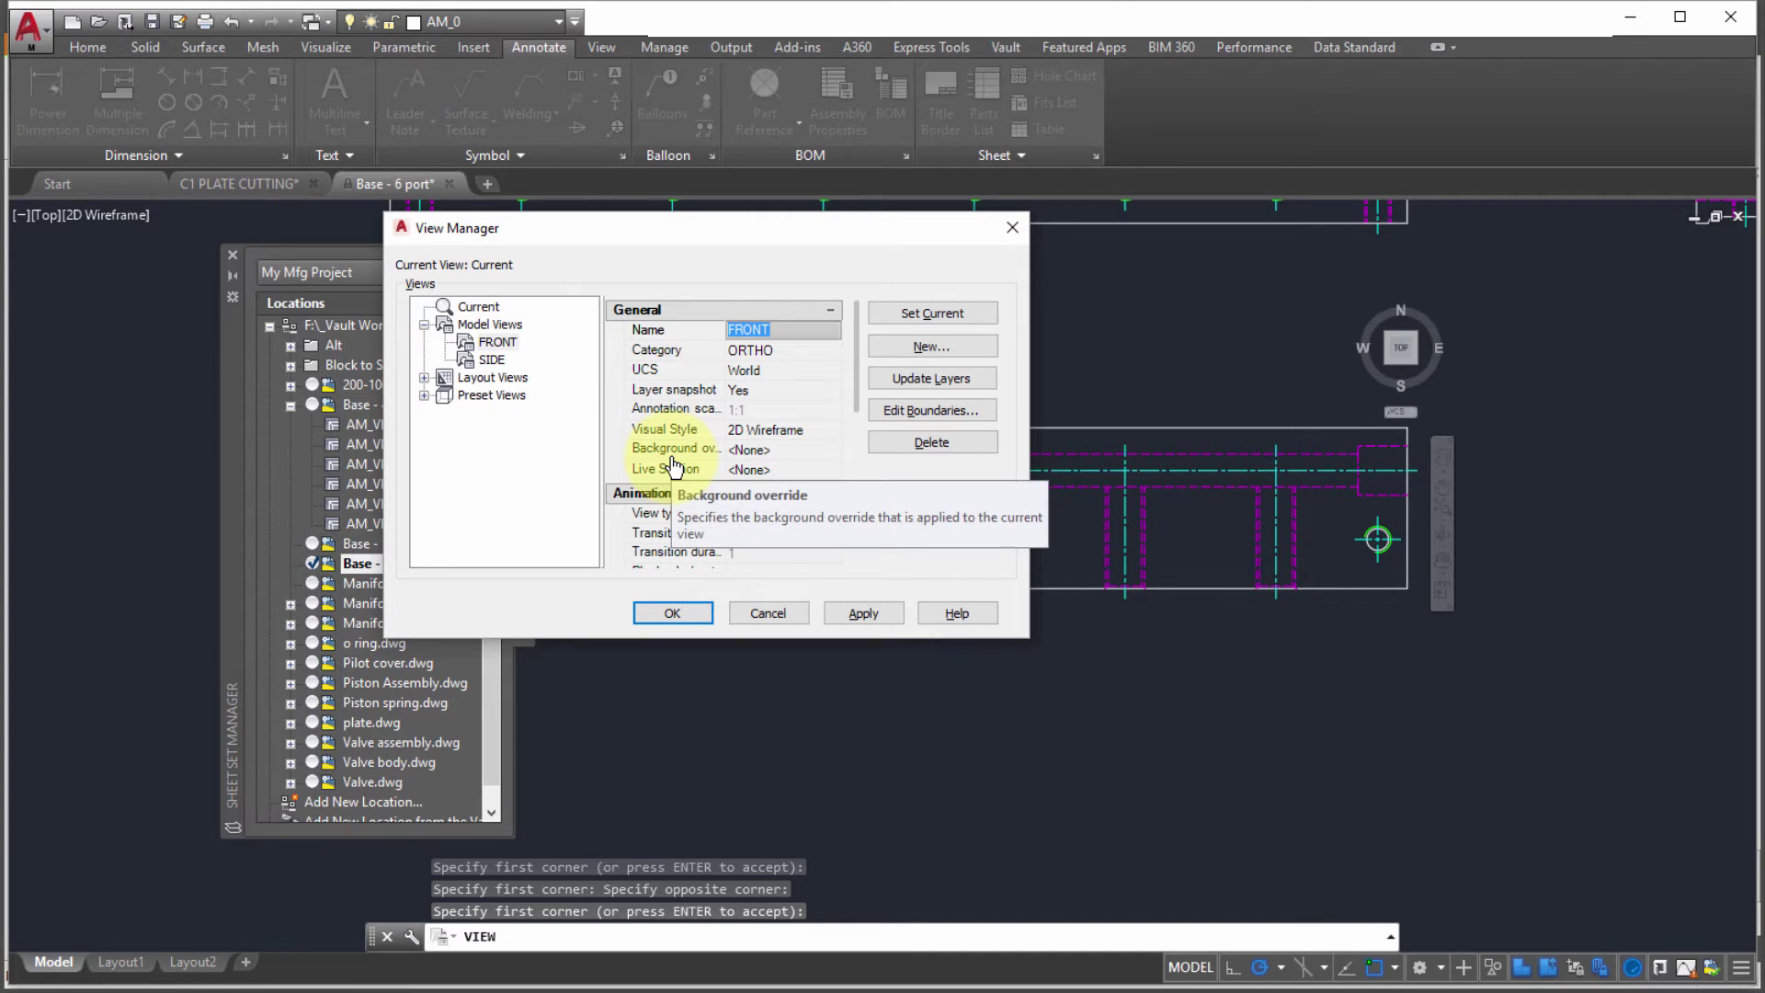
pyautogui.click(497, 342)
pyautogui.click(905, 411)
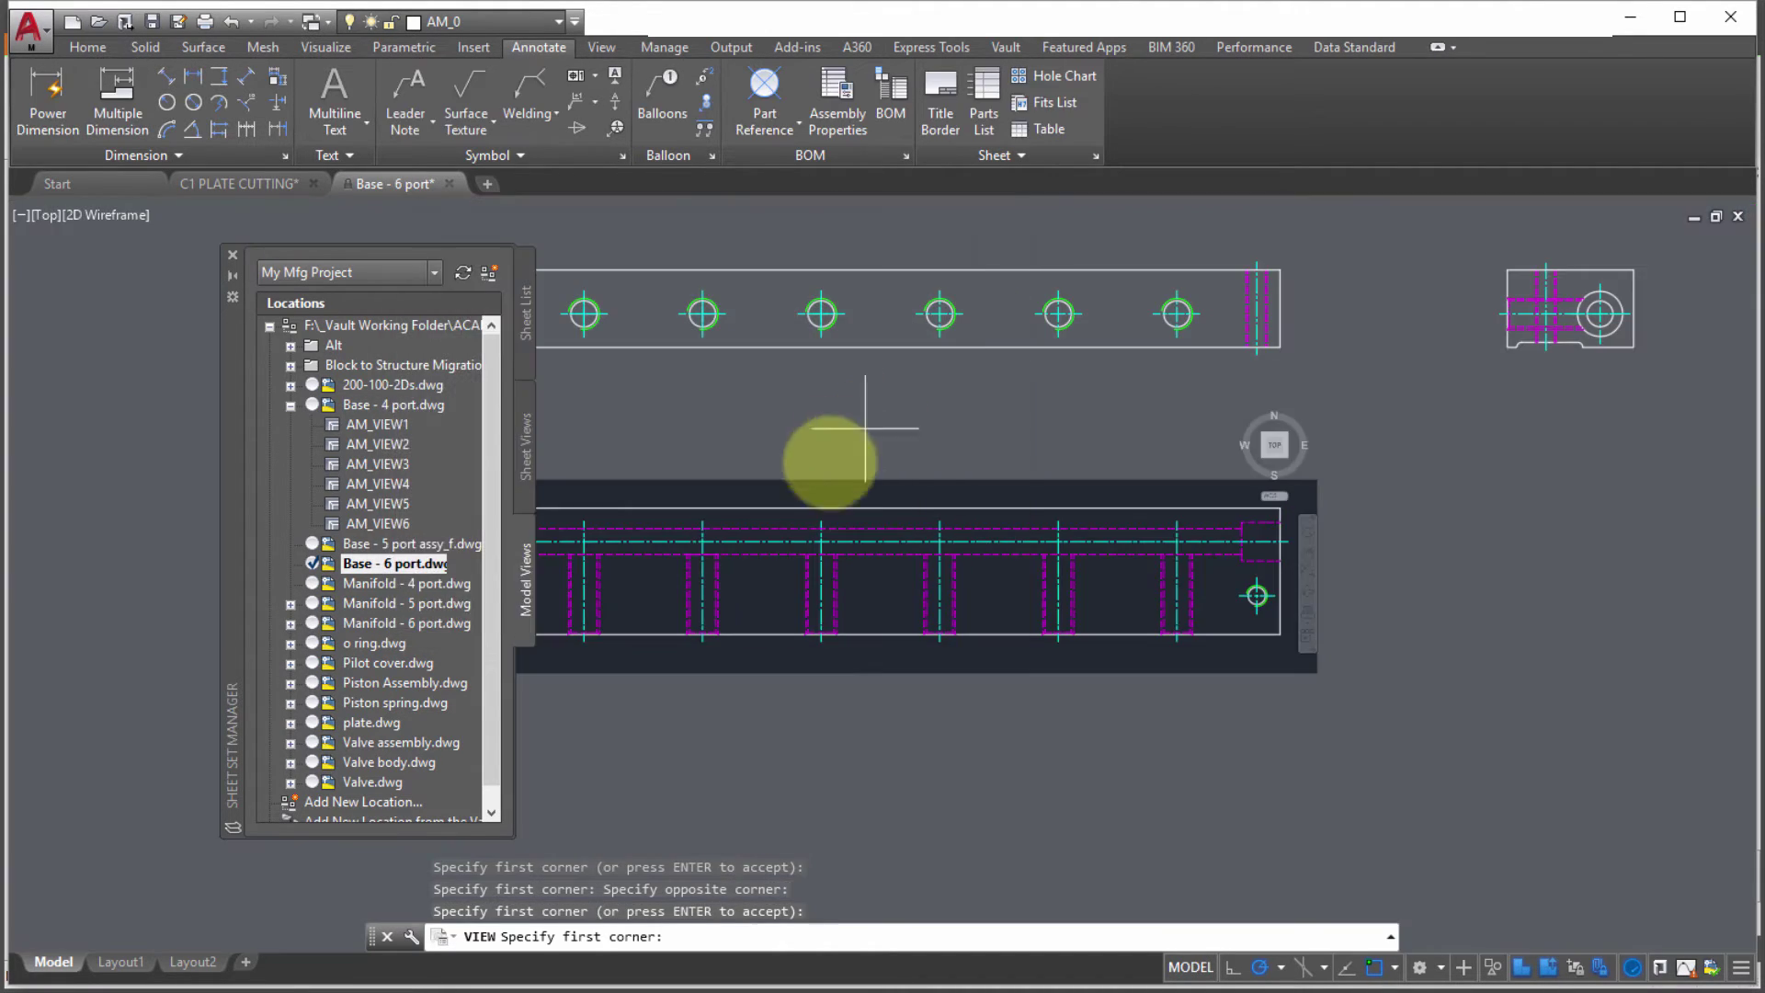
pyautogui.scroll(2, 791, 469)
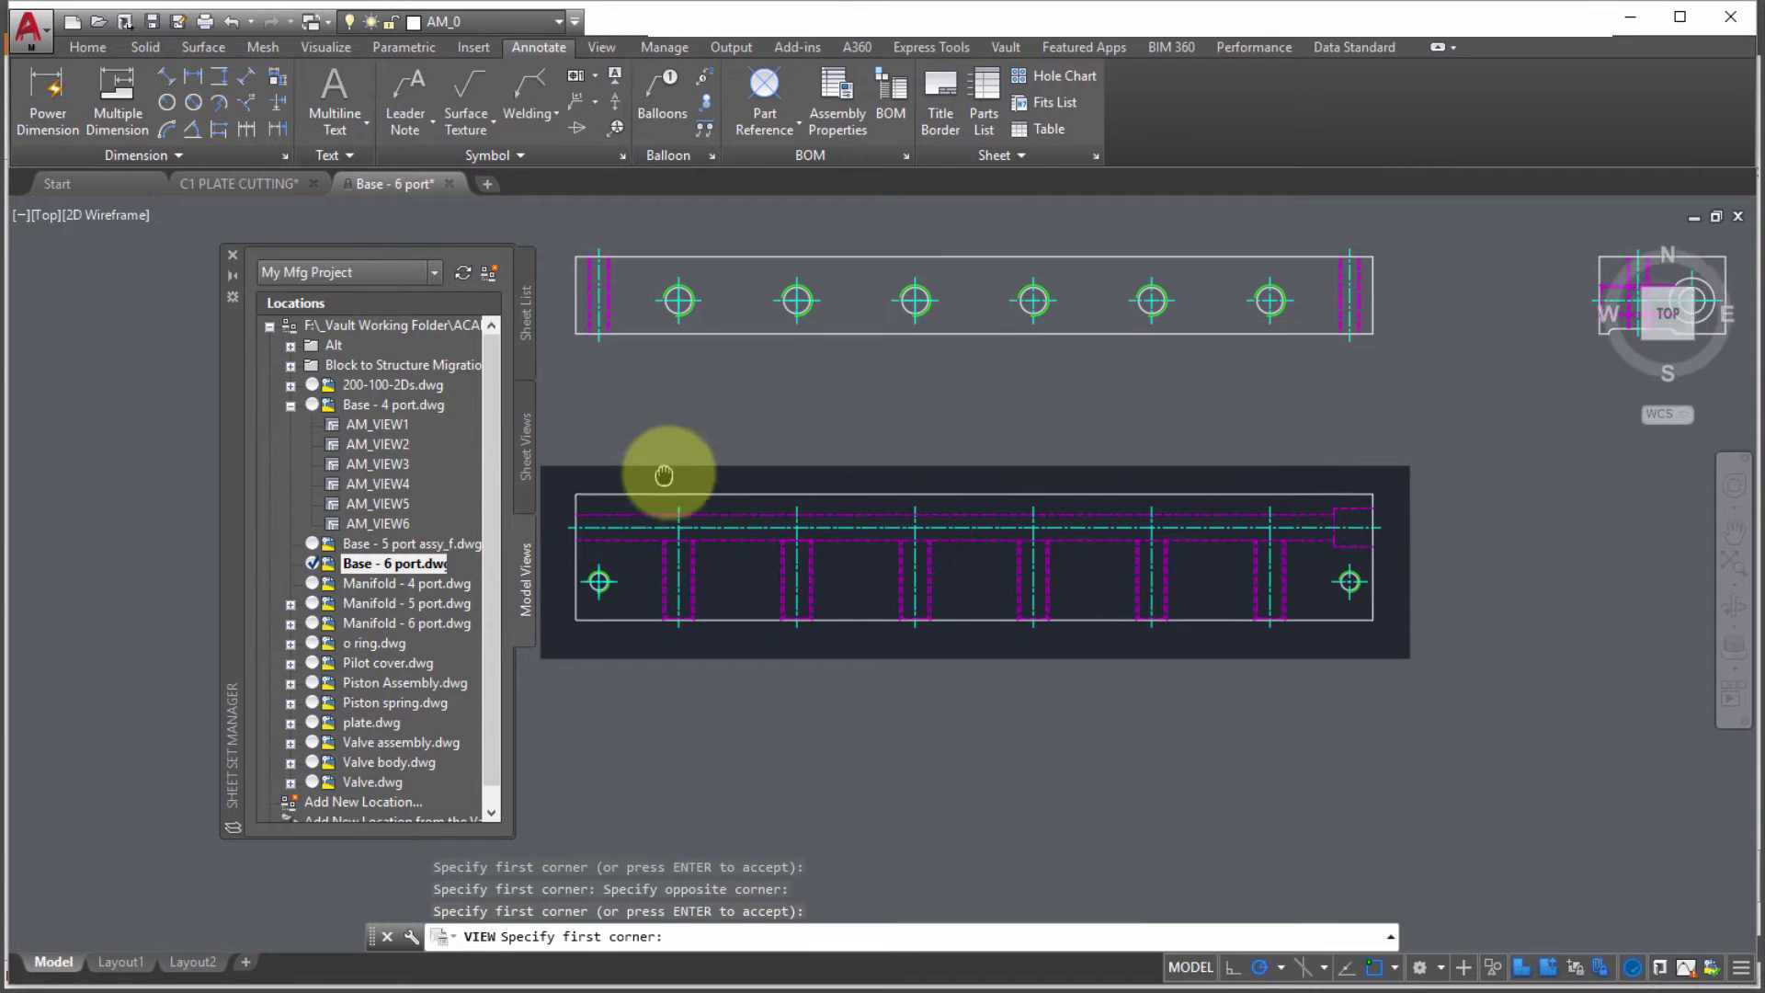
pyautogui.click(564, 476)
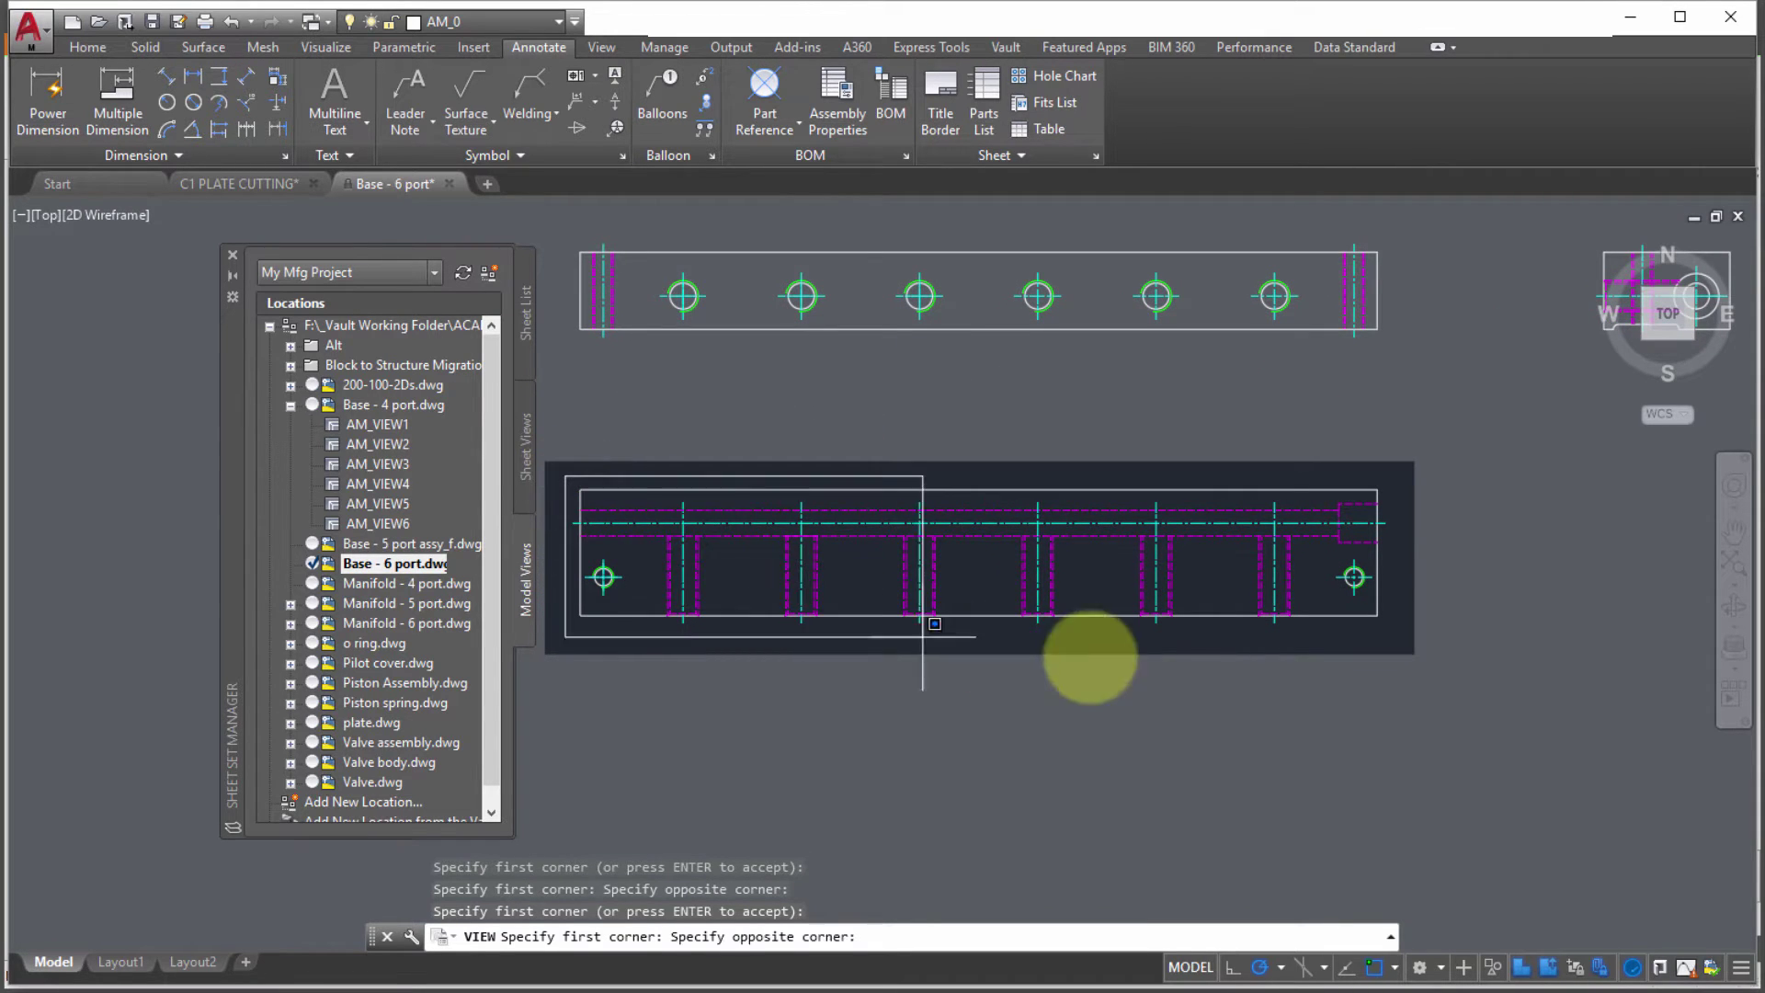
pyautogui.click(1391, 634)
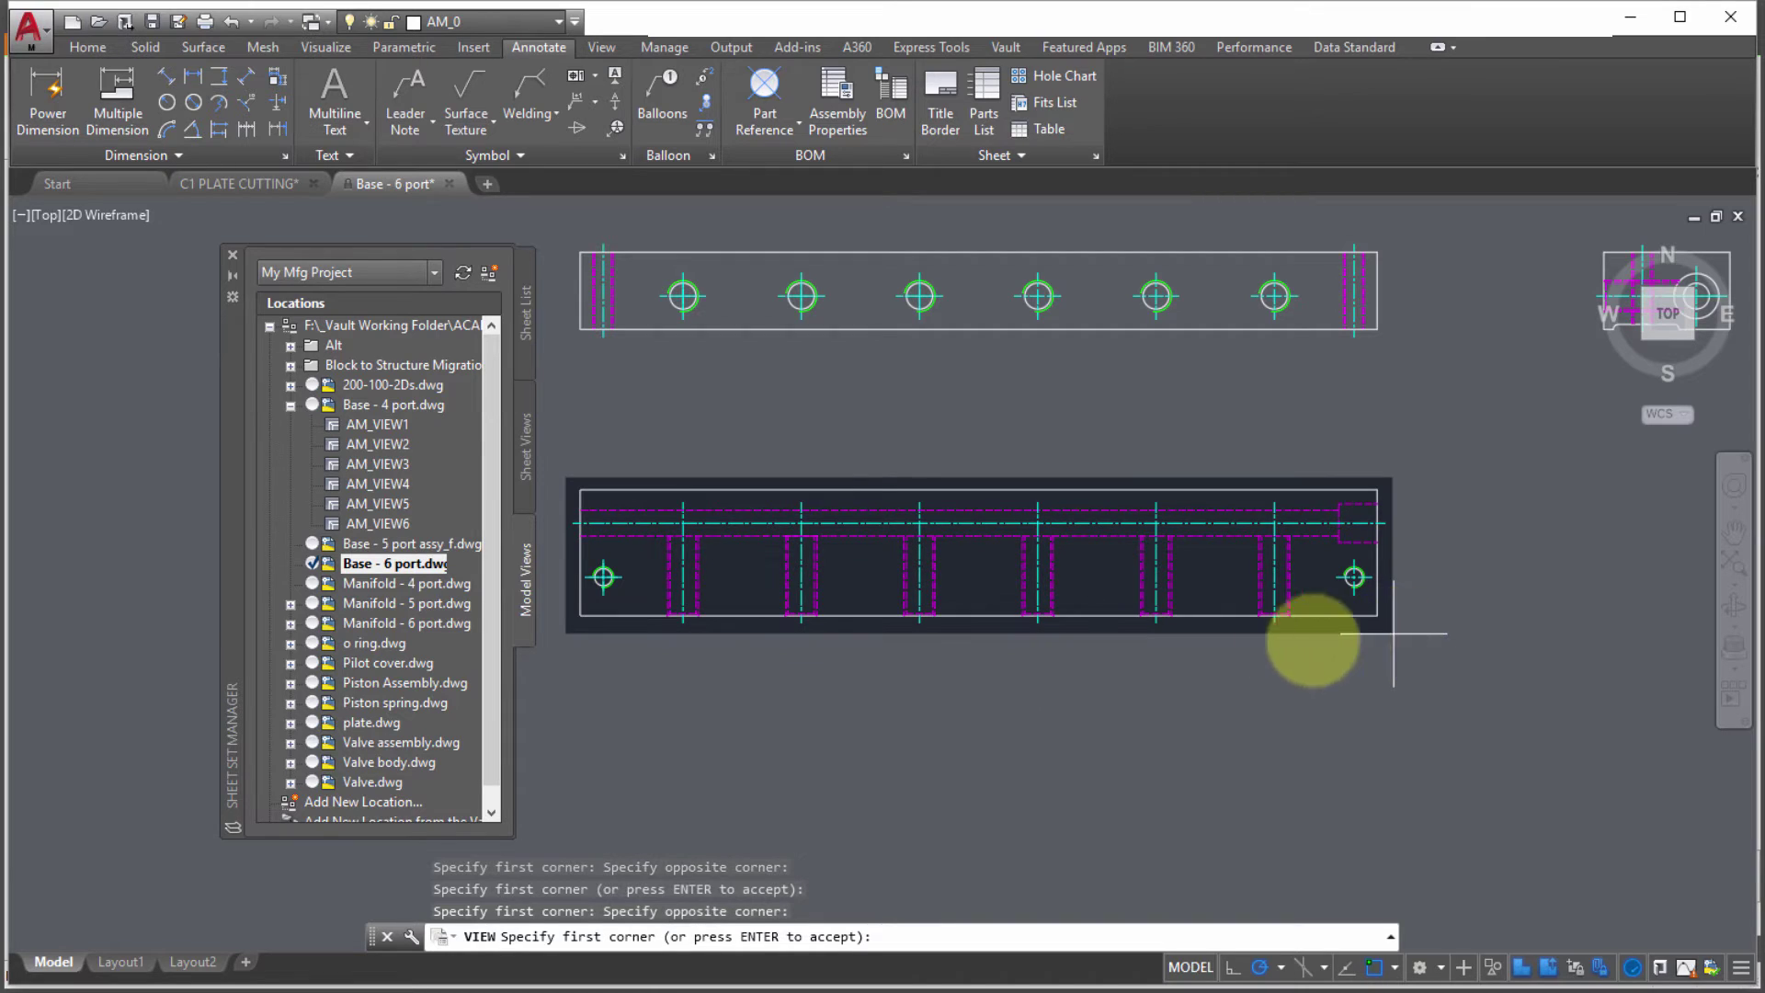
pyautogui.press('Return')
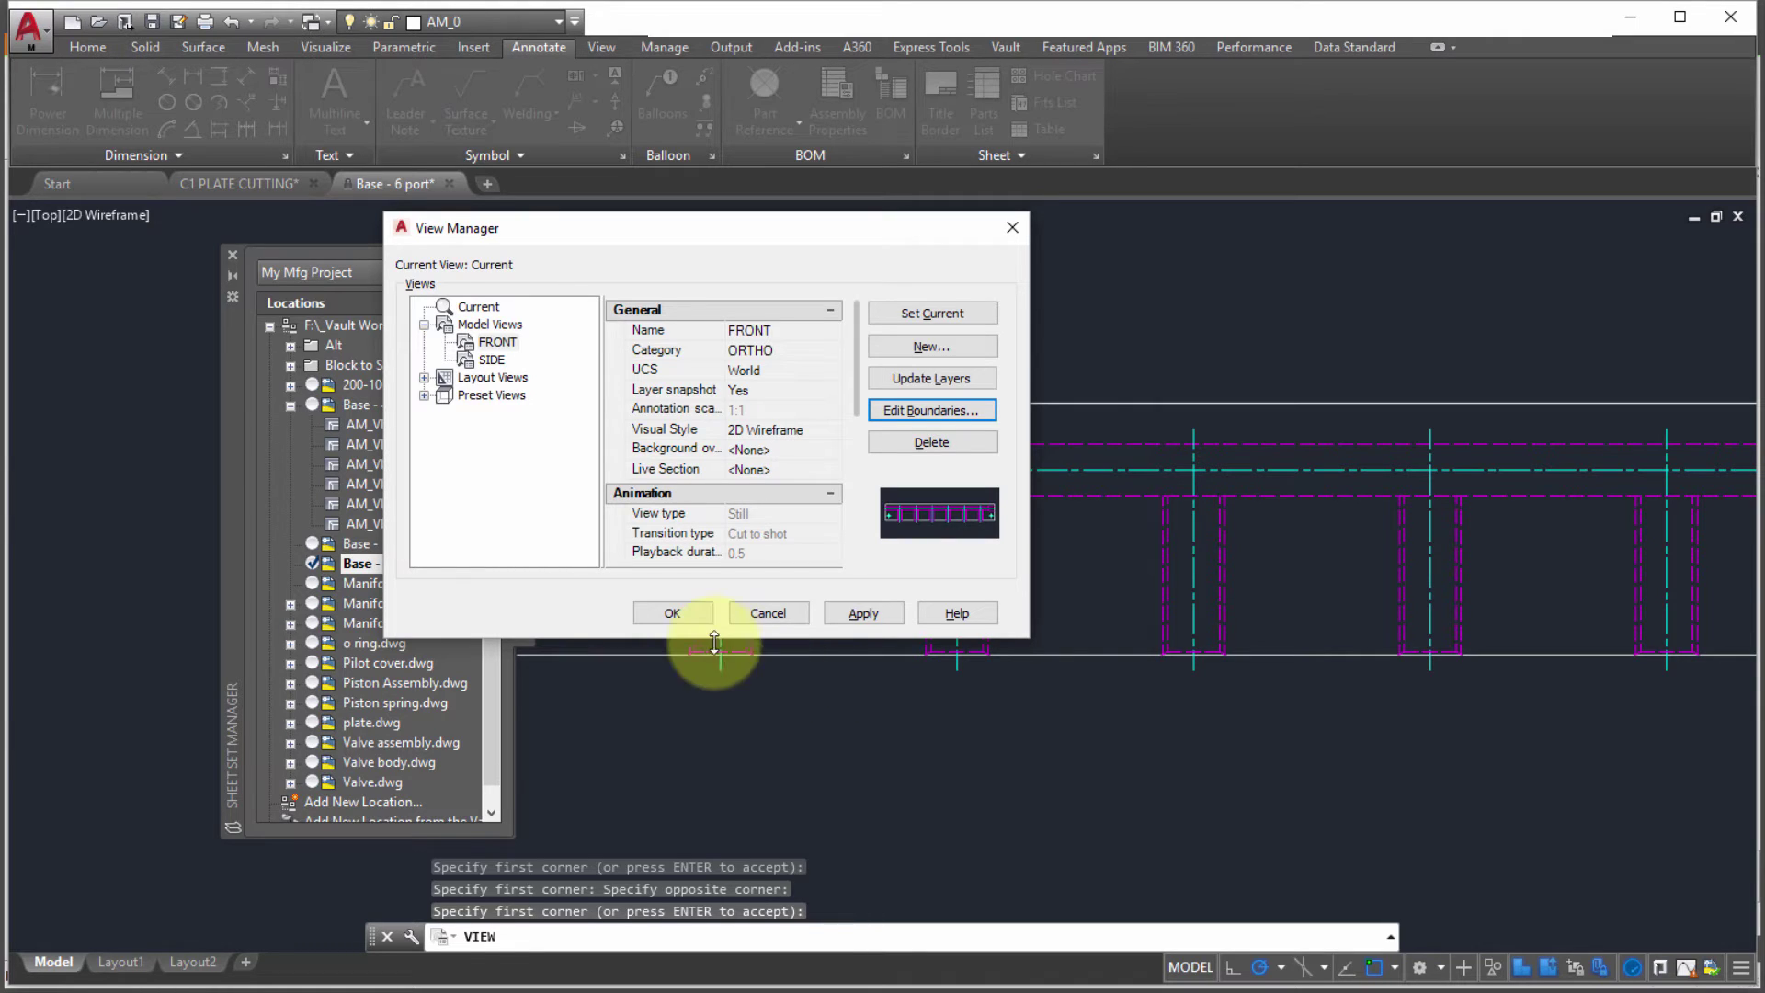
pyautogui.click(687, 615)
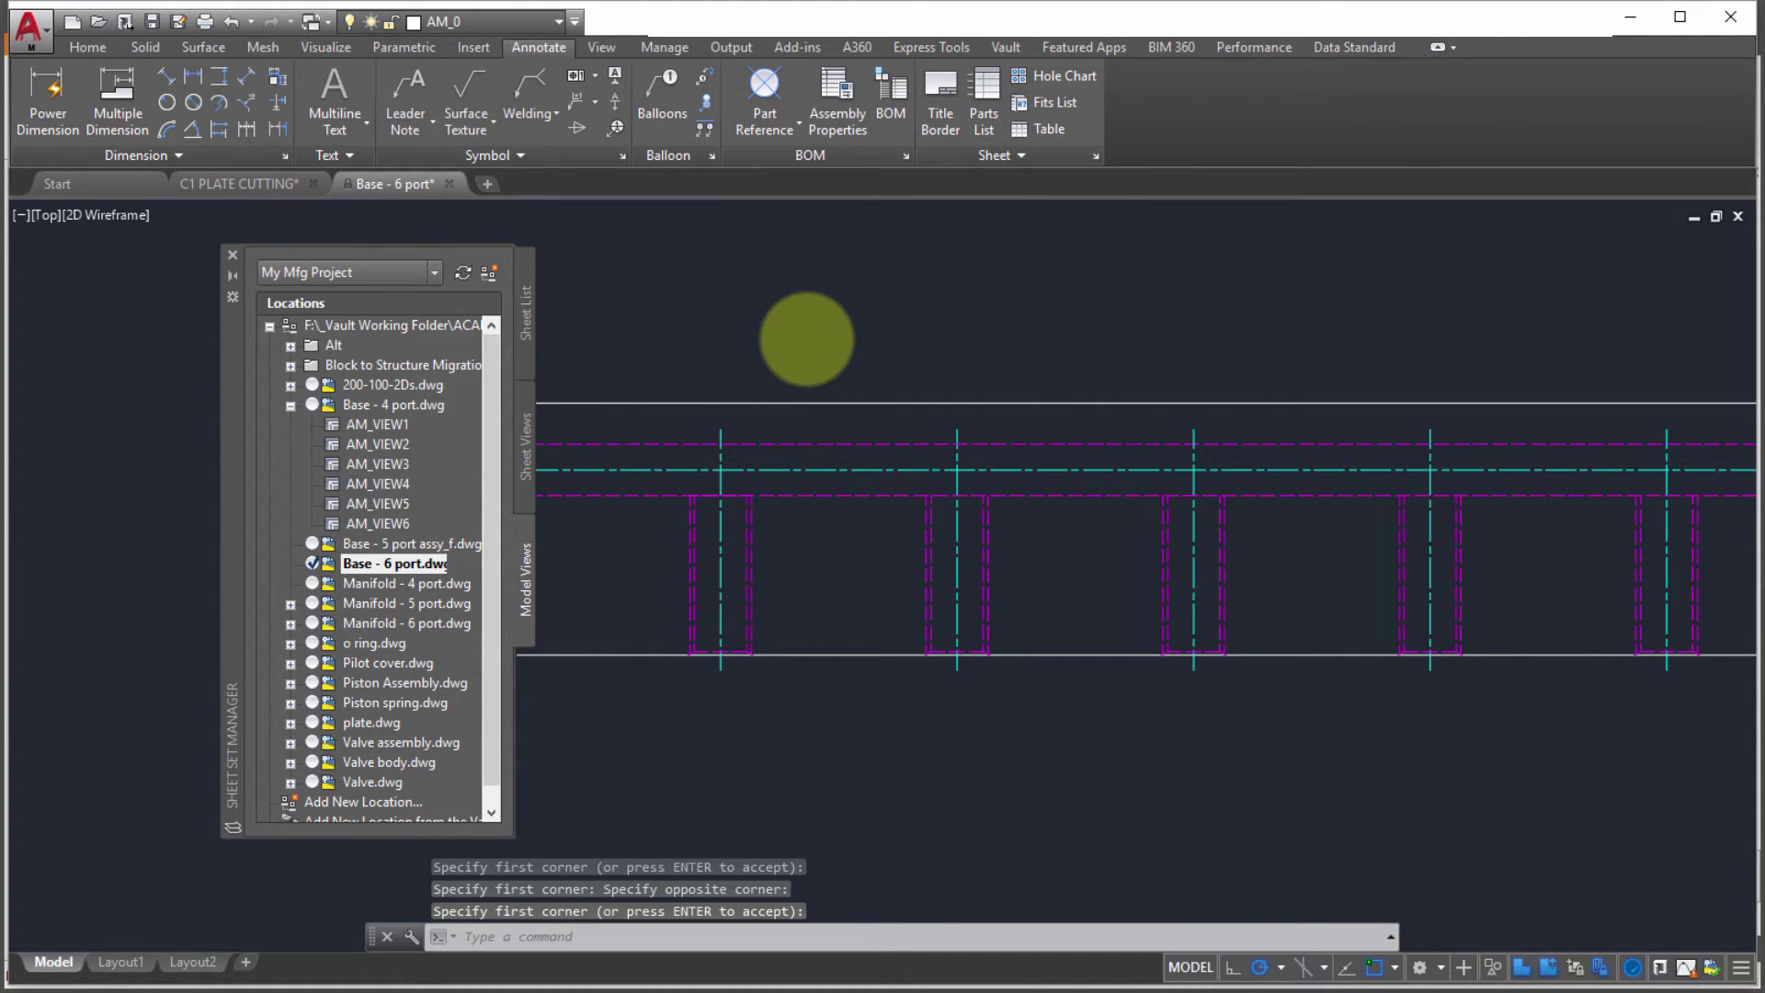
# Step: Save the Base - 6 port drawing with the title "6 port" in its file datasheet
pyautogui.hotkey('ctrl', 's')
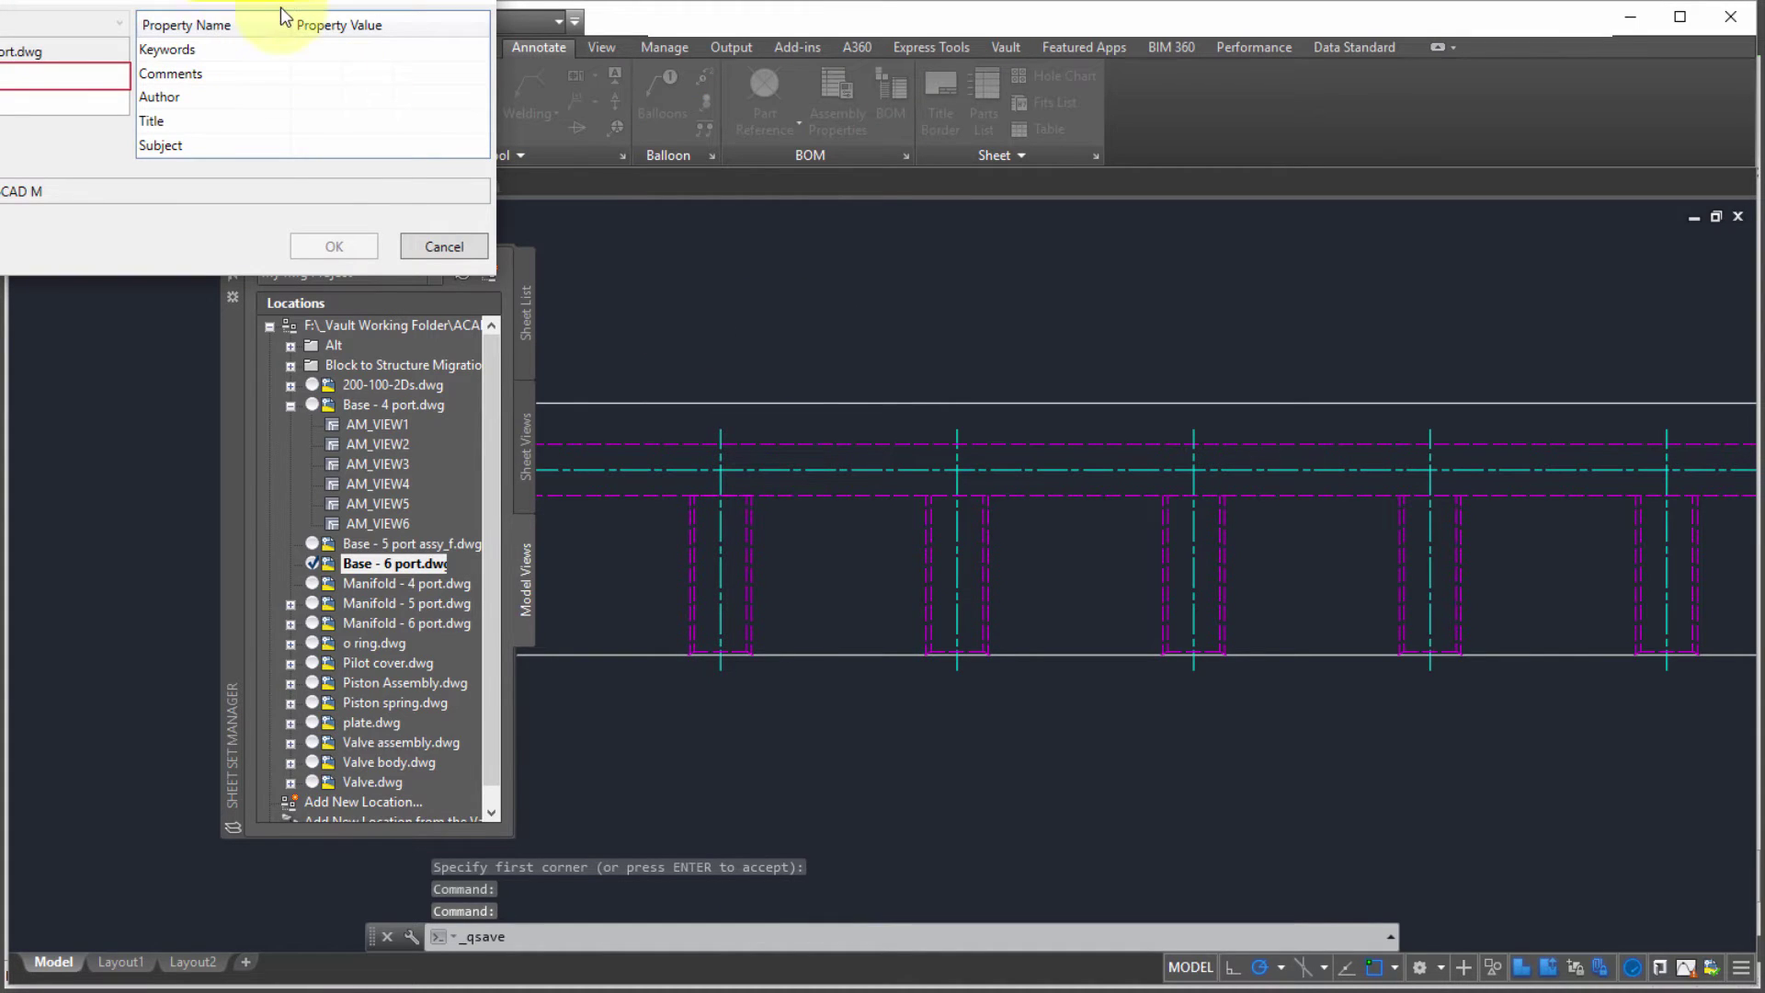
pyautogui.moveTo(355, 20); pyautogui.dragTo(681, 87)
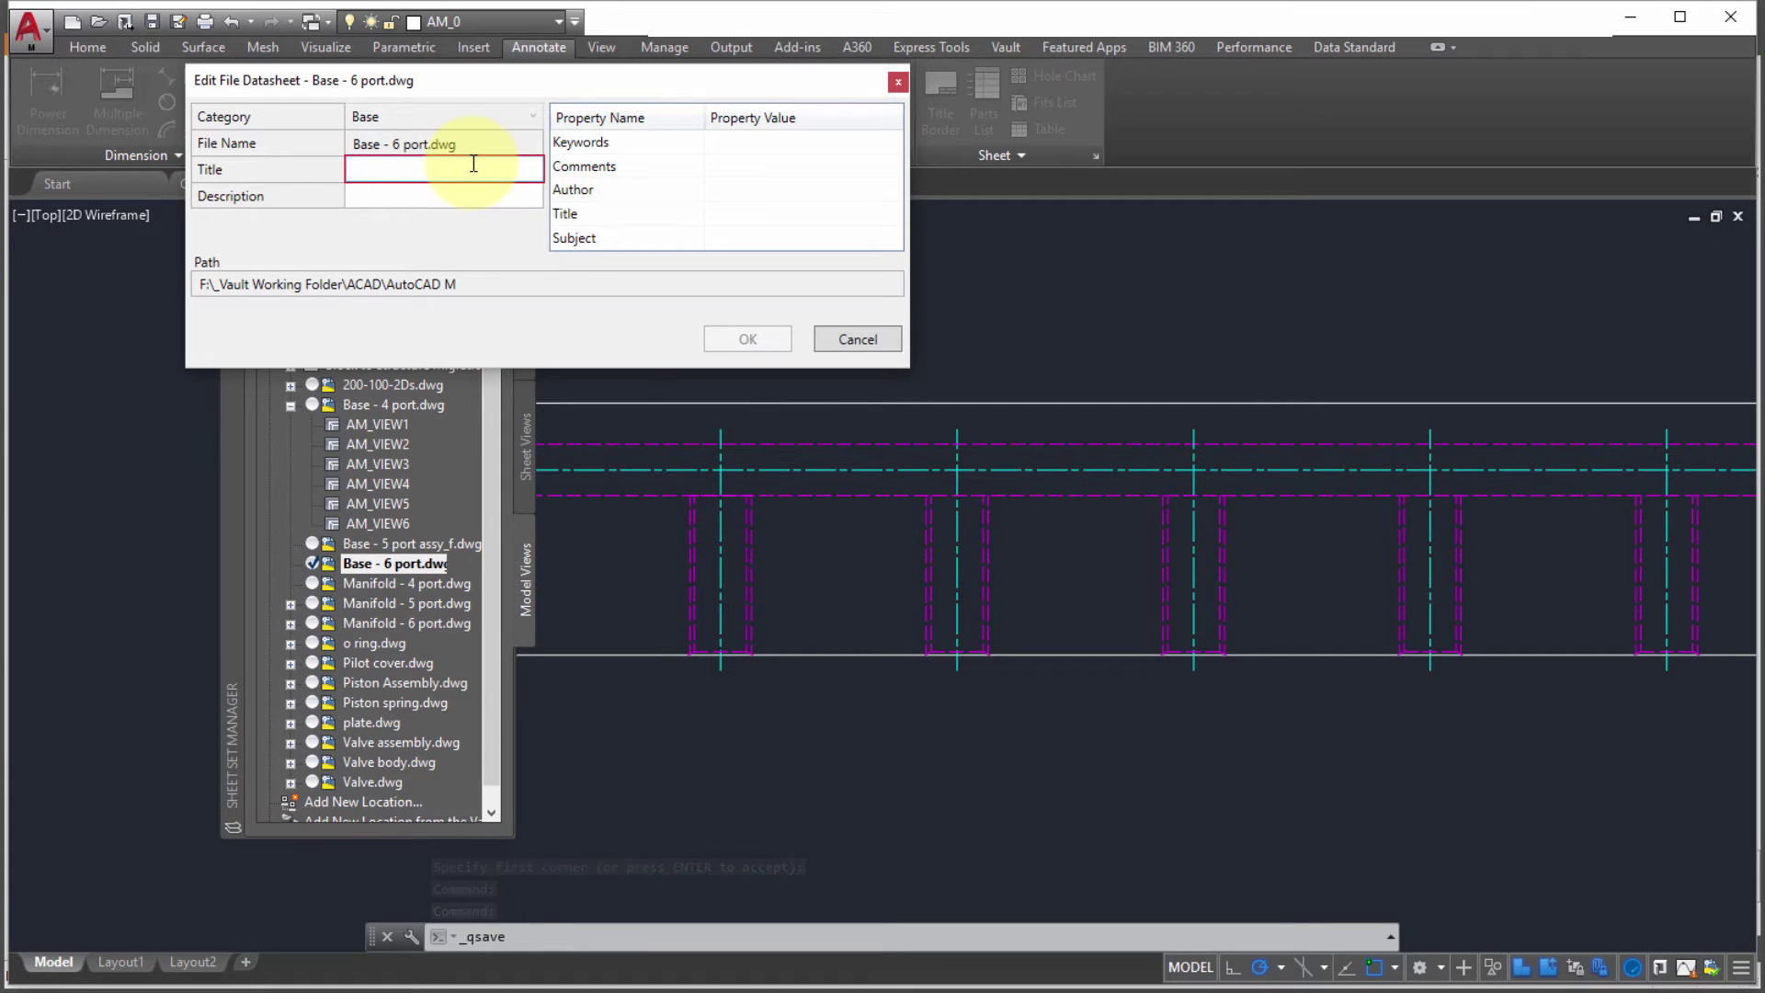
pyautogui.write('6 port')
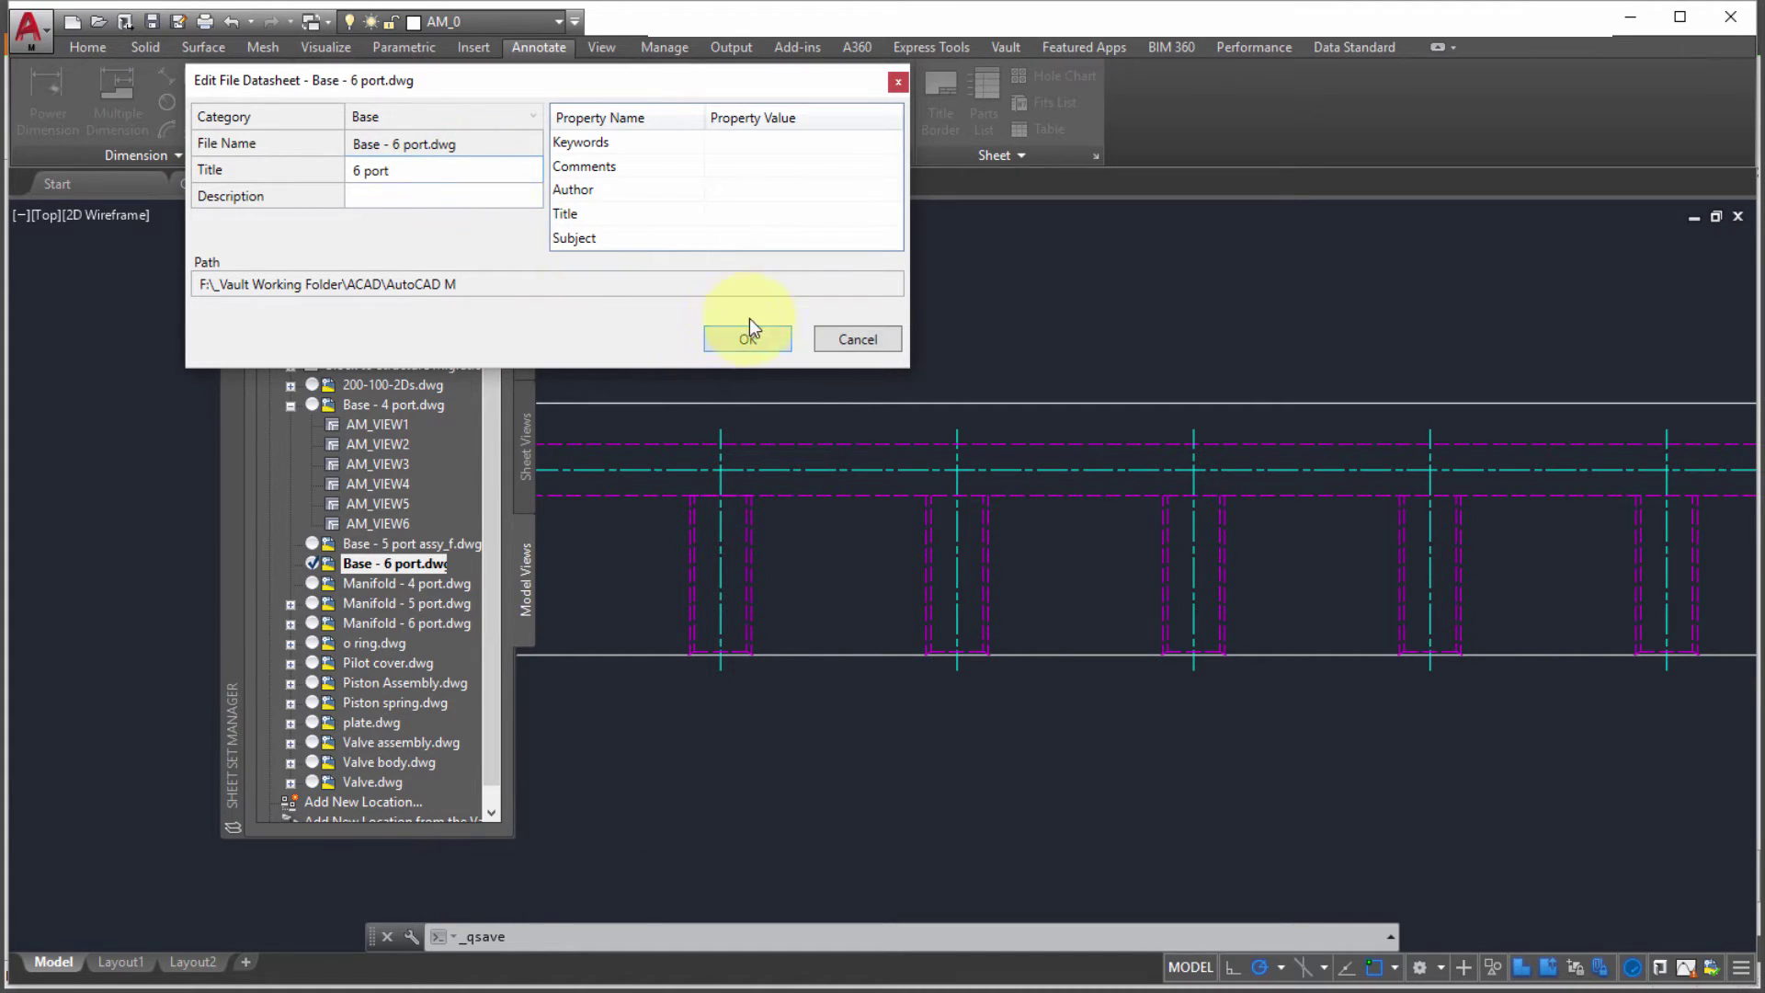
pyautogui.click(747, 336)
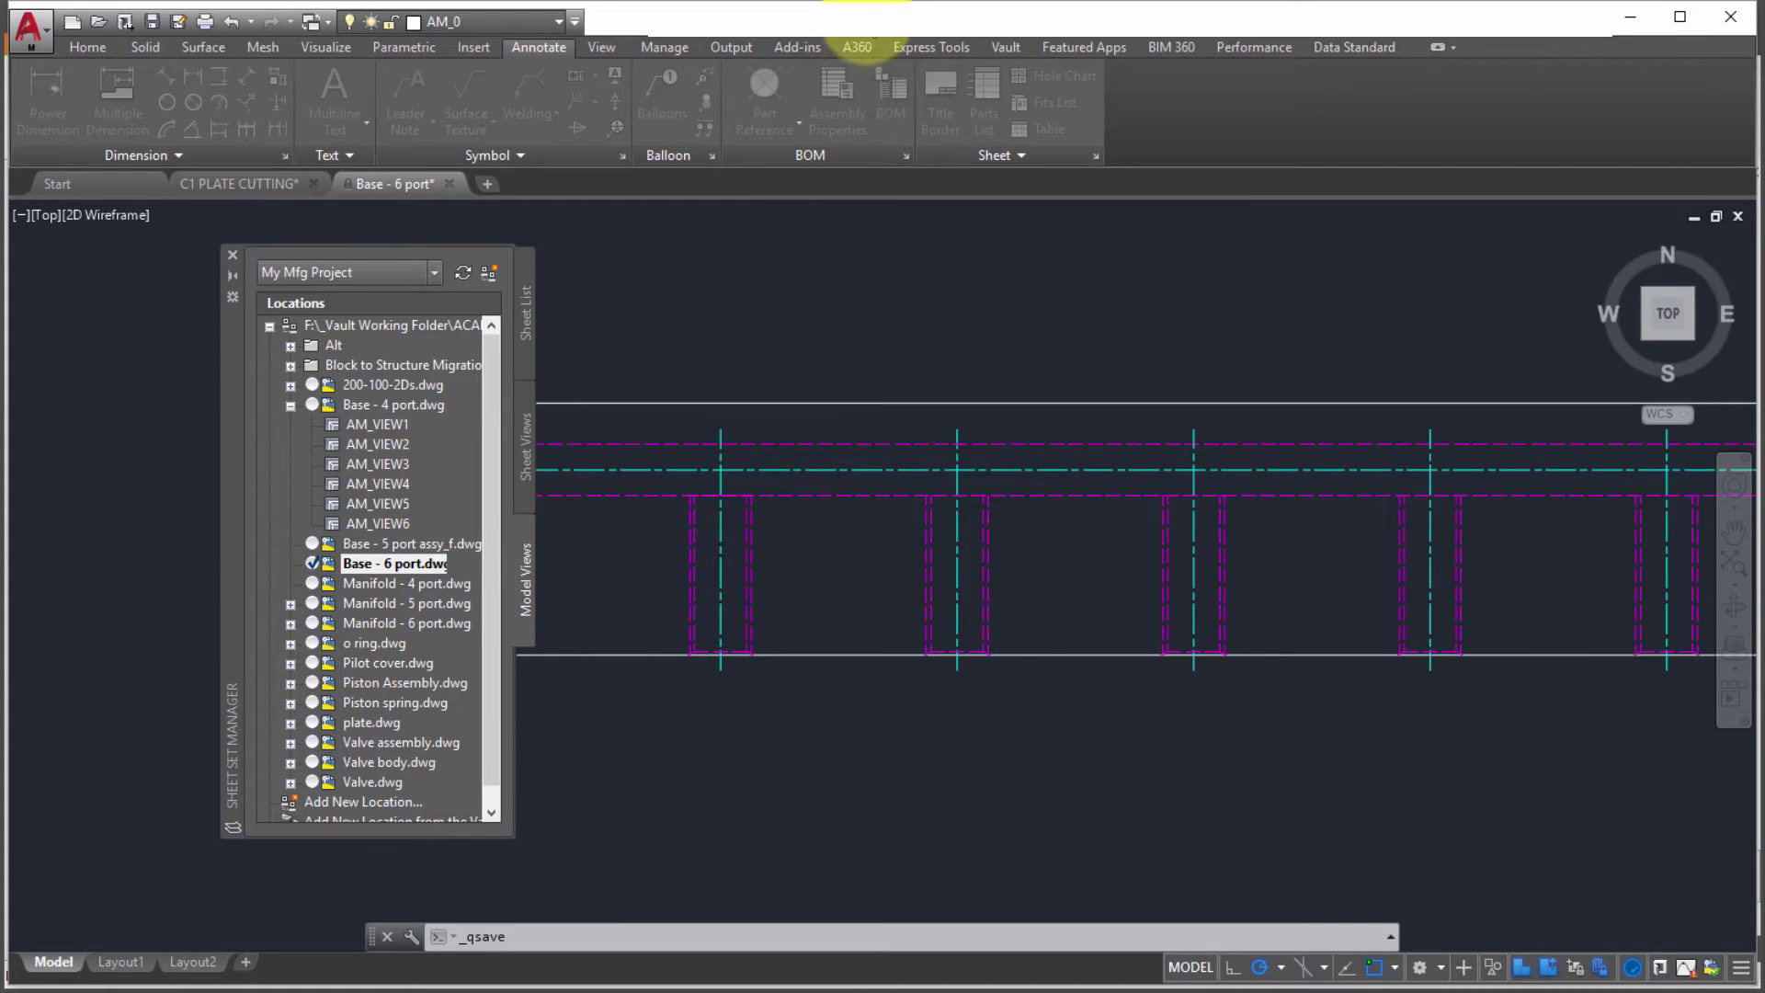
# Step: Refresh the sheet set's model views list and close the Base - 6 port drawing
pyautogui.click(462, 273)
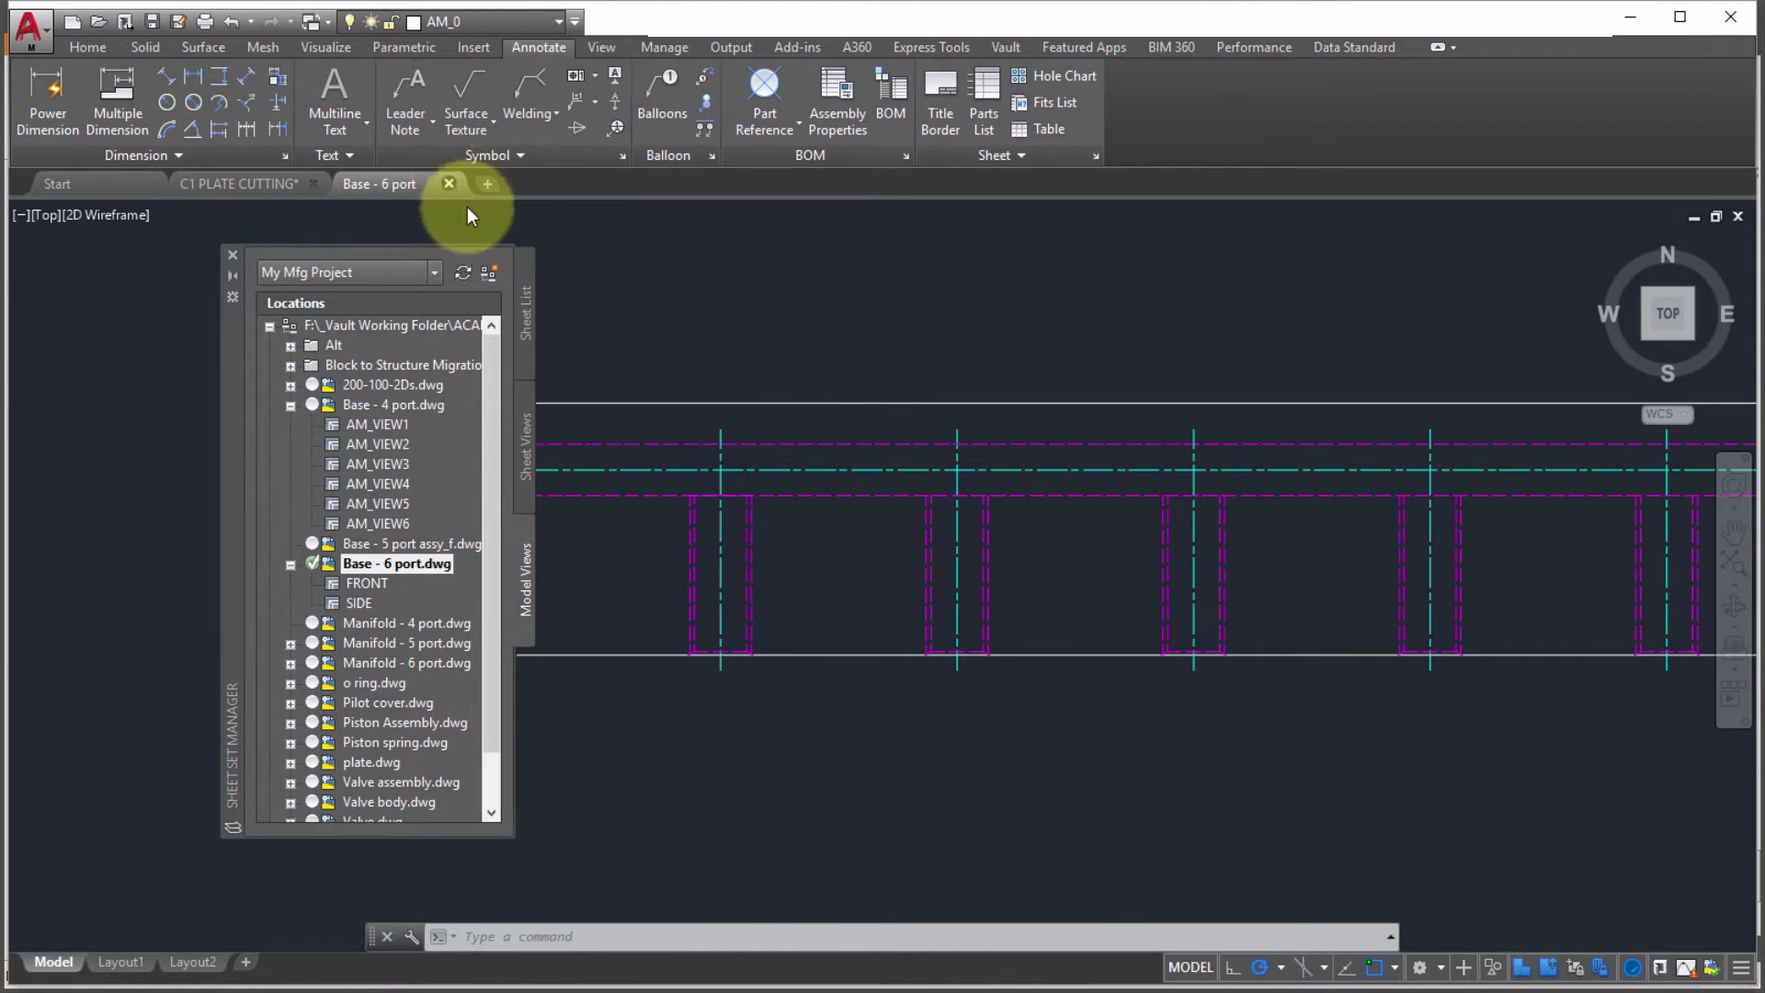
pyautogui.click(450, 184)
# Step: Delete the AM_VIEW1 viewport together with its view label from the C1 PLATE CUTTING sheet
pyautogui.click(603, 299)
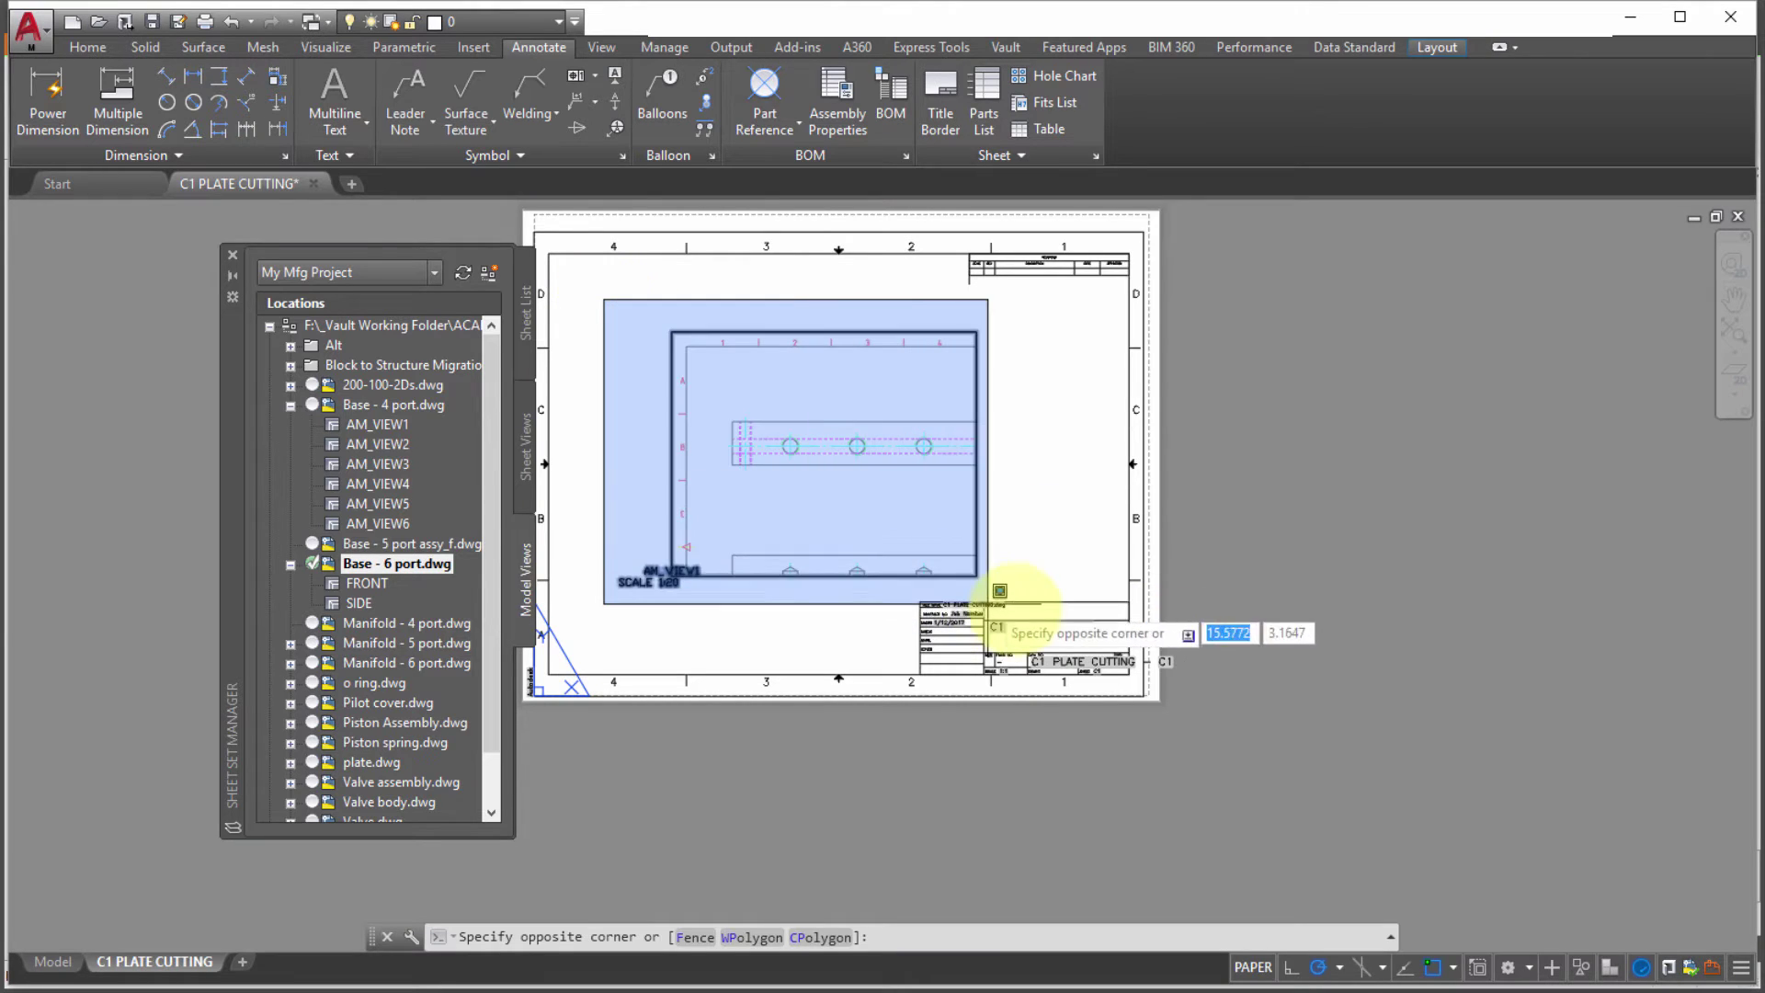
pyautogui.click(1015, 597)
pyautogui.press('Delete')
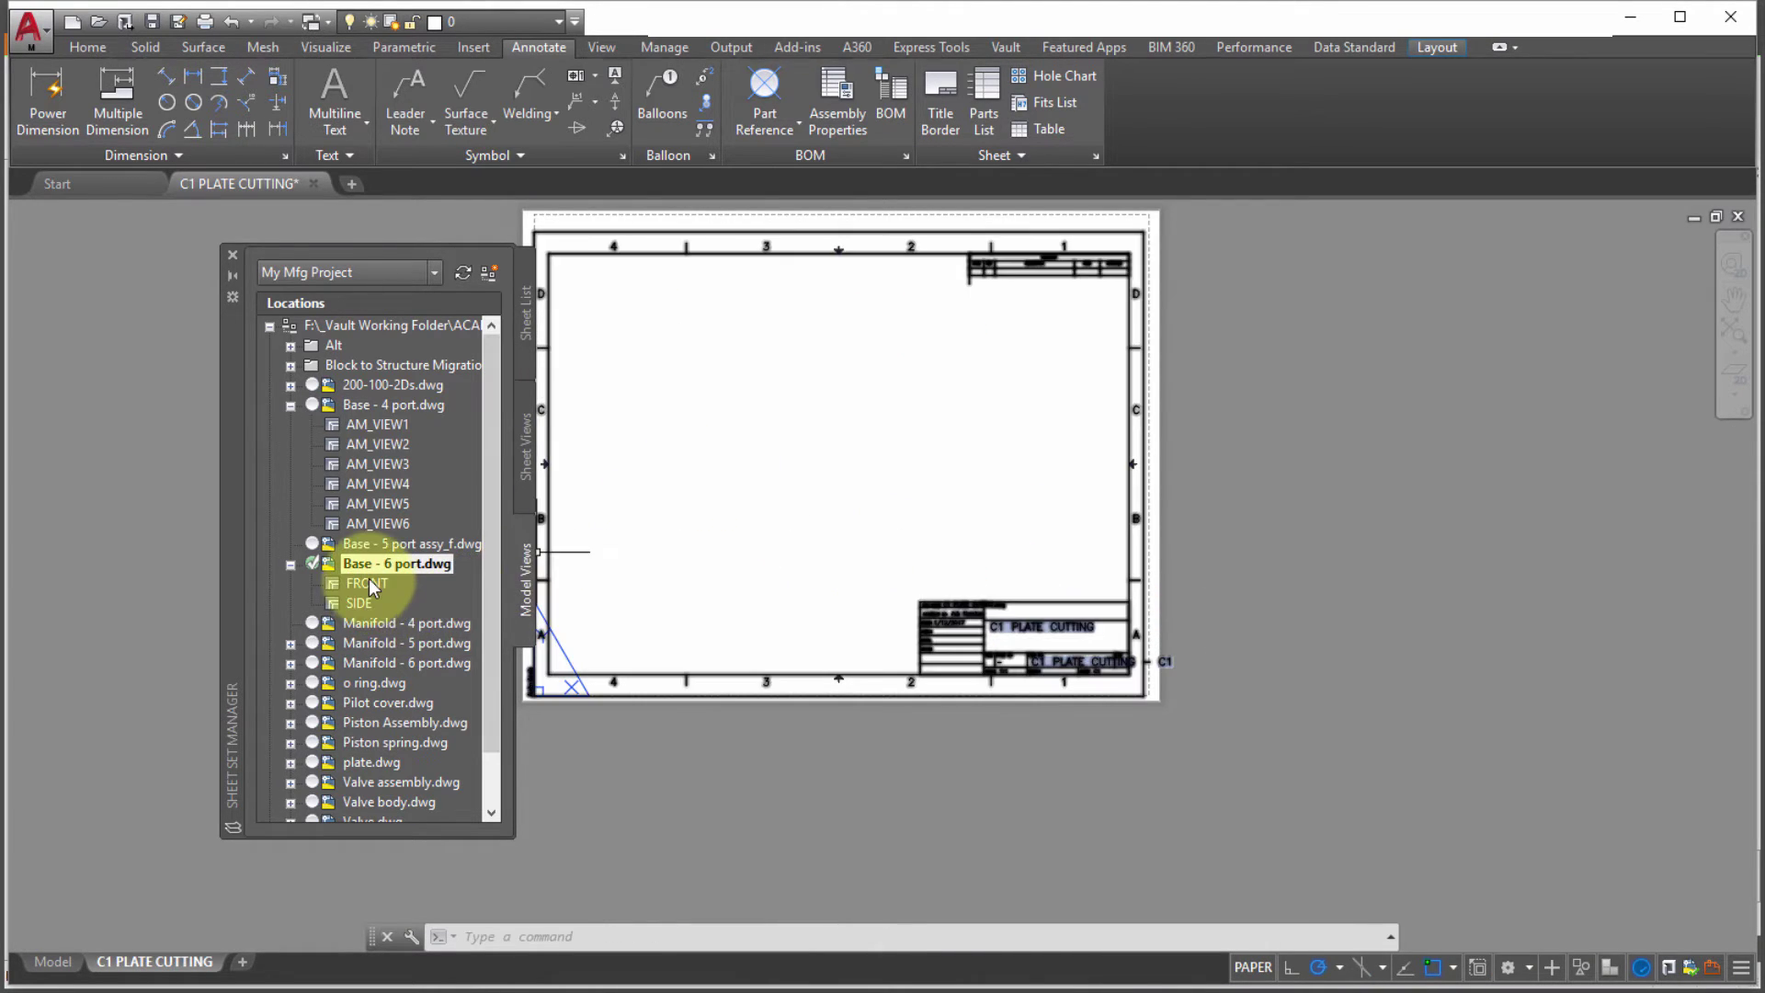
# Step: Place the FRONT model view of Base - 6 port.dwg on the lower part of the sheet at 1:20 scale
pyautogui.moveTo(370, 585); pyautogui.dragTo(688, 432)
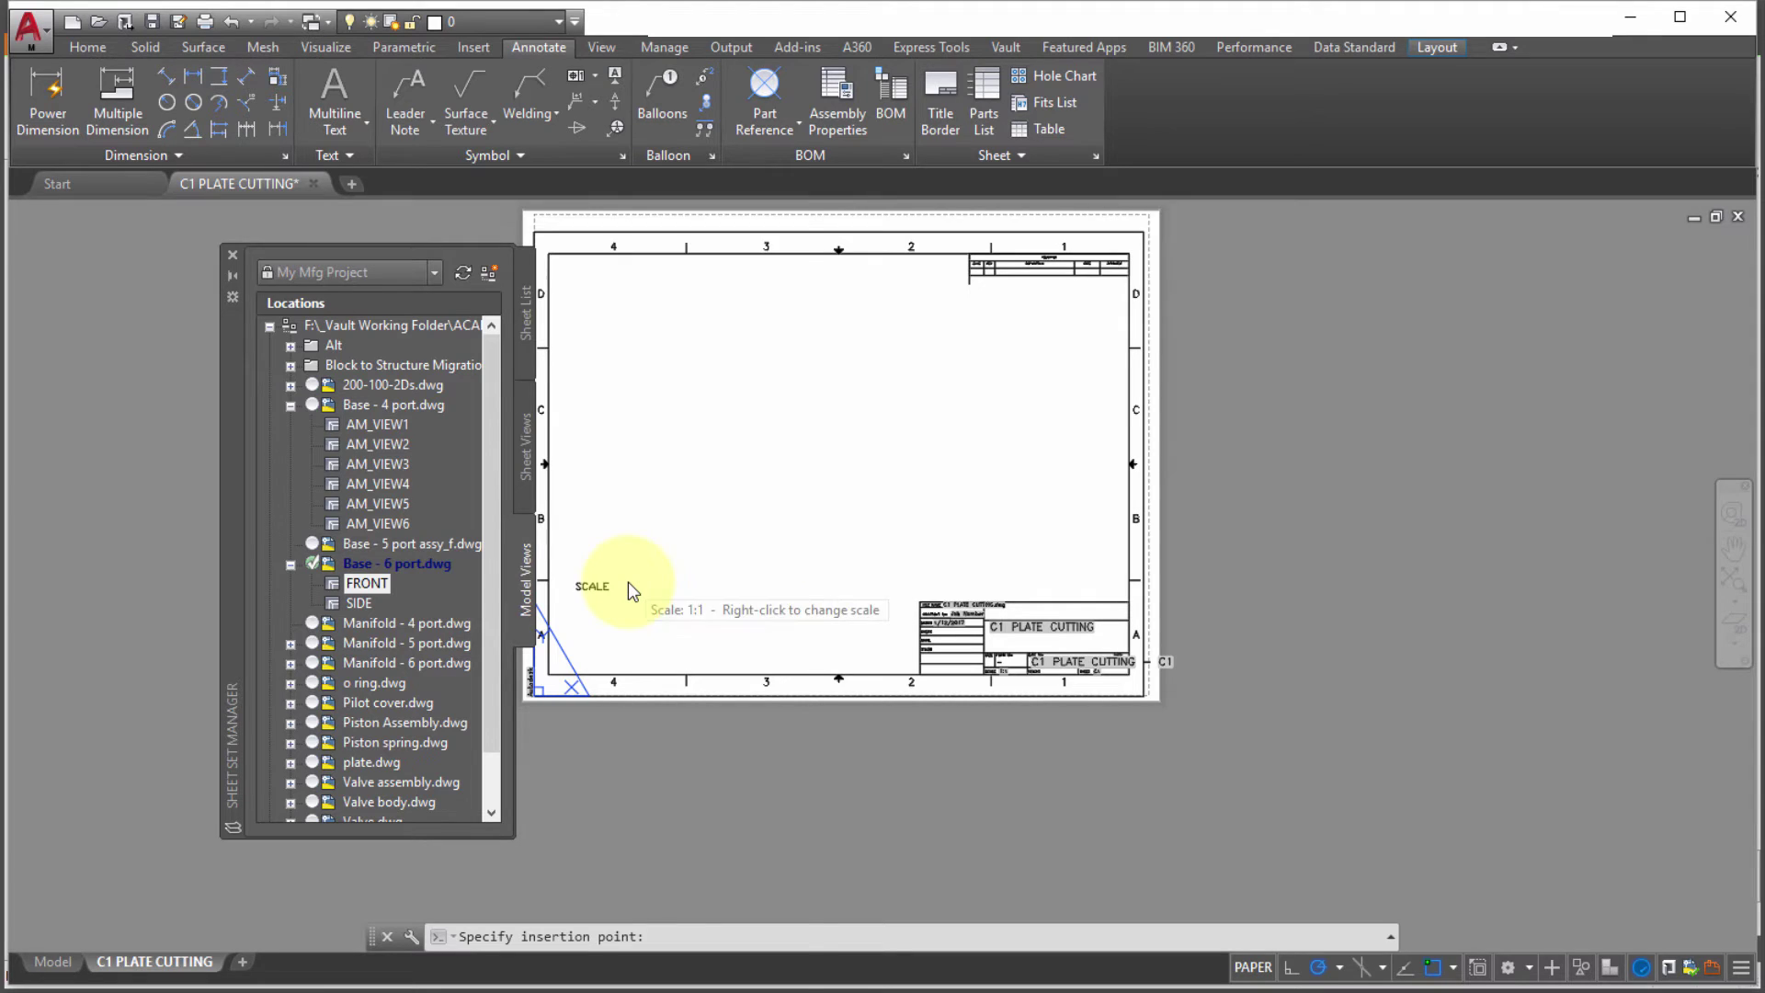
pyautogui.rightClick(629, 586)
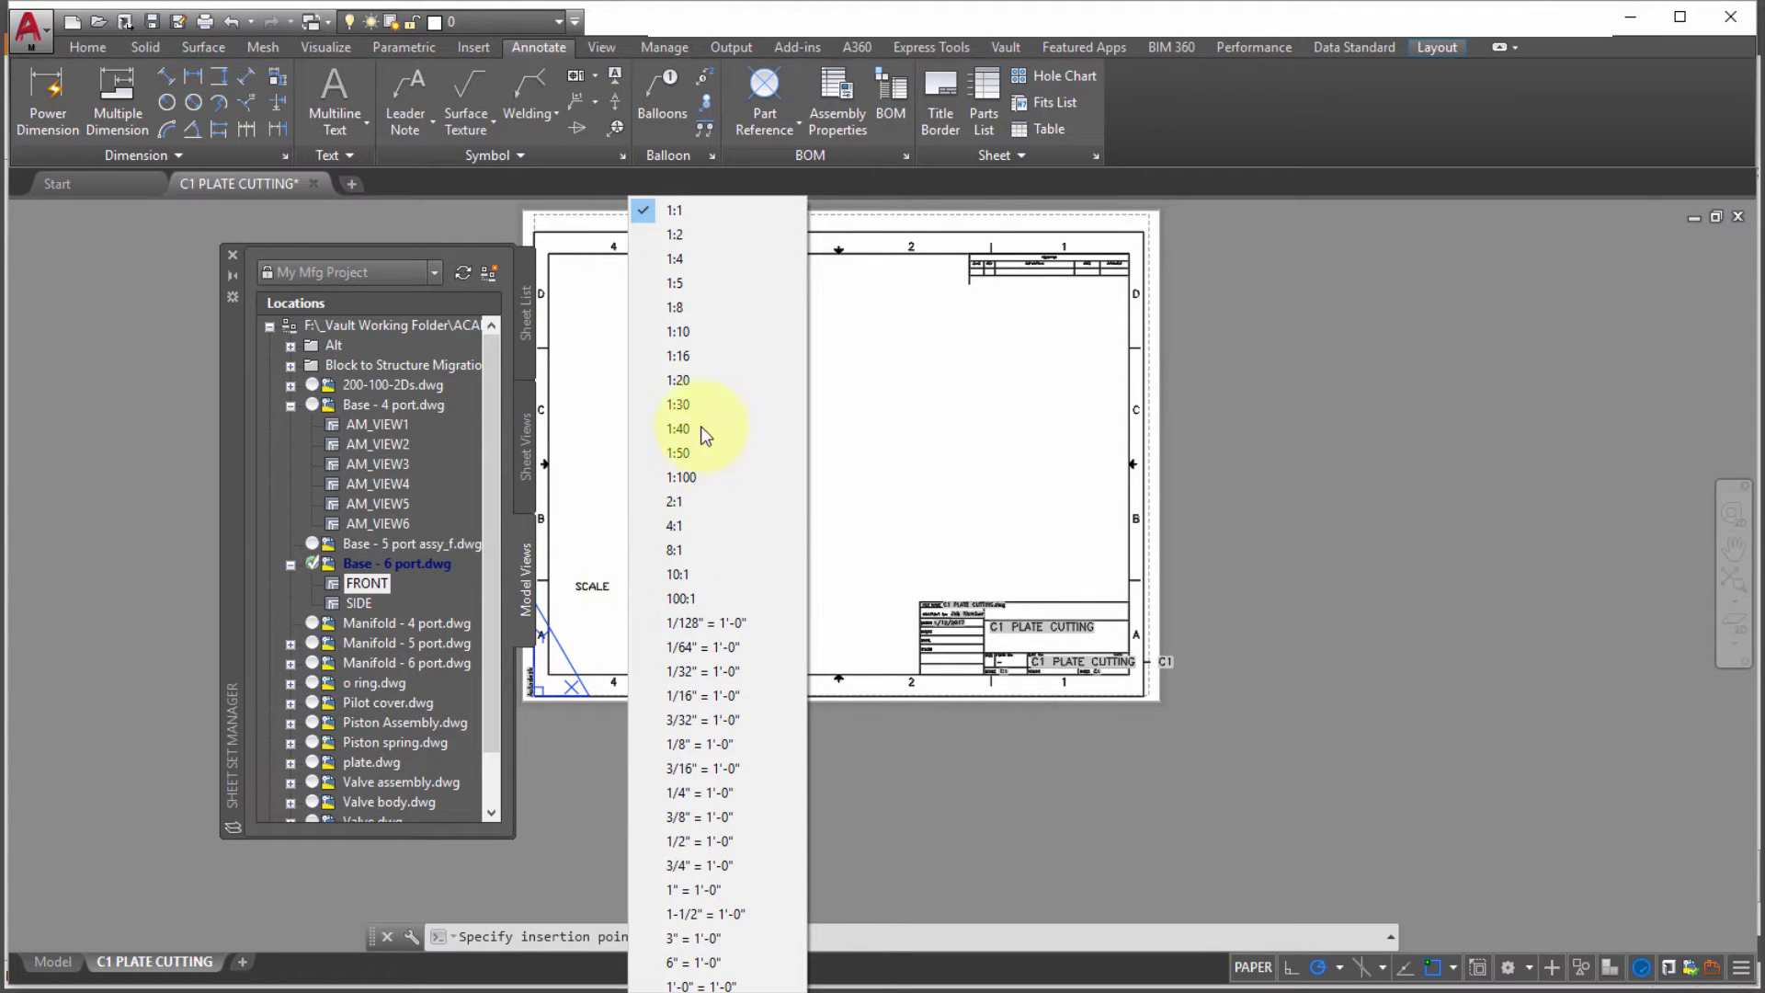
pyautogui.click(645, 497)
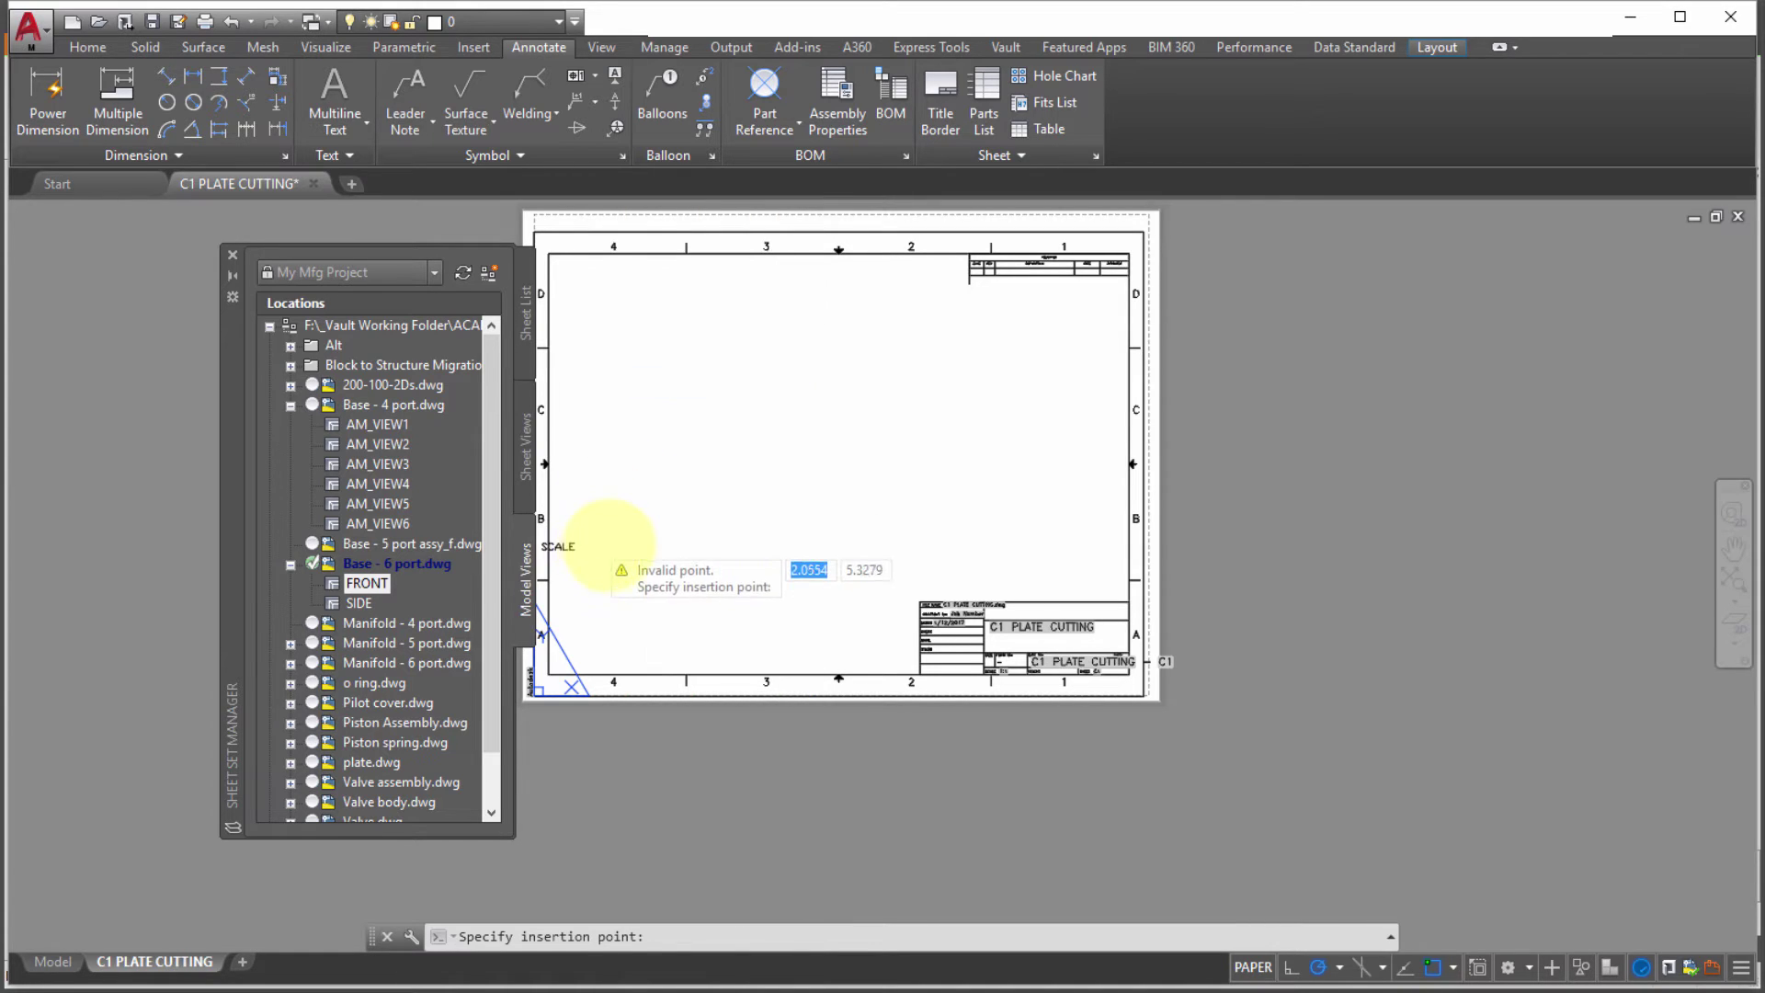
pyautogui.moveTo(614, 555); pyautogui.dragTo(652, 581, button='middle')
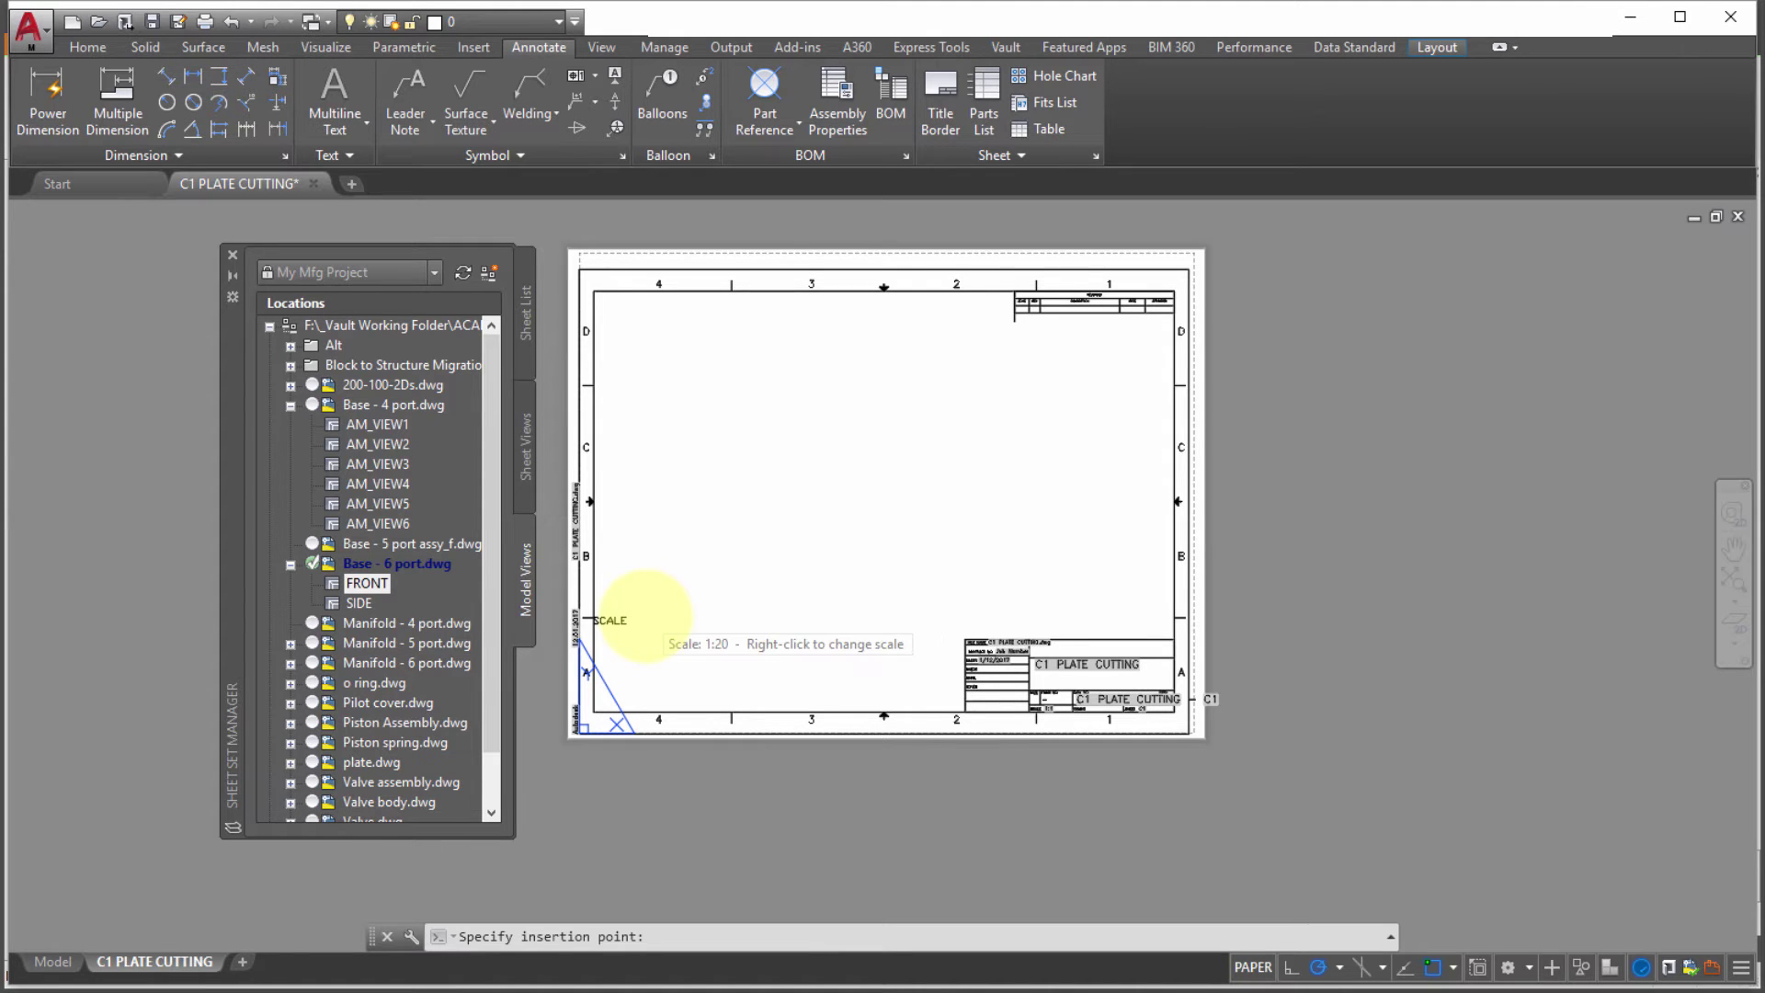
pyautogui.click(648, 615)
# Step: Check the sheet drawing's external references with the XREF command and close the references palette
pyautogui.moveTo(816, 472); pyautogui.dragTo(855, 393, button='middle')
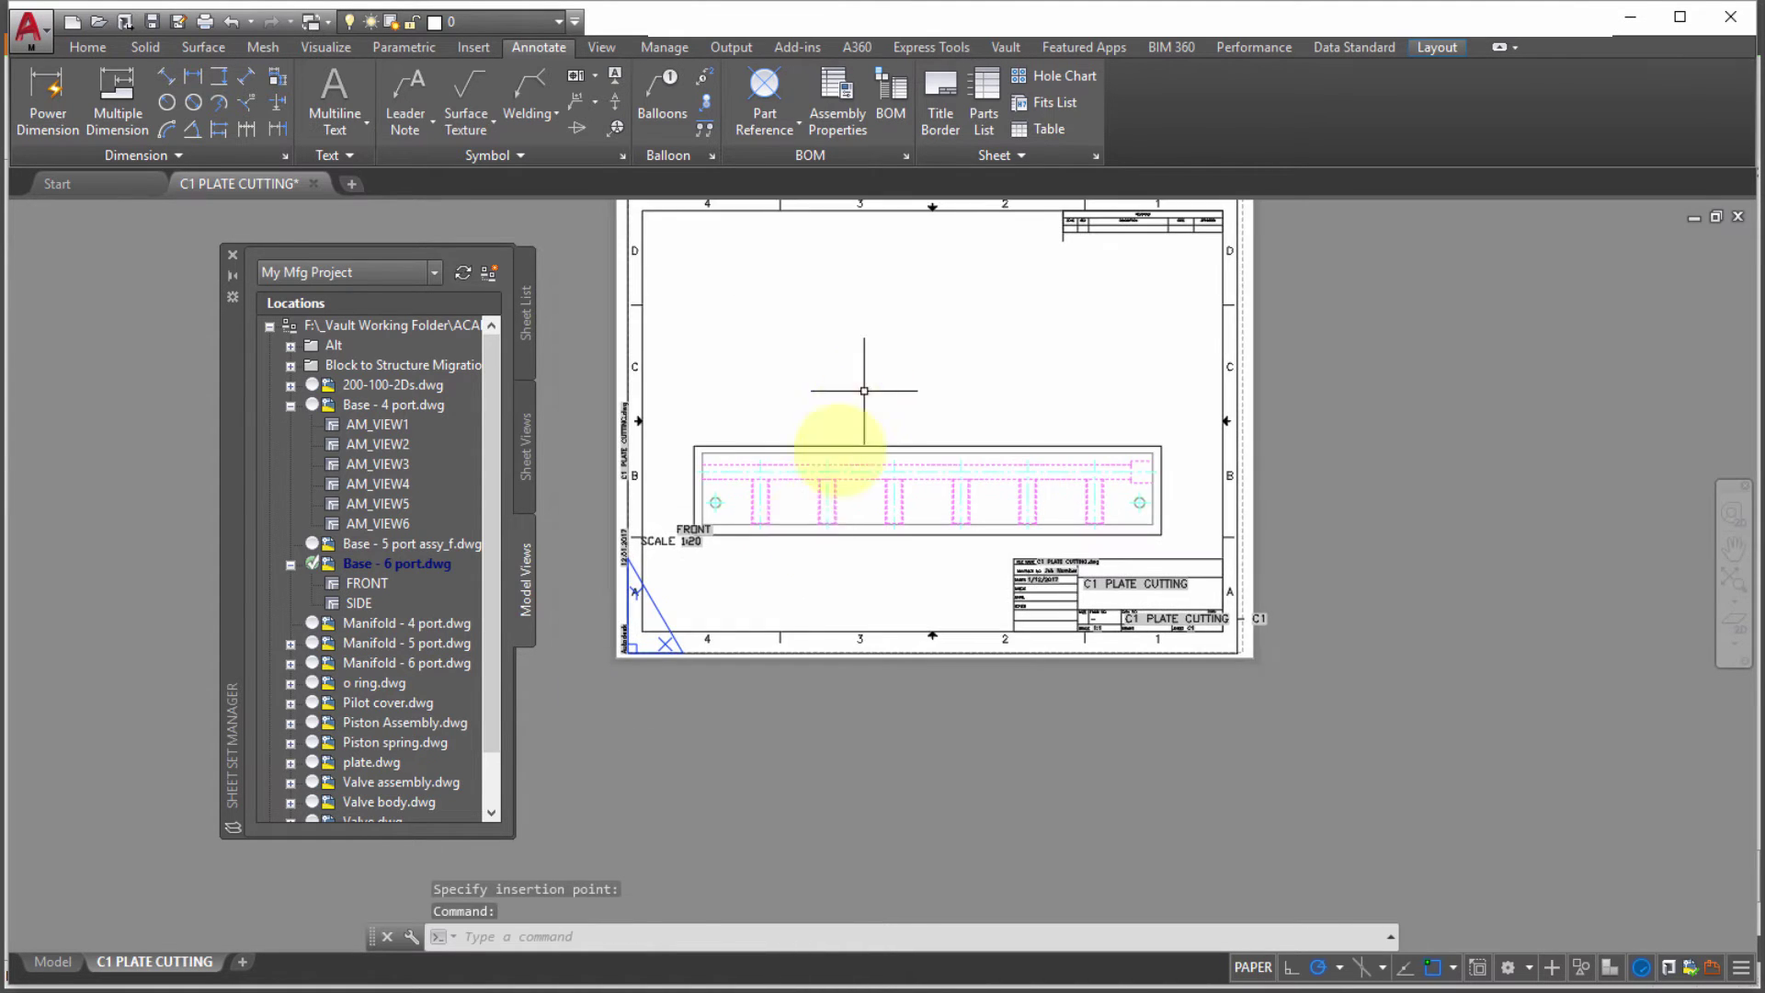
pyautogui.scroll(4, 788, 543)
pyautogui.moveTo(788, 532); pyautogui.dragTo(915, 573, button='middle')
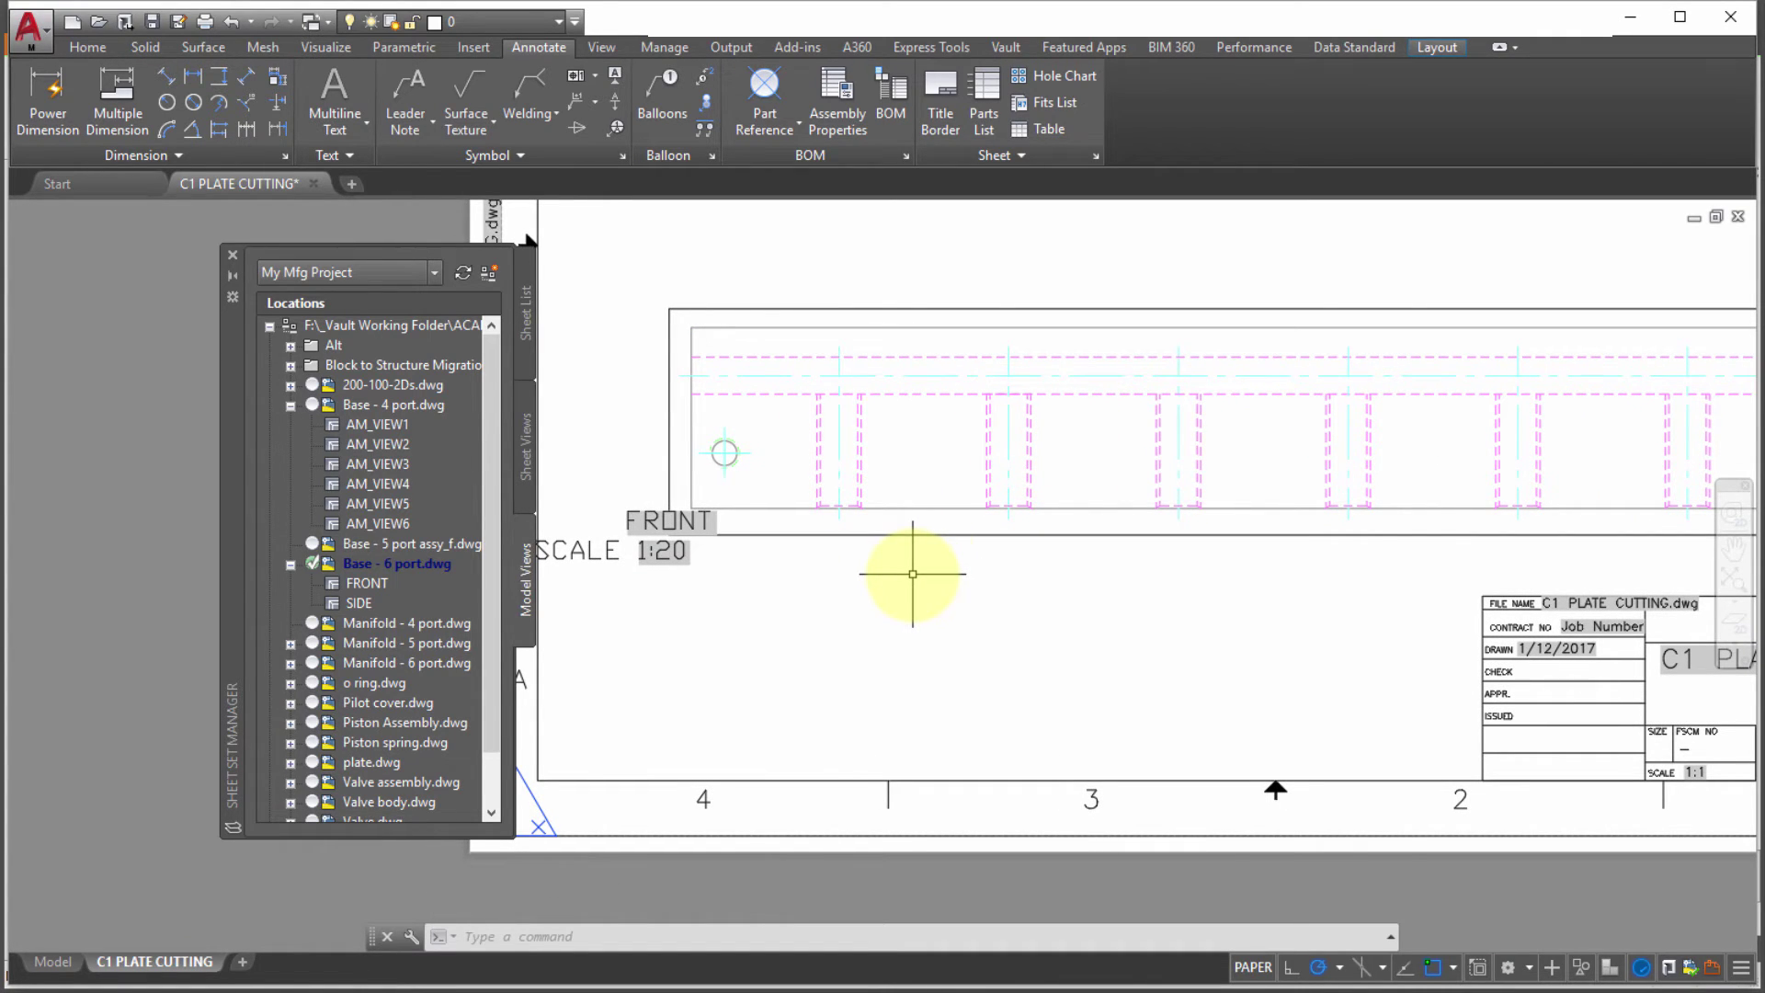
pyautogui.write('xref')
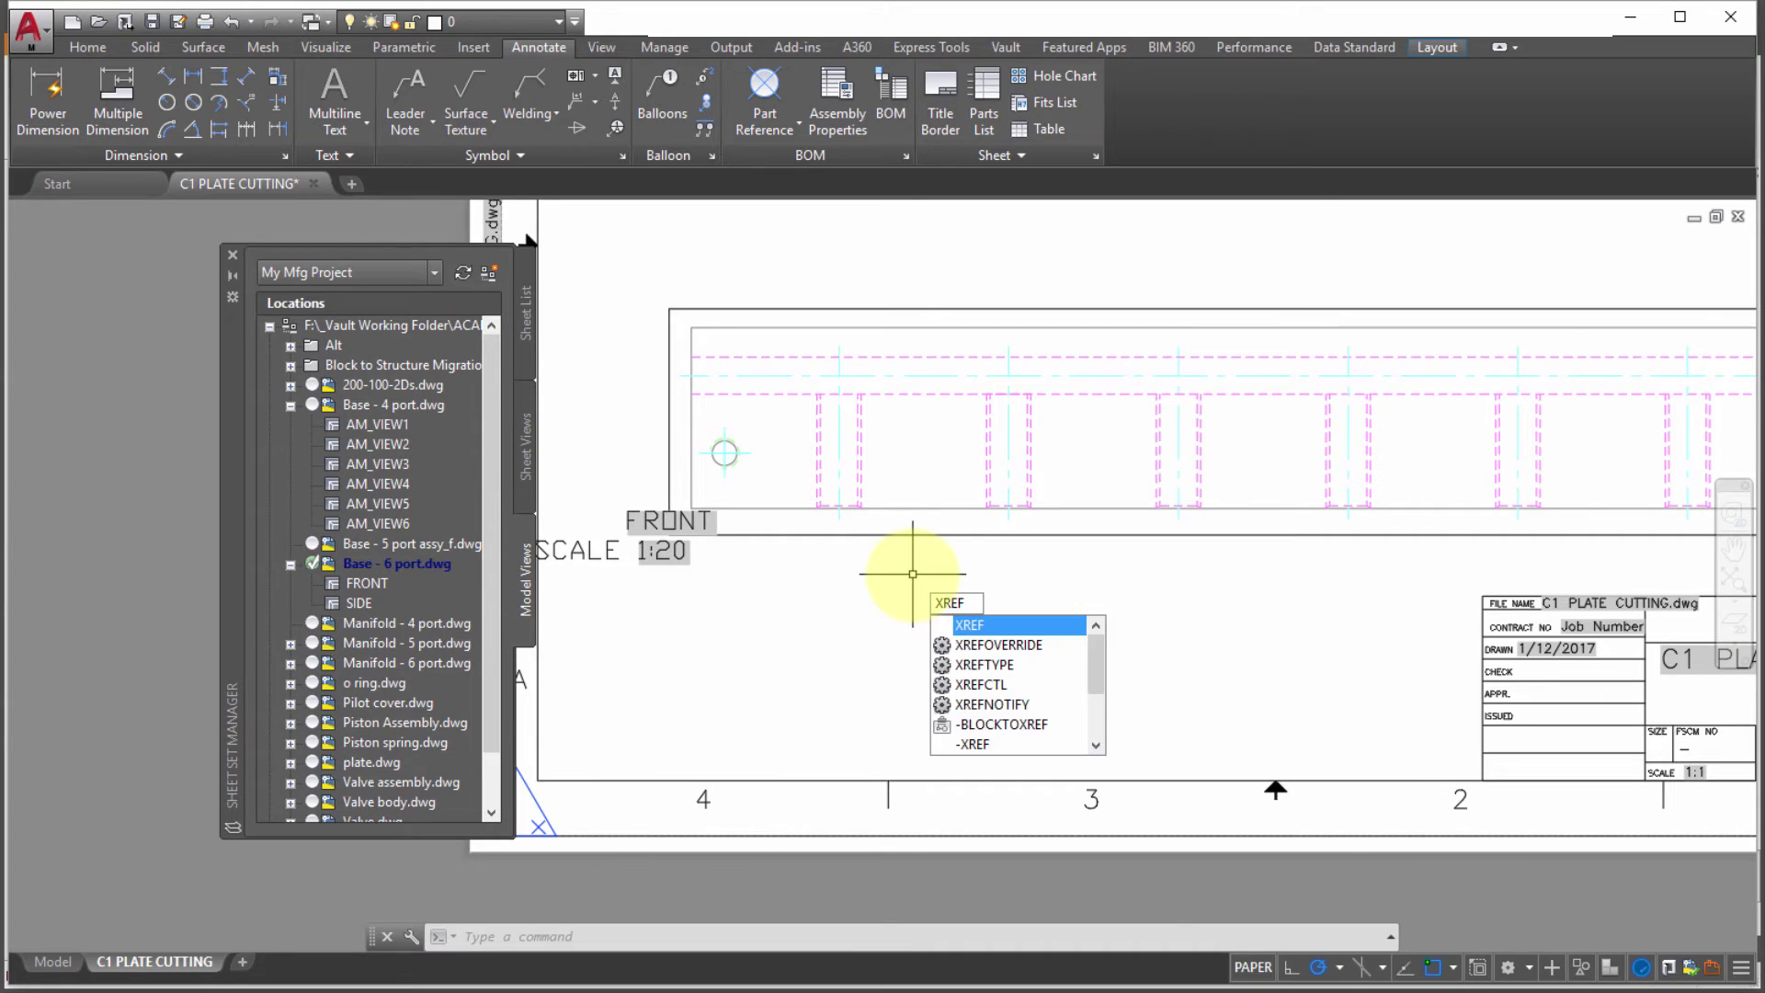
pyautogui.press('Return')
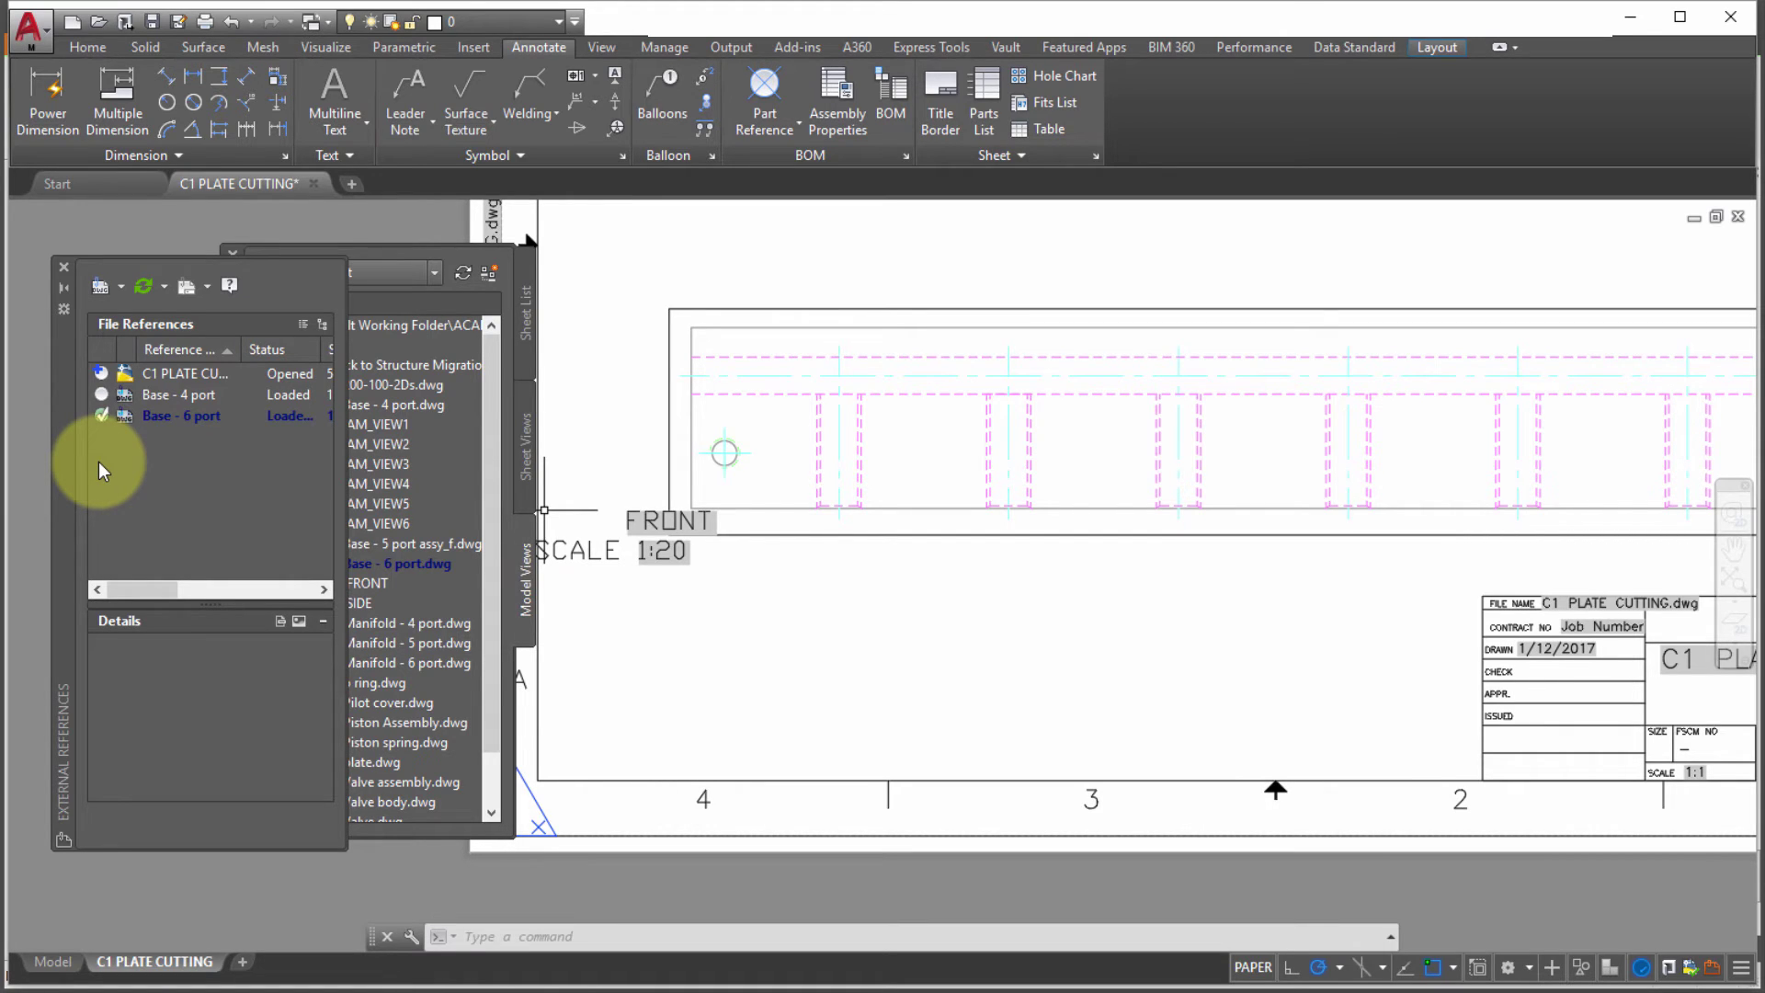
pyautogui.click(63, 266)
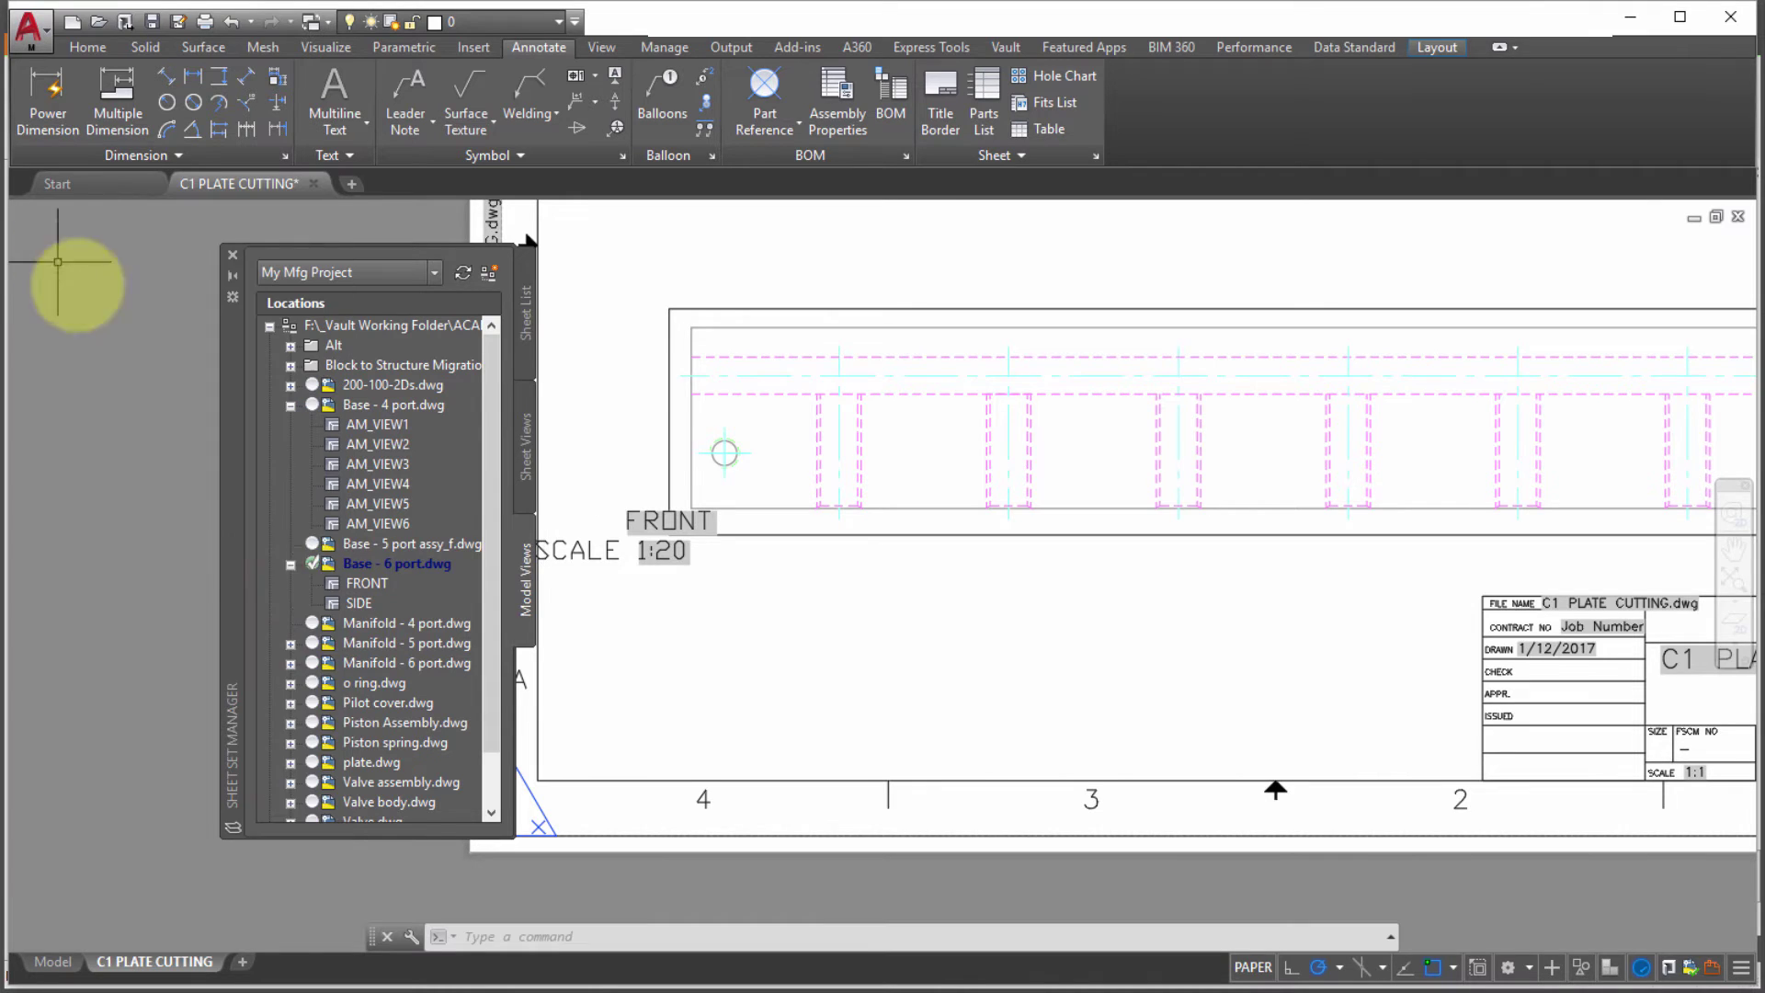
# Step: Switch to model space and examine the referenced base drawings at full extent and close up
pyautogui.click(52, 962)
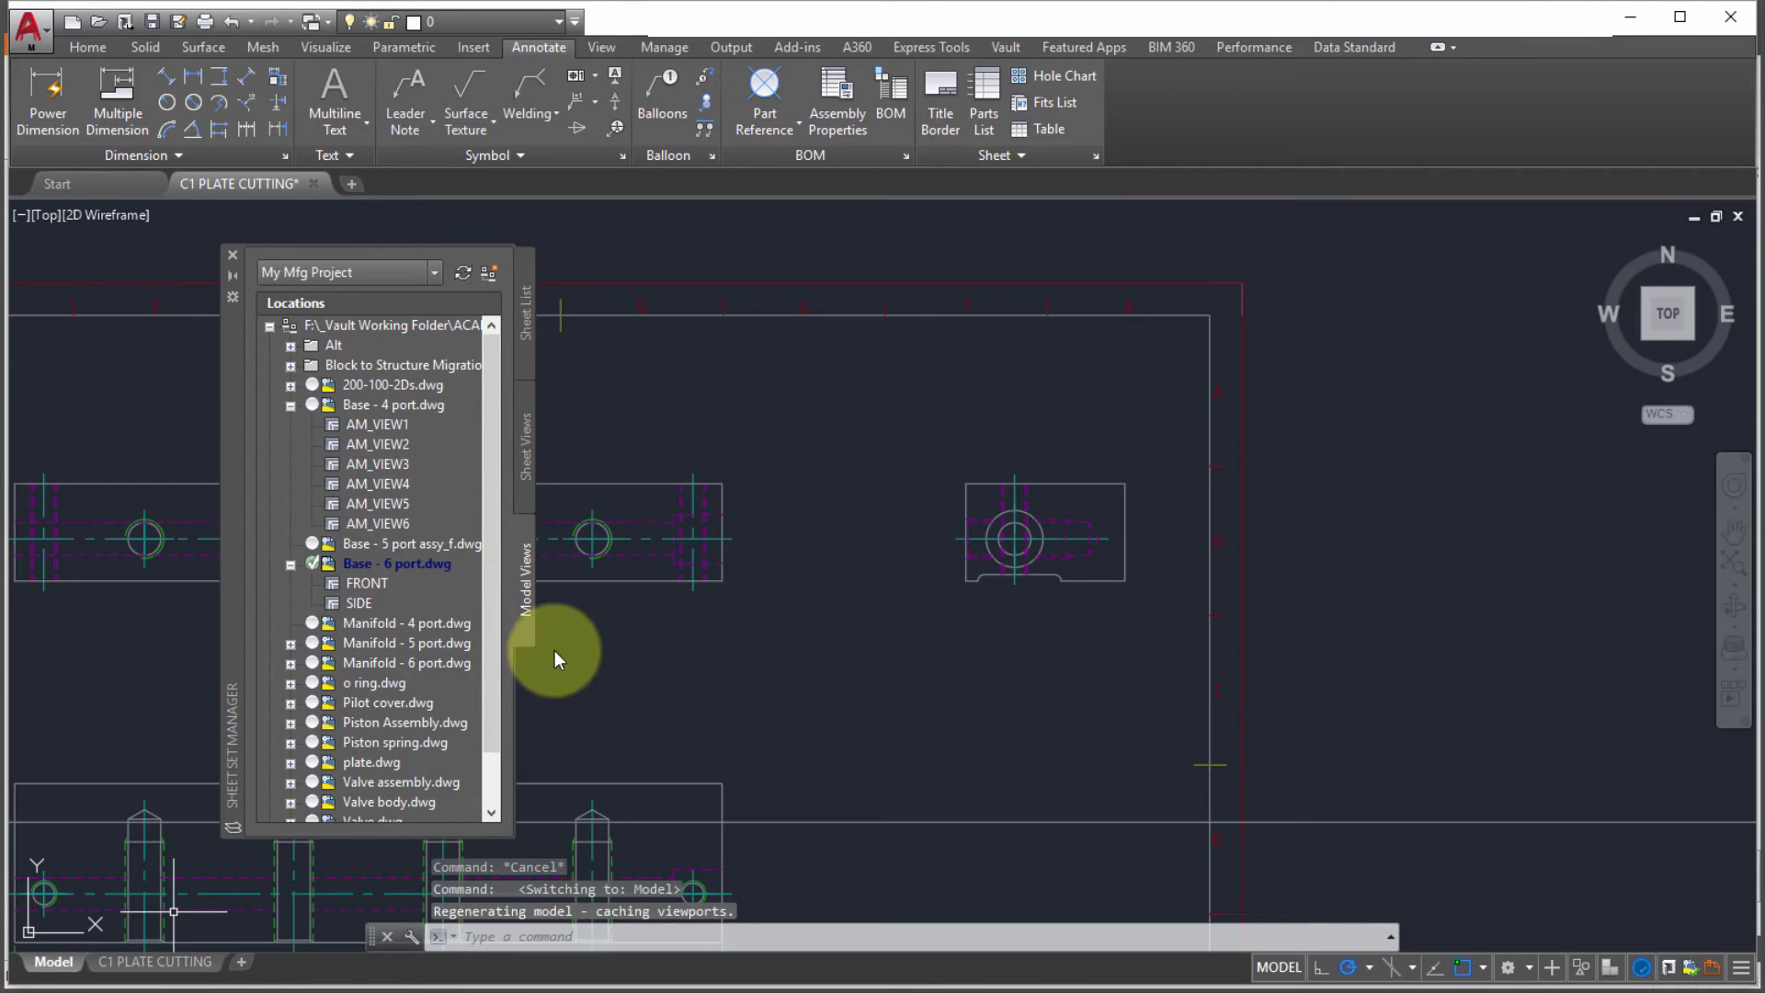
pyautogui.scroll(5, 776, 618)
pyautogui.scroll(-3, 807, 631)
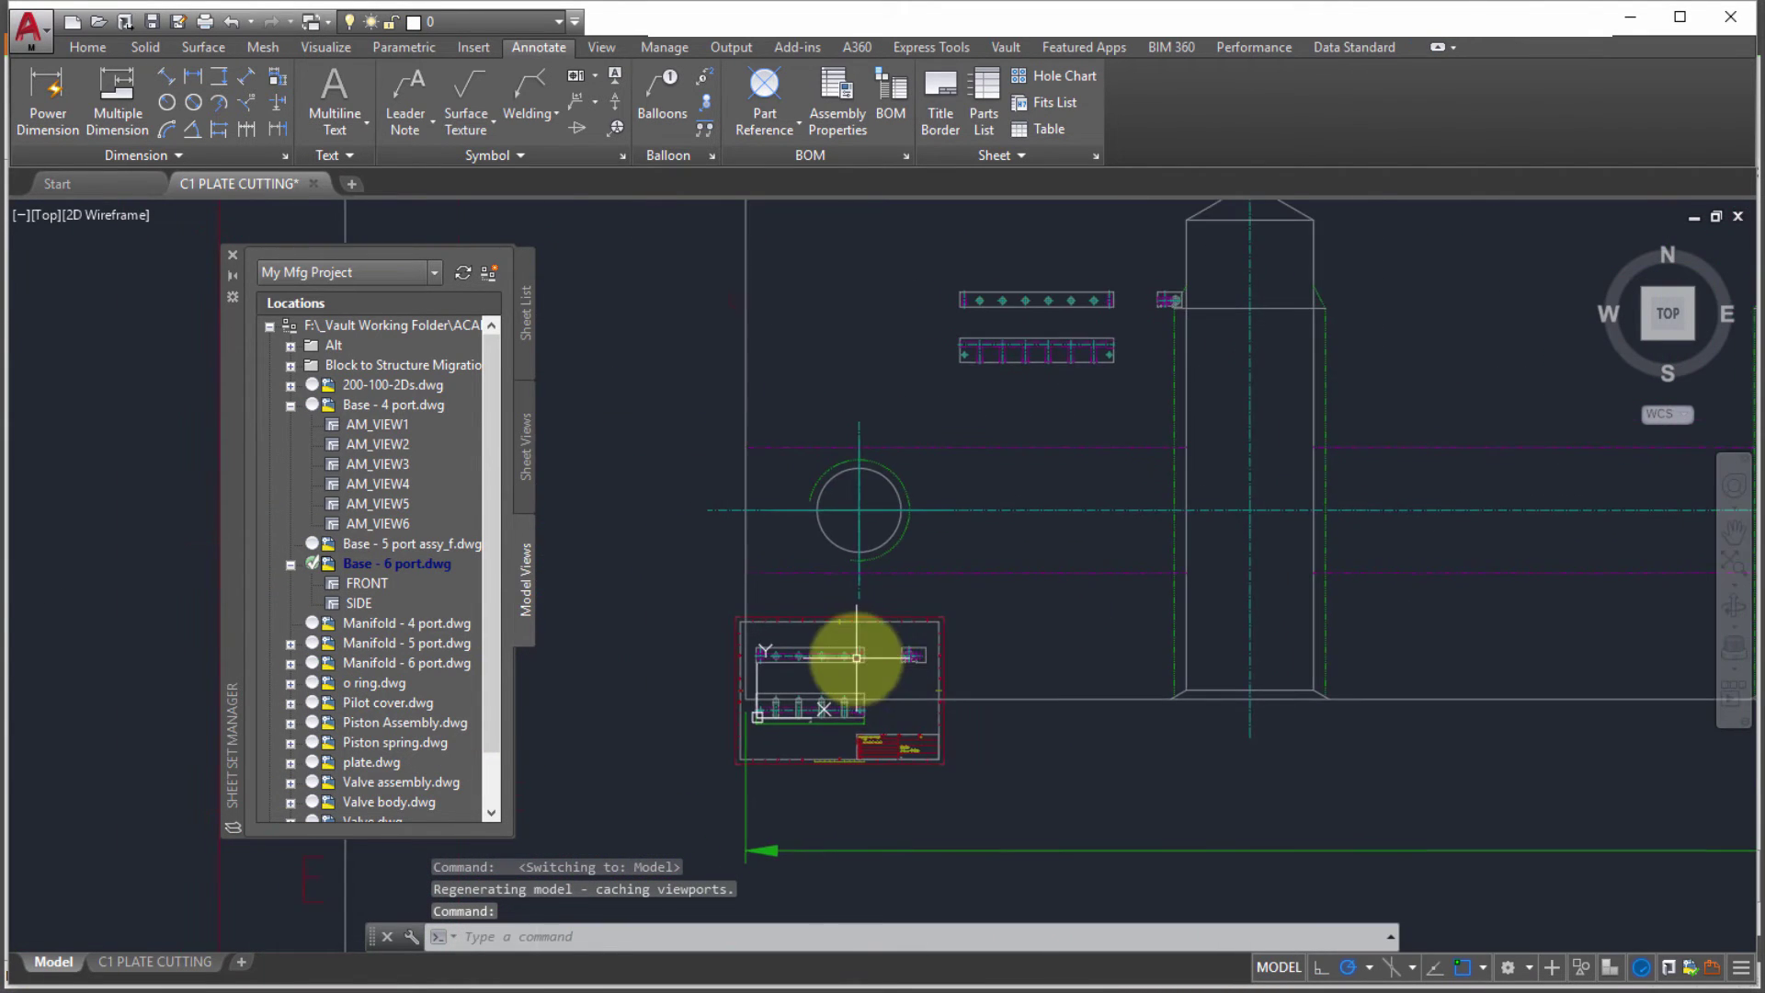
pyautogui.scroll(-5, 856, 657)
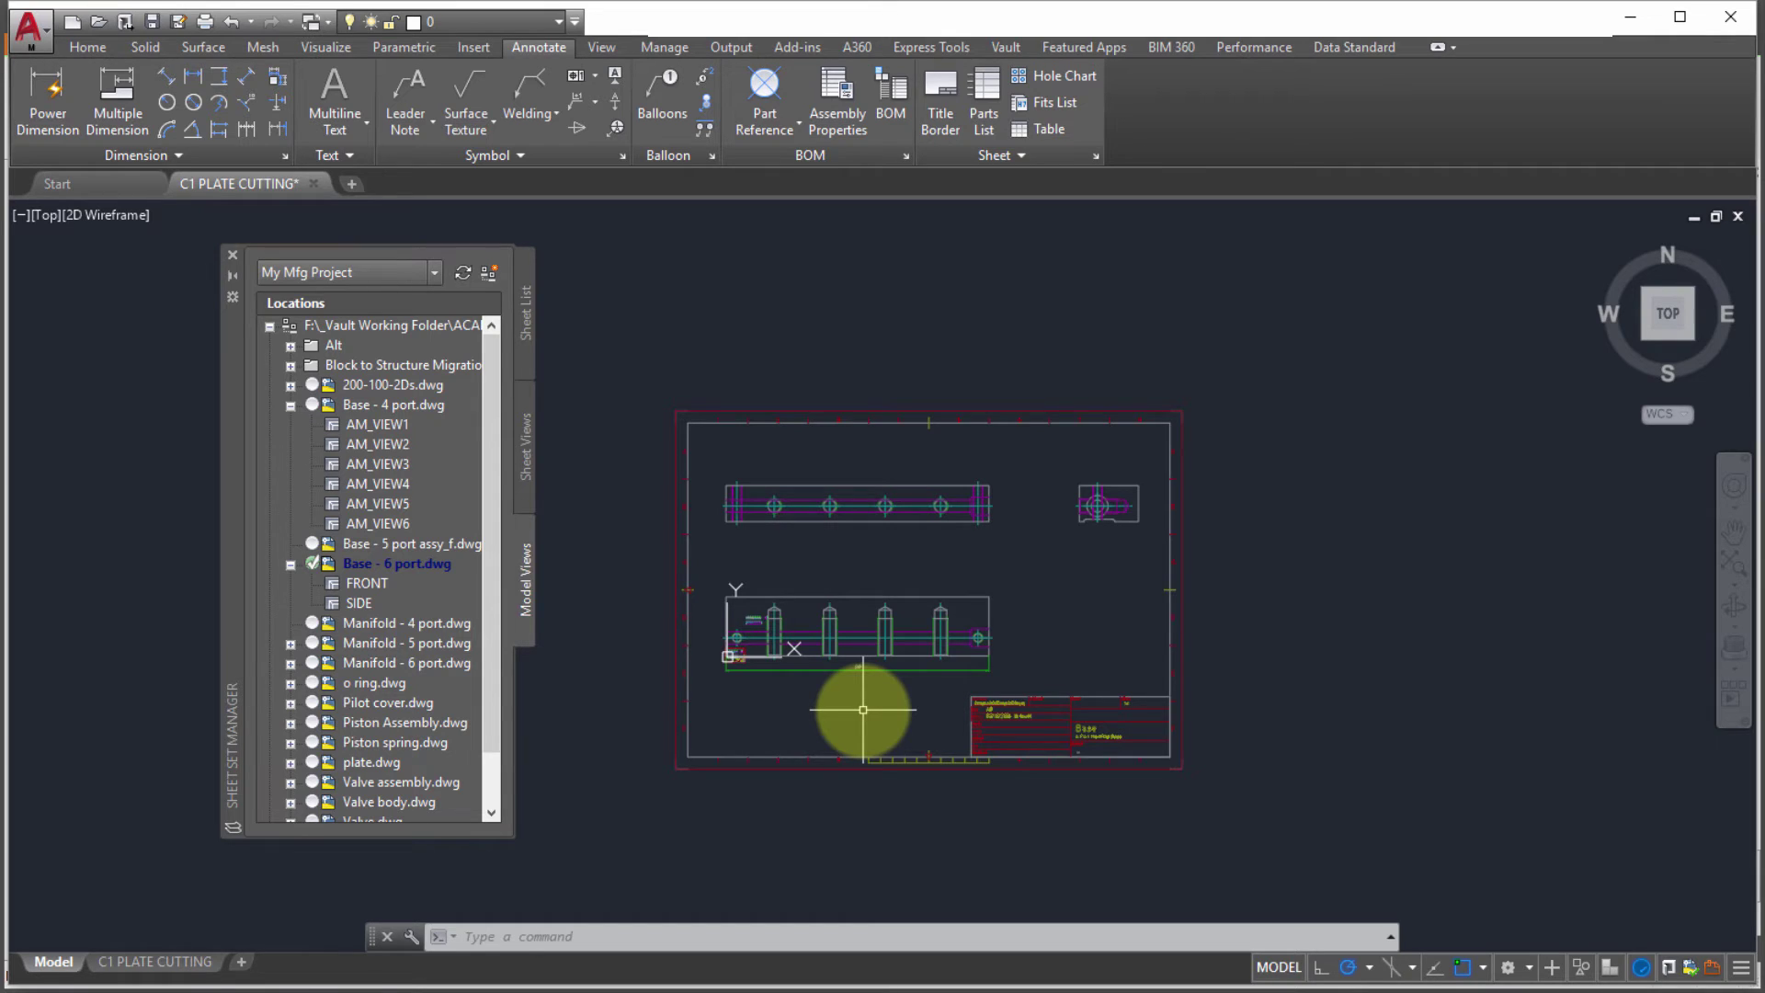
pyautogui.press('Escape')
pyautogui.press('Escape')
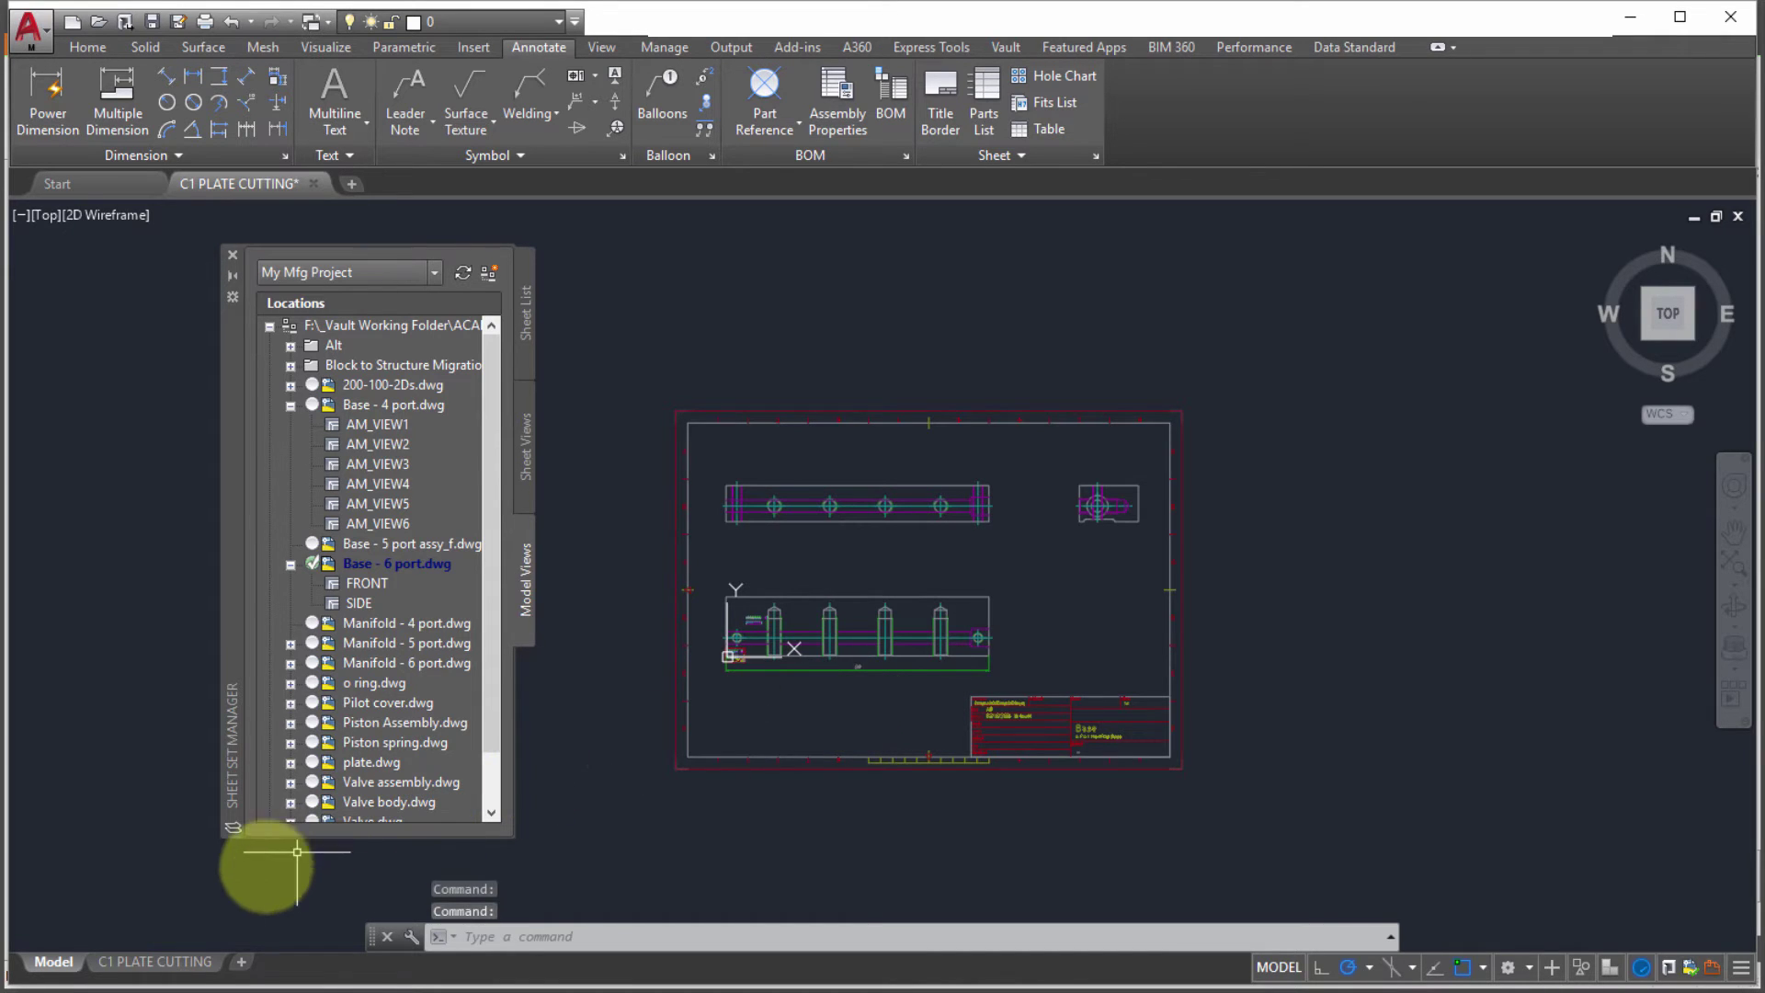
# Step: Return to the C1 PLATE CUTTING layout, list the FRONT viewport's data, highlight its layout entry, and close the listing
pyautogui.click(158, 962)
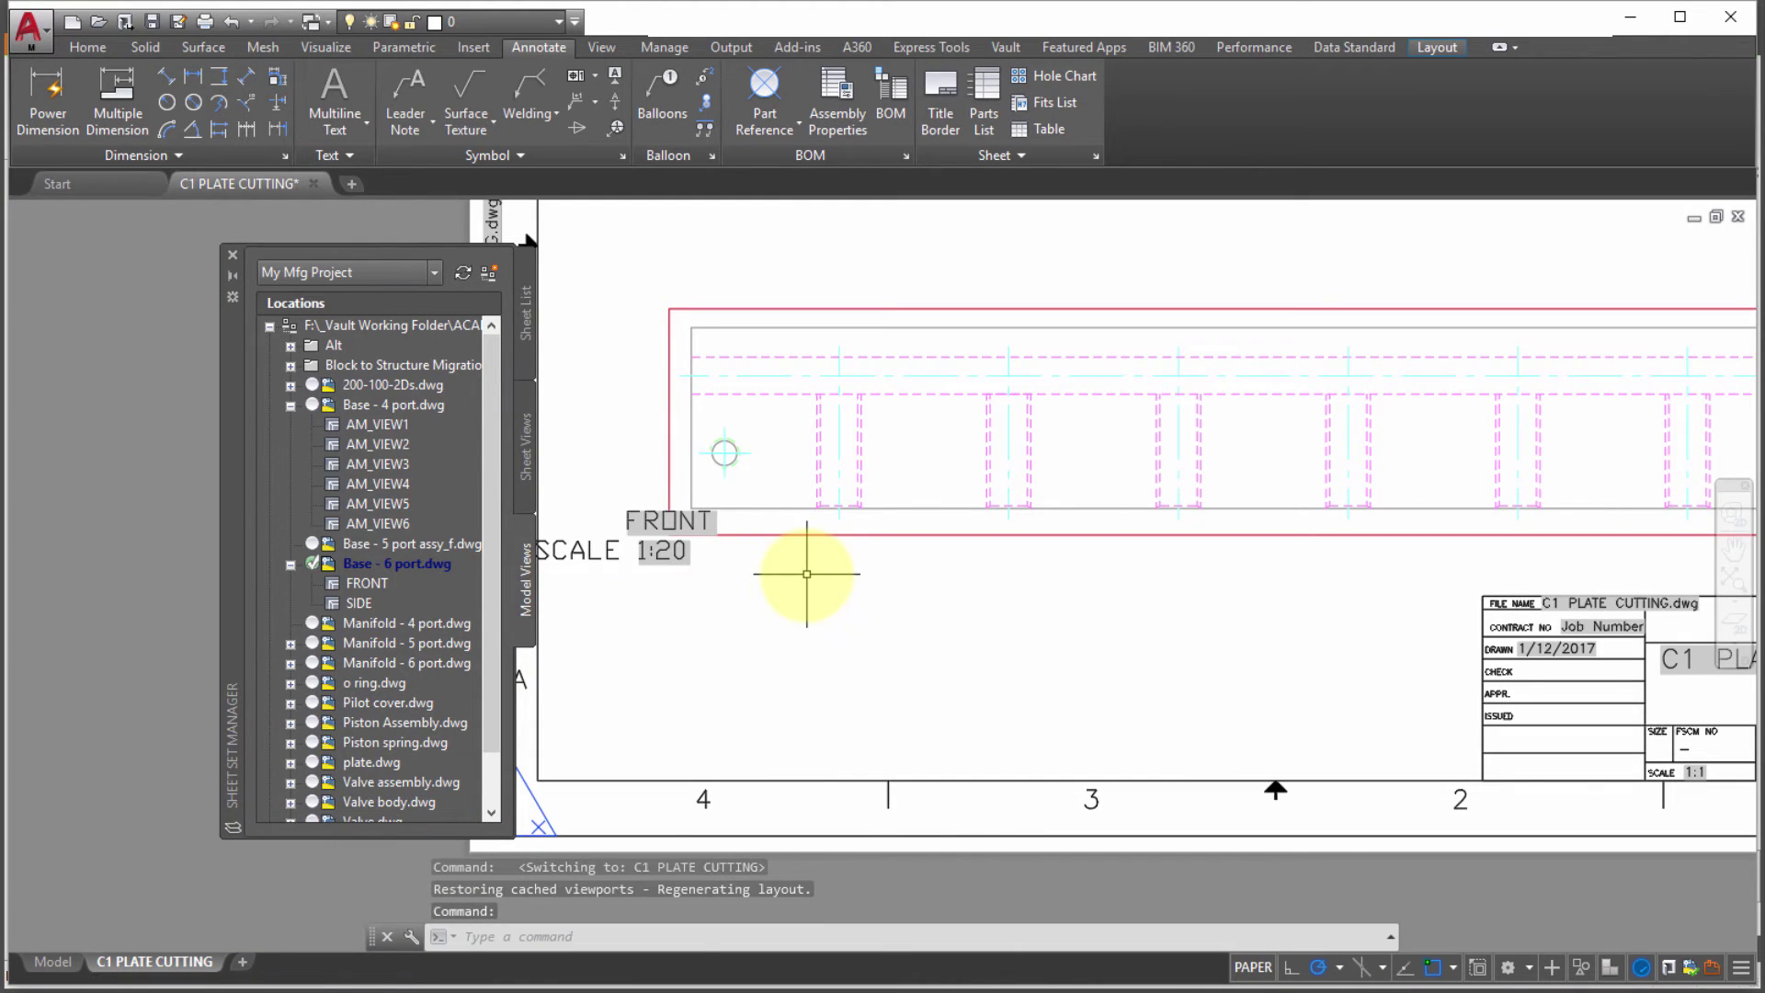
pyautogui.click(750, 556)
pyautogui.click(666, 676)
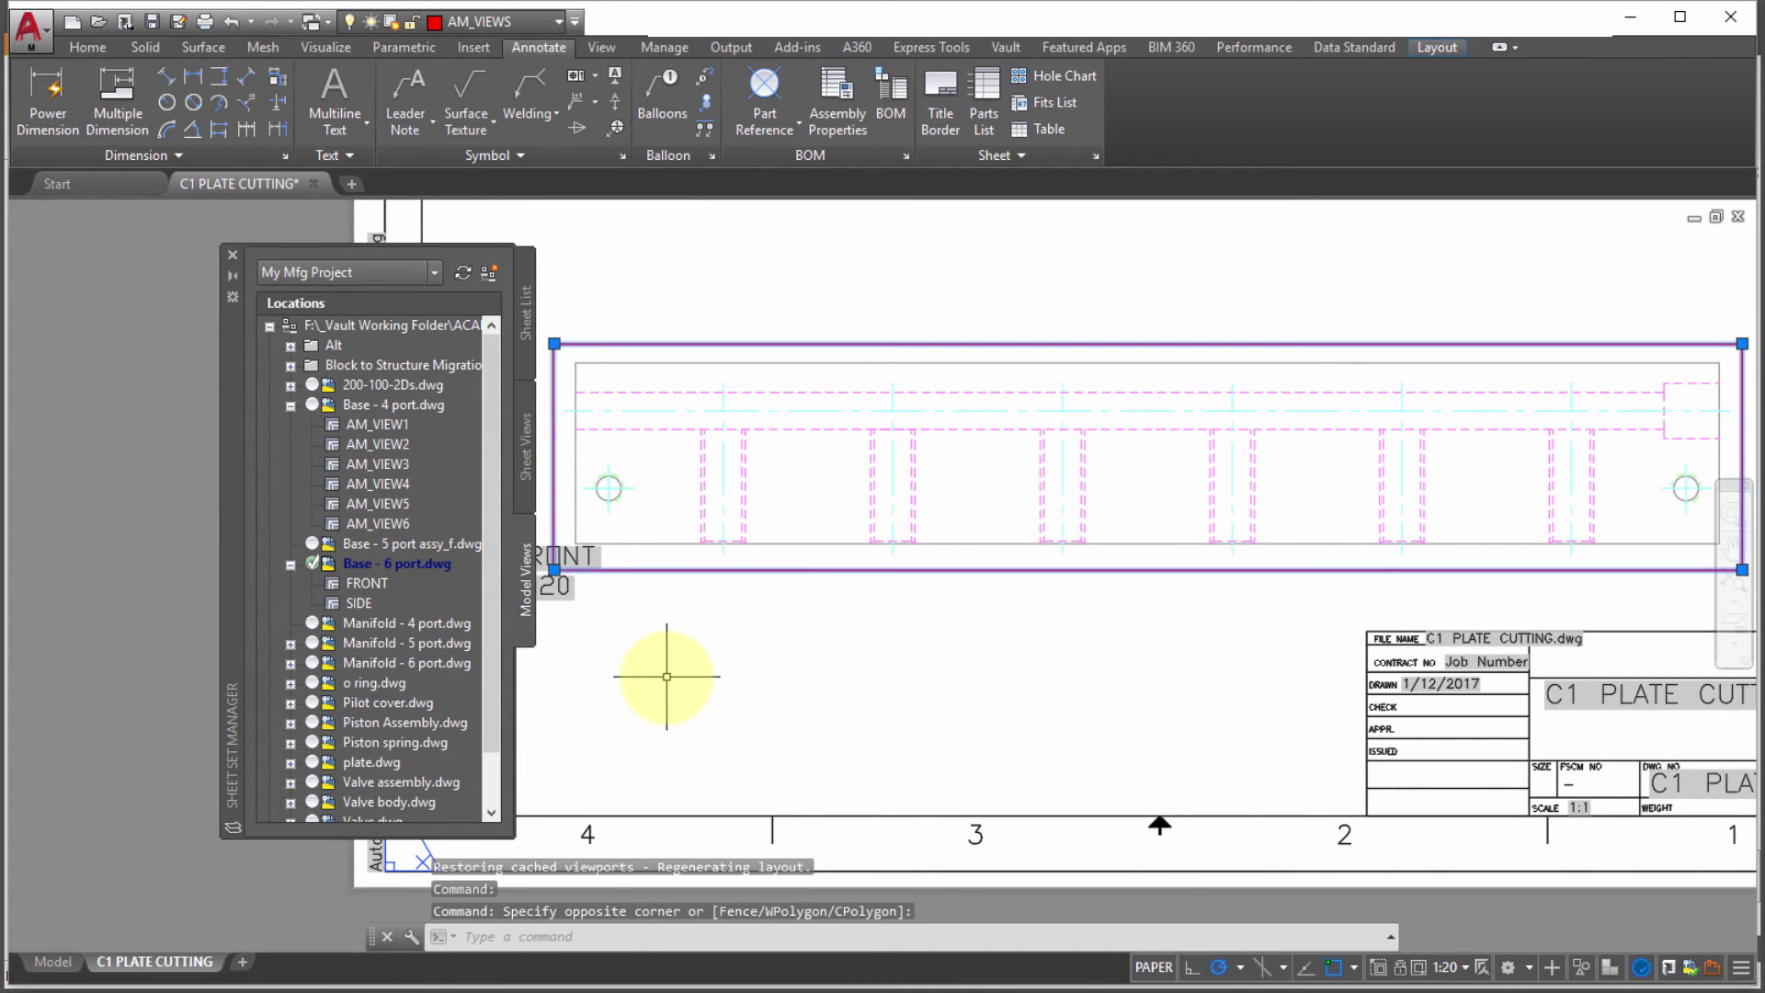
pyautogui.write('LI')
pyautogui.press('Return')
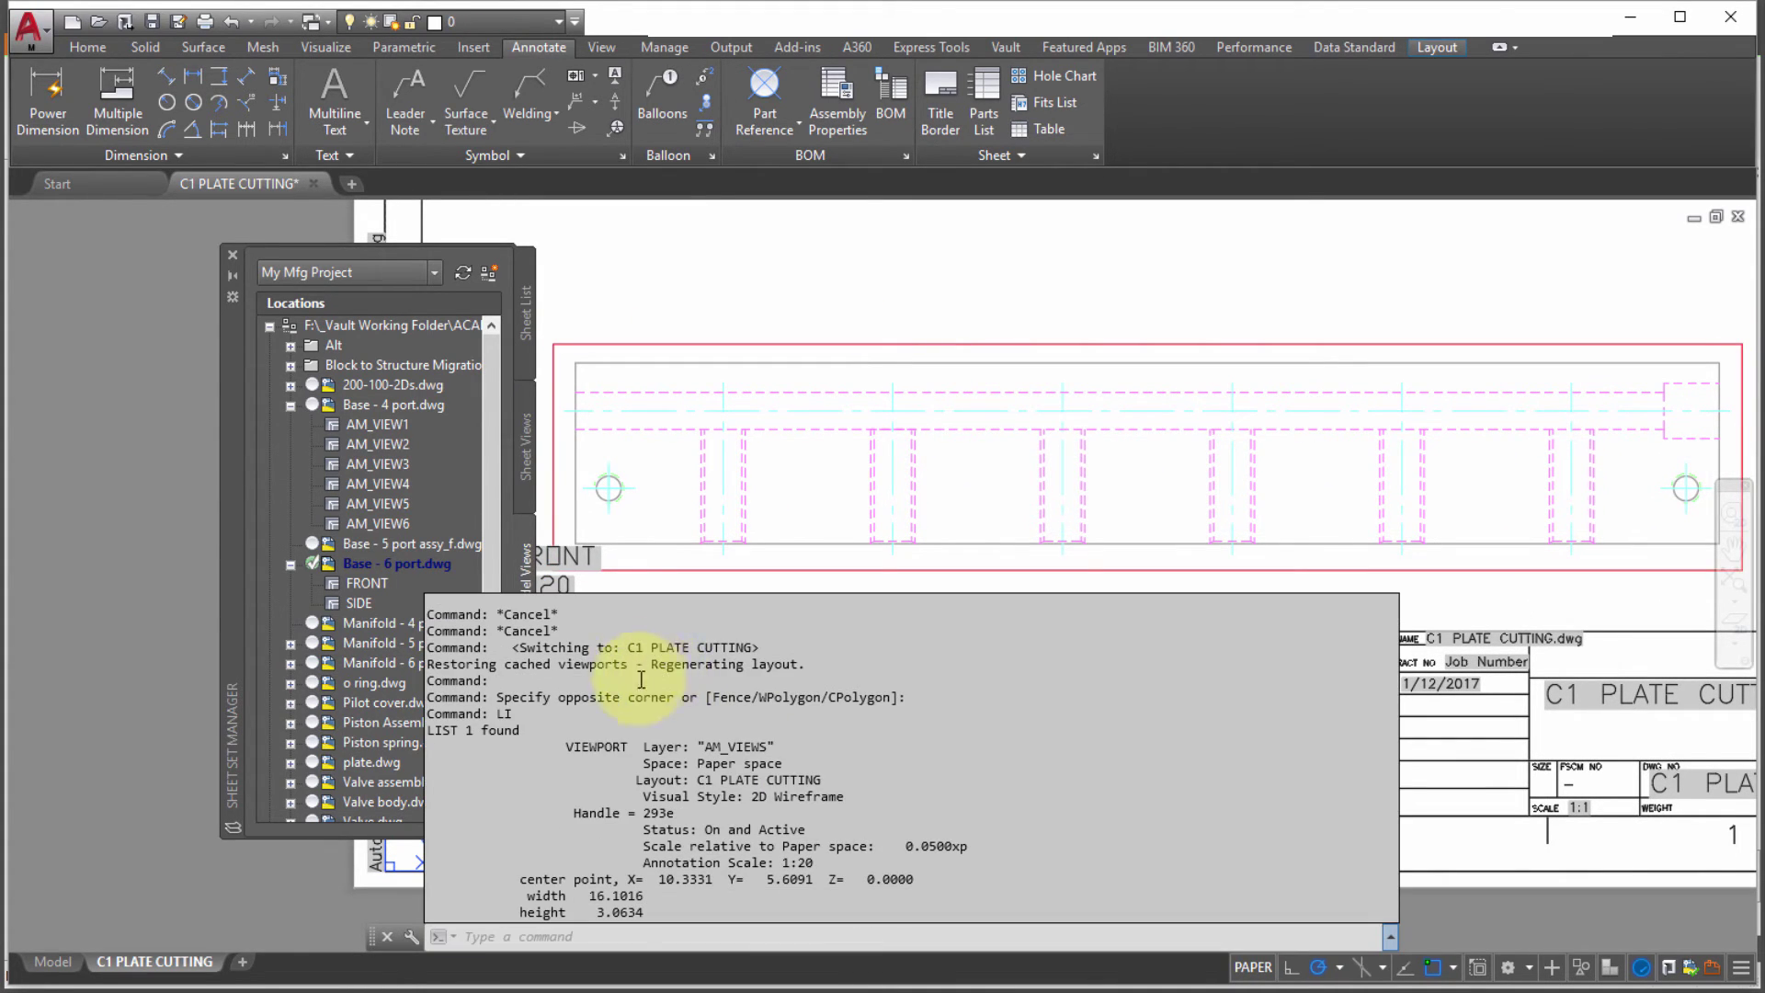
pyautogui.moveTo(559, 746); pyautogui.dragTo(845, 783)
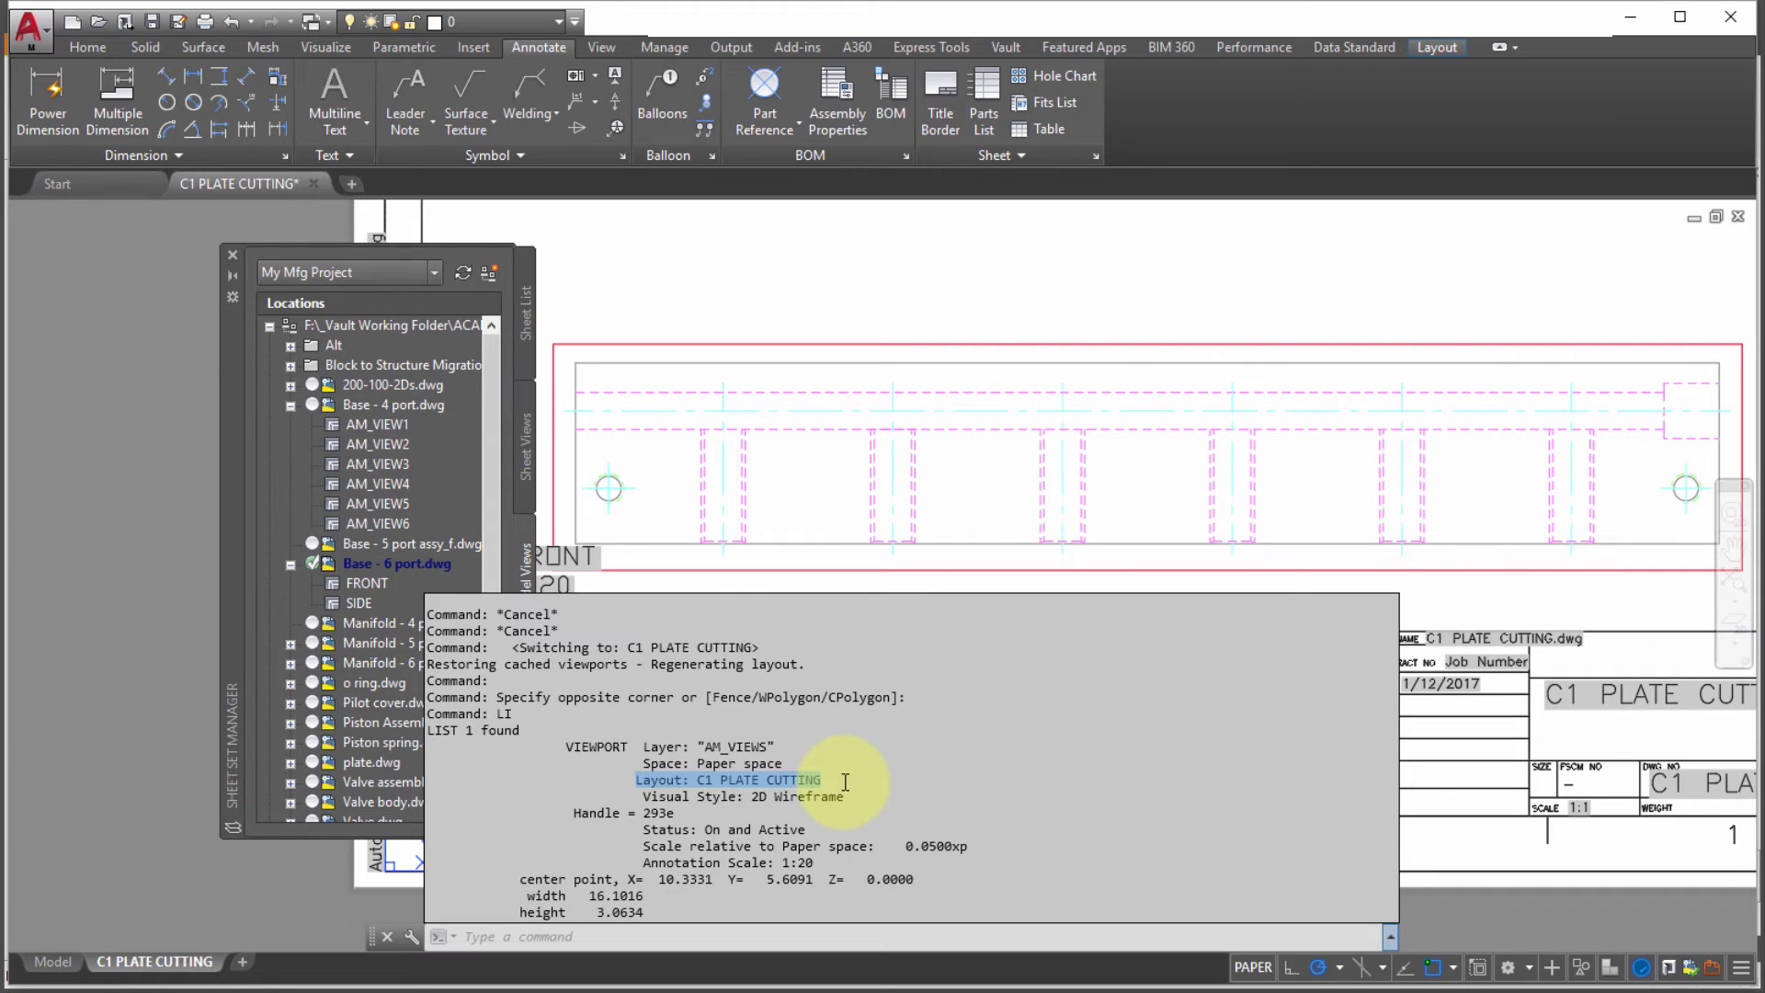
pyautogui.press('F2')
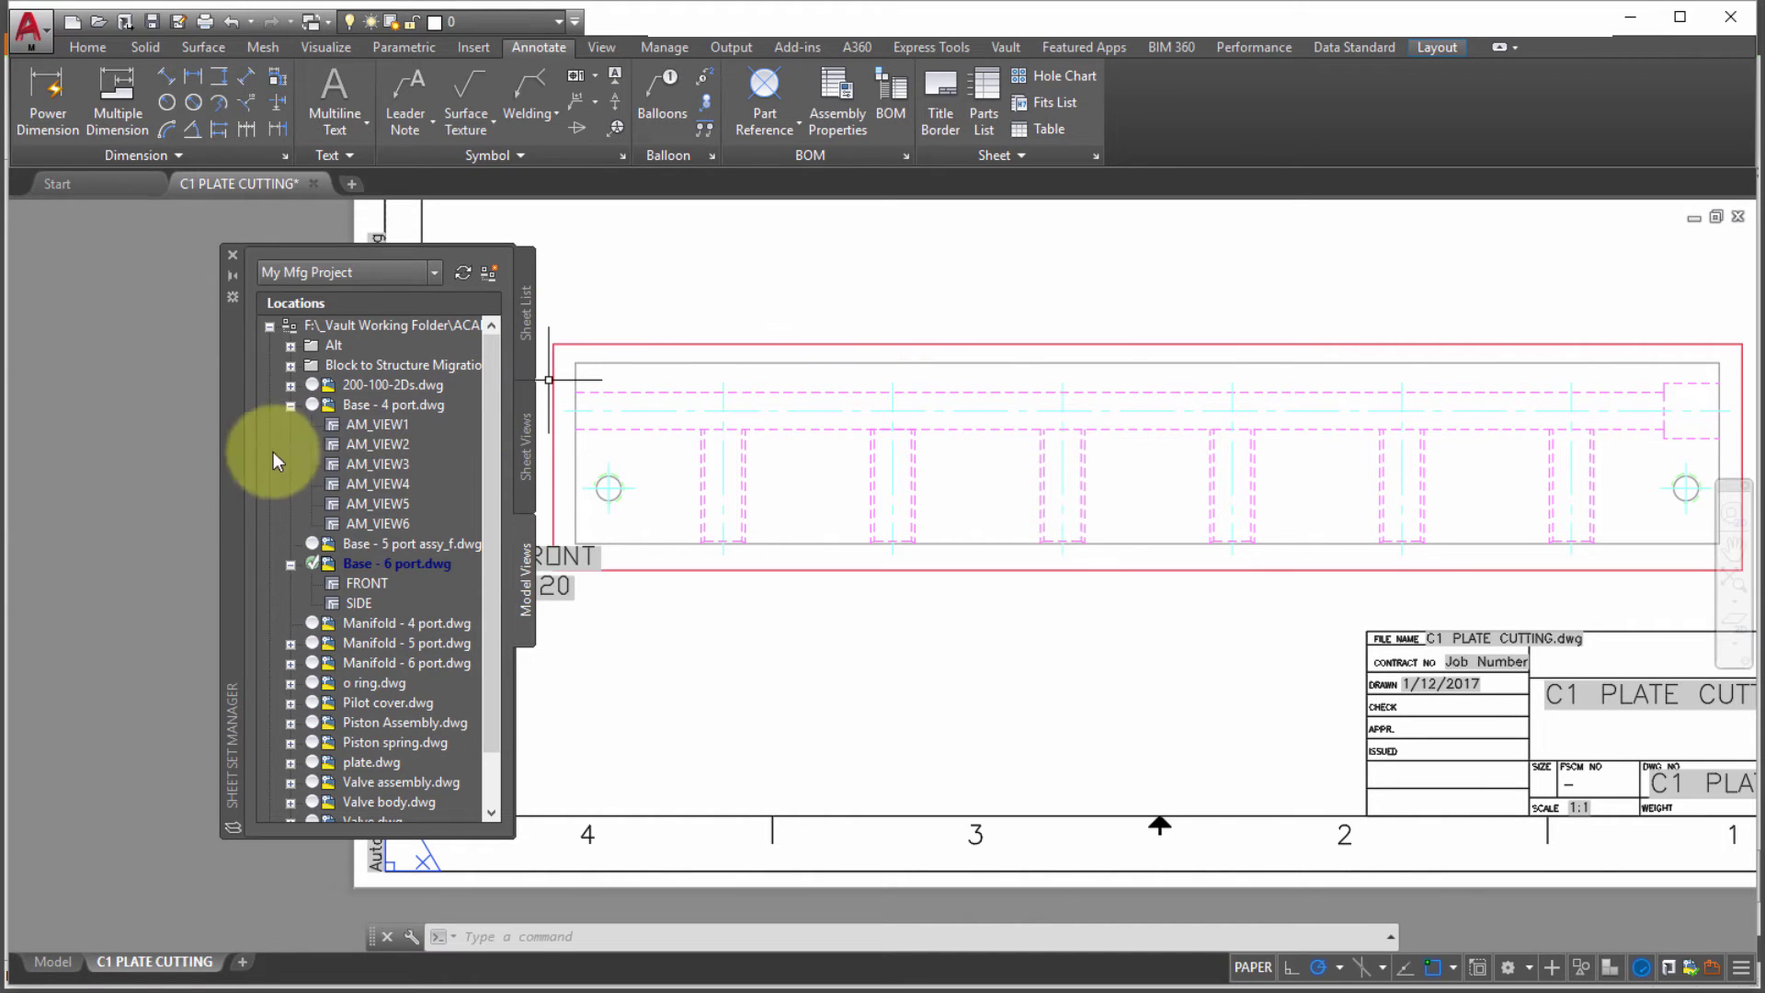
# Step: Move the Sheet Set Manager palette clear of the sheet so it no longer covers the FRONT view label
pyautogui.moveTo(221, 458); pyautogui.dragTo(77, 447)
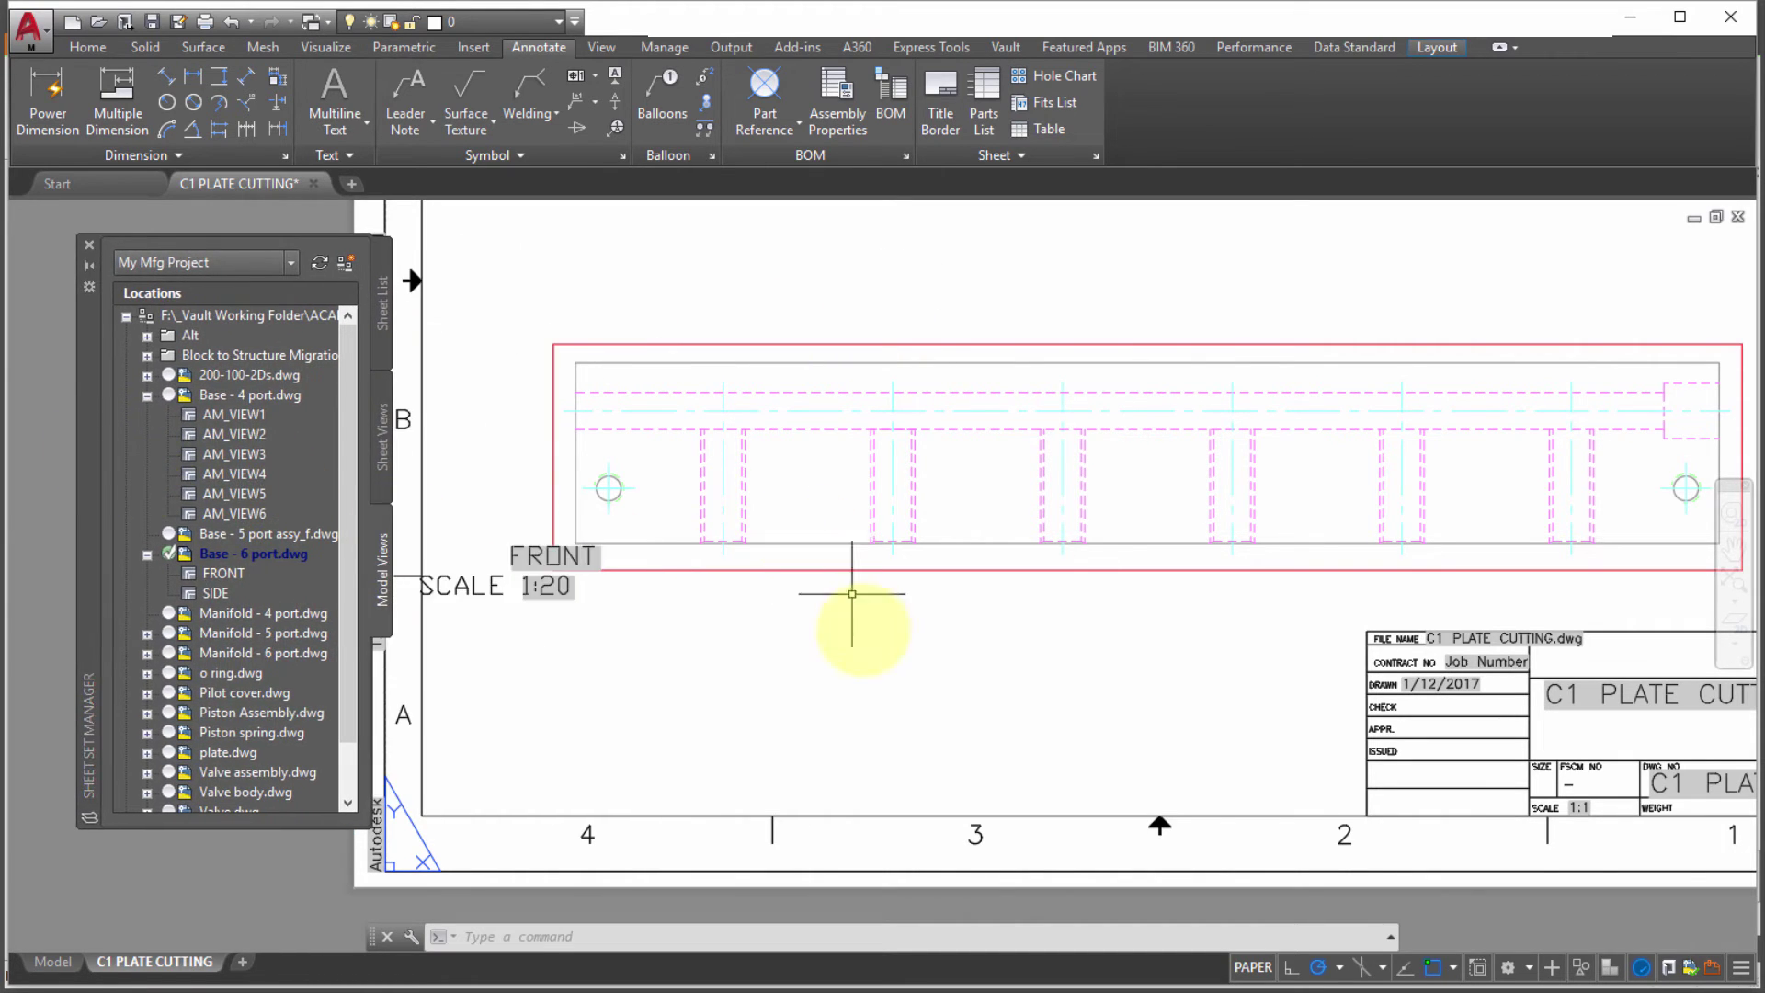
pyautogui.scroll(-2, 862, 628)
pyautogui.moveTo(863, 629); pyautogui.dragTo(780, 611, button='middle')
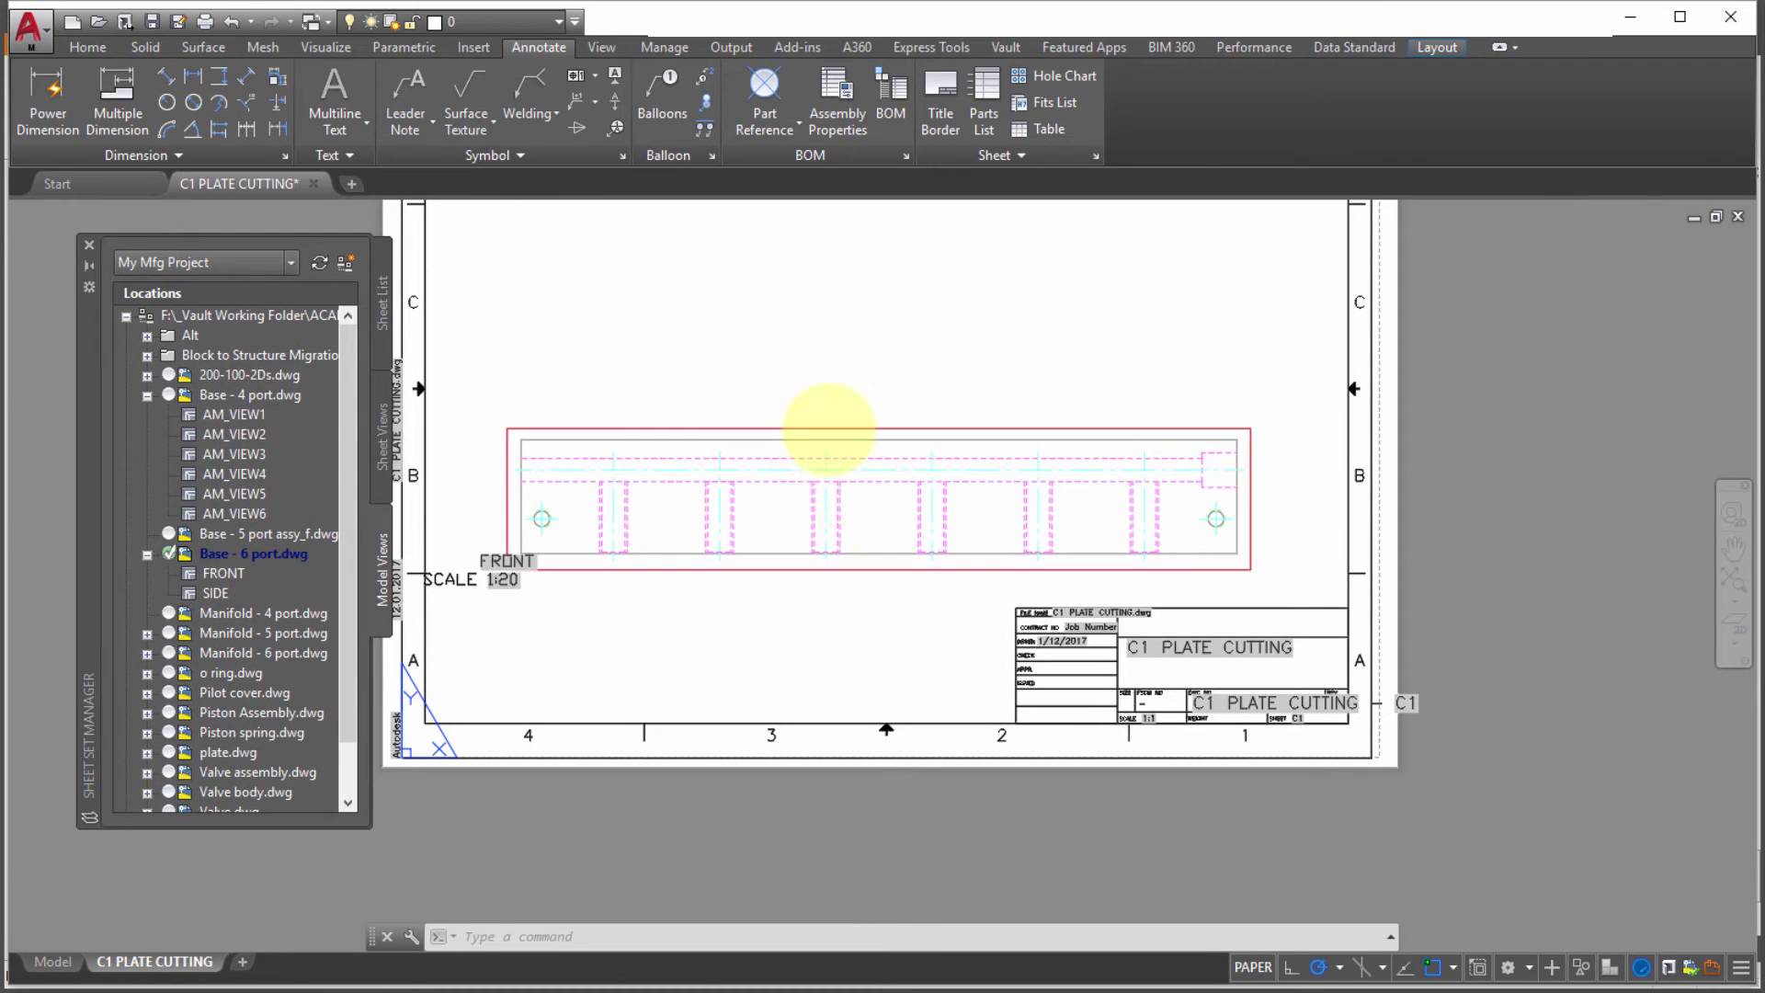
# Step: Select the FRONT viewport border, clear the selection, and inspect the view's name and scale label
pyautogui.click(816, 425)
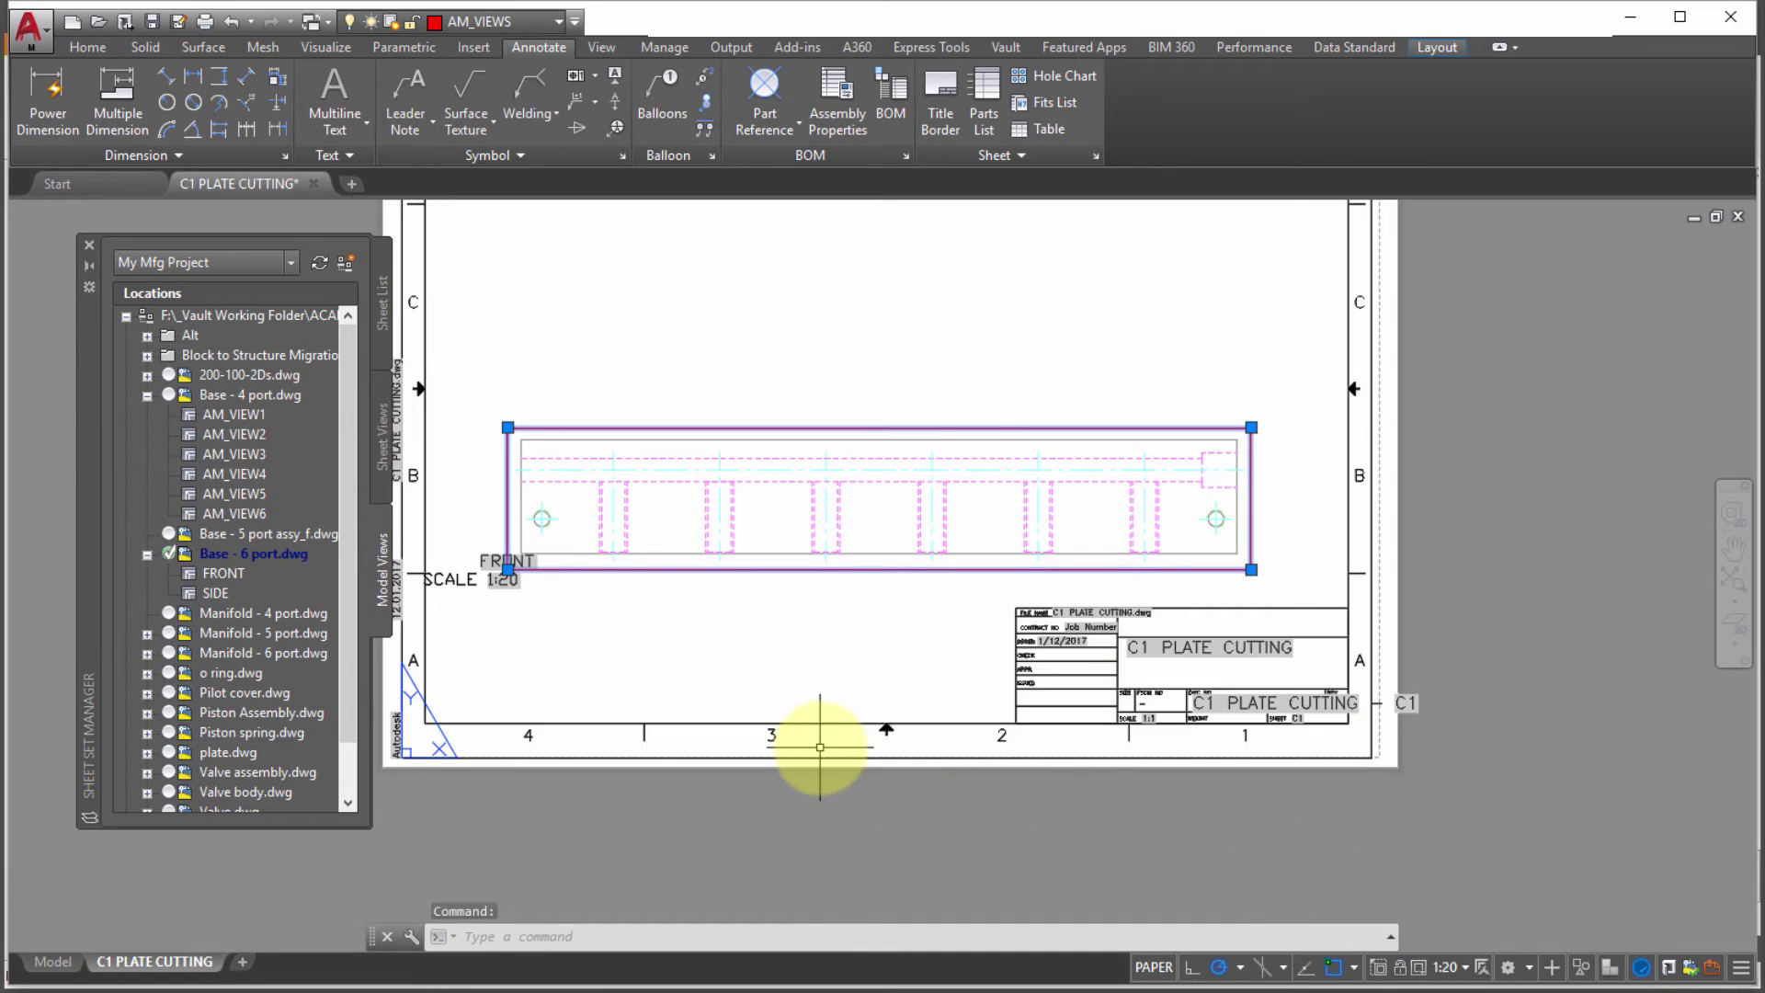
pyautogui.press('Escape')
pyautogui.scroll(2, 473, 588)
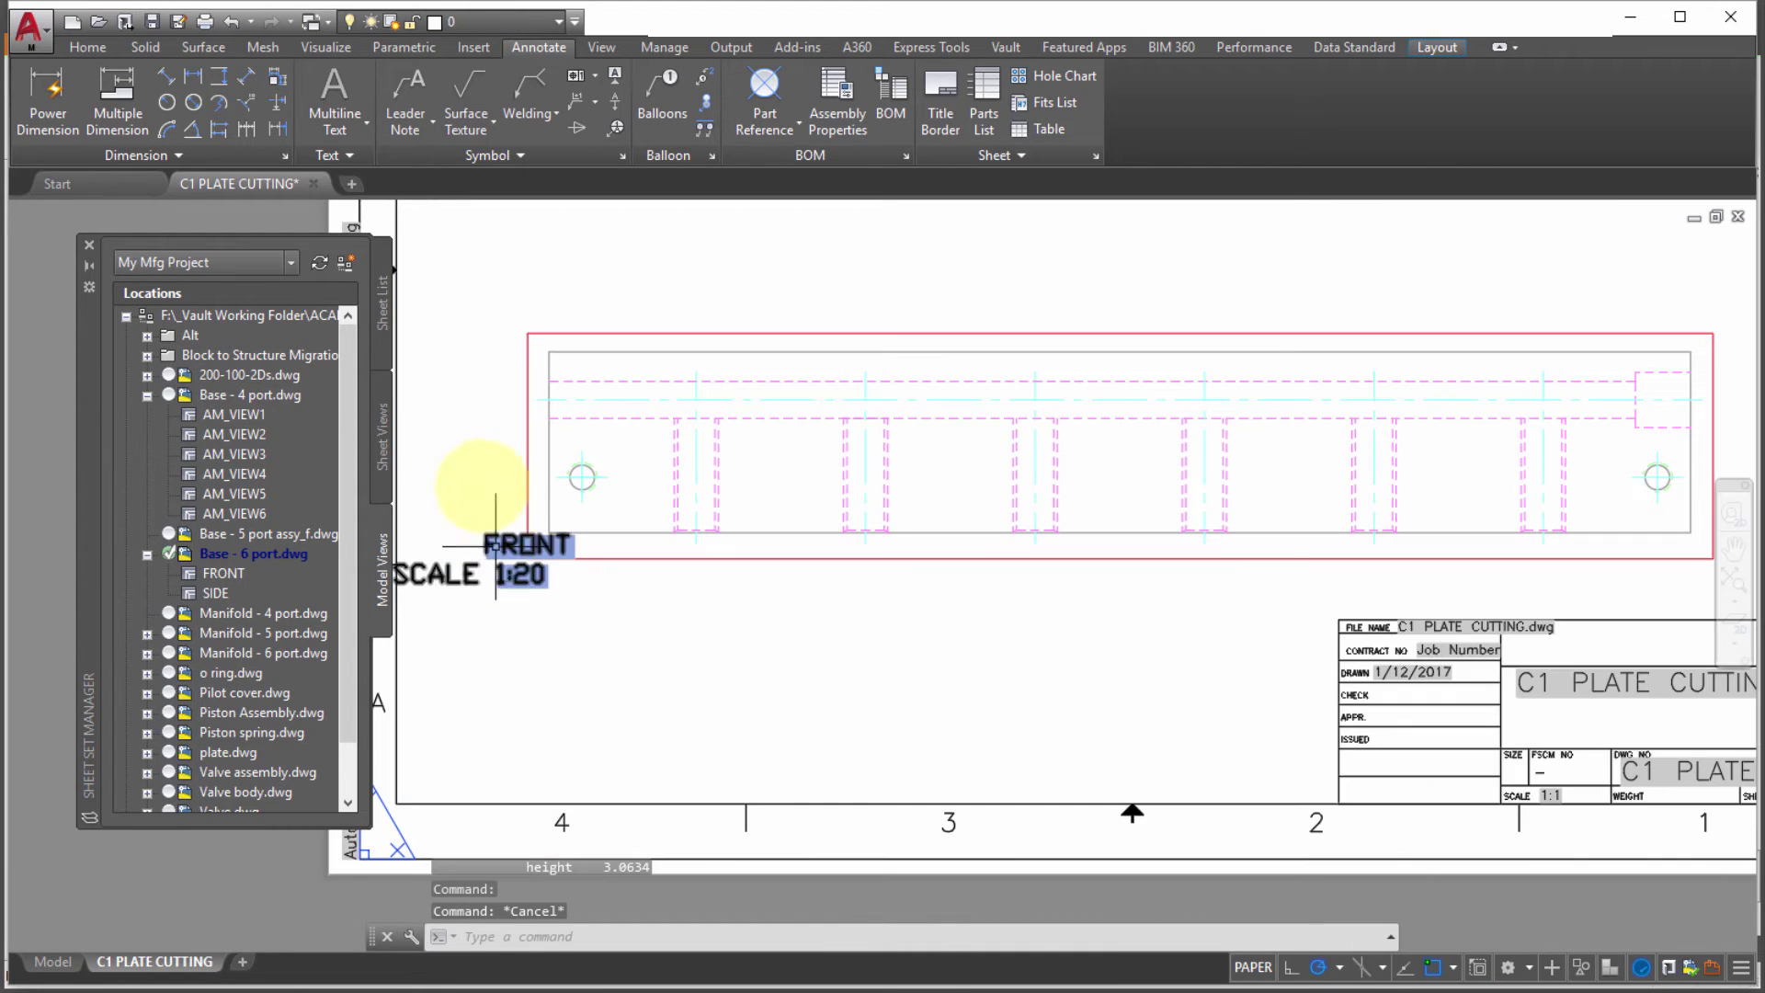
pyautogui.moveTo(509, 567); pyautogui.dragTo(633, 579, button='middle')
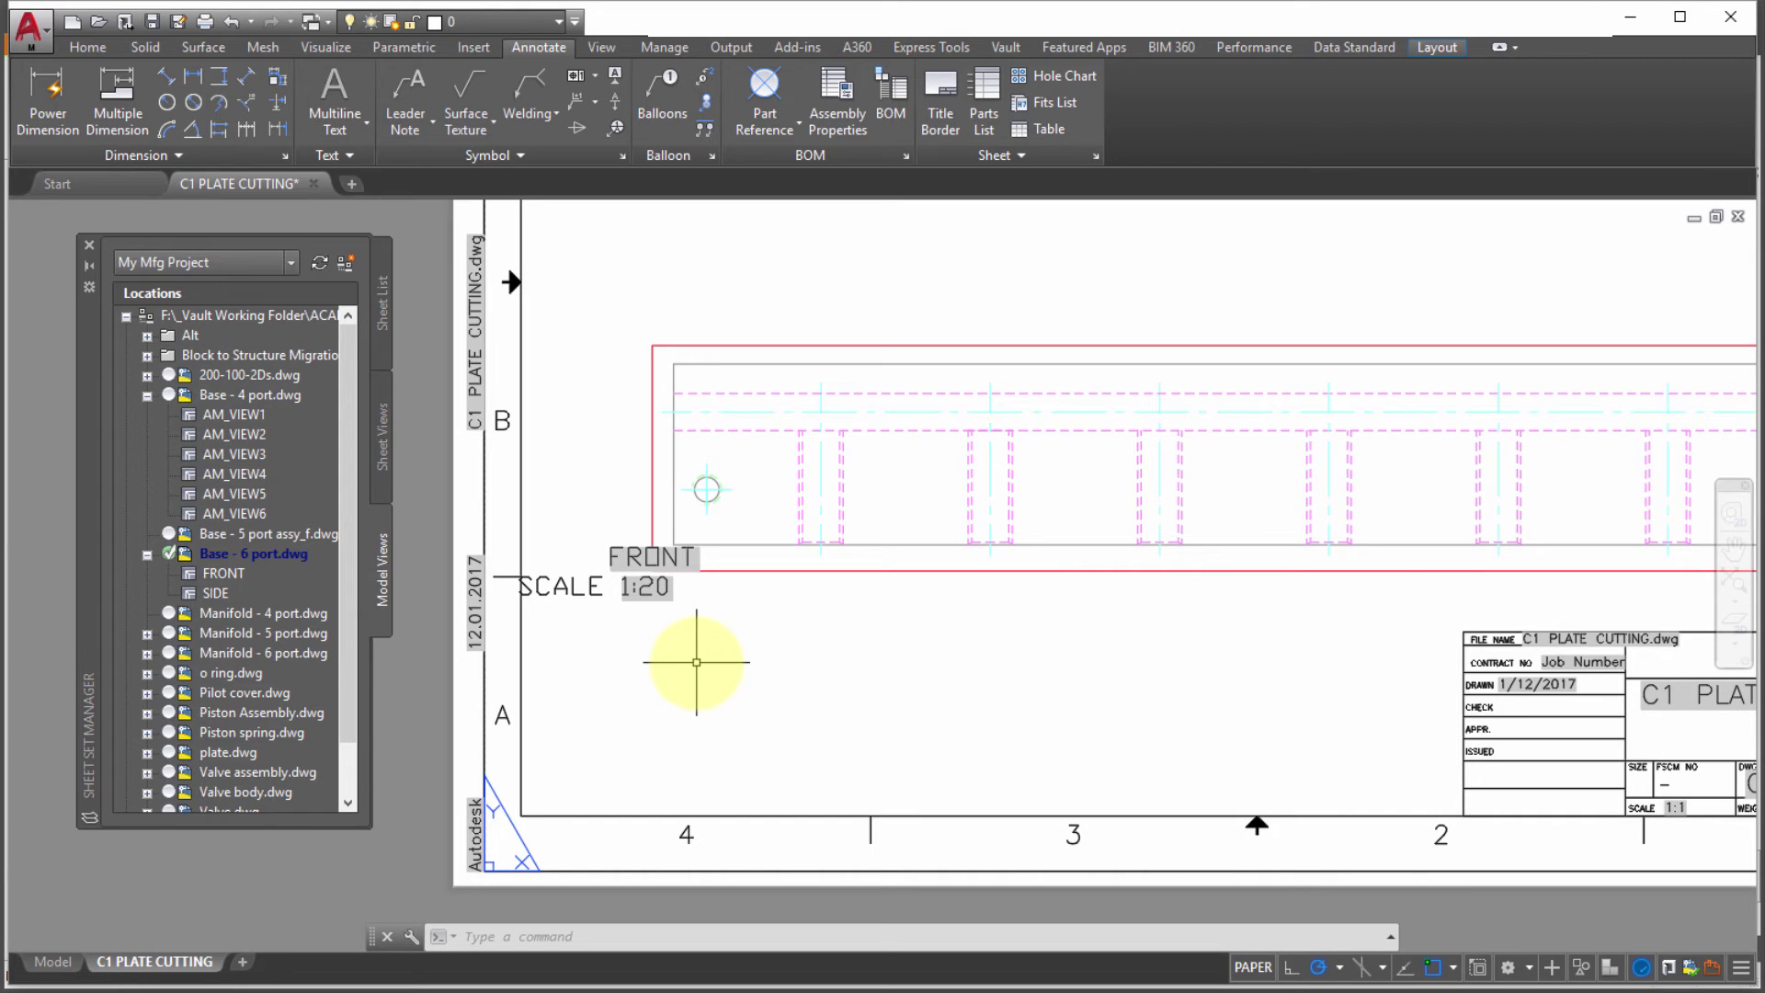
# Step: Review the commands offered for the selected FRONT viewport and deselect it without changing anything
pyautogui.scroll(-4, 698, 648)
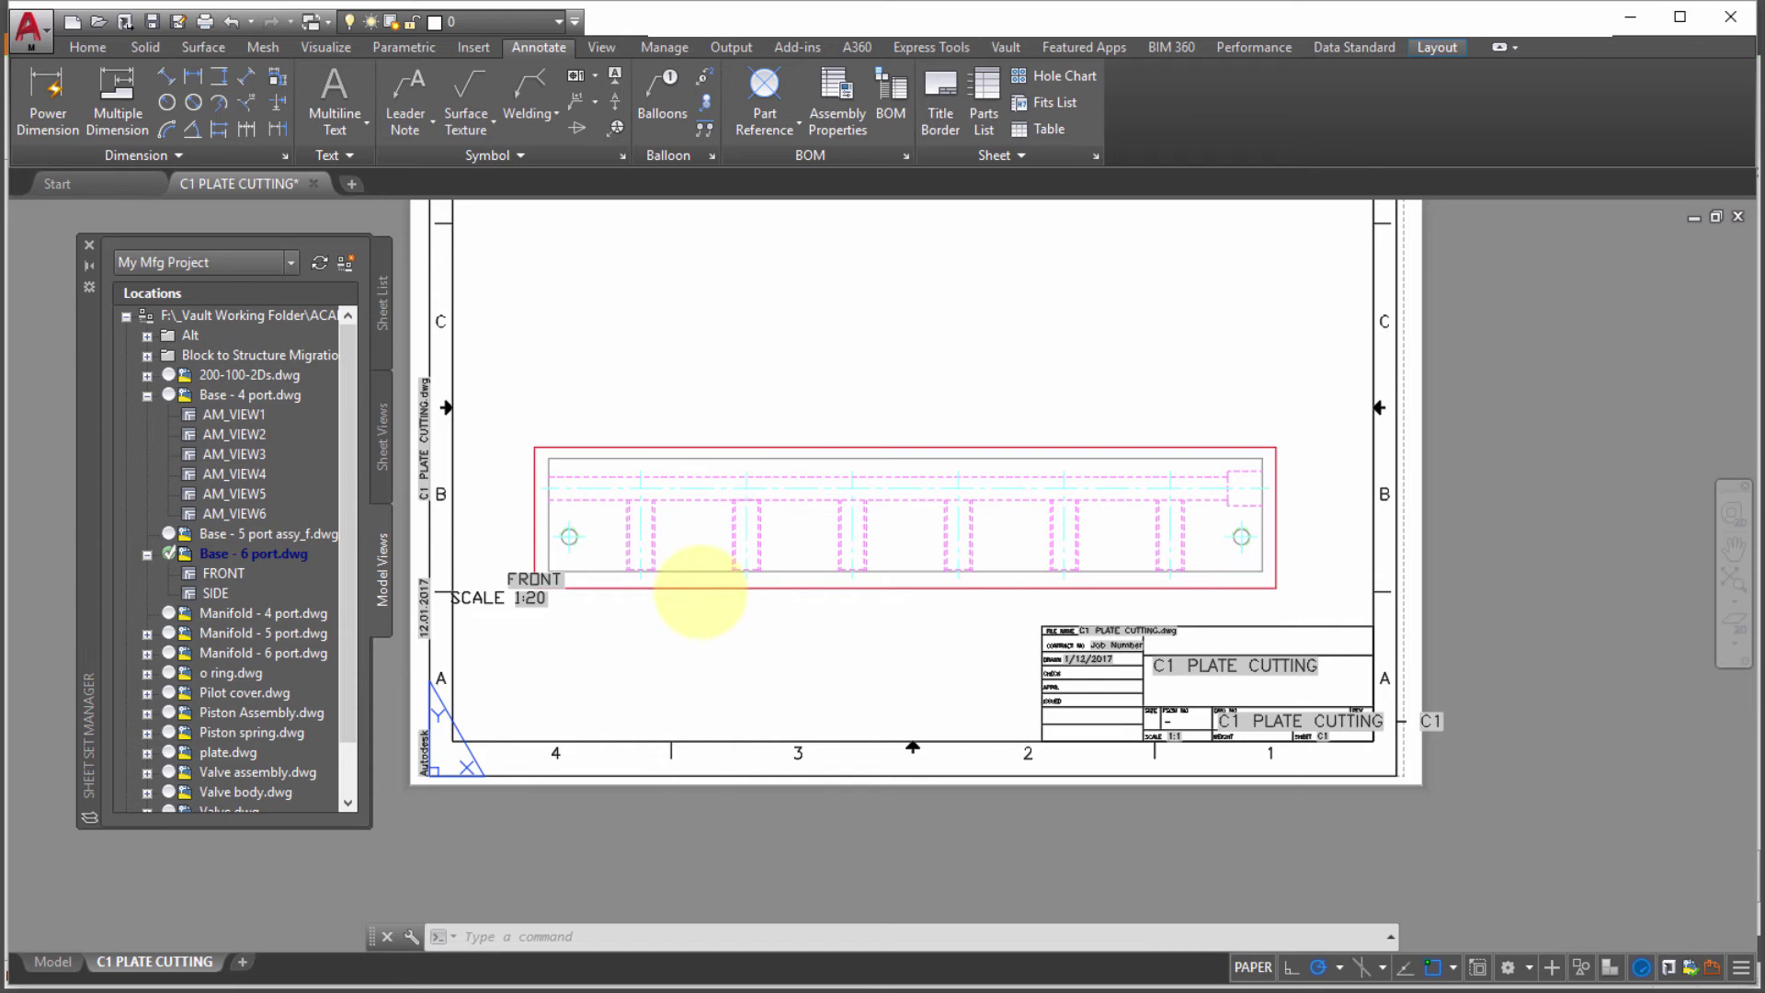
pyautogui.click(694, 588)
pyautogui.rightClick(694, 590)
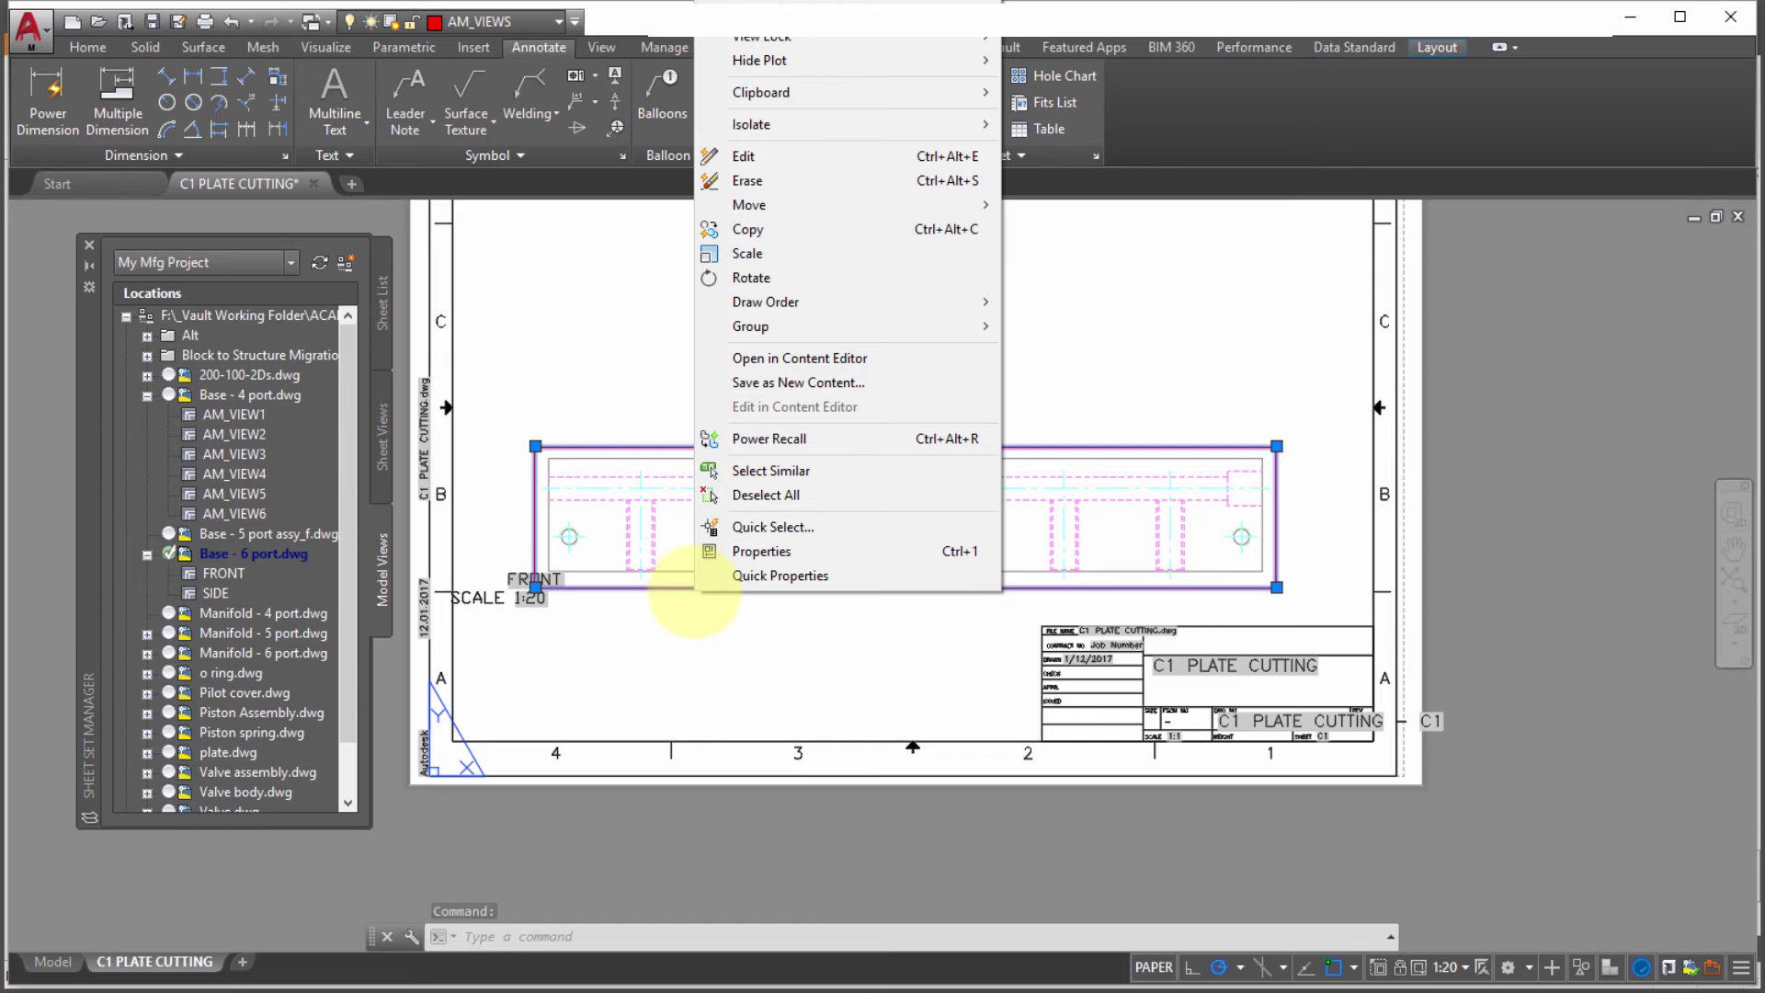
pyautogui.click(684, 673)
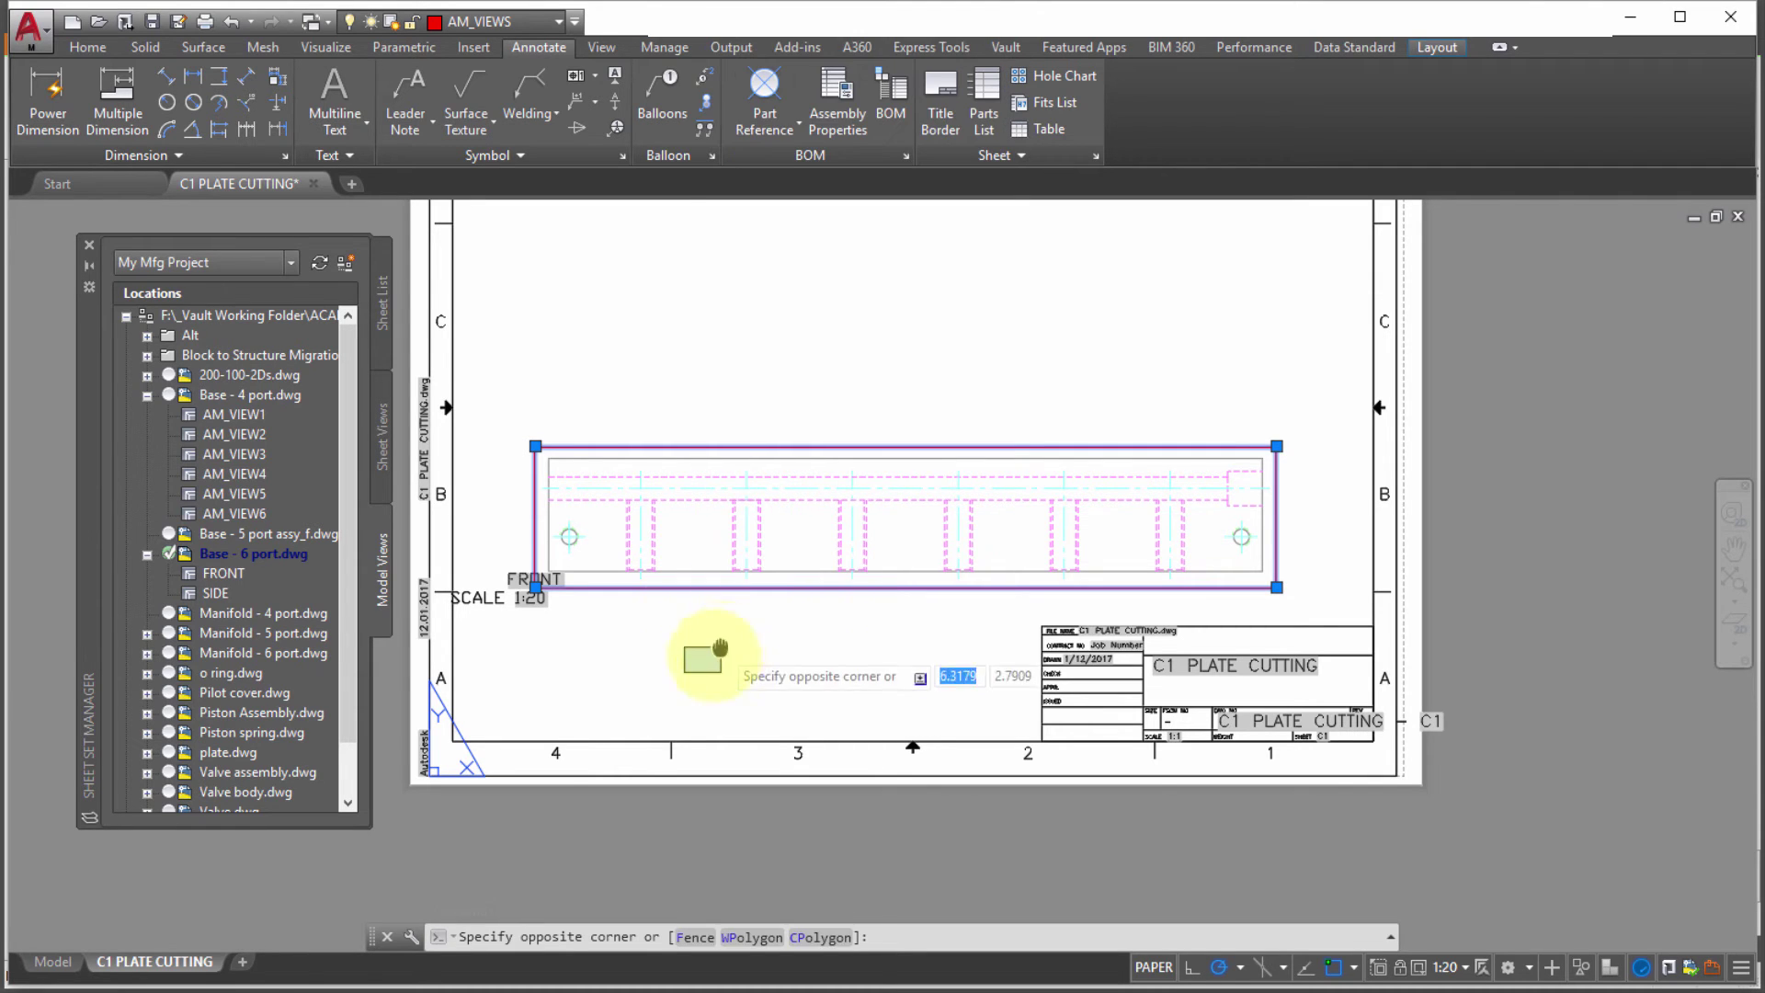
pyautogui.moveTo(715, 640); pyautogui.dragTo(663, 720, button='middle')
pyautogui.rightClick(664, 720)
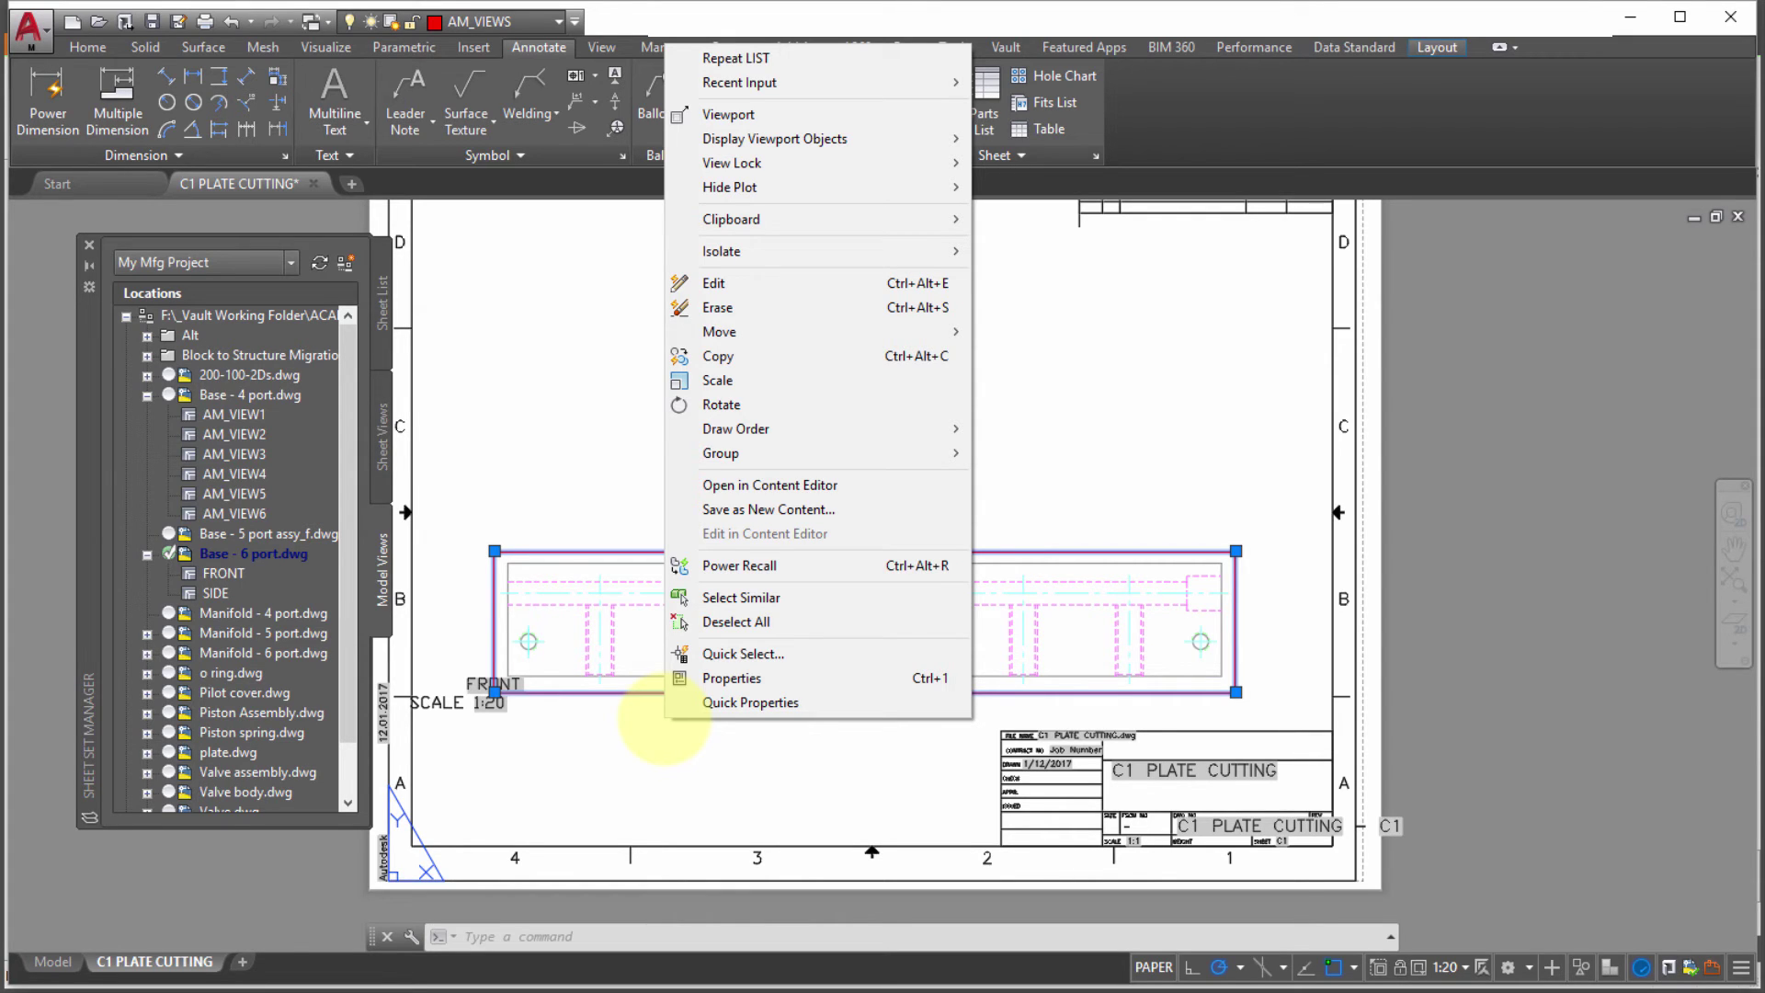
pyautogui.click(663, 720)
pyautogui.press('Escape')
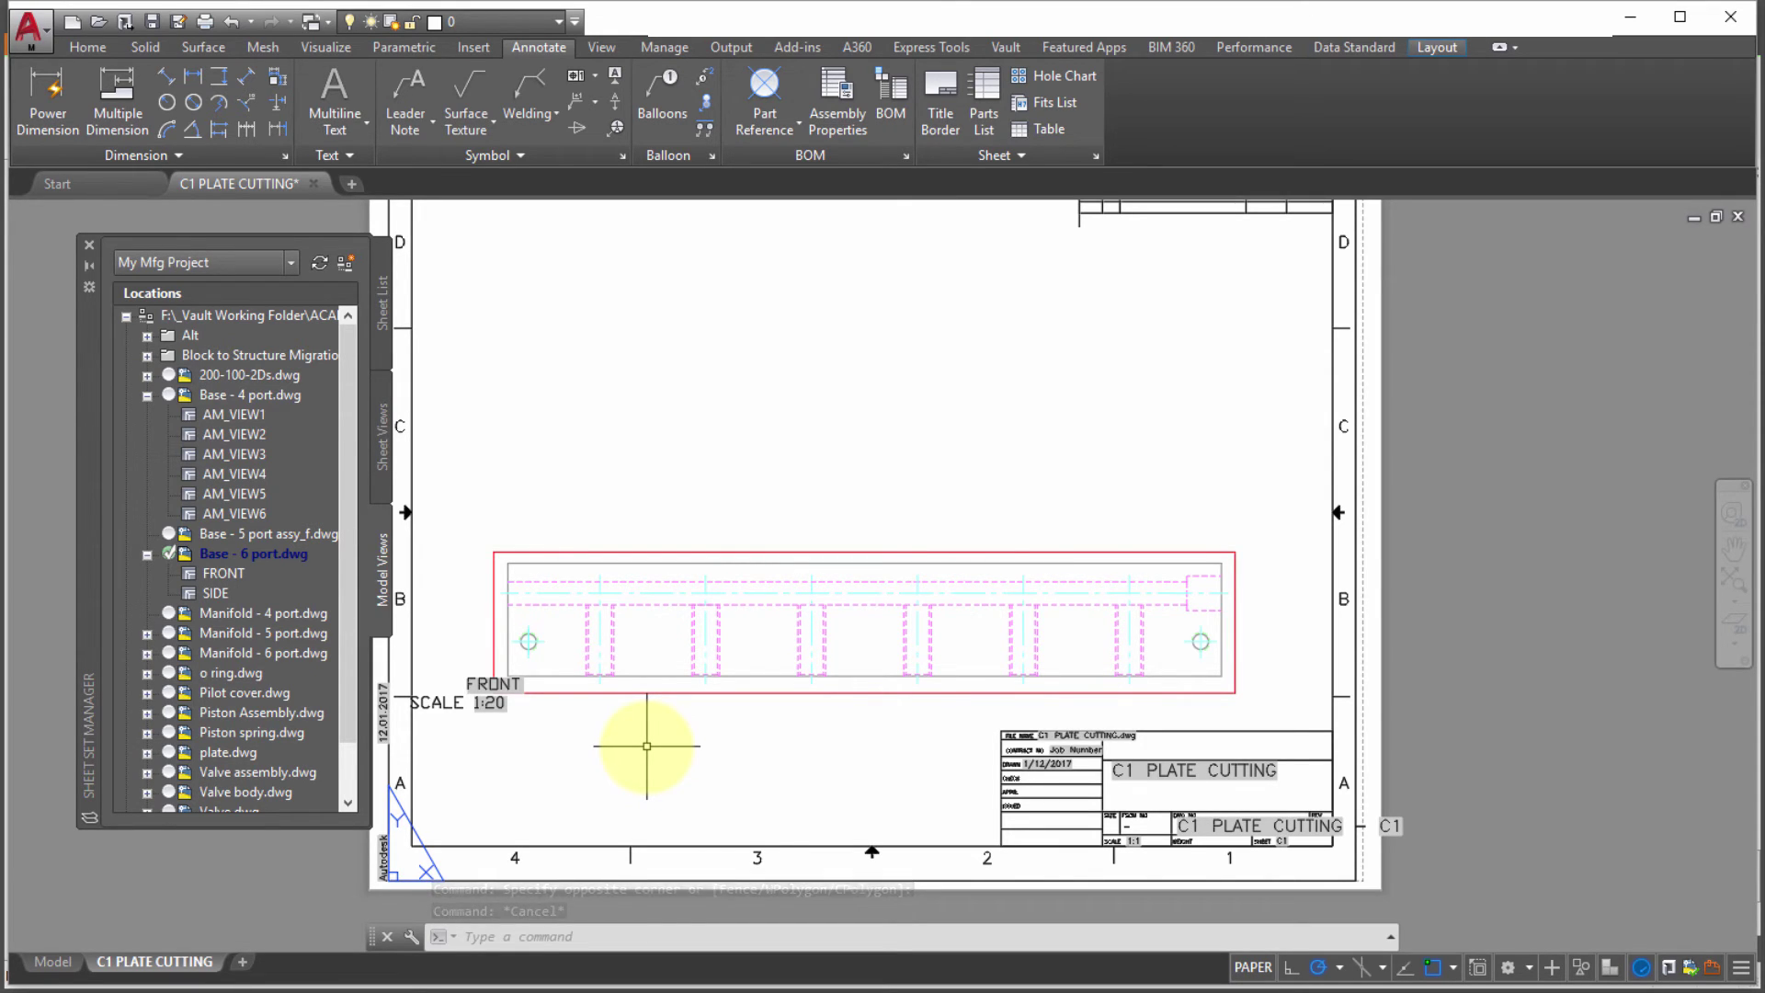
# Step: Place the SIDE model view of Base - 6 port.dwg above the FRONT view at 1:20 scale
pyautogui.moveTo(658, 725); pyautogui.dragTo(696, 775, button='middle')
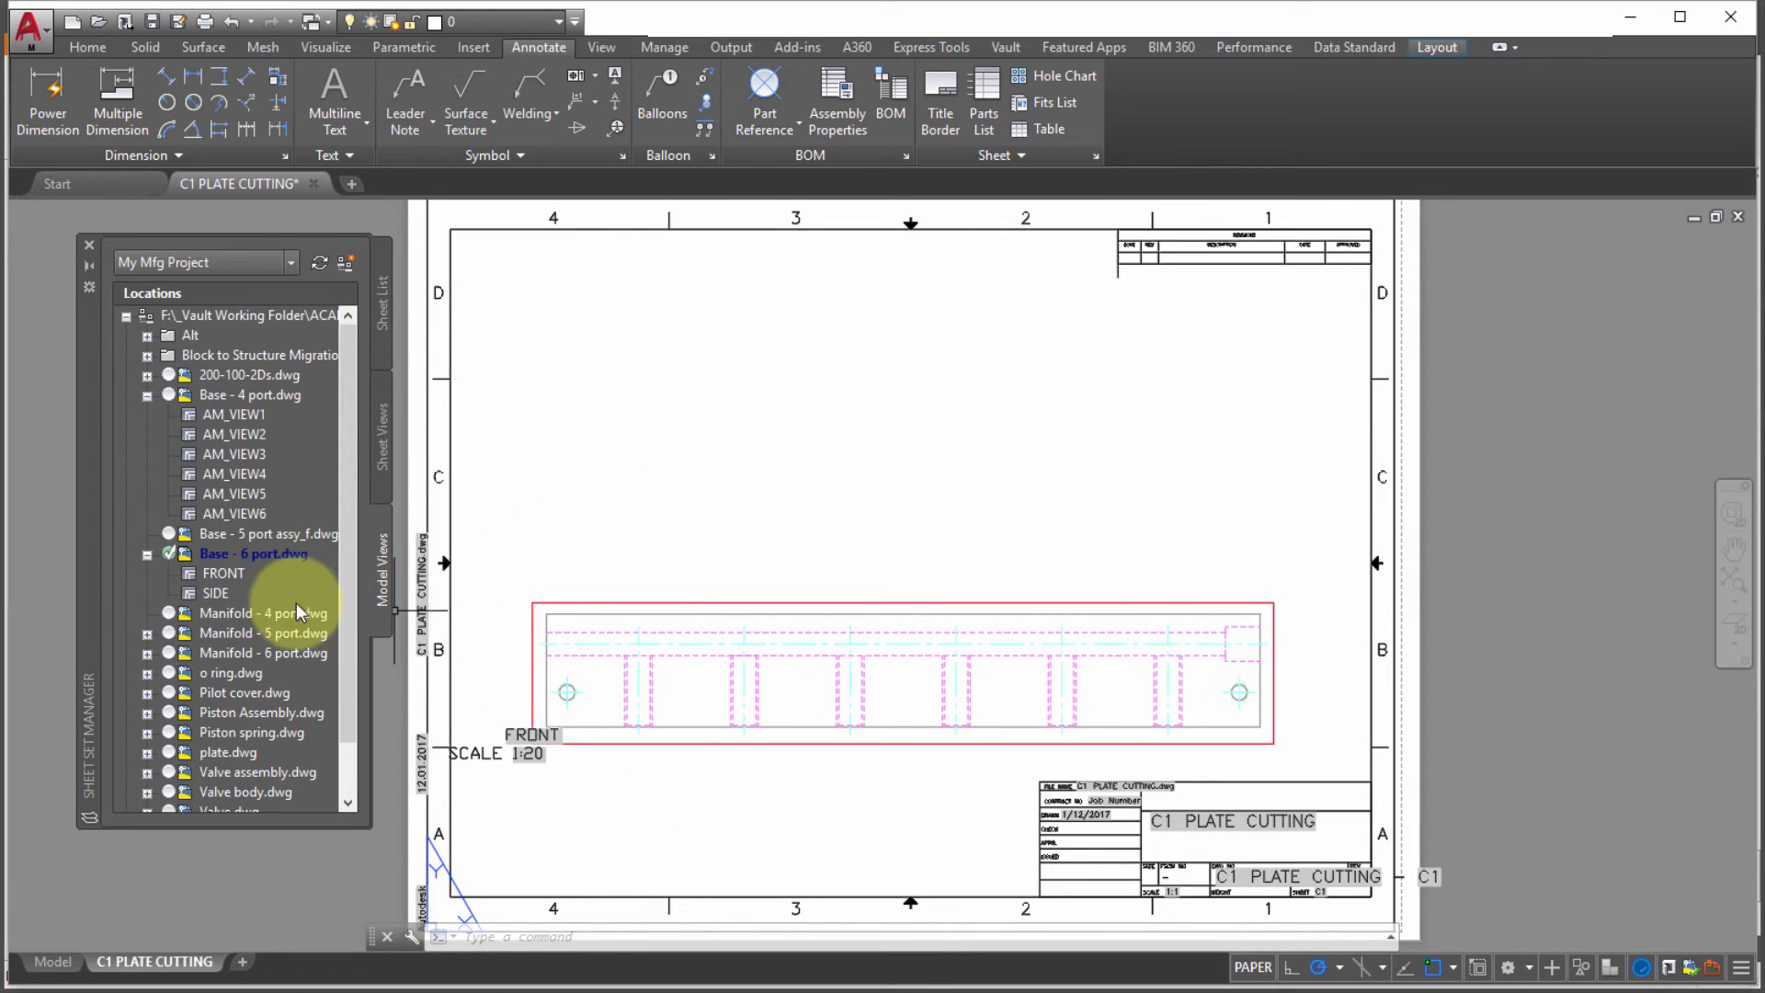
pyautogui.click(217, 594)
pyautogui.moveTo(281, 585); pyautogui.dragTo(639, 441)
pyautogui.rightClick(577, 505)
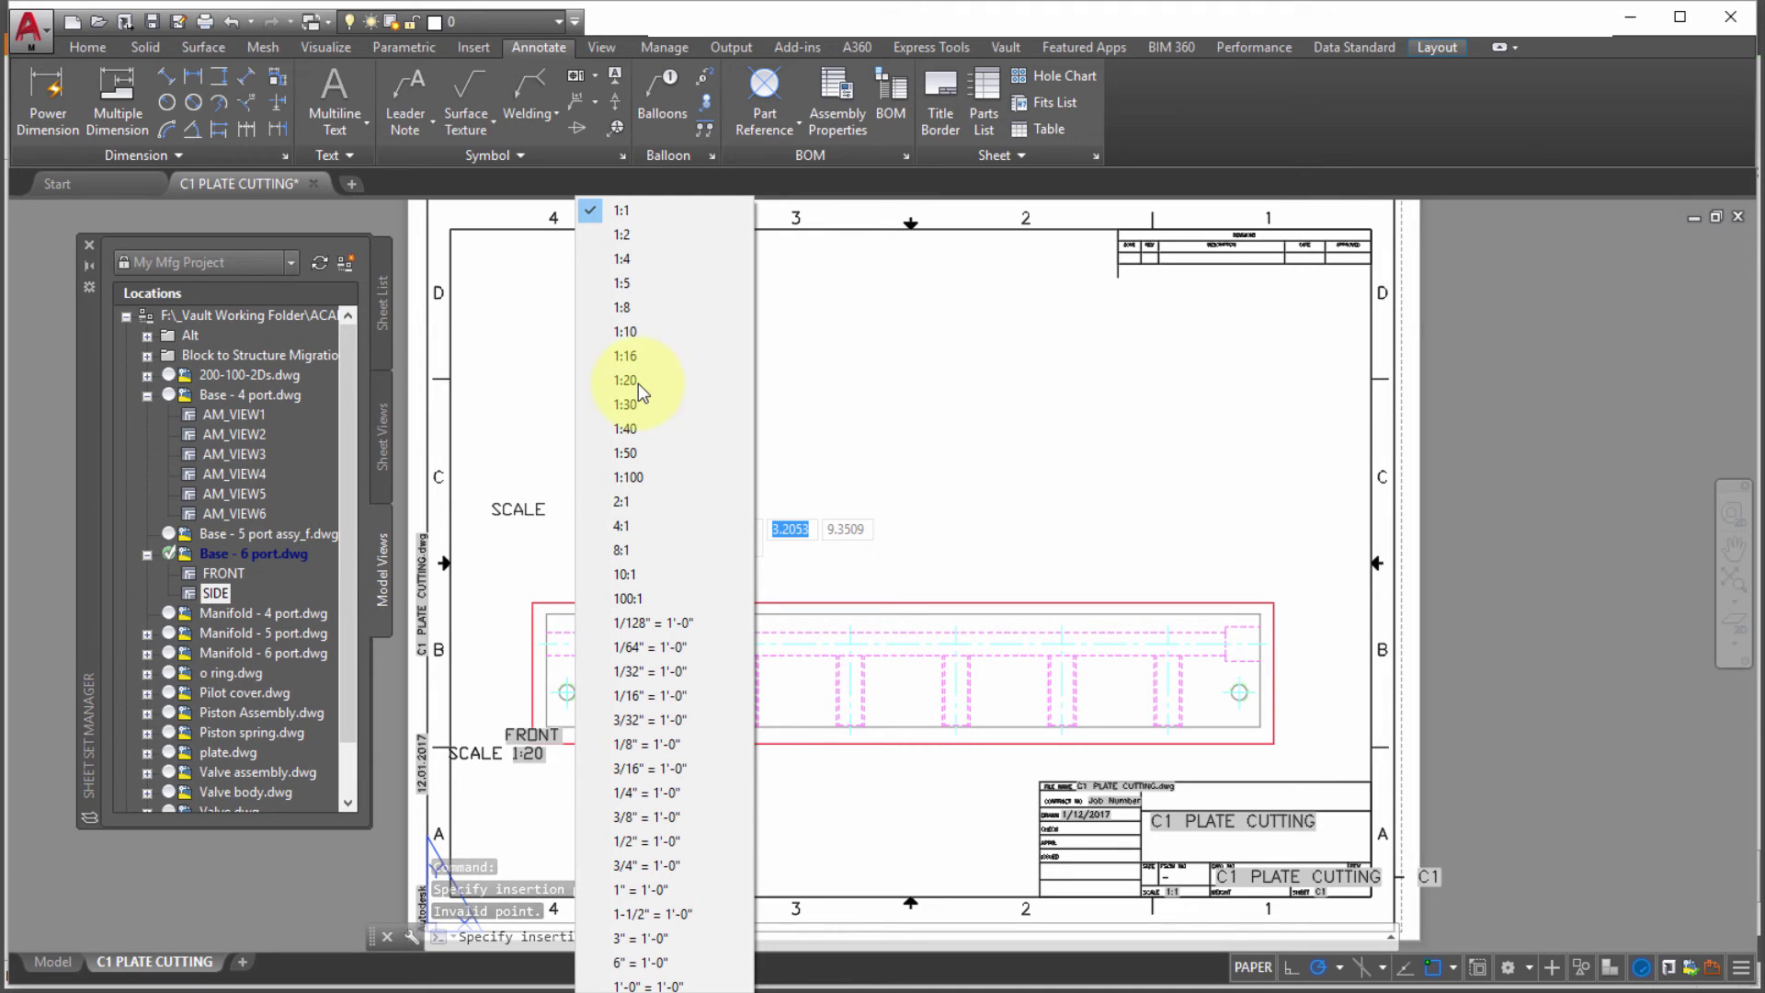
pyautogui.click(637, 383)
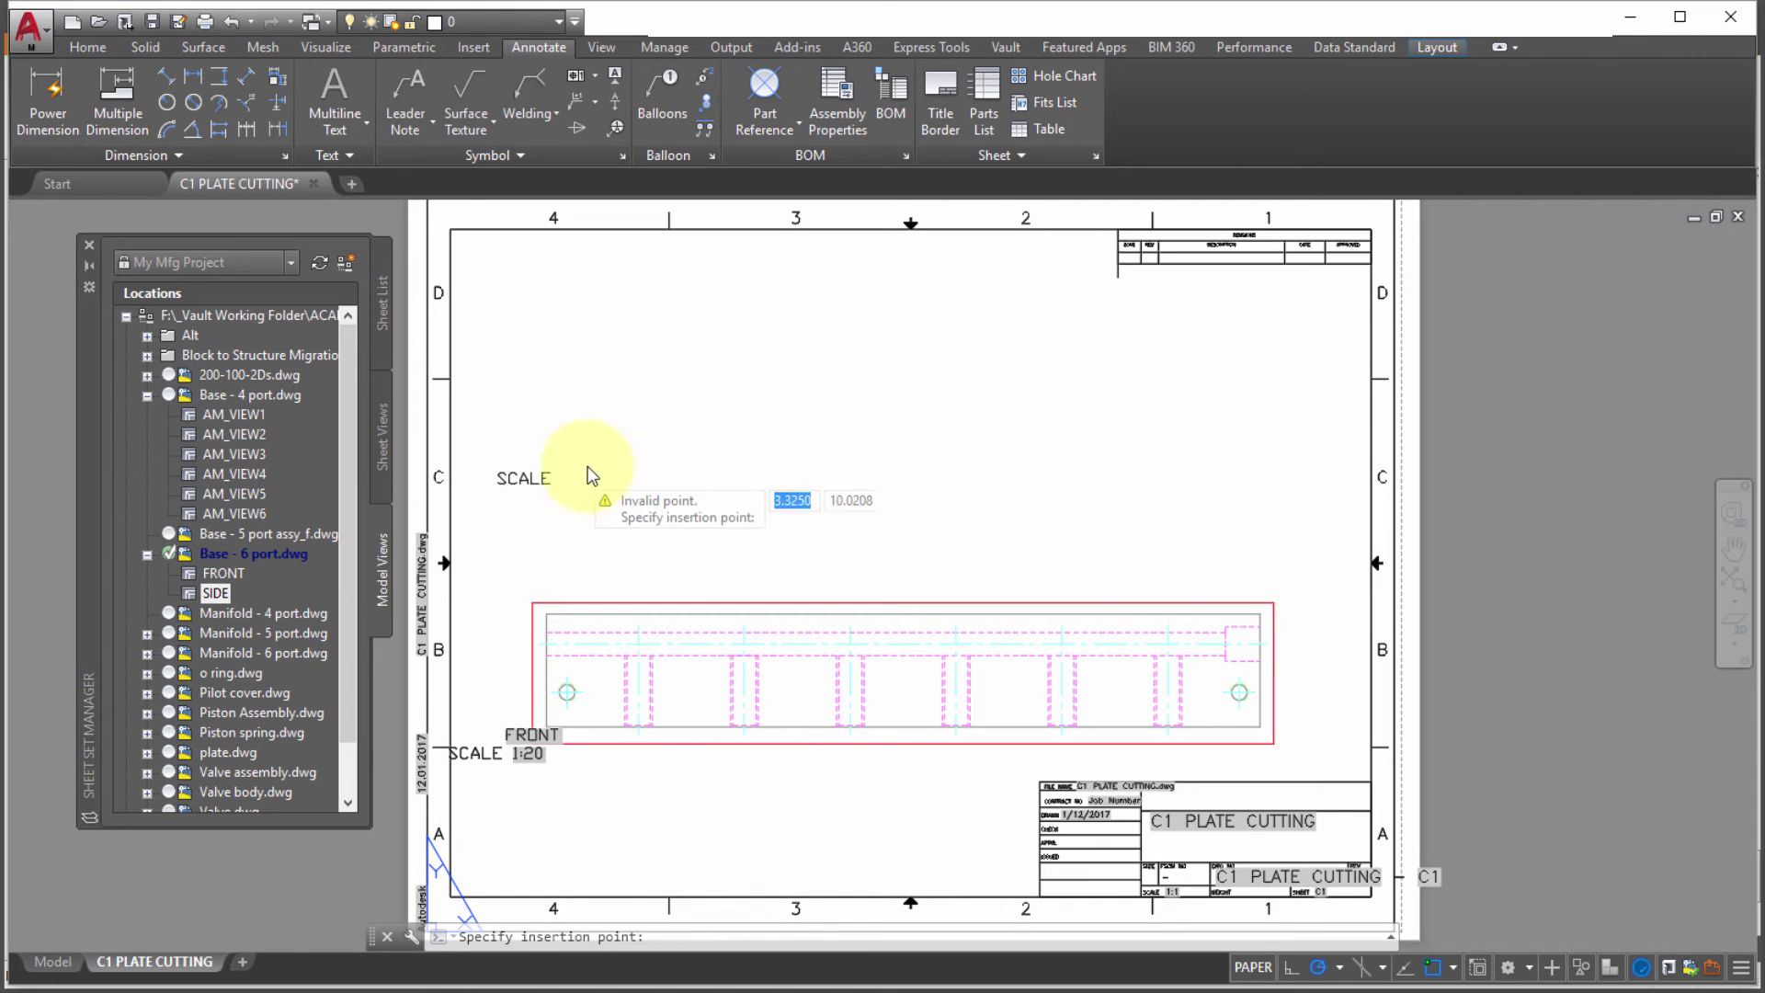
pyautogui.click(532, 507)
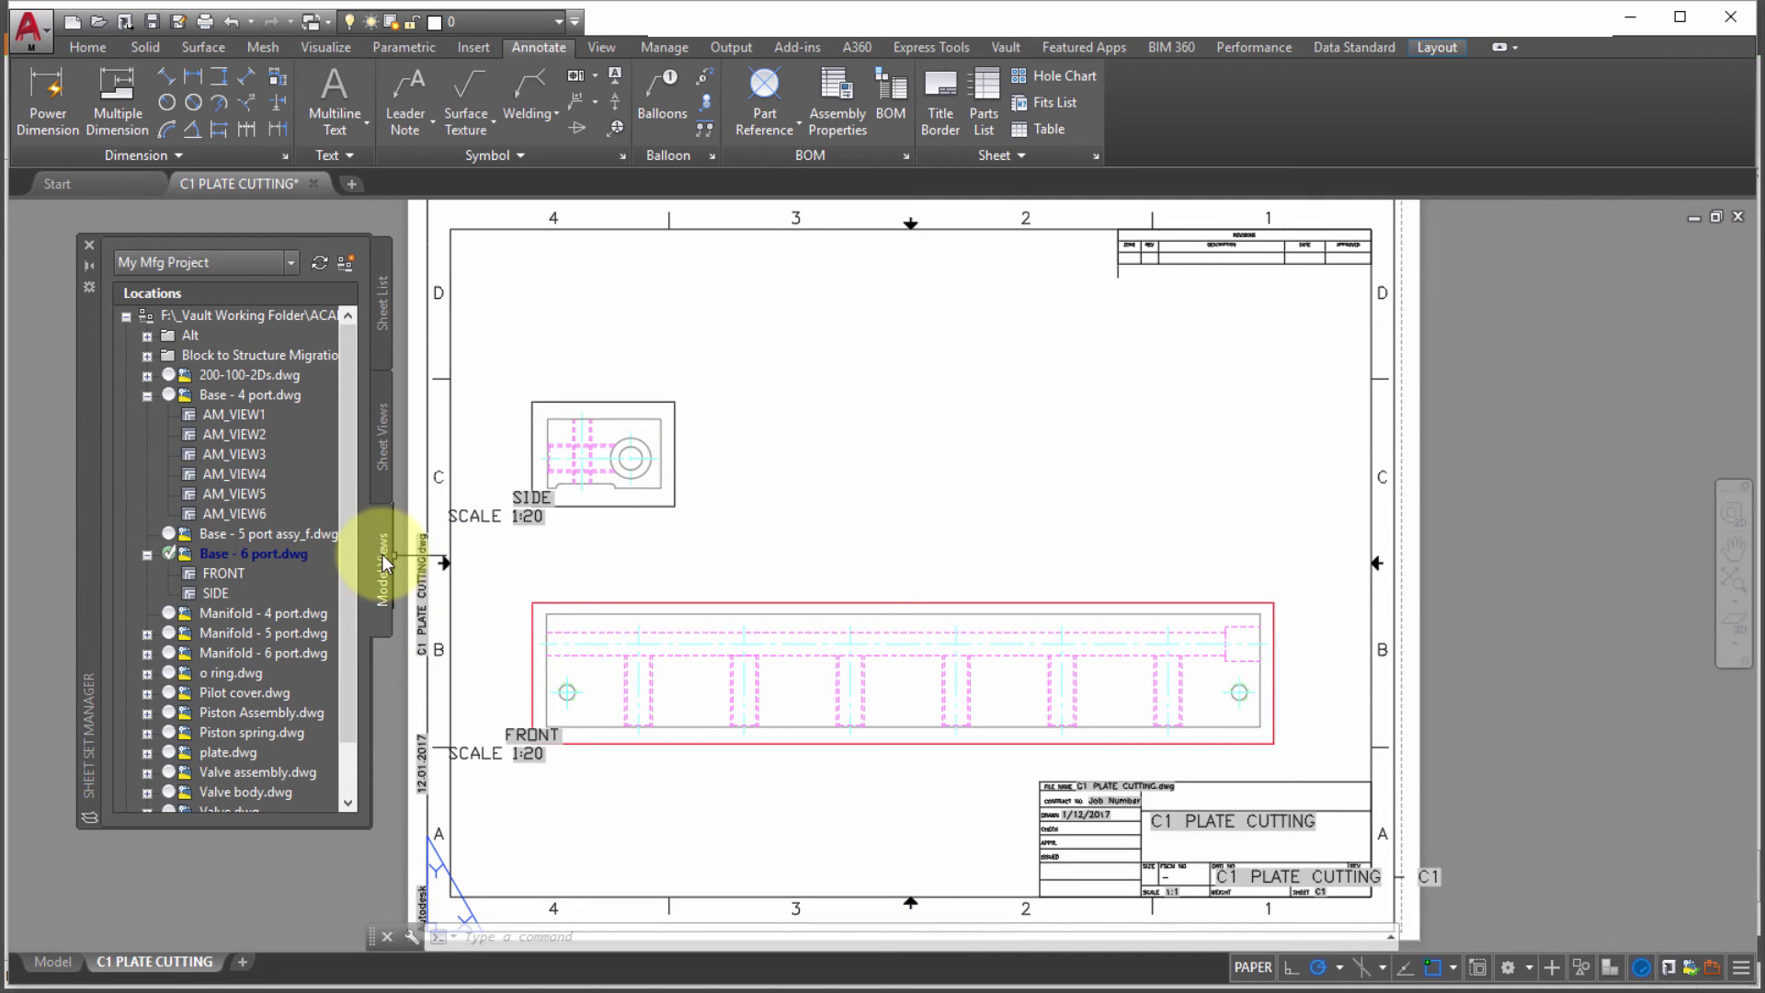
# Step: Expand the C1 - PLATE CUTTING sheet's view list and display its FRONT and SIDE sheet views in turn
pyautogui.click(379, 470)
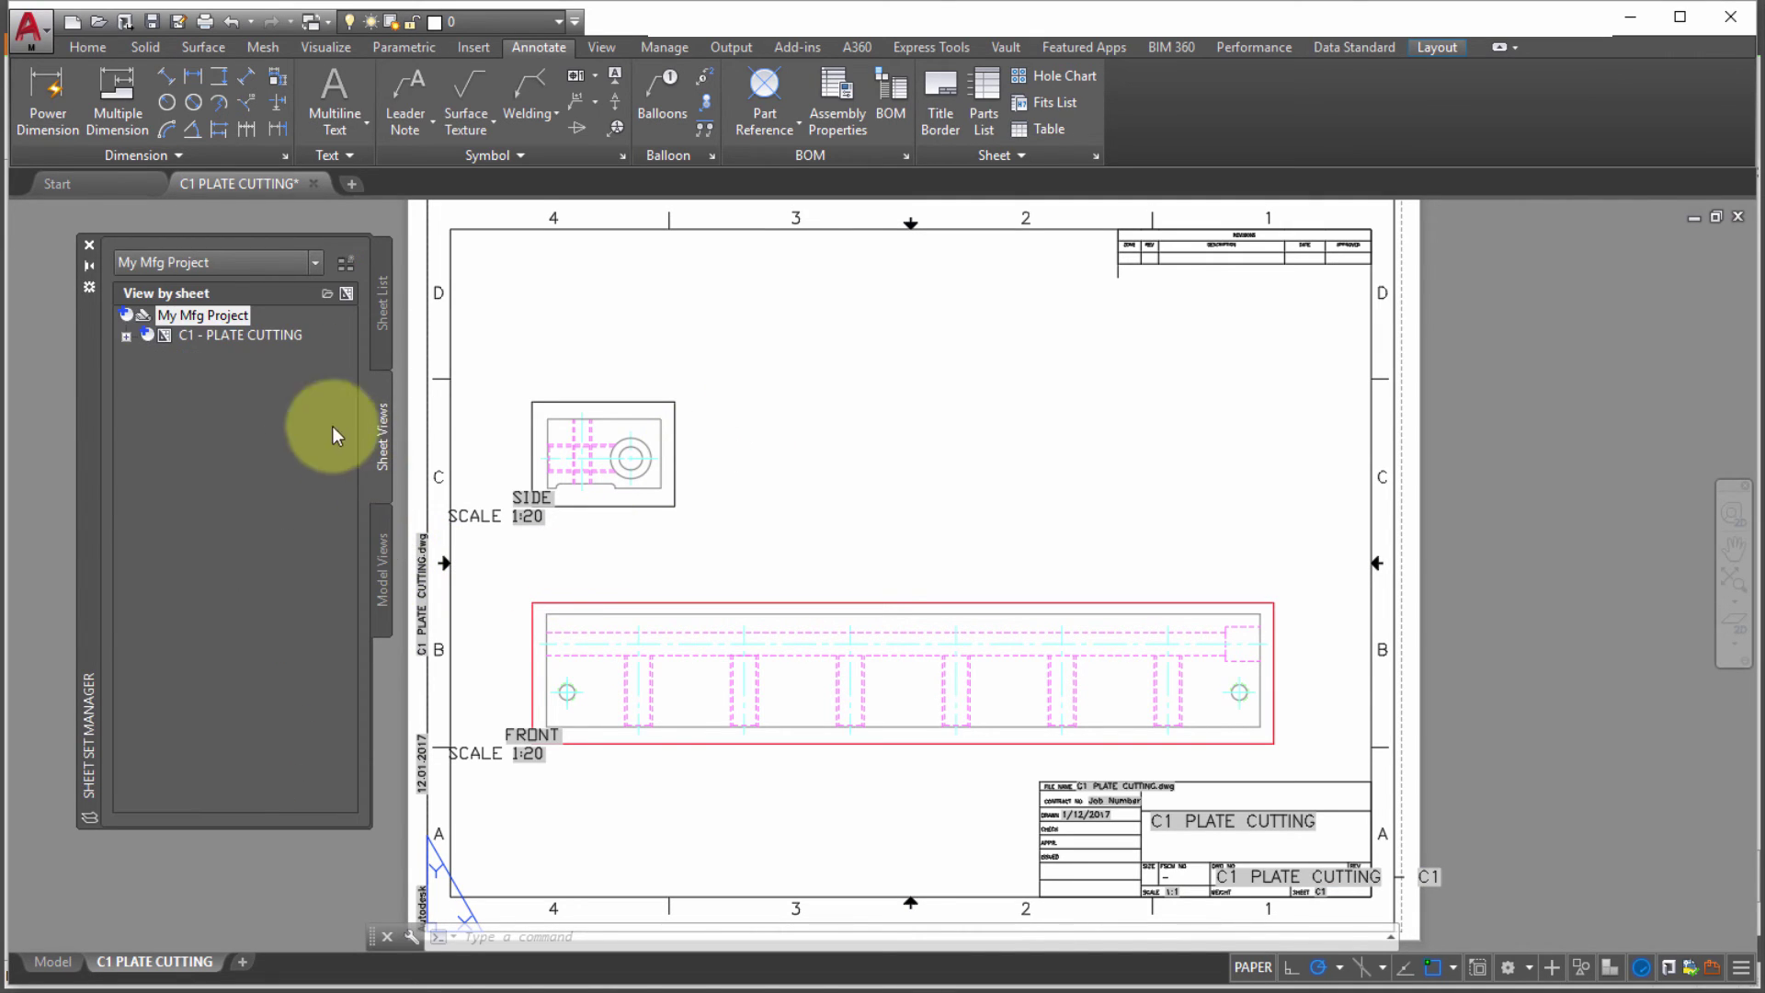
pyautogui.click(131, 334)
pyautogui.click(131, 335)
pyautogui.rightClick(206, 351)
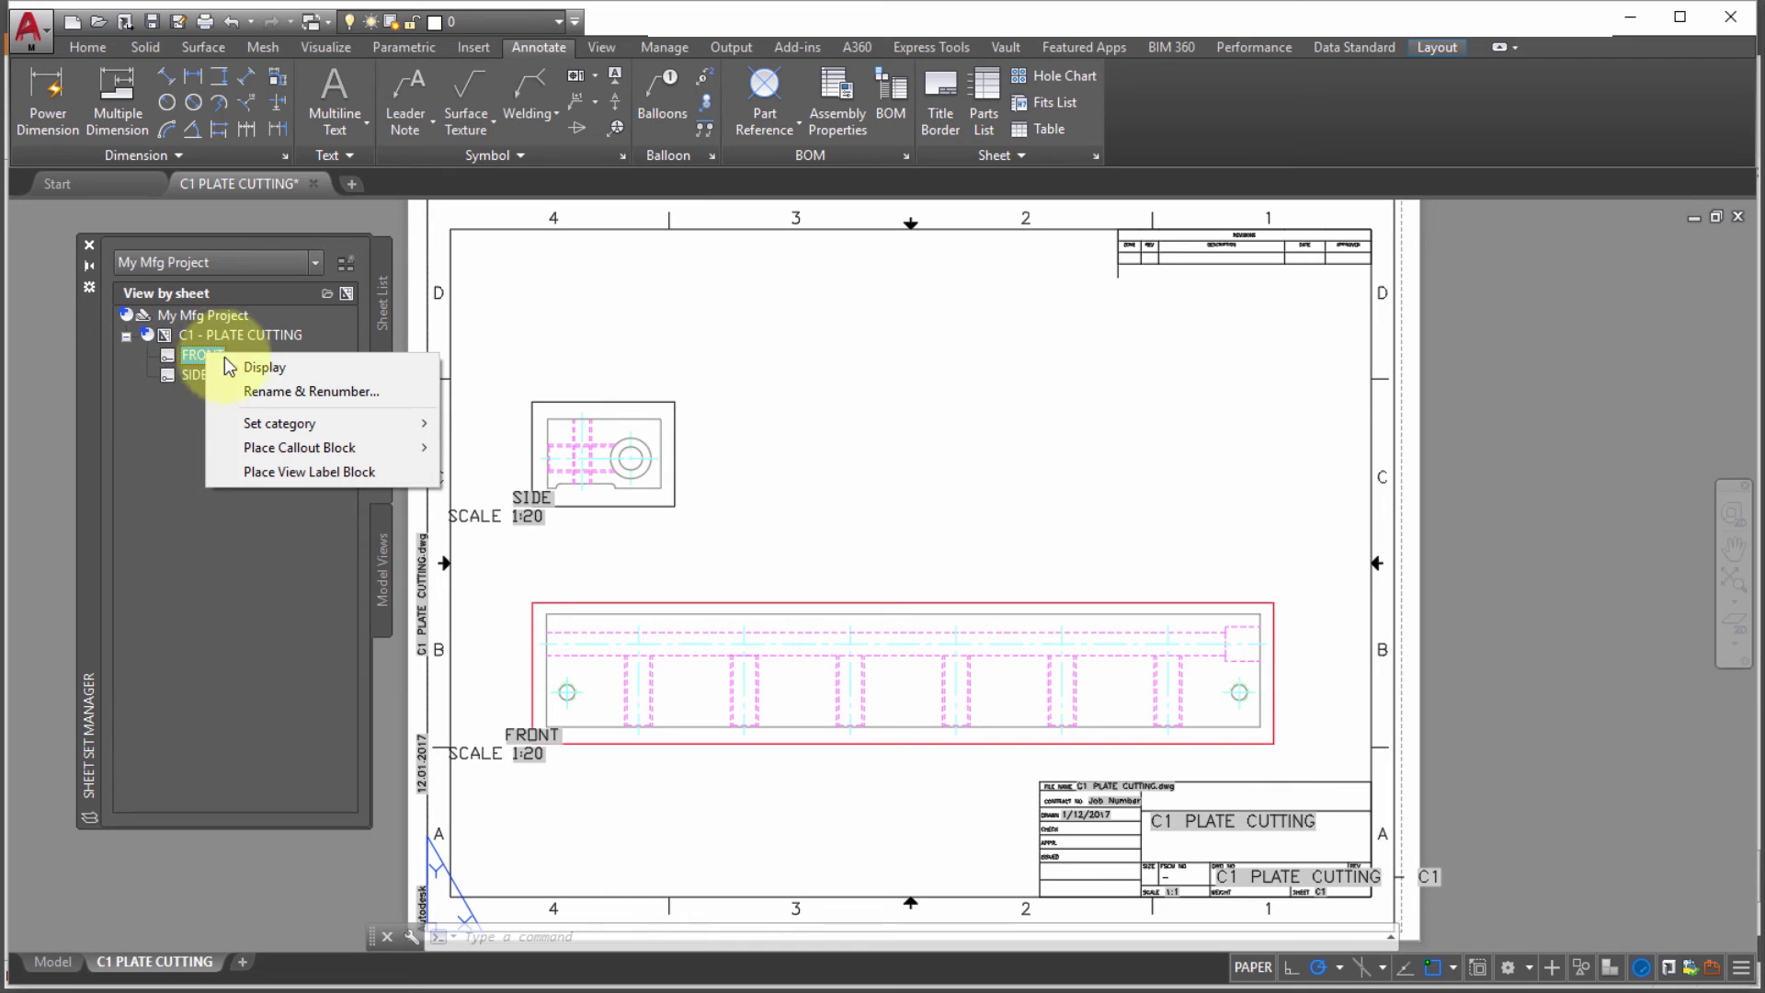
pyautogui.click(274, 365)
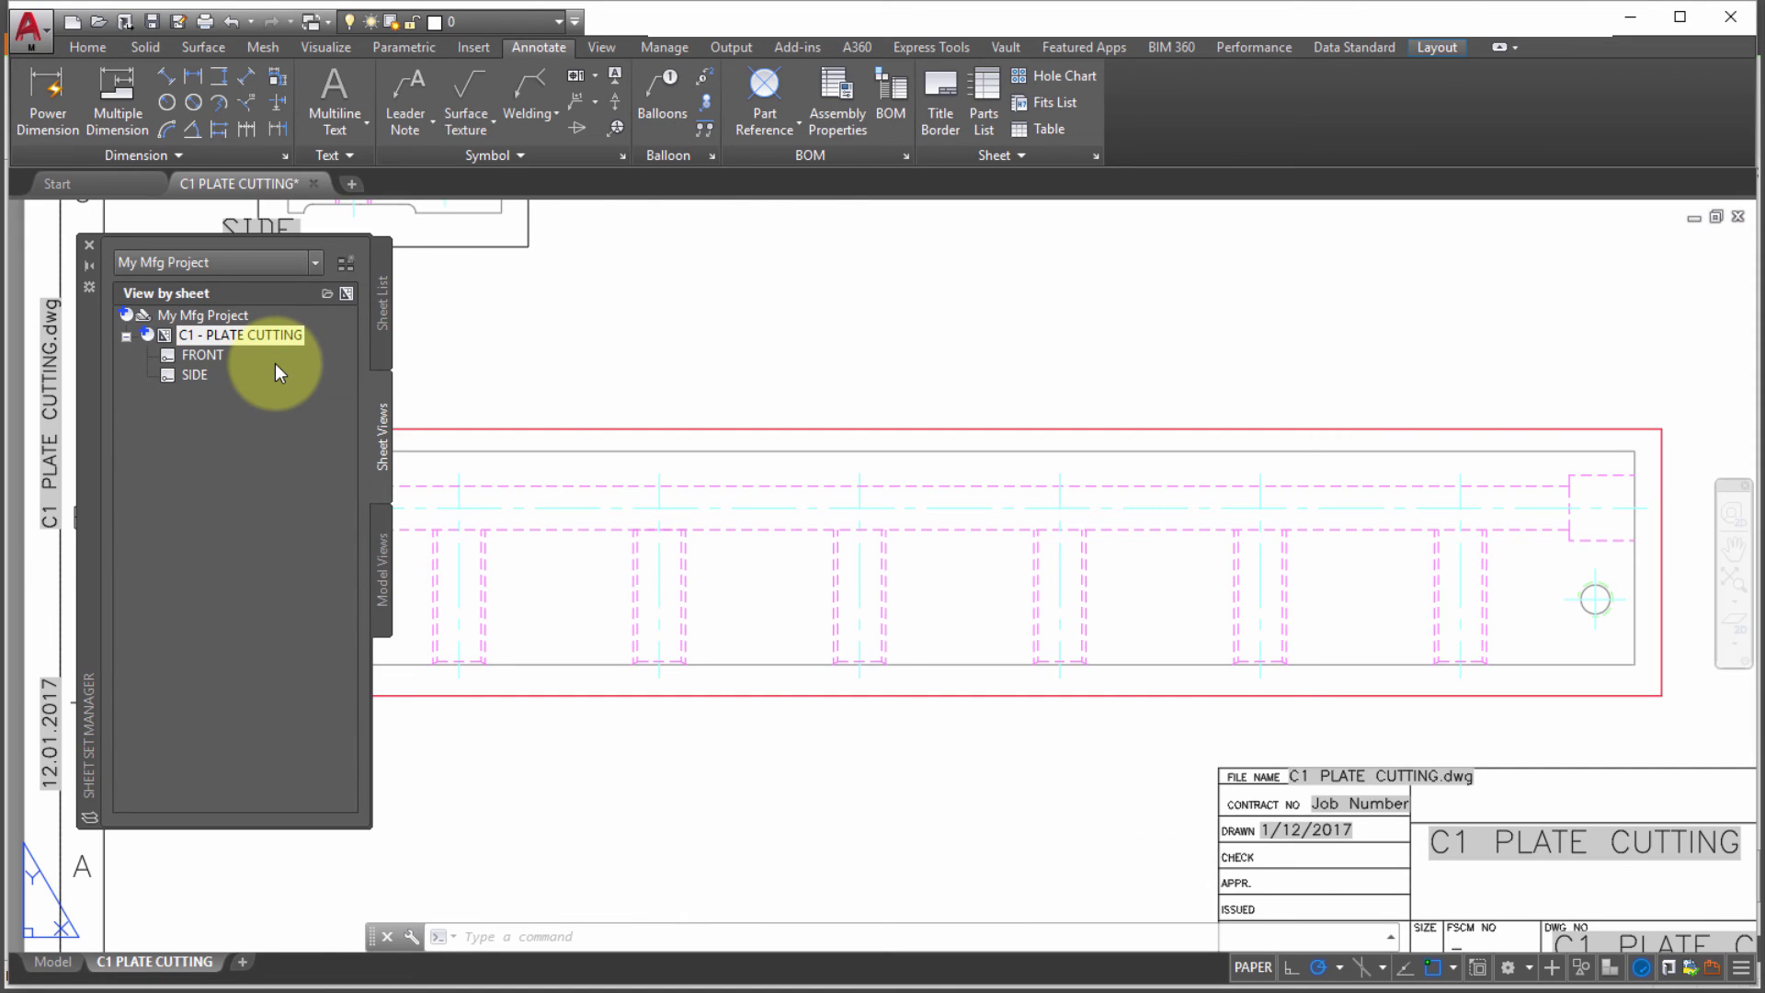
pyautogui.rightClick(182, 371)
pyautogui.click(218, 386)
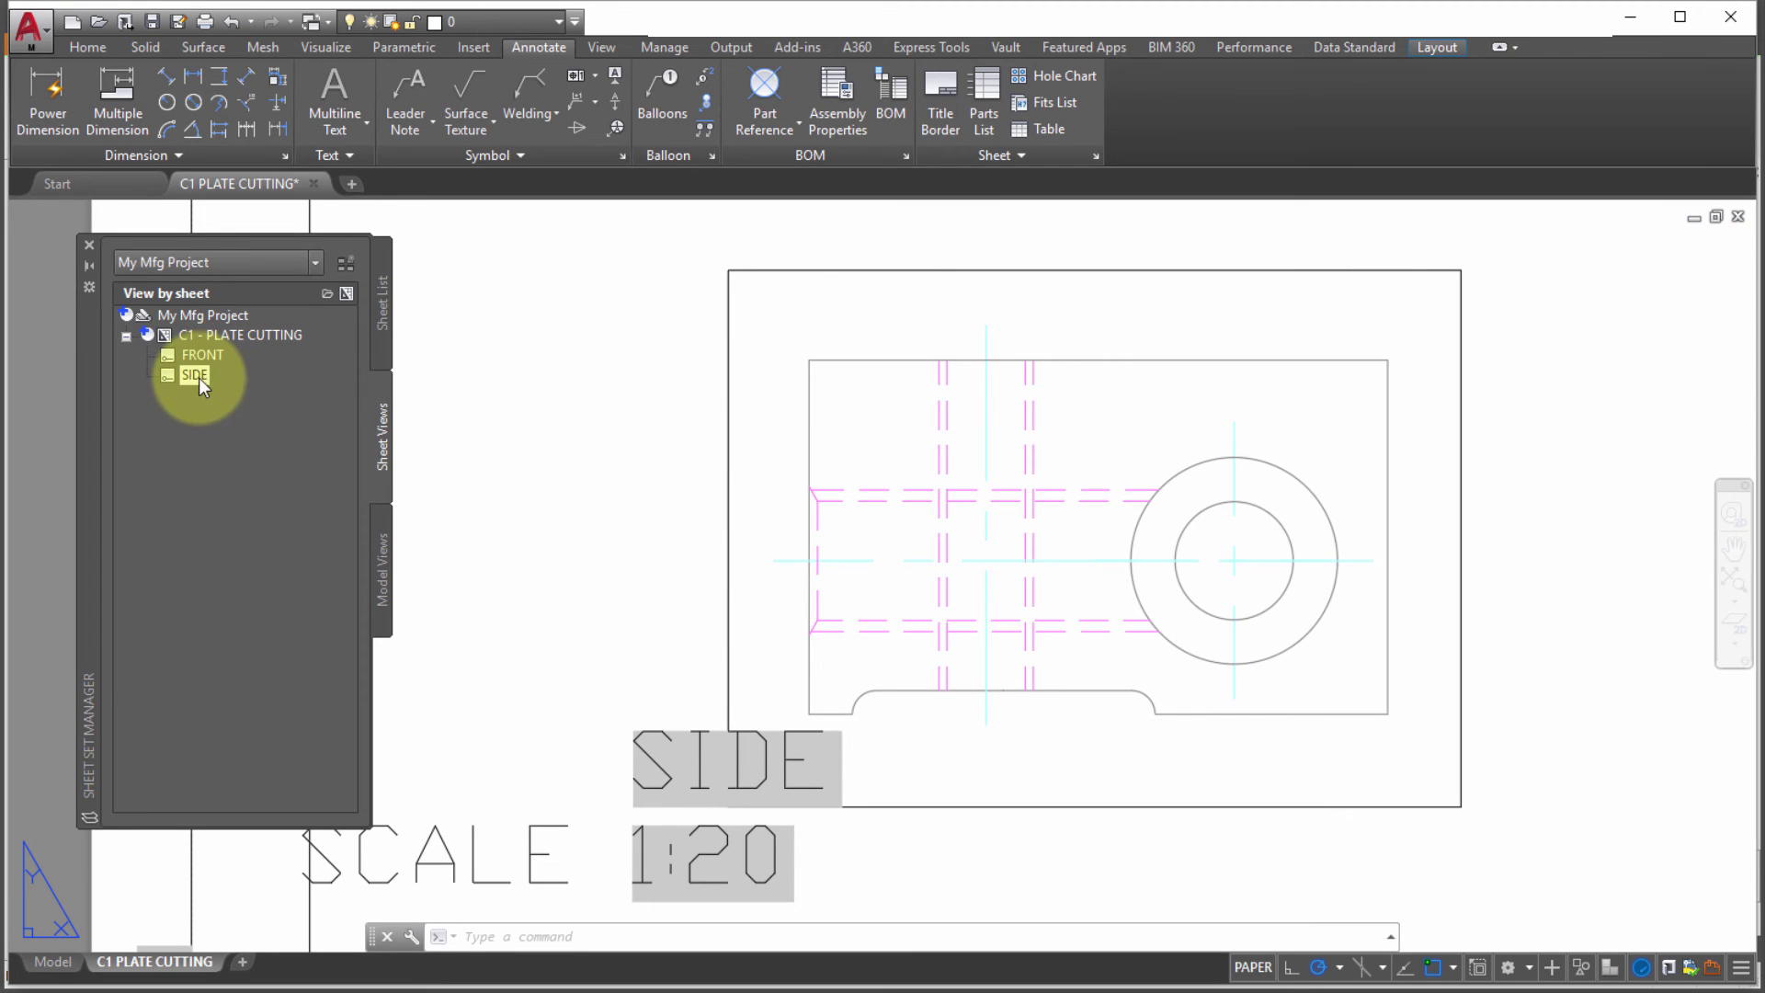
# Step: Renumber the SIDE sheet view as C1A and change its title to SIDE VIEW
pyautogui.rightClick(199, 378)
pyautogui.click(294, 417)
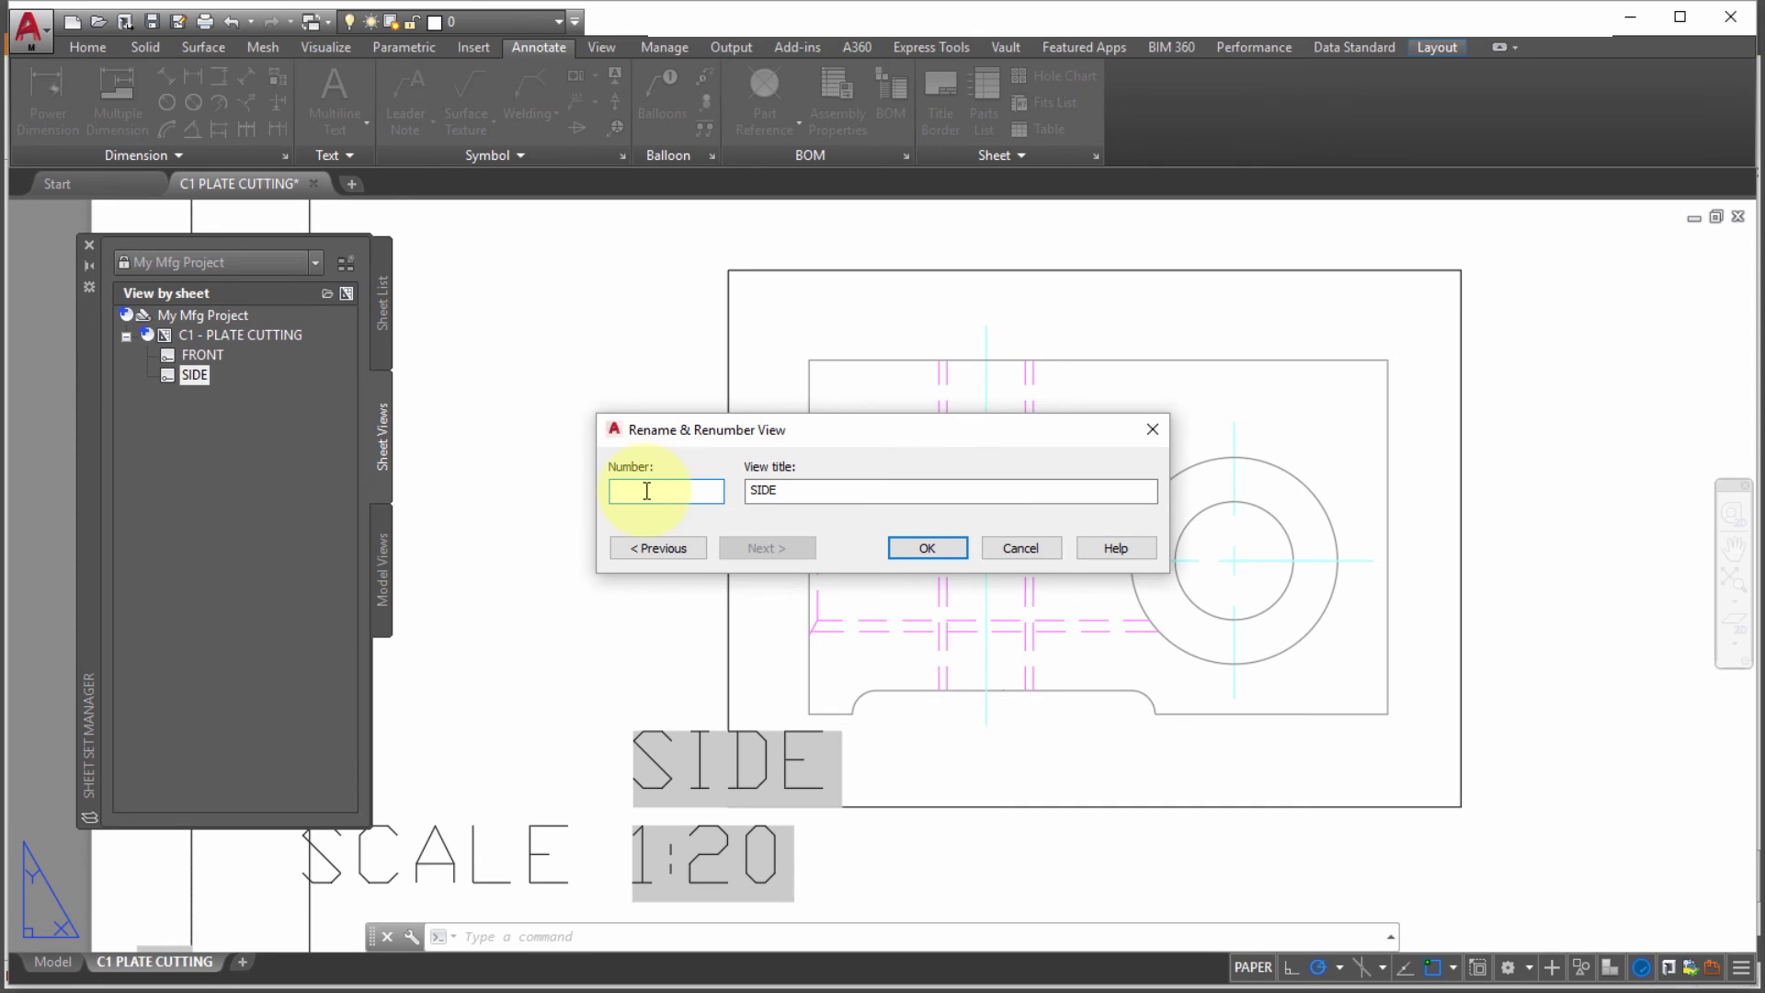
pyautogui.write('C1A')
pyautogui.click(825, 492)
pyautogui.write('VIEW')
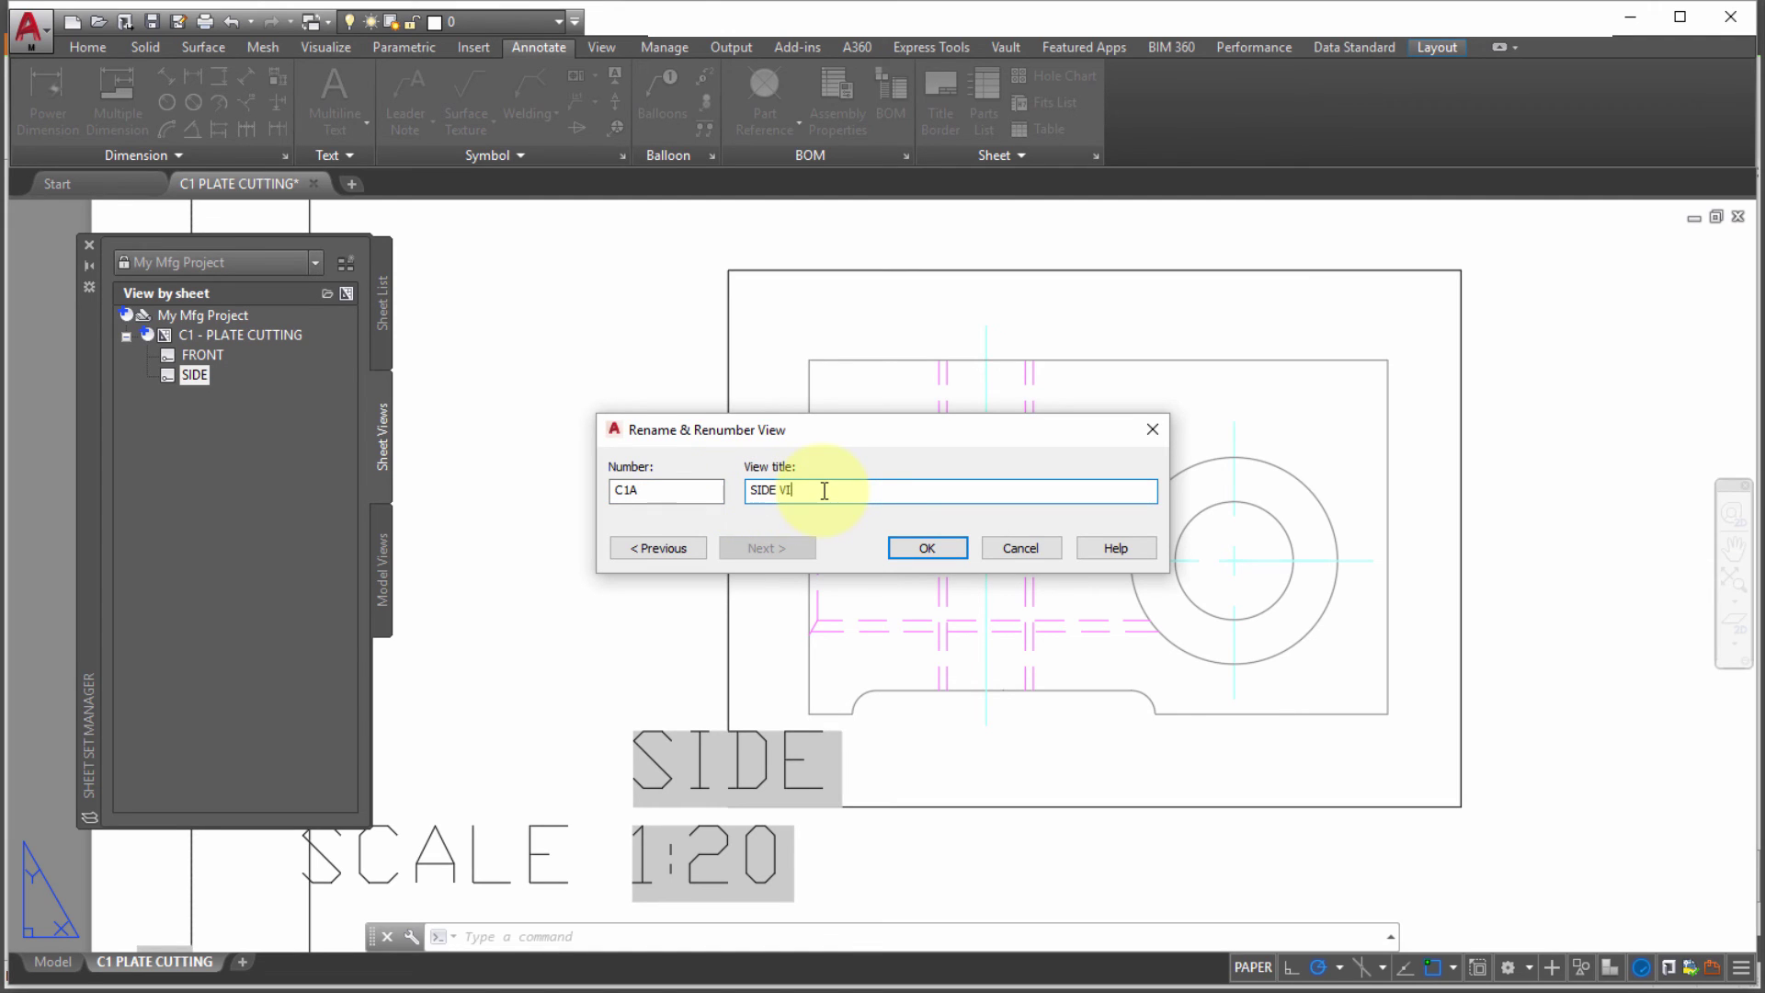
pyautogui.click(927, 549)
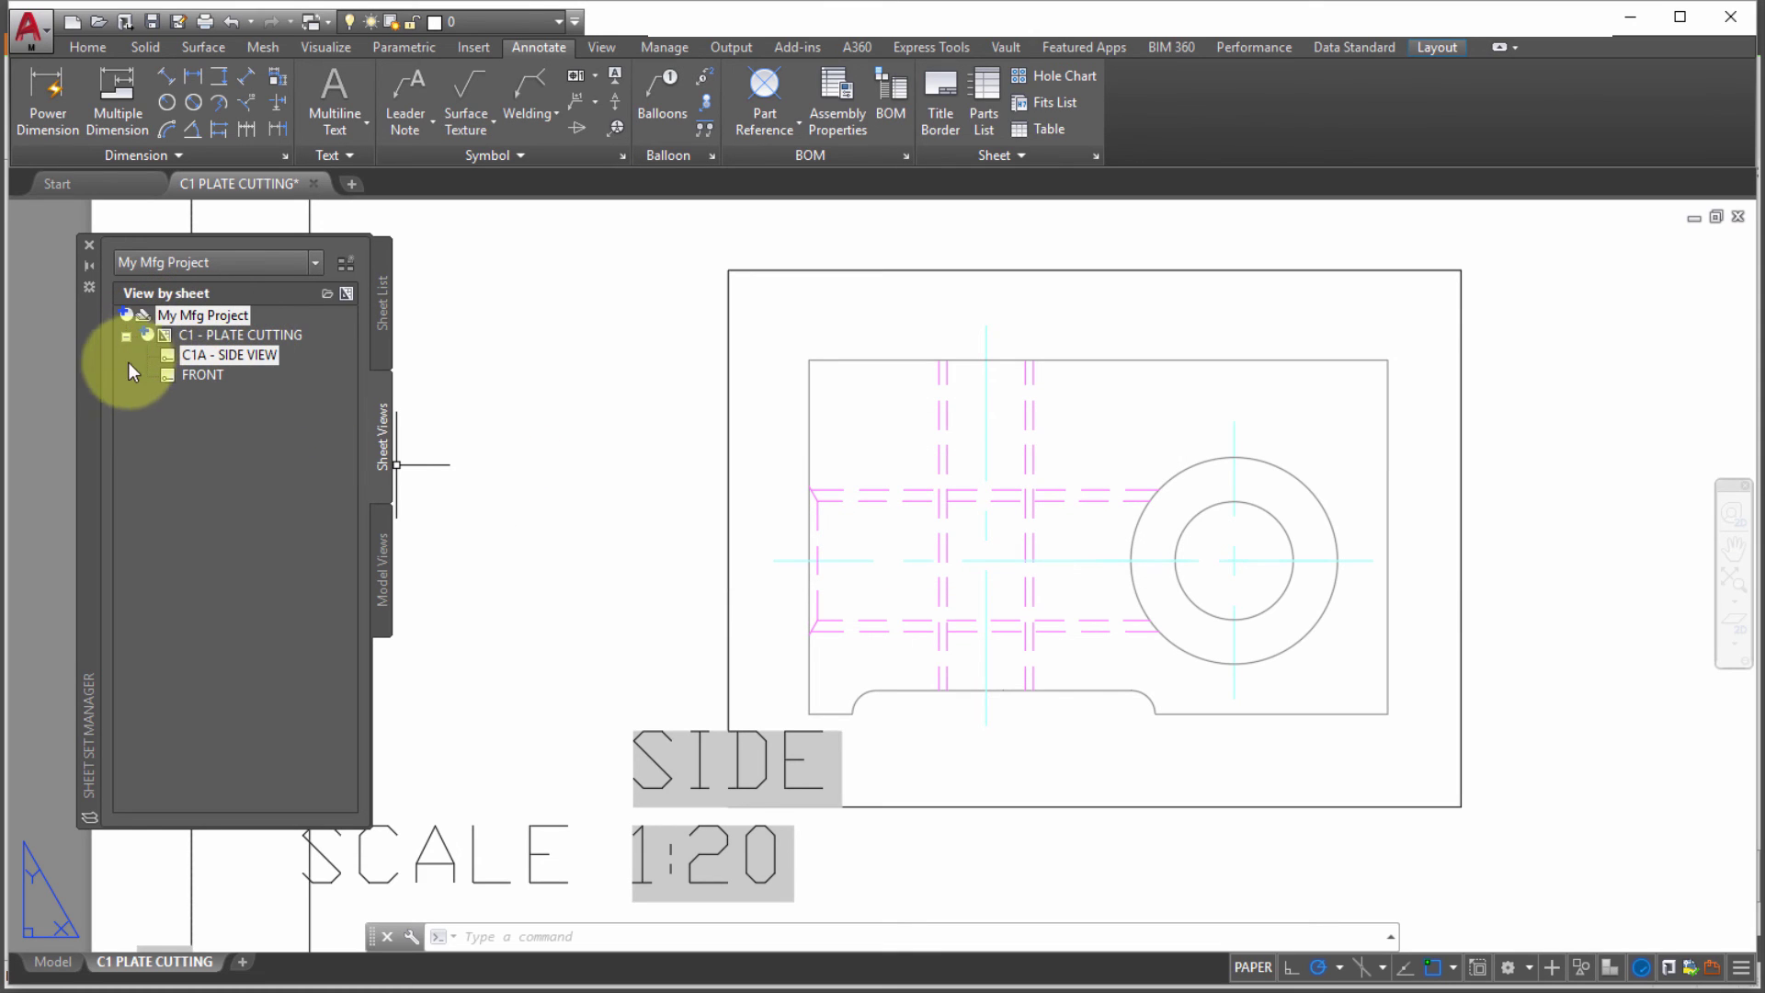
# Step: Regenerate the drawing to refresh the renamed view's label on the sheet
pyautogui.click(563, 524)
pyautogui.moveTo(548, 464); pyautogui.dragTo(618, 447, button='middle')
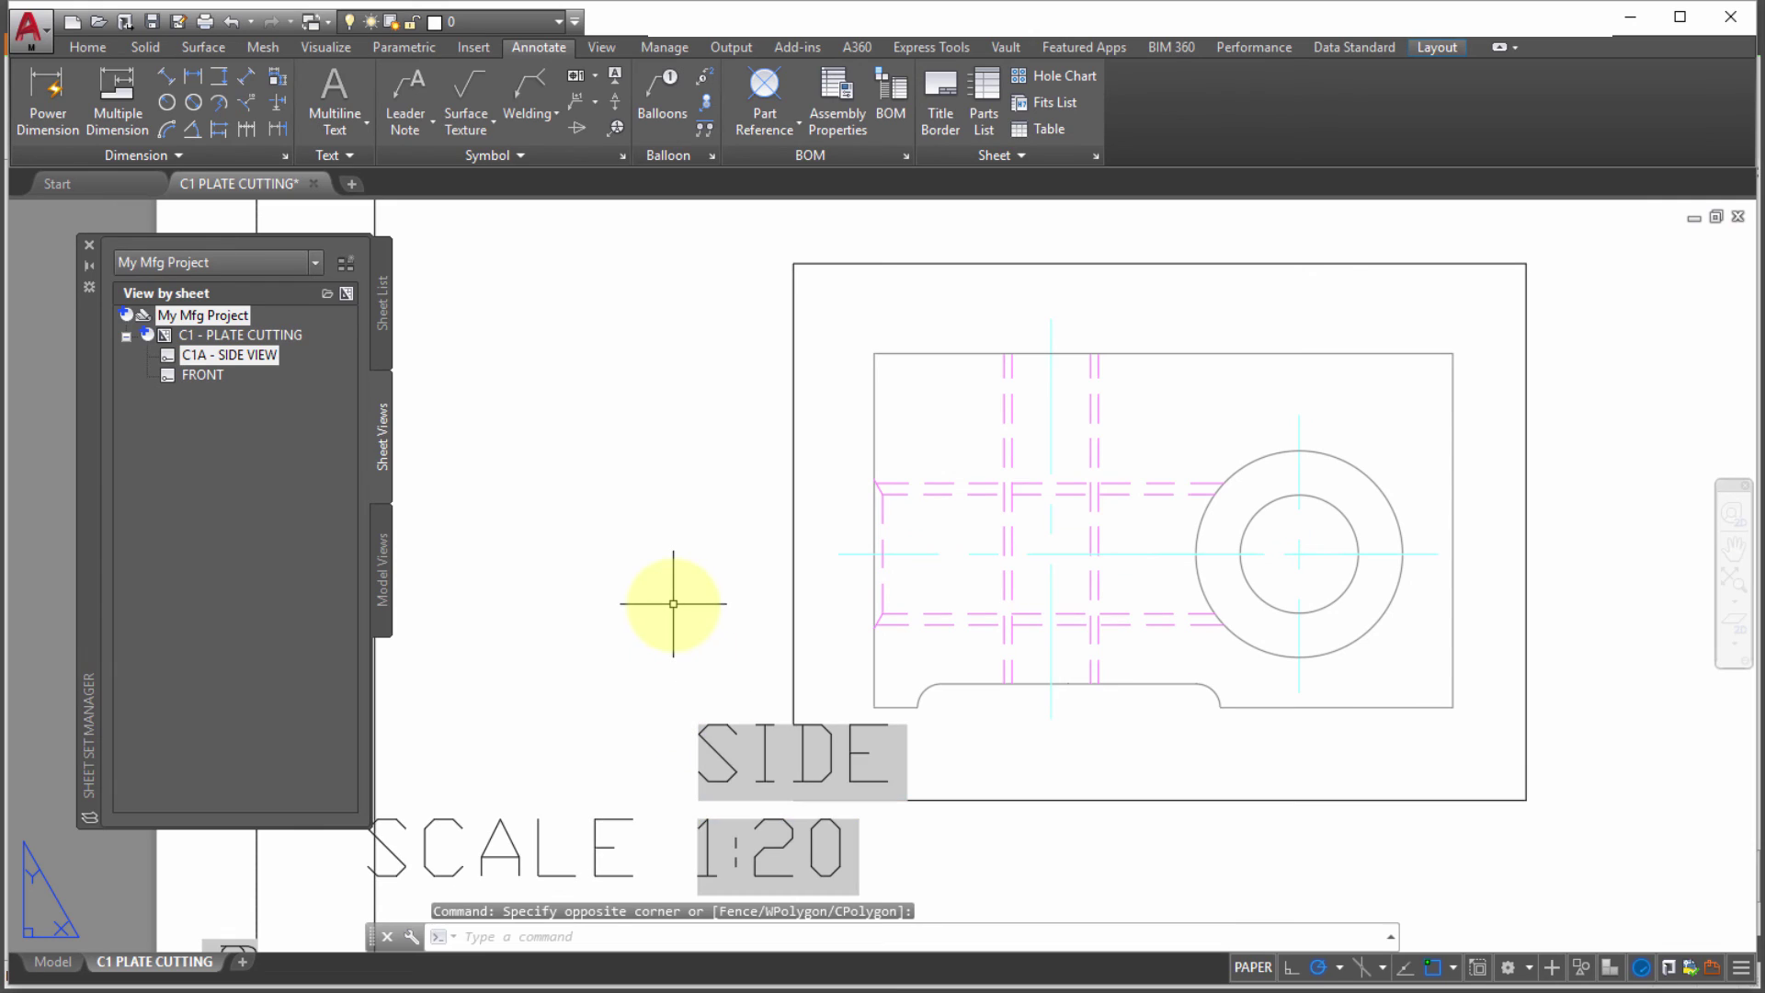
pyautogui.press('Escape')
pyautogui.write('RE')
pyautogui.press('Return')
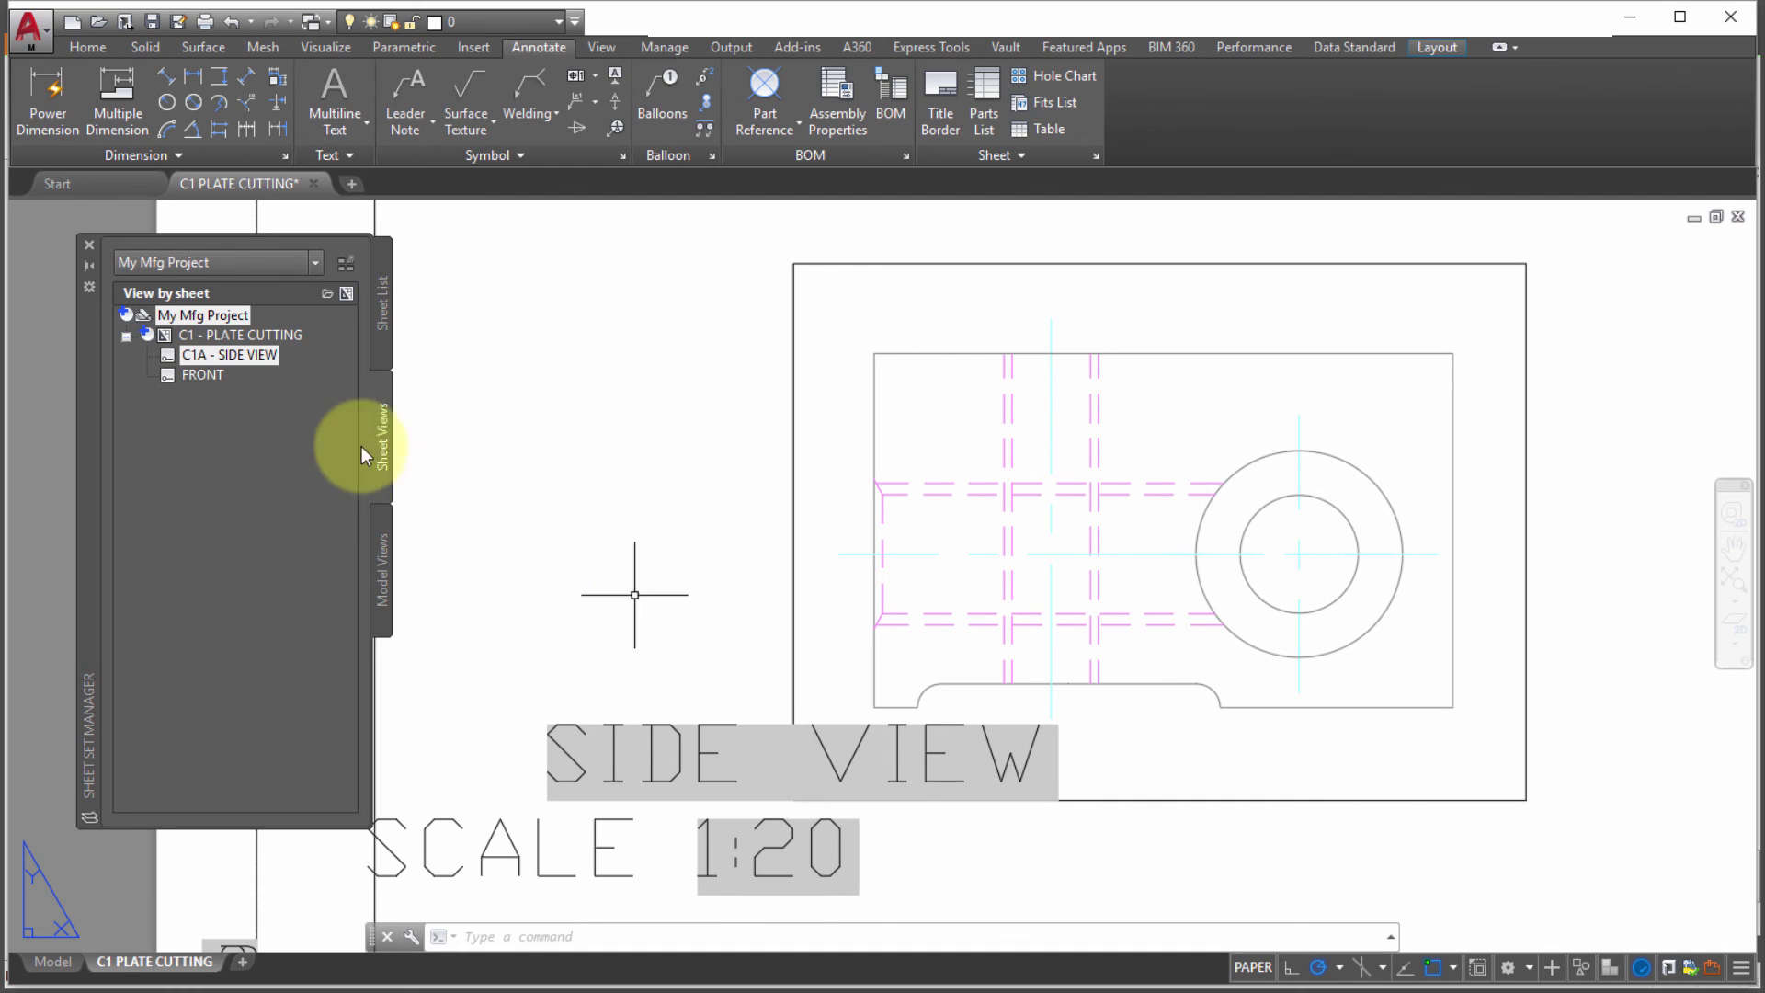
# Step: Review the category options for the C1A - SIDE VIEW sheet view, check the model views list, and return to the sheet views
pyautogui.rightClick(258, 358)
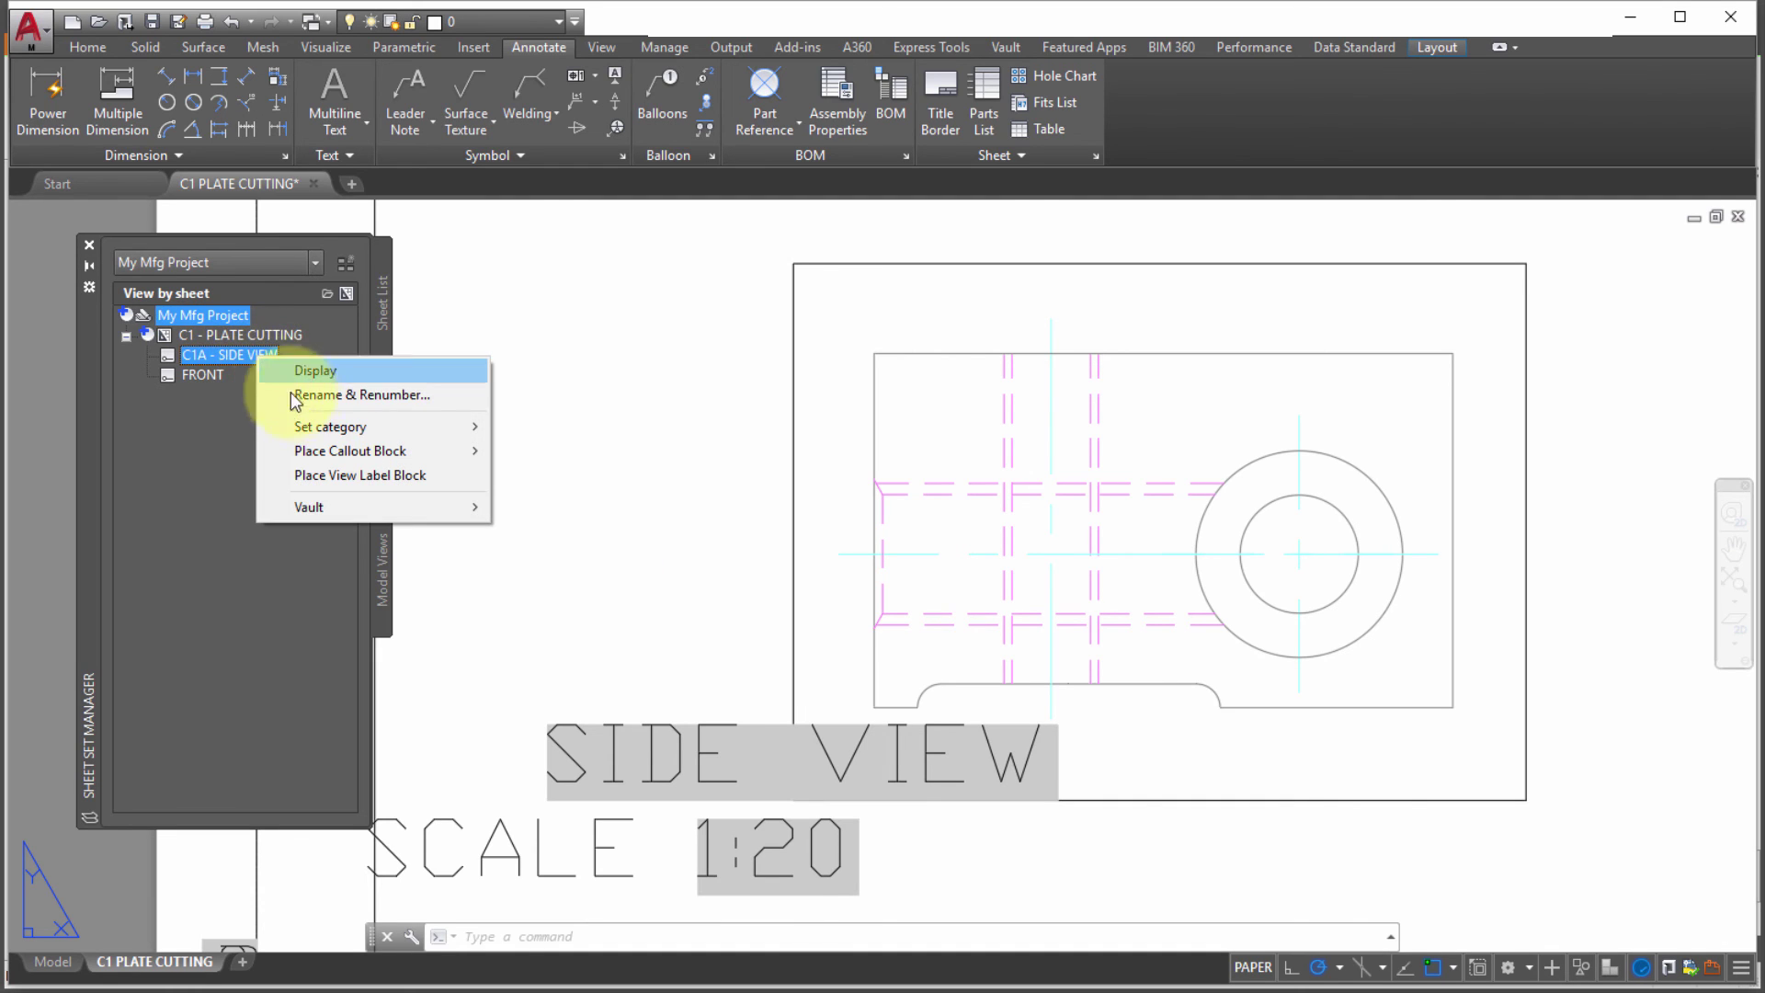
pyautogui.moveTo(308, 429)
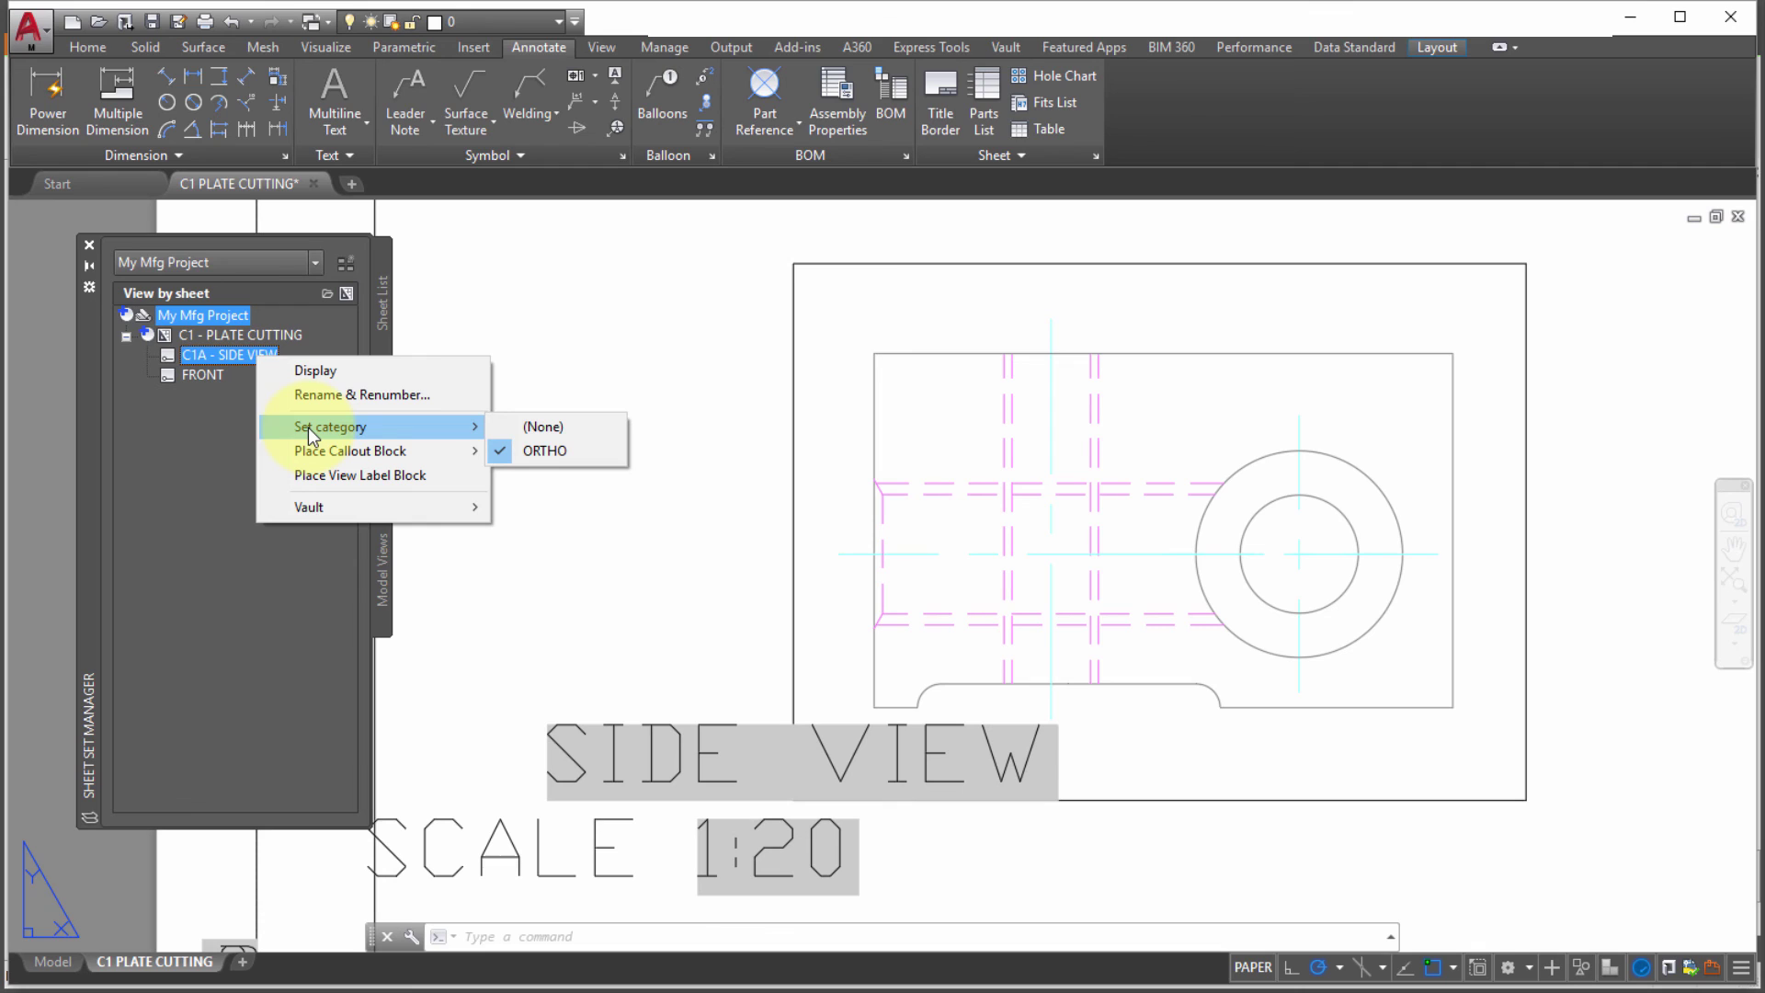
pyautogui.click(218, 527)
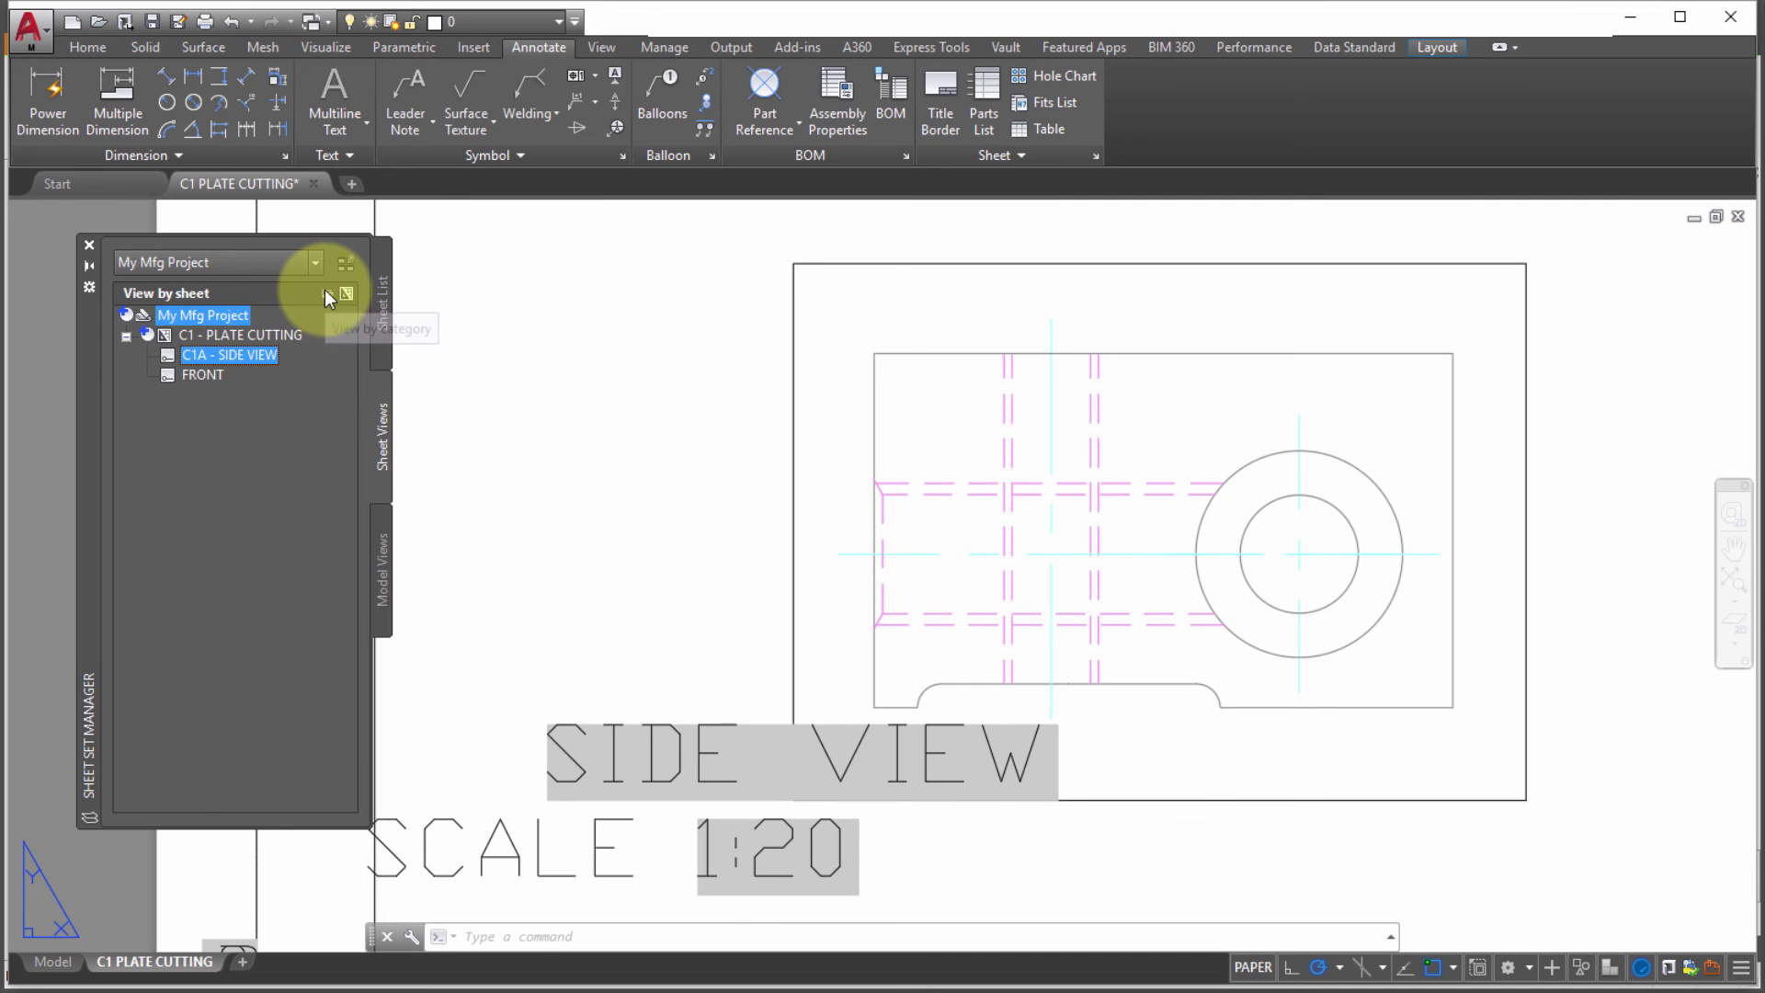
pyautogui.click(374, 577)
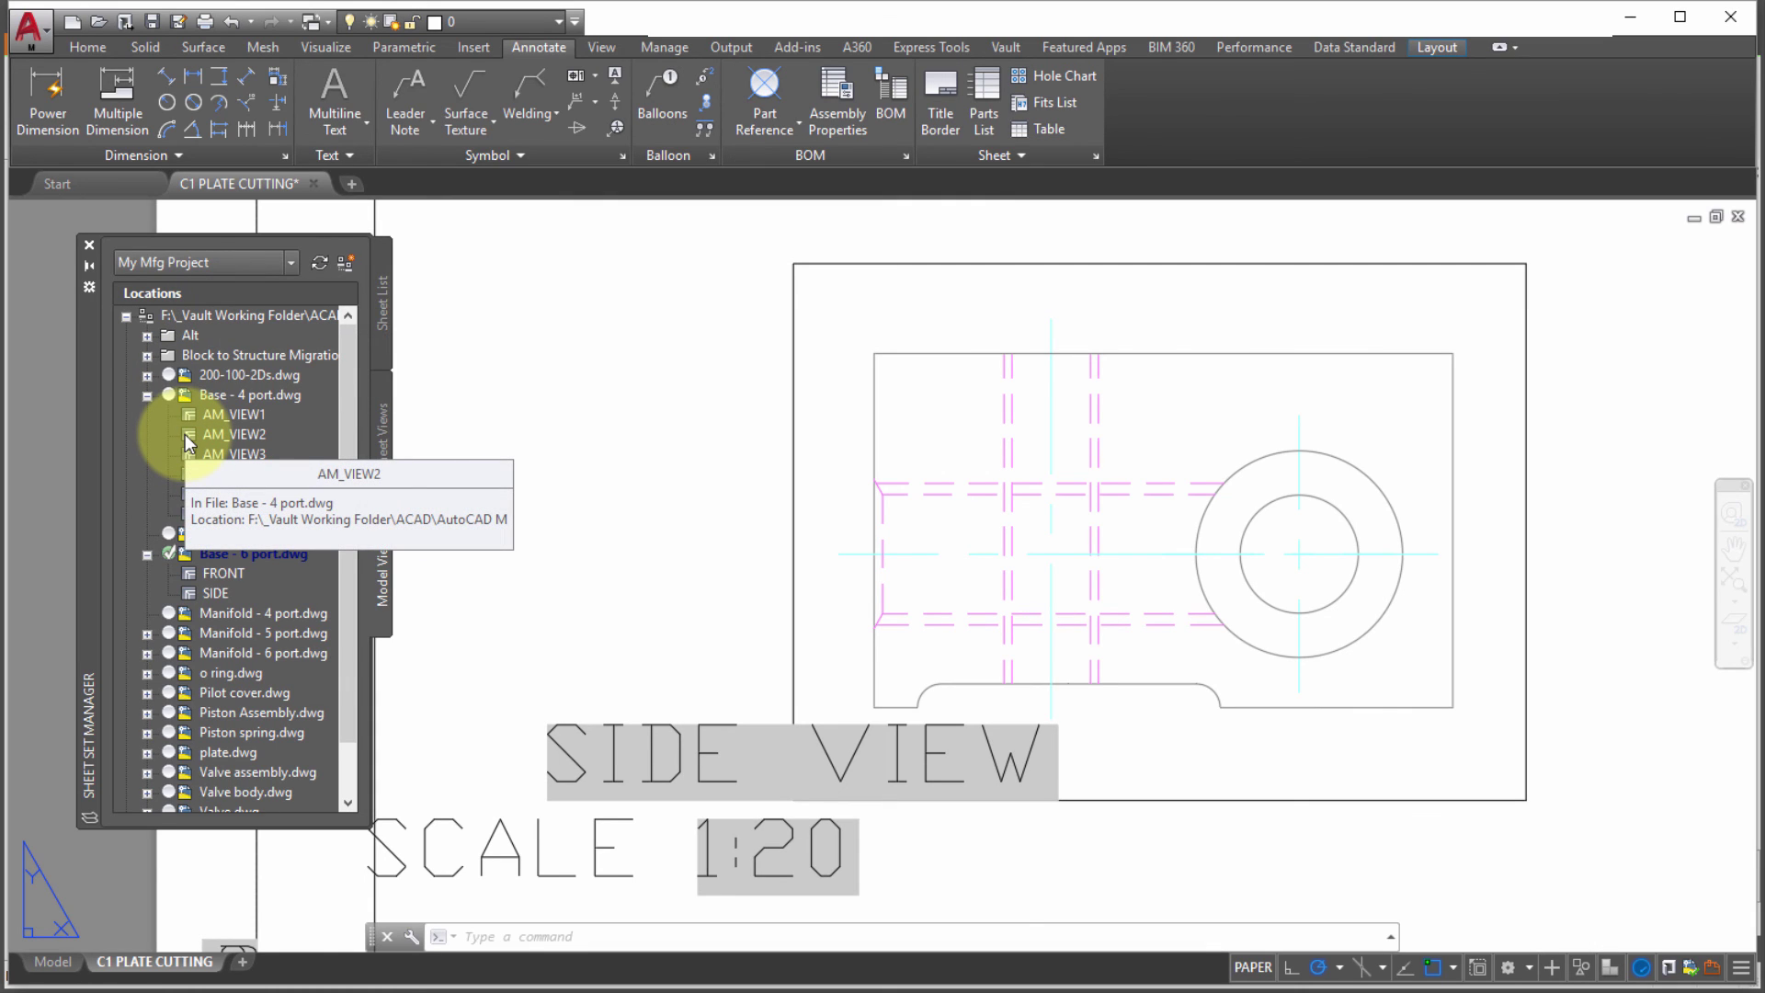
pyautogui.click(389, 464)
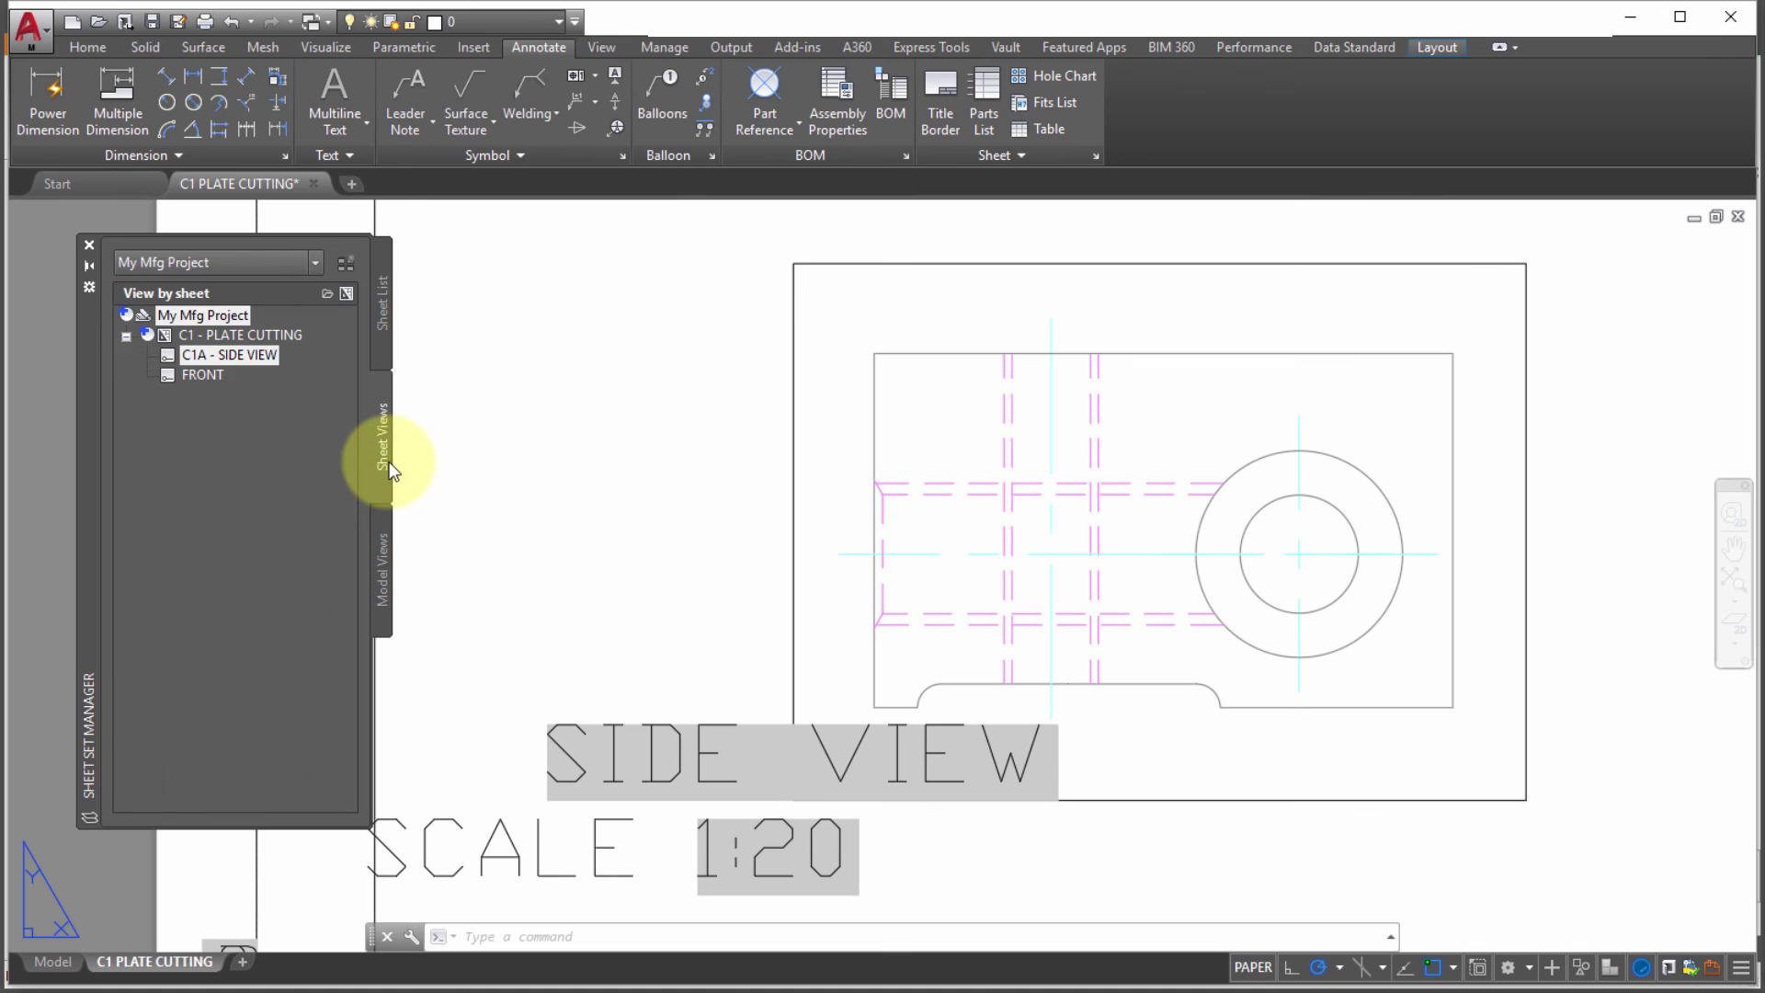